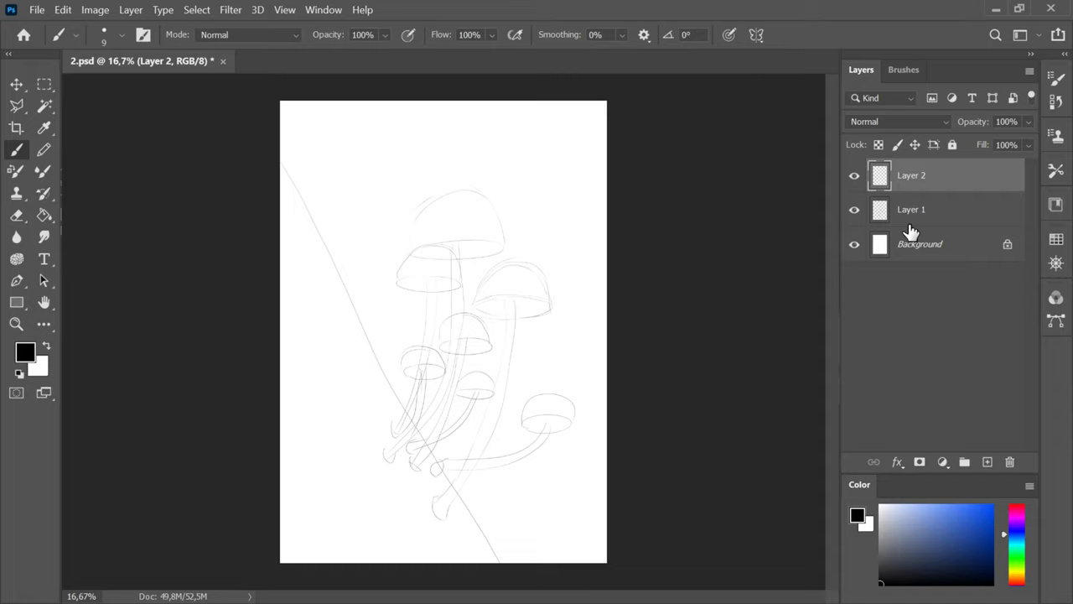
- Trace the domed cap and elliptical underside of the large mushroom on the right of the faint sketch with thin black lines
{"action": "left_click_drag", "start_coordinate": [476, 305], "coordinate": [515, 295]}
{"action": "key", "text": "ctrl+z"}
{"action": "mouse_move", "coordinate": [517, 295]}
{"action": "left_mouse_down"}
{"action": "mouse_move", "coordinate": [493, 295]}
{"action": "mouse_move", "coordinate": [517, 295]}
{"action": "left_mouse_up"}
{"action": "mouse_move", "coordinate": [473, 305]}
{"action": "left_mouse_down"}
{"action": "mouse_move", "coordinate": [527, 293]}
{"action": "mouse_move", "coordinate": [487, 275]}
{"action": "mouse_move", "coordinate": [549, 300]}
{"action": "left_mouse_up"}
{"action": "key", "text": "ctrl+z"}
- Trace the long curved stem of the large right mushroom, ending in a rounded base
{"action": "mouse_move", "coordinate": [549, 303]}
{"action": "left_mouse_down"}
{"action": "mouse_move", "coordinate": [537, 272]}
{"action": "mouse_move", "coordinate": [507, 261]}
{"action": "mouse_move", "coordinate": [504, 311]}
{"action": "mouse_move", "coordinate": [520, 314]}
{"action": "mouse_move", "coordinate": [451, 489]}
{"action": "left_mouse_up"}
{"action": "mouse_move", "coordinate": [515, 296]}
{"action": "left_mouse_down"}
{"action": "mouse_move", "coordinate": [436, 492]}
{"action": "mouse_move", "coordinate": [494, 424]}
{"action": "mouse_move", "coordinate": [442, 511]}
{"action": "left_mouse_up"}
{"action": "key", "text": "ctrl+z"}
{"action": "left_click_drag", "start_coordinate": [438, 495], "coordinate": [445, 514]}
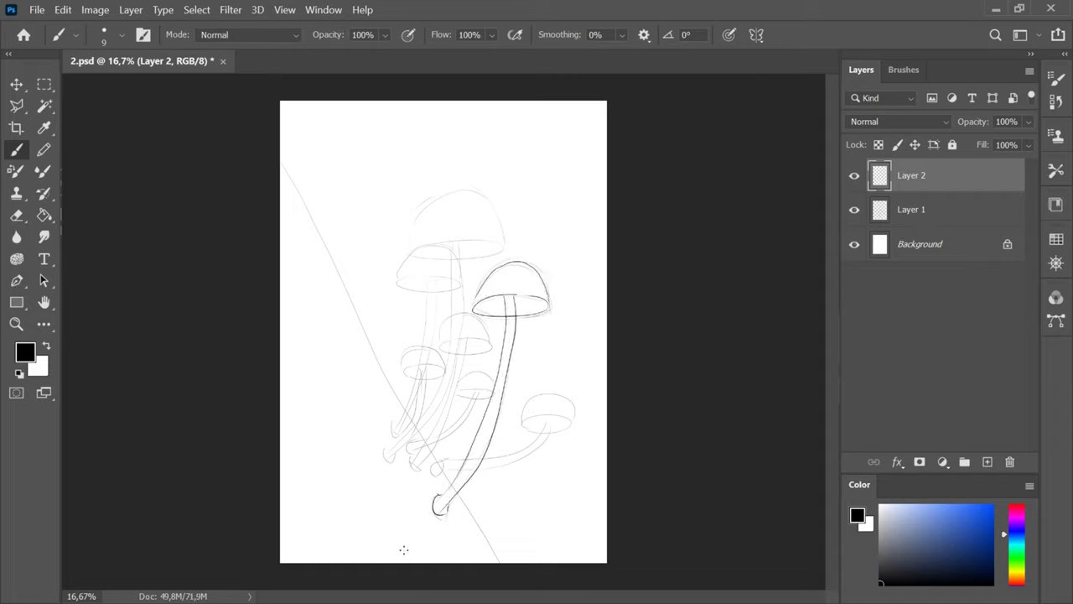
{"action": "key", "text": "ctrl+z"}
{"action": "left_click_drag", "start_coordinate": [508, 296], "coordinate": [433, 508]}
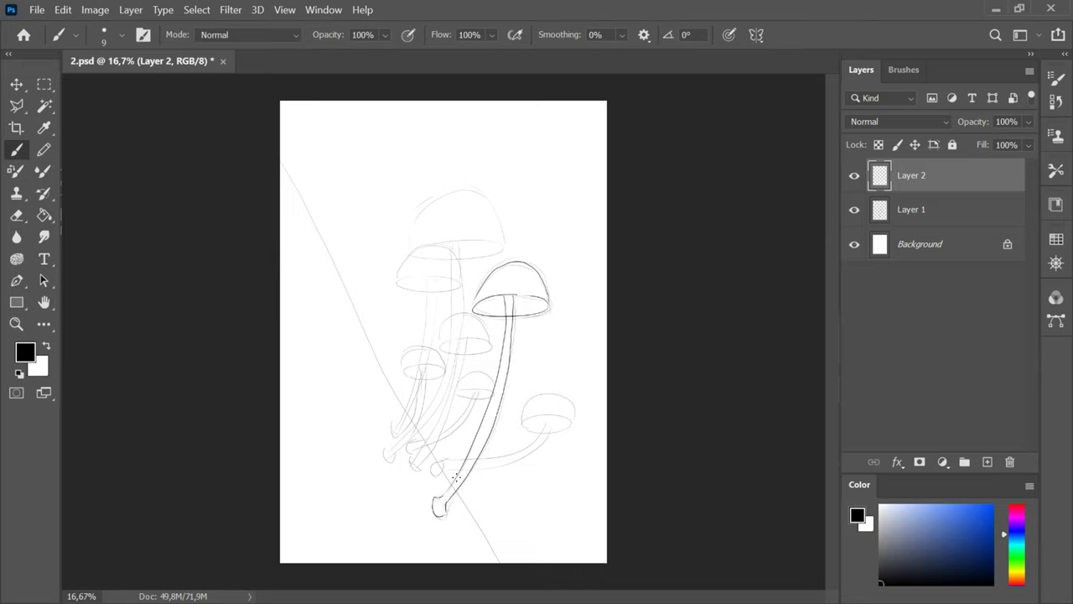
{"action": "key", "text": "ctrl+z"}
- Trace the small lower-right mushroom with its sideways-curving stem, domed cap and elliptical underside
{"action": "left_click_drag", "start_coordinate": [473, 464], "coordinate": [548, 424]}
{"action": "left_click_drag", "start_coordinate": [474, 473], "coordinate": [550, 431]}
{"action": "key", "text": "ctrl+z"}
{"action": "mouse_move", "coordinate": [522, 423]}
{"action": "left_mouse_down"}
{"action": "mouse_move", "coordinate": [550, 440]}
{"action": "mouse_move", "coordinate": [539, 399]}
{"action": "mouse_move", "coordinate": [577, 415]}
{"action": "left_mouse_up"}
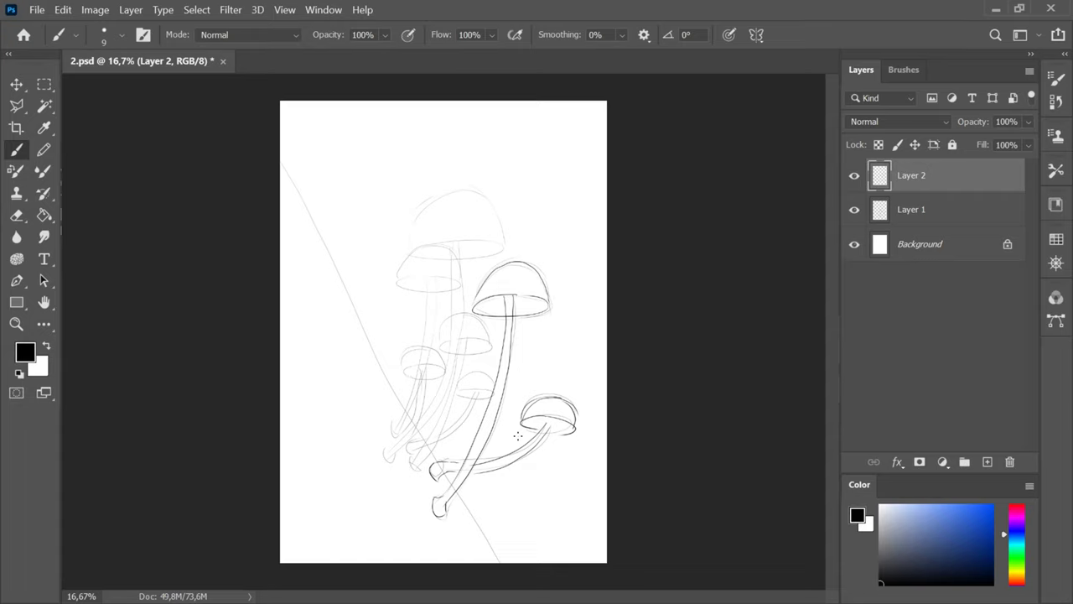
- Trace the tallest mushroom with its long curved stem, bulbous base and large domed cap
{"action": "mouse_move", "coordinate": [468, 241]}
{"action": "left_mouse_down"}
{"action": "mouse_move", "coordinate": [458, 239]}
{"action": "mouse_move", "coordinate": [394, 451]}
{"action": "left_mouse_up"}
{"action": "key", "text": "ctrl+z"}
{"action": "left_click_drag", "start_coordinate": [392, 437], "coordinate": [392, 455]}
{"action": "mouse_move", "coordinate": [414, 249]}
{"action": "left_mouse_down"}
{"action": "mouse_move", "coordinate": [451, 182]}
{"action": "mouse_move", "coordinate": [492, 241]}
{"action": "left_mouse_up"}
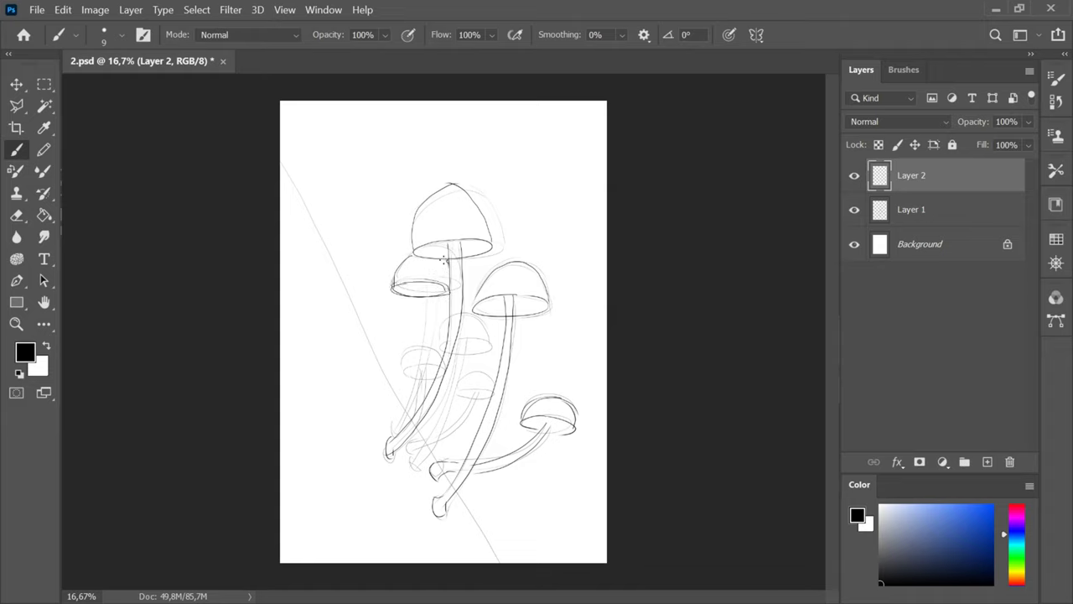
- Draw the curved stem of the left mushroom and trace the stem of the small mushroom overlapping it
{"action": "left_click_drag", "start_coordinate": [417, 287], "coordinate": [382, 423]}
{"action": "left_click_drag", "start_coordinate": [423, 295], "coordinate": [386, 419]}
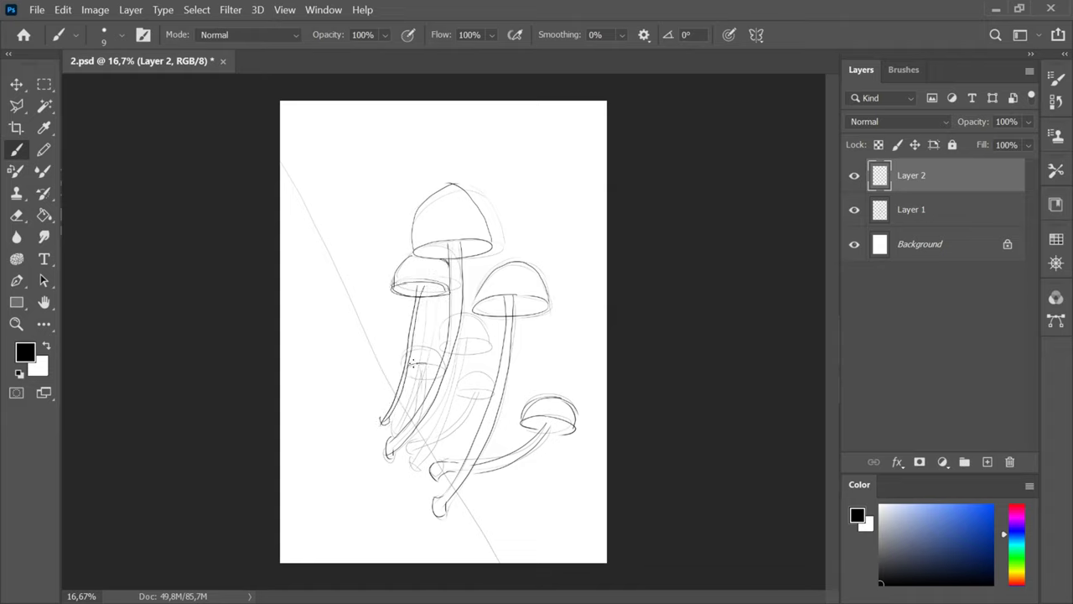
{"action": "left_click_drag", "start_coordinate": [421, 367], "coordinate": [391, 429]}
{"action": "left_click_drag", "start_coordinate": [425, 371], "coordinate": [387, 434]}
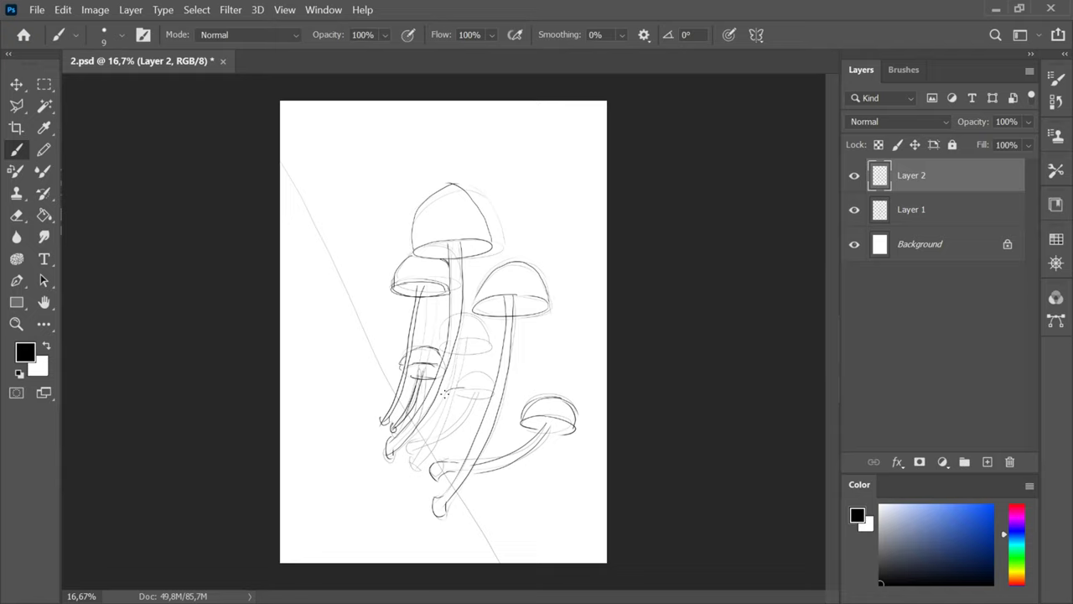
- Trace the small lower-middle mushroom's cap and stem, and redraw the tallest mushroom's cap with a rounder outline
{"action": "left_click_drag", "start_coordinate": [444, 388], "coordinate": [489, 389]}
{"action": "left_click_drag", "start_coordinate": [451, 394], "coordinate": [415, 471]}
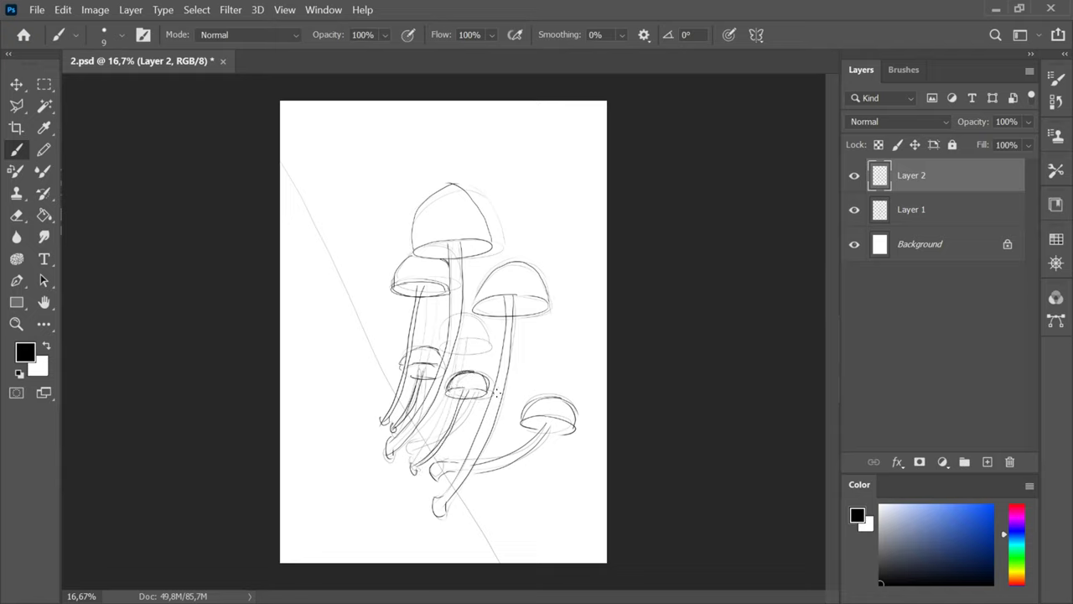
{"action": "left_click_drag", "start_coordinate": [414, 224], "coordinate": [483, 225]}
{"action": "left_click_drag", "start_coordinate": [451, 185], "coordinate": [493, 244]}
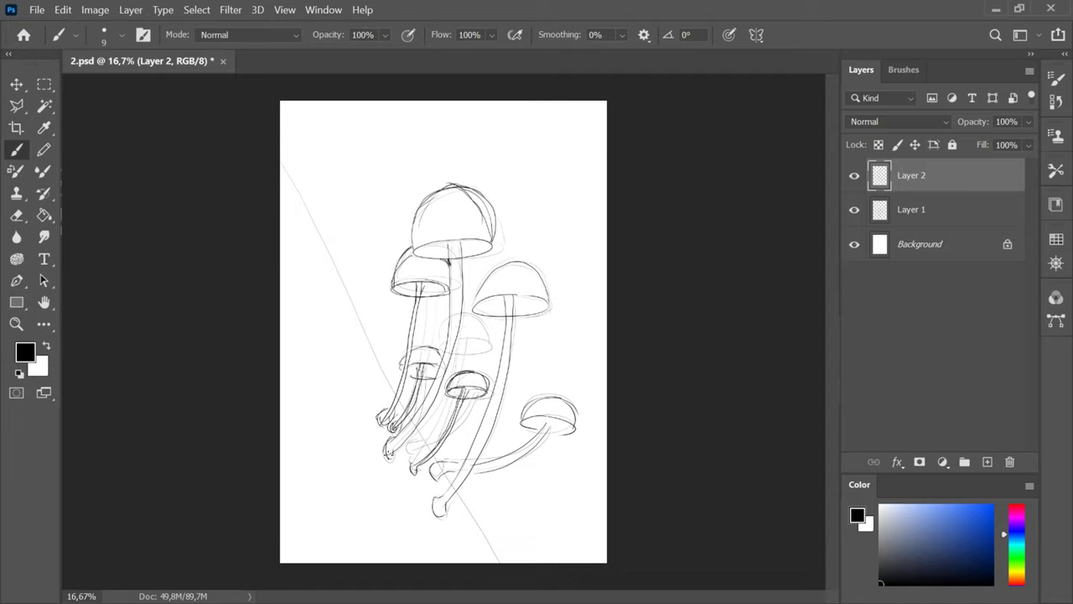
- Erase the surplus outline strokes on the tallest mushroom's cap with a 74 px Hard Round Pressure Opacity and Flow eraser
{"action": "key", "text": "e"}
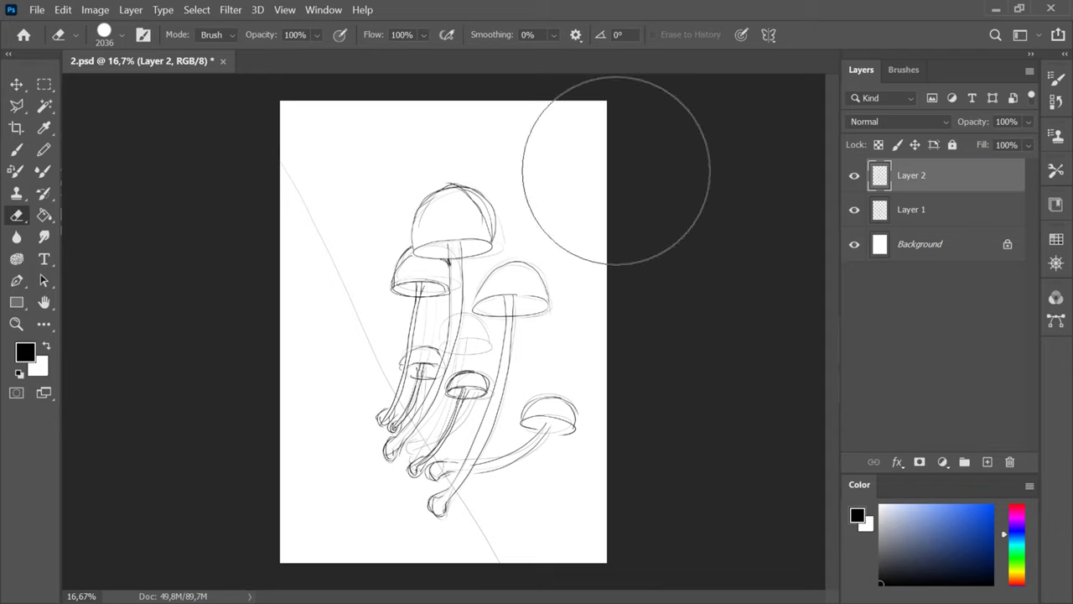
{"action": "left_click", "coordinate": [904, 70]}
{"action": "left_click", "coordinate": [925, 428]}
{"action": "left_click_drag", "start_coordinate": [870, 119], "coordinate": [898, 119]}
{"action": "mouse_move", "coordinate": [462, 202]}
{"action": "left_mouse_down"}
{"action": "mouse_move", "coordinate": [486, 215]}
{"action": "mouse_move", "coordinate": [424, 223]}
{"action": "left_mouse_up"}
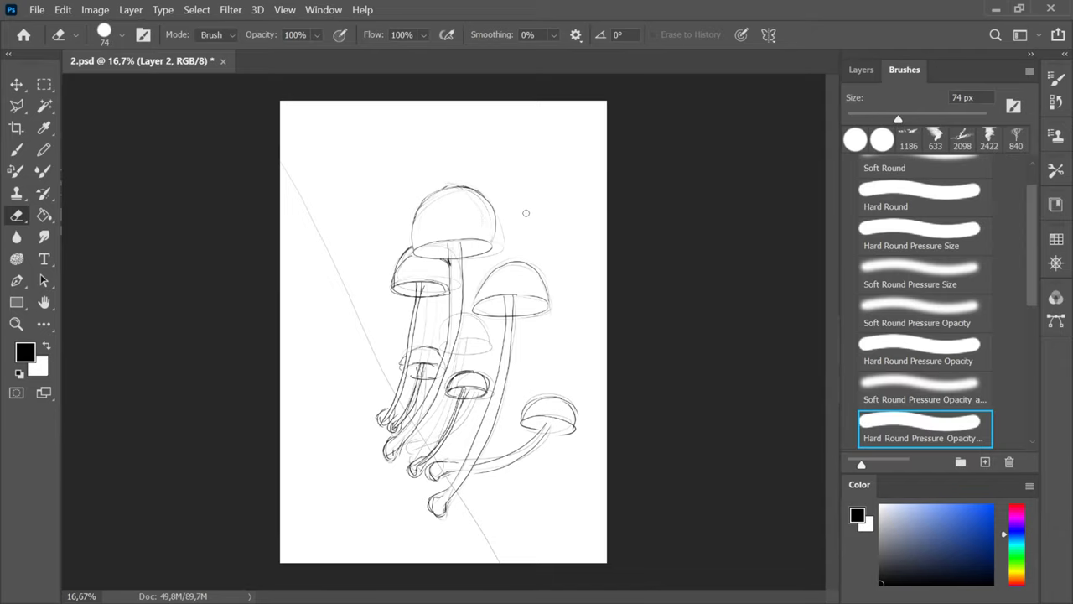
- Check the refined line drawing with the rough sketch on Layer 1 hidden, and show the sketch again
{"action": "left_click", "coordinate": [861, 69]}
{"action": "left_click", "coordinate": [854, 210]}
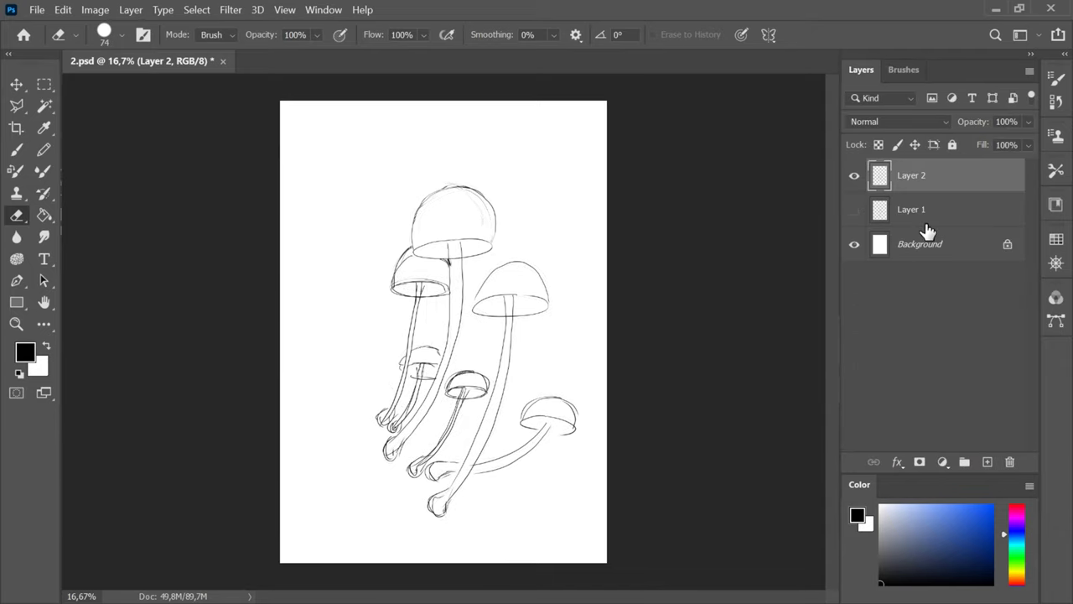
{"action": "left_click", "coordinate": [853, 210]}
- Trace the remaining middle mushroom with a 9 px Hard Round Pressure Size brush, and redraw the long diagonal slope line
{"action": "left_click", "coordinate": [904, 69]}
{"action": "left_click", "coordinate": [925, 234]}
{"action": "key", "text": "b"}
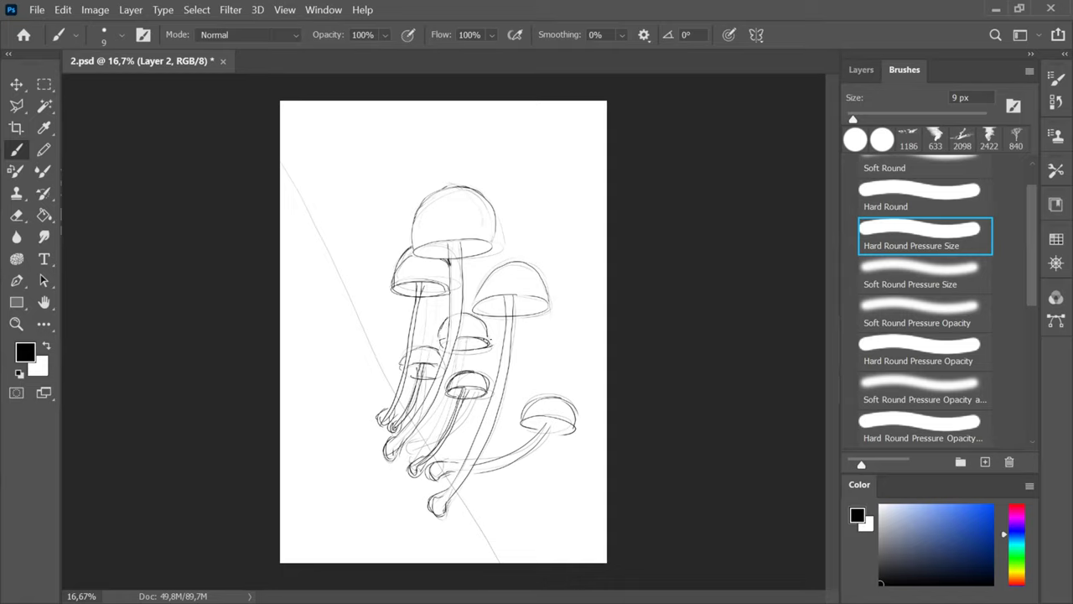
{"action": "left_click_drag", "start_coordinate": [467, 338], "coordinate": [466, 366]}
{"action": "mouse_move", "coordinate": [446, 398]}
{"action": "left_mouse_down"}
{"action": "mouse_move", "coordinate": [465, 359]}
{"action": "mouse_move", "coordinate": [418, 454]}
{"action": "left_mouse_up"}
{"action": "left_click_drag", "start_coordinate": [411, 439], "coordinate": [422, 451]}
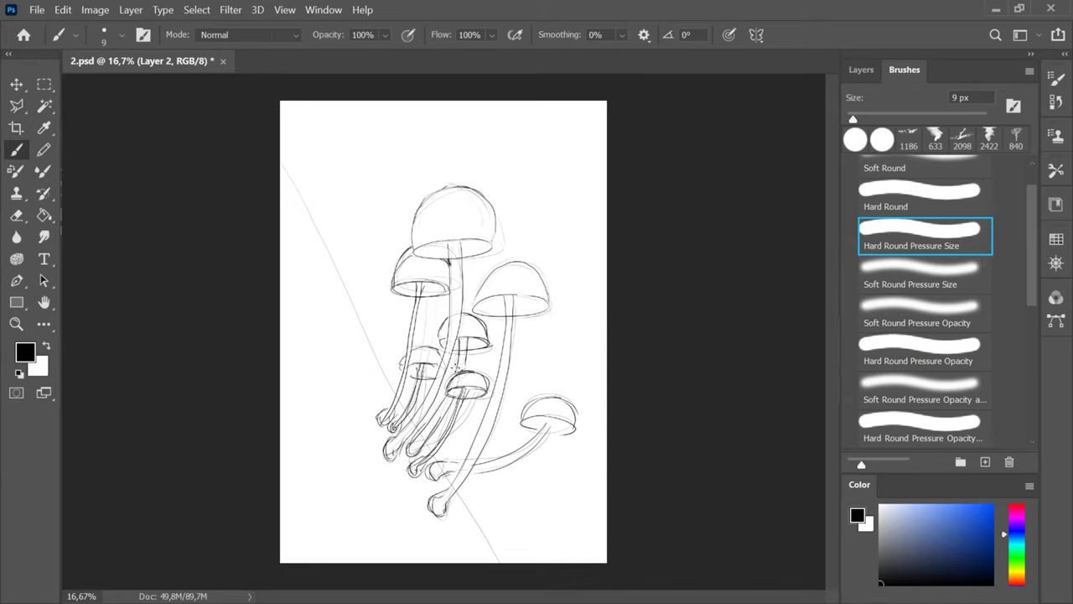
{"action": "left_click_drag", "start_coordinate": [308, 199], "coordinate": [512, 558]}
- Add a new layer above the line drawing and pick a dark brown foreground color
{"action": "left_click", "coordinate": [861, 70]}
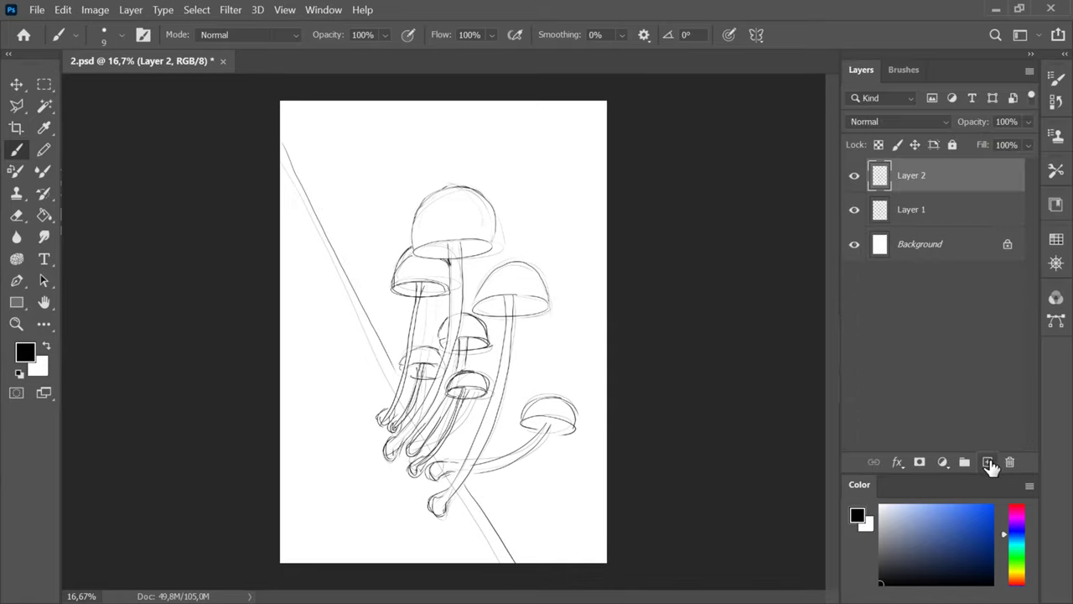
{"action": "left_click", "coordinate": [986, 462]}
{"action": "left_click", "coordinate": [1014, 578]}
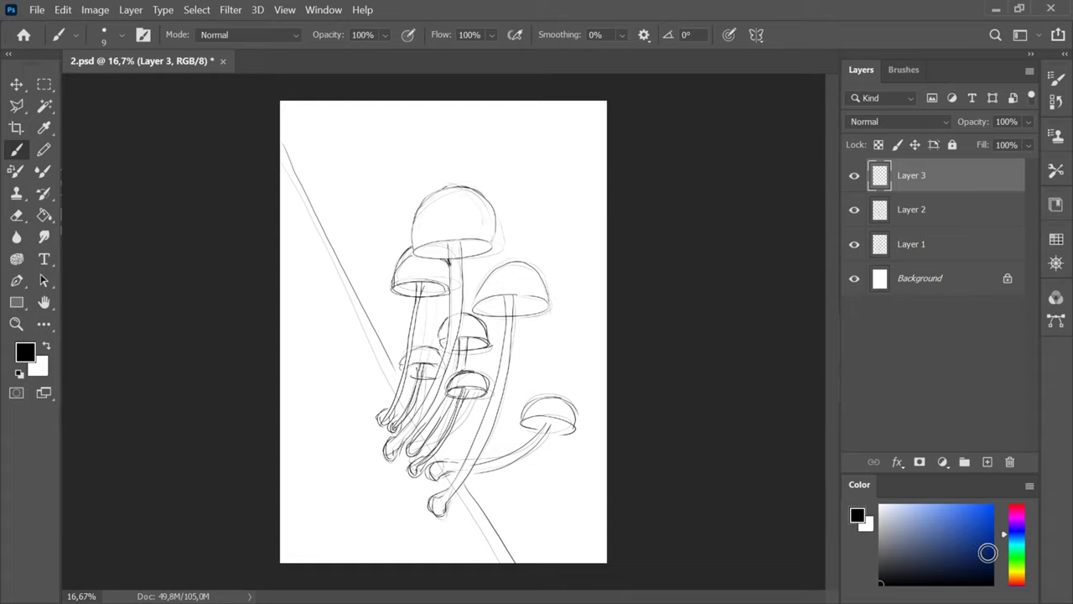
{"action": "mouse_move", "coordinate": [988, 553]}
{"action": "left_mouse_down"}
{"action": "mouse_move", "coordinate": [939, 564]}
{"action": "mouse_move", "coordinate": [975, 561]}
{"action": "left_mouse_up"}
{"action": "left_click", "coordinate": [1014, 577]}
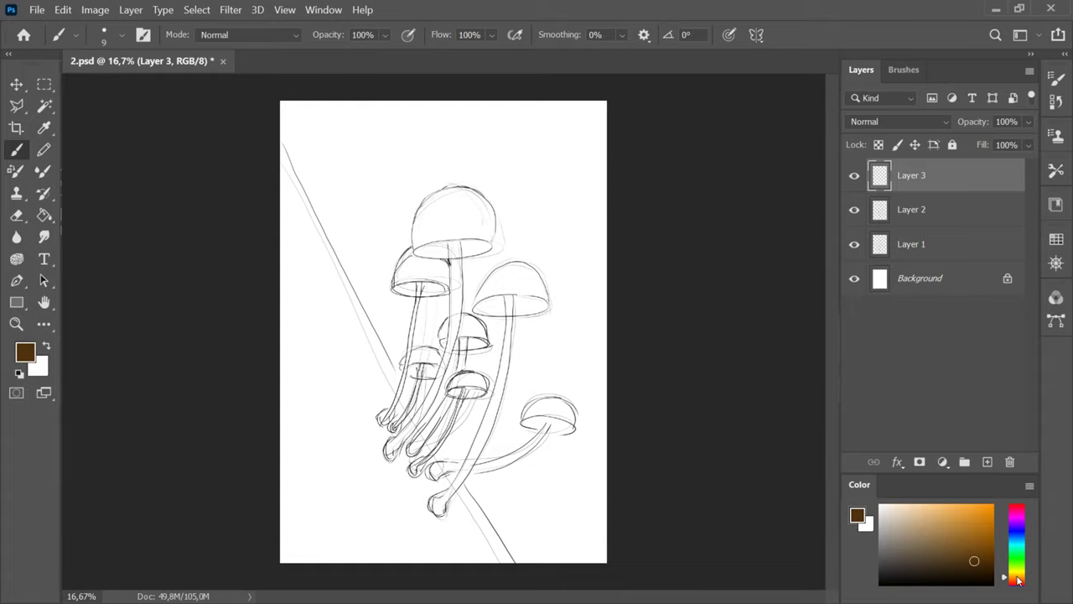
- Select the Hard Round brush and enlarge it for blocking in large areas
{"action": "left_click", "coordinate": [904, 70]}
{"action": "left_click", "coordinate": [986, 198]}
{"action": "left_click", "coordinate": [861, 70]}
{"action": "left_click", "coordinate": [904, 69]}
{"action": "left_click_drag", "start_coordinate": [853, 119], "coordinate": [924, 119]}
{"action": "left_click", "coordinate": [964, 118]}
{"action": "mouse_move", "coordinate": [267, 130]}
{"action": "left_mouse_down"}
{"action": "mouse_move", "coordinate": [488, 578]}
{"action": "mouse_move", "coordinate": [519, 578]}
{"action": "left_mouse_up"}
{"action": "key", "text": "ctrl+z"}
{"action": "key", "text": "ctrl+z"}
- Fill the area below the diagonal slope line with solid dark blue, using the brush at up to 484 px
{"action": "left_click", "coordinate": [1016, 539]}
{"action": "left_click_drag", "start_coordinate": [270, 137], "coordinate": [503, 574]}
{"action": "left_click", "coordinate": [972, 119]}
{"action": "mouse_move", "coordinate": [283, 230]}
{"action": "left_mouse_down"}
{"action": "mouse_move", "coordinate": [304, 246]}
{"action": "mouse_move", "coordinate": [390, 460]}
{"action": "mouse_move", "coordinate": [475, 566]}
{"action": "left_mouse_up"}
- Add a layer beneath the blue slope shape and fill the background with dark green using a 2844 px Hard Round brush
{"action": "left_click", "coordinate": [861, 70]}
{"action": "left_click", "coordinate": [987, 462]}
{"action": "left_click_drag", "start_coordinate": [931, 175], "coordinate": [931, 223]}
{"action": "left_click", "coordinate": [903, 69]}
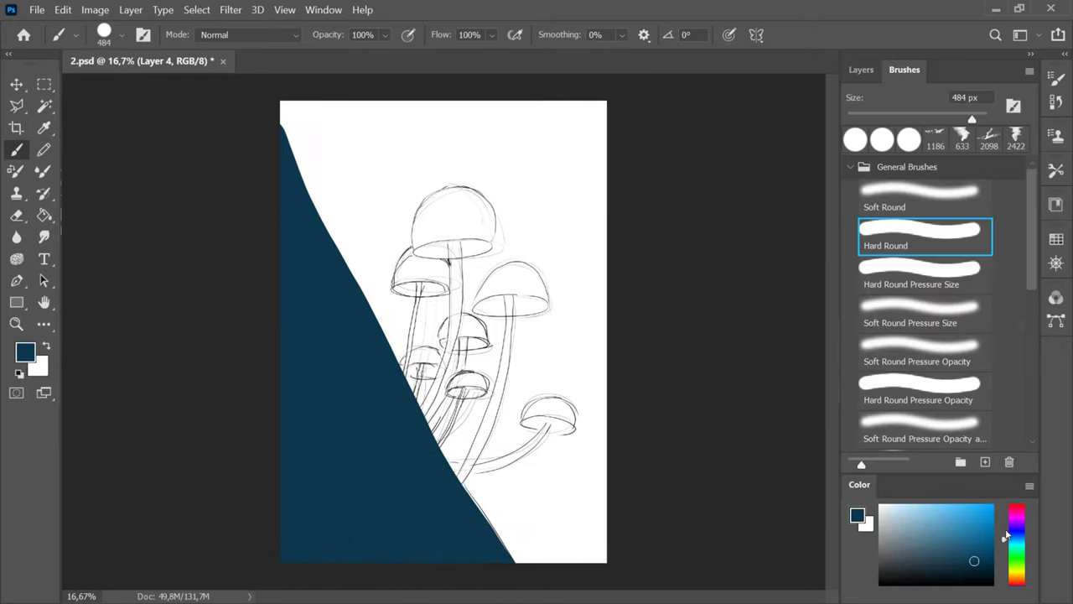
{"action": "left_click", "coordinate": [1017, 555]}
{"action": "left_click_drag", "start_coordinate": [972, 119], "coordinate": [980, 119]}
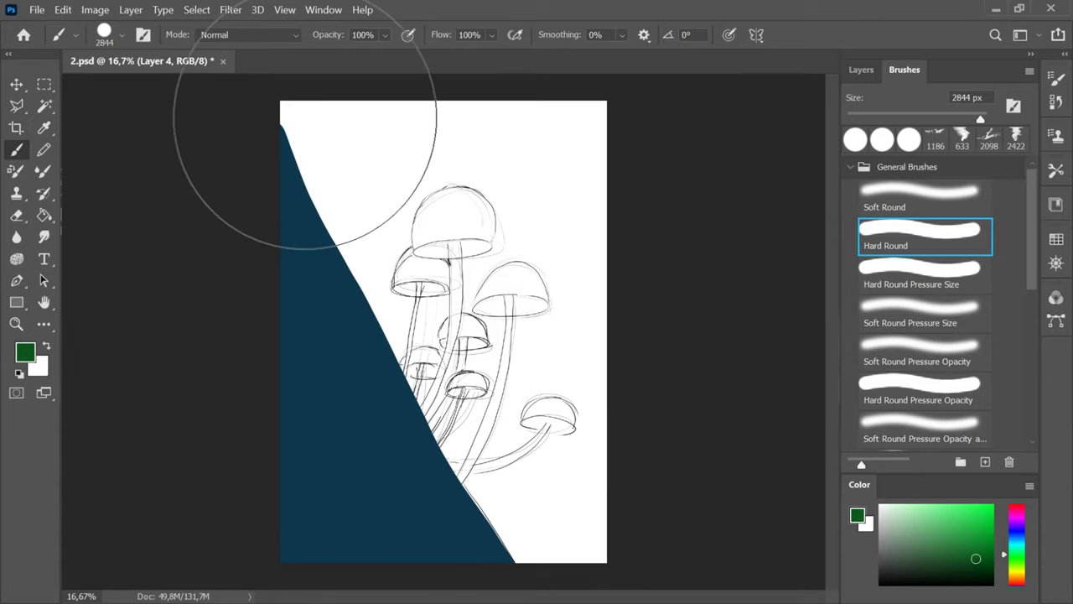
{"action": "left_click_drag", "start_coordinate": [318, 125], "coordinate": [528, 486]}
- Shade the green background with darker green and a lighter green upper area using the Hard Round Pressure Opacity and Flow brush
{"action": "scroll", "coordinate": [952, 384], "scroll_direction": "down", "scroll_amount": 2}
{"action": "left_click", "coordinate": [952, 374]}
{"action": "left_click", "coordinate": [982, 566]}
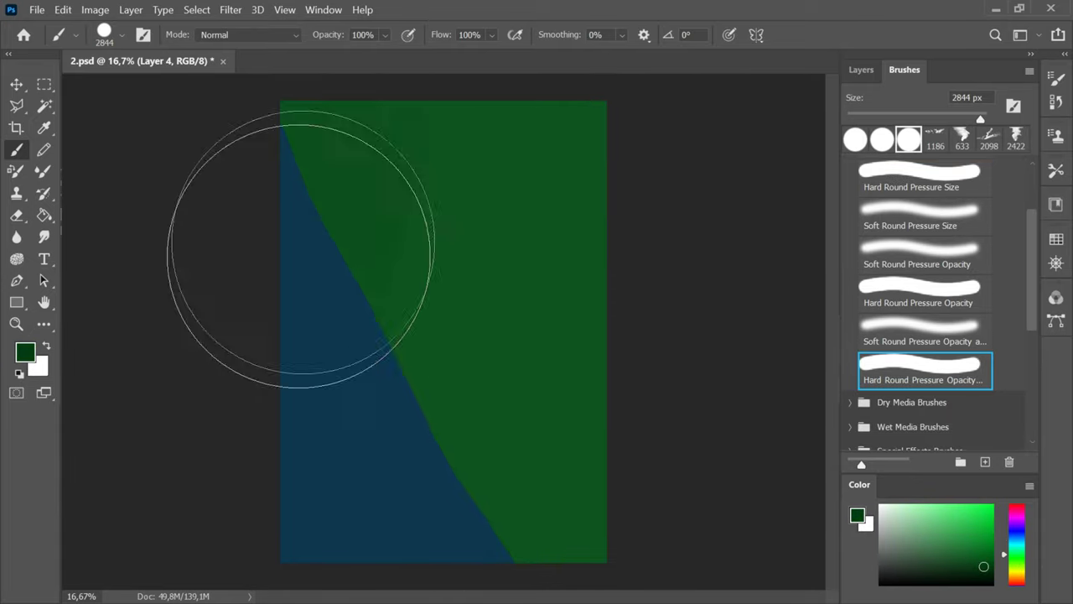
{"action": "mouse_move", "coordinate": [299, 246]}
{"action": "left_mouse_down"}
{"action": "mouse_move", "coordinate": [340, 167]}
{"action": "mouse_move", "coordinate": [511, 444]}
{"action": "left_mouse_up"}
{"action": "left_click", "coordinate": [984, 529]}
{"action": "left_click", "coordinate": [967, 539]}
{"action": "left_click_drag", "start_coordinate": [490, 241], "coordinate": [503, 218]}
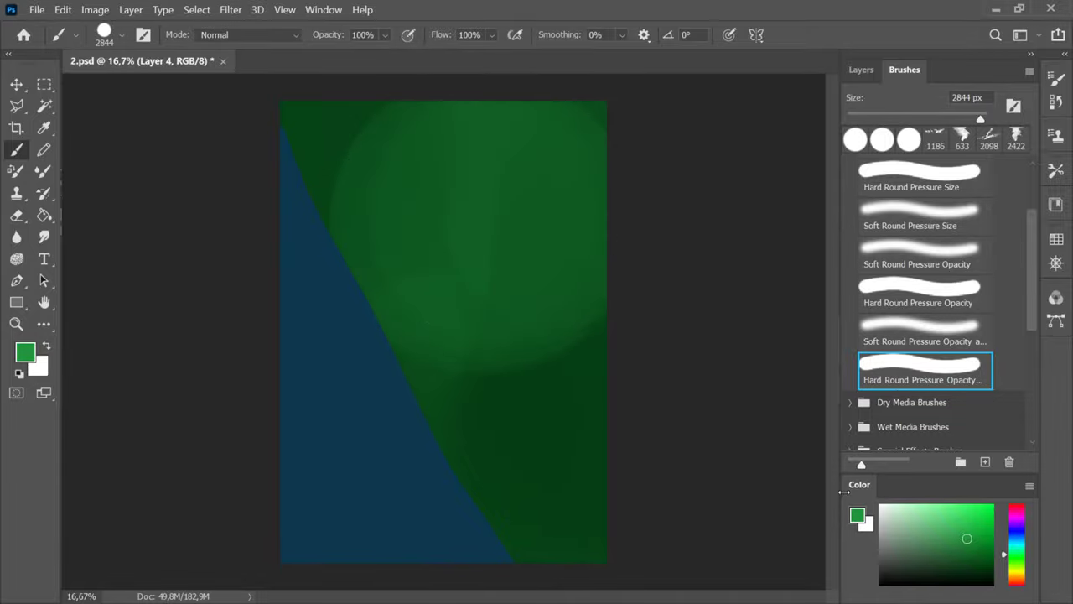
- Paint translucent teal and darker teal tones over the edges and lower part of the green background
{"action": "left_click", "coordinate": [1017, 546]}
{"action": "left_click", "coordinate": [953, 552]}
{"action": "left_click_drag", "start_coordinate": [579, 507], "coordinate": [629, 379]}
{"action": "left_click_drag", "start_coordinate": [306, 126], "coordinate": [331, 143]}
{"action": "left_click", "coordinate": [986, 567]}
{"action": "mouse_move", "coordinate": [441, 215]}
{"action": "left_mouse_down"}
{"action": "mouse_move", "coordinate": [455, 456]}
{"action": "mouse_move", "coordinate": [612, 451]}
{"action": "left_mouse_up"}
- Blend a soft teal and green glow into the background's center with the Soft Round Pressure Opacity and Flow brush
{"action": "left_click", "coordinate": [966, 547]}
{"action": "key", "text": "ctrl+z"}
{"action": "left_click", "coordinate": [939, 333]}
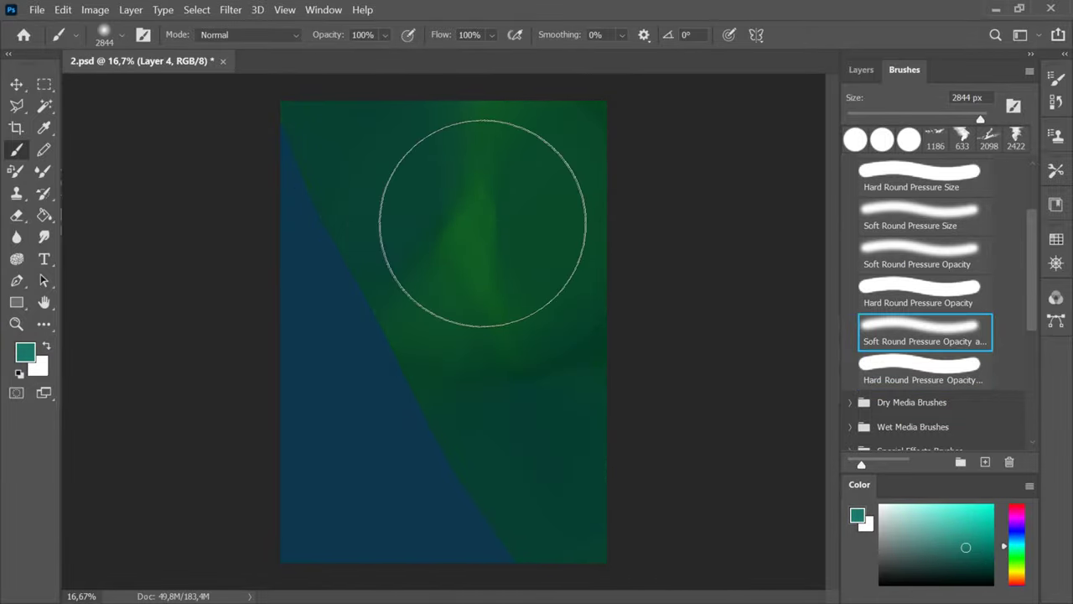
{"action": "left_click_drag", "start_coordinate": [539, 173], "coordinate": [396, 436]}
{"action": "left_click", "coordinate": [1017, 553]}
{"action": "left_click", "coordinate": [977, 534]}
{"action": "left_click", "coordinate": [549, 287], "text": "alt"}
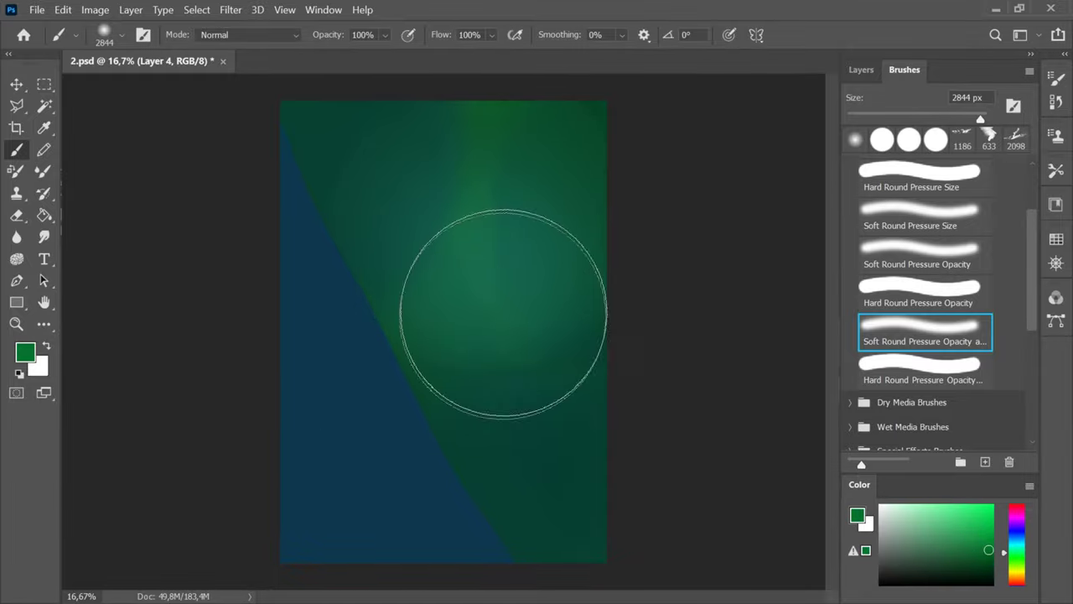
{"action": "left_click", "coordinate": [861, 69]}
{"action": "left_click", "coordinate": [904, 70]}
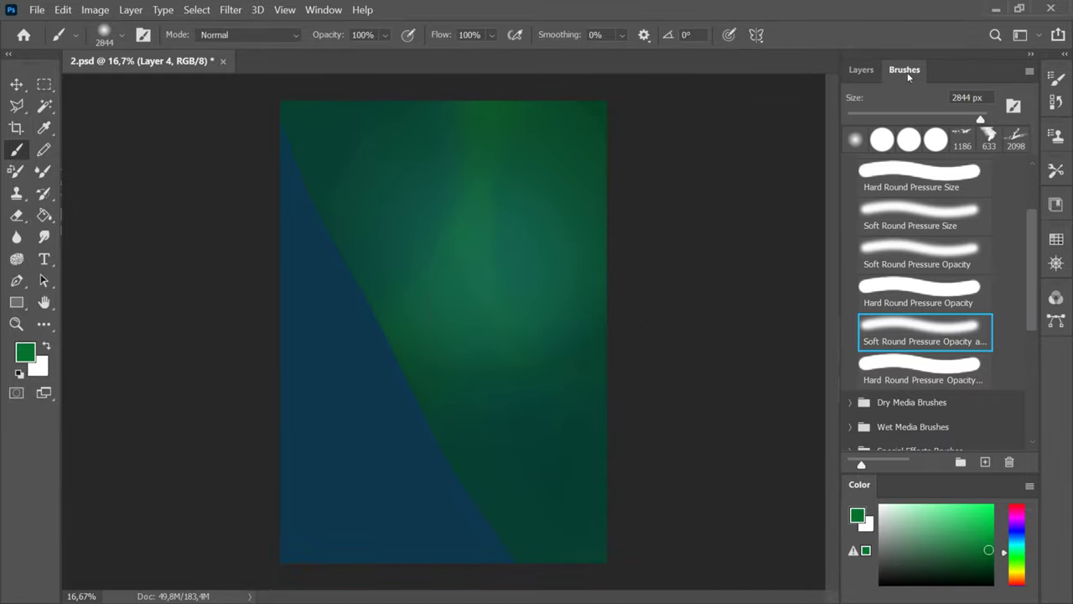
- Add a layer clipped to the blue slope shape on Layer 3 and pick a dark navy color
{"action": "left_click", "coordinate": [861, 69]}
{"action": "left_click", "coordinate": [911, 174]}
{"action": "left_click", "coordinate": [987, 462]}
{"action": "right_click", "coordinate": [929, 175]}
{"action": "left_click", "coordinate": [730, 349]}
{"action": "left_click", "coordinate": [1017, 536]}
{"action": "left_click", "coordinate": [968, 563]}
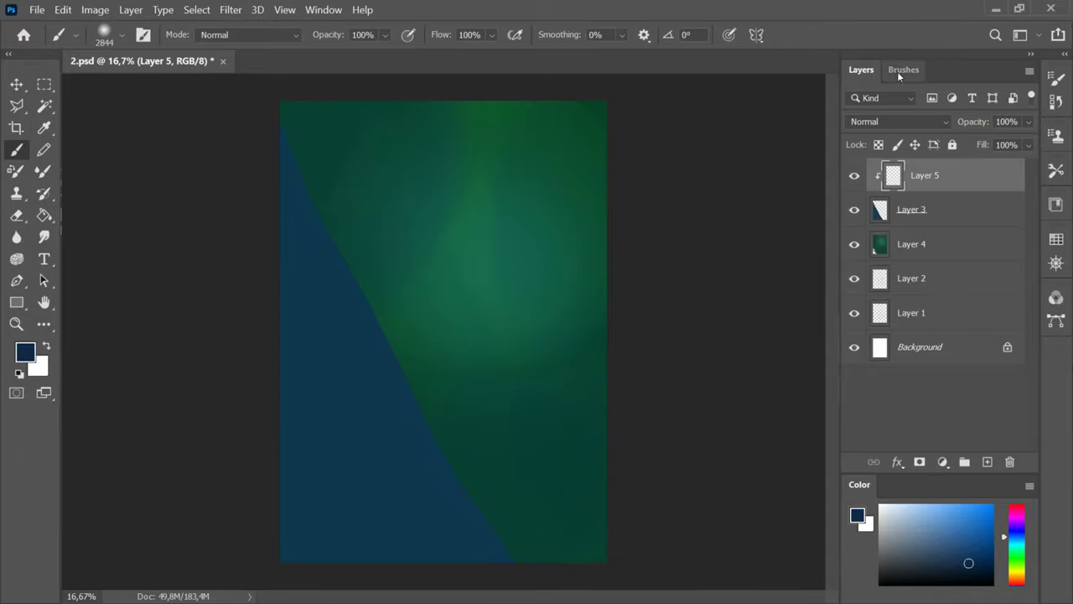
- Darken the slope's diagonal edge and outer areas with soft navy strokes, enlarging the brush to 2305 px
{"action": "left_click", "coordinate": [904, 69]}
{"action": "left_click_drag", "start_coordinate": [984, 118], "coordinate": [972, 118]}
{"action": "left_click_drag", "start_coordinate": [313, 223], "coordinate": [482, 524]}
{"action": "left_click_drag", "start_coordinate": [972, 119], "coordinate": [979, 119]}
{"action": "left_click_drag", "start_coordinate": [302, 209], "coordinate": [313, 564]}
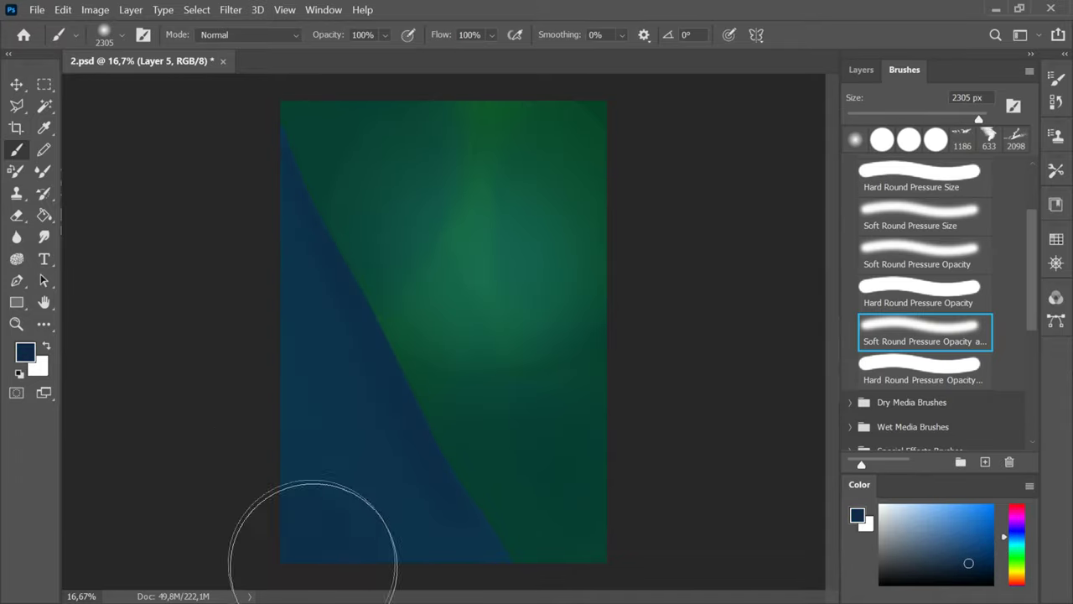
{"action": "left_click", "coordinate": [978, 518]}
{"action": "left_click_drag", "start_coordinate": [245, 230], "coordinate": [381, 591]}
{"action": "key", "text": "ctrl+z"}
- Deepen the slope's shading with mid blue inside and near-black navy along the diagonal edge and lower corner
{"action": "left_click", "coordinate": [986, 541]}
{"action": "left_click", "coordinate": [990, 574]}
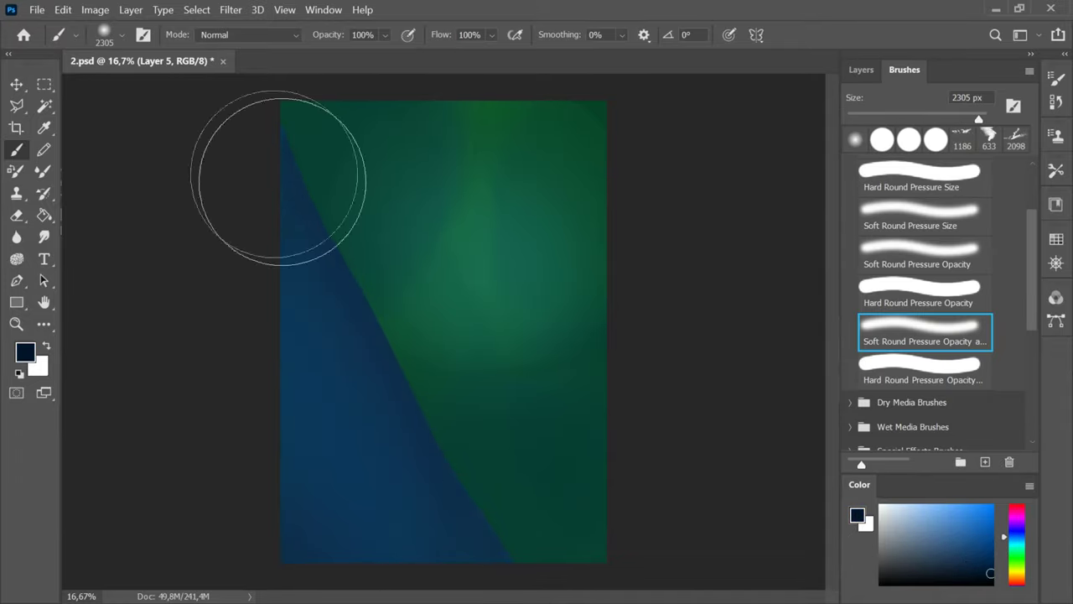
{"action": "left_click_drag", "start_coordinate": [373, 191], "coordinate": [503, 469]}
{"action": "left_click_drag", "start_coordinate": [346, 551], "coordinate": [268, 570]}
- Add a new layer above the green background on Layer 4 and clip it to that layer
{"action": "left_click", "coordinate": [861, 70]}
{"action": "left_click", "coordinate": [948, 245]}
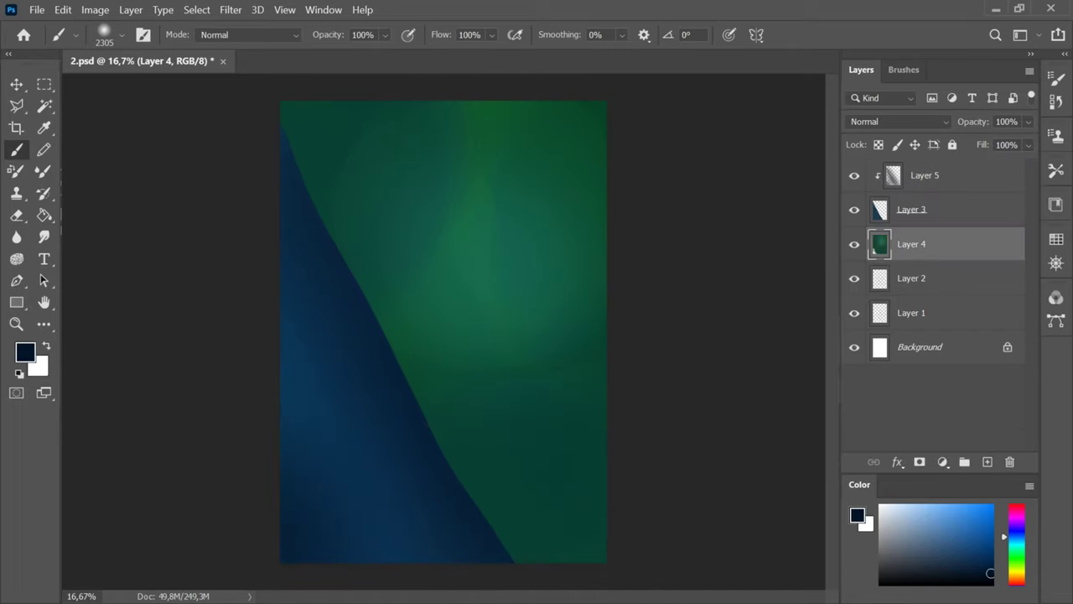
{"action": "left_click", "coordinate": [987, 463]}
{"action": "right_click", "coordinate": [949, 244]}
{"action": "left_click", "coordinate": [877, 352]}
- Paint a translucent olive-green glow in the upper background with the Hard Round Pressure Opacity and Flow brush
{"action": "left_click_drag", "start_coordinate": [1018, 577], "coordinate": [1018, 569]}
{"action": "left_click", "coordinate": [978, 548]}
{"action": "left_click", "coordinate": [904, 70]}
{"action": "left_click", "coordinate": [925, 369]}
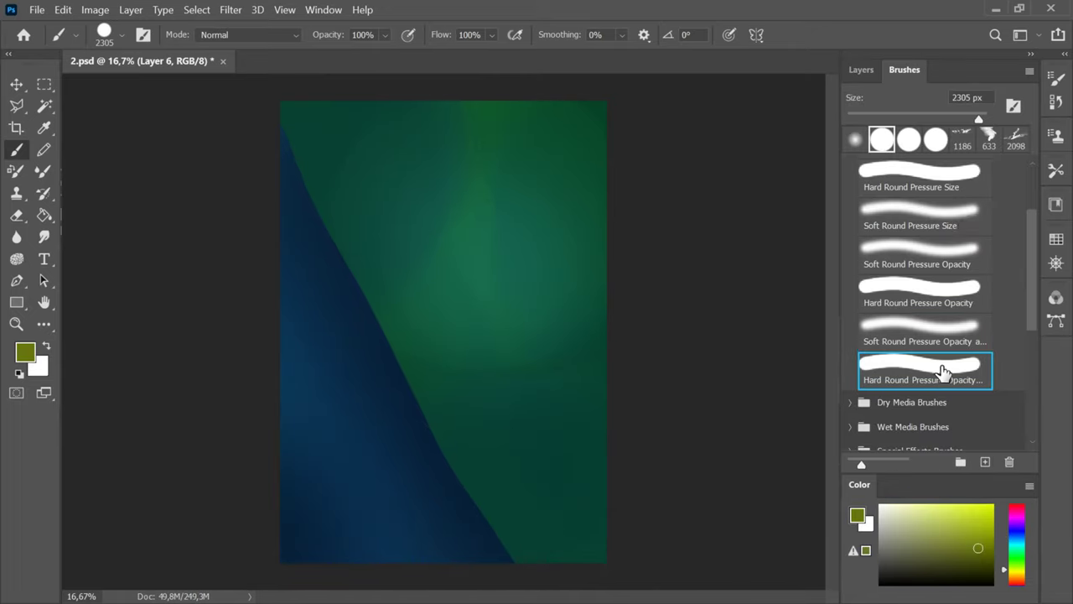
{"action": "mouse_move", "coordinate": [479, 196]}
{"action": "left_mouse_down"}
{"action": "mouse_move", "coordinate": [501, 204]}
{"action": "mouse_move", "coordinate": [429, 211]}
{"action": "left_mouse_up"}
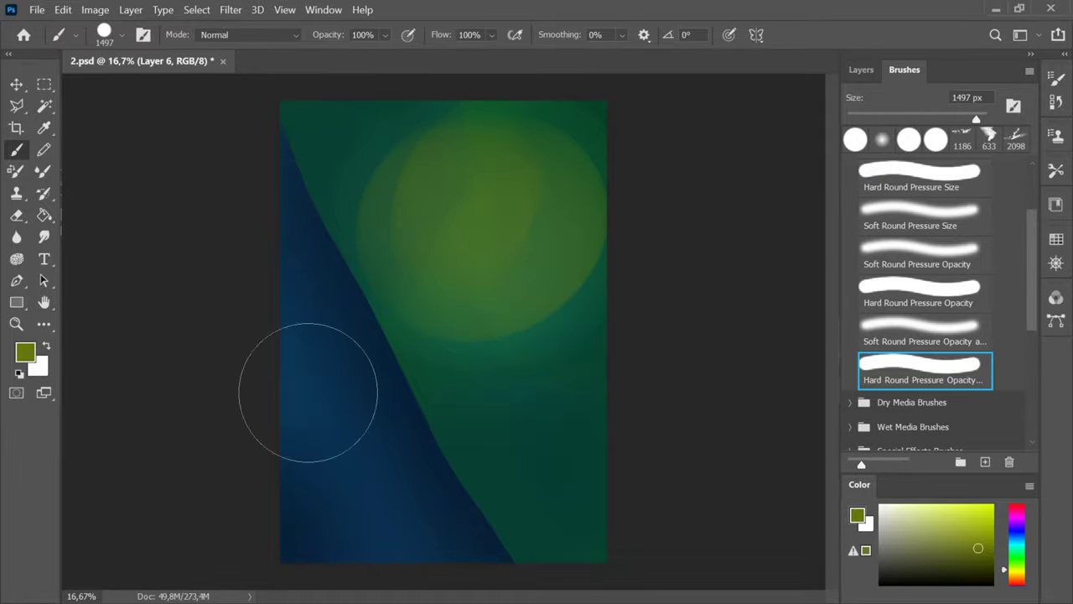
- Darken the background around the olive glow with deep teal using the brush at 2575 px
{"action": "left_click", "coordinate": [986, 559]}
{"action": "left_click_drag", "start_coordinate": [976, 118], "coordinate": [979, 118]}
{"action": "left_click_drag", "start_coordinate": [348, 134], "coordinate": [591, 488]}
{"action": "key", "text": "ctrl+z"}
{"action": "left_click", "coordinate": [1019, 545]}
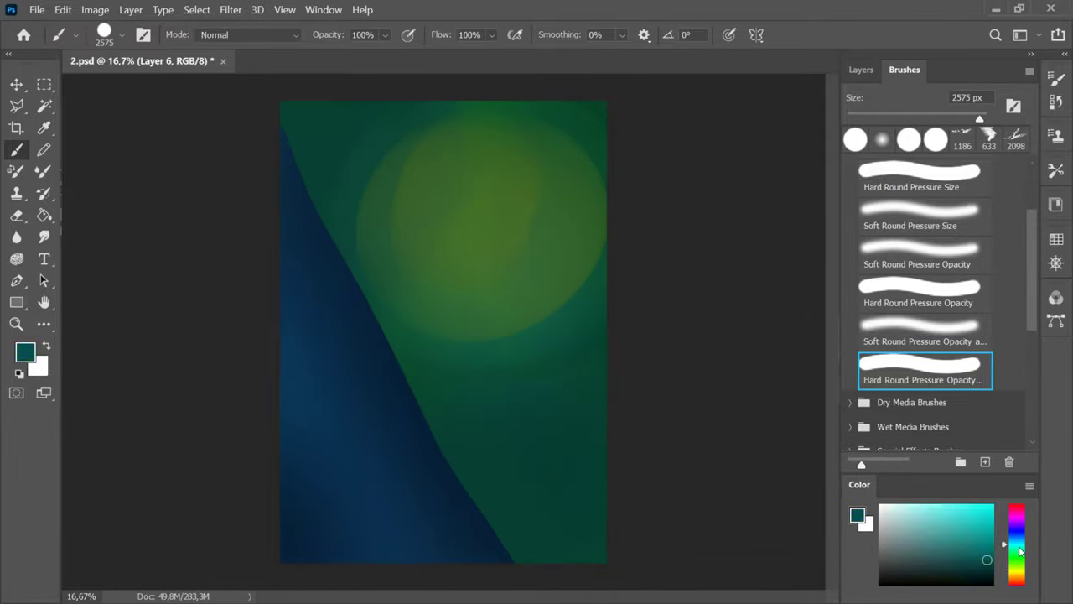
{"action": "left_click", "coordinate": [987, 570]}
{"action": "mouse_move", "coordinate": [374, 345]}
{"action": "left_mouse_down"}
{"action": "mouse_move", "coordinate": [586, 162]}
{"action": "mouse_move", "coordinate": [586, 228]}
{"action": "left_mouse_up"}
- Blend medium green over the background glow and lower area with the brush enlarged to 3114 px
{"action": "left_click", "coordinate": [1019, 552]}
{"action": "left_click", "coordinate": [980, 551]}
{"action": "left_click_drag", "start_coordinate": [979, 118], "coordinate": [980, 118]}
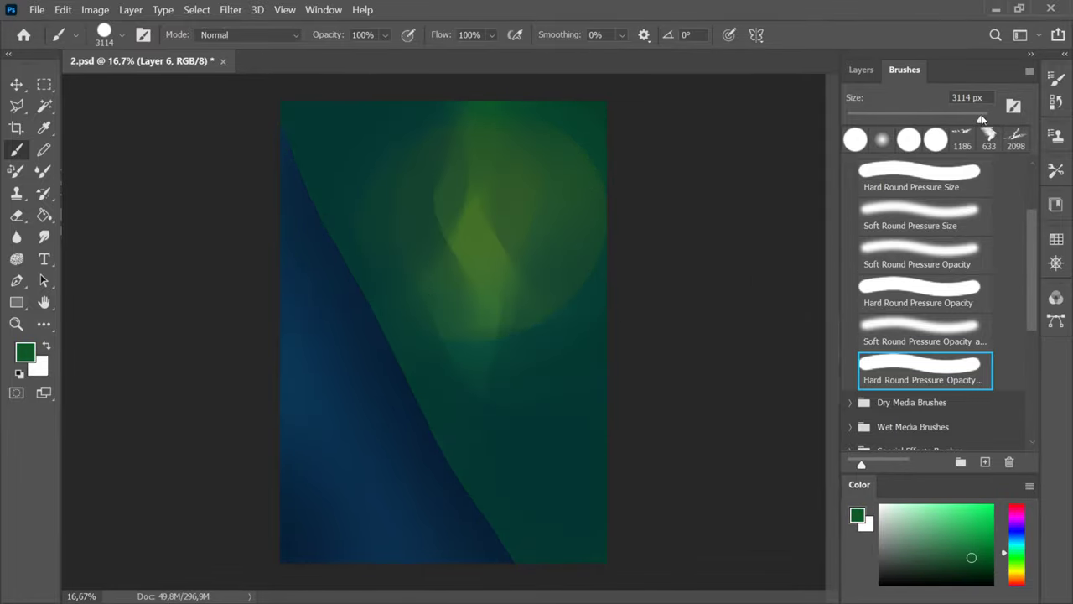
{"action": "left_click_drag", "start_coordinate": [506, 177], "coordinate": [582, 399]}
- Paint a large translucent olive-yellow circle of light over the upper background
{"action": "left_click", "coordinate": [1019, 570]}
{"action": "left_click", "coordinate": [982, 544]}
{"action": "left_click", "coordinate": [1019, 574]}
{"action": "left_click", "coordinate": [984, 547]}
{"action": "left_click", "coordinate": [1018, 570]}
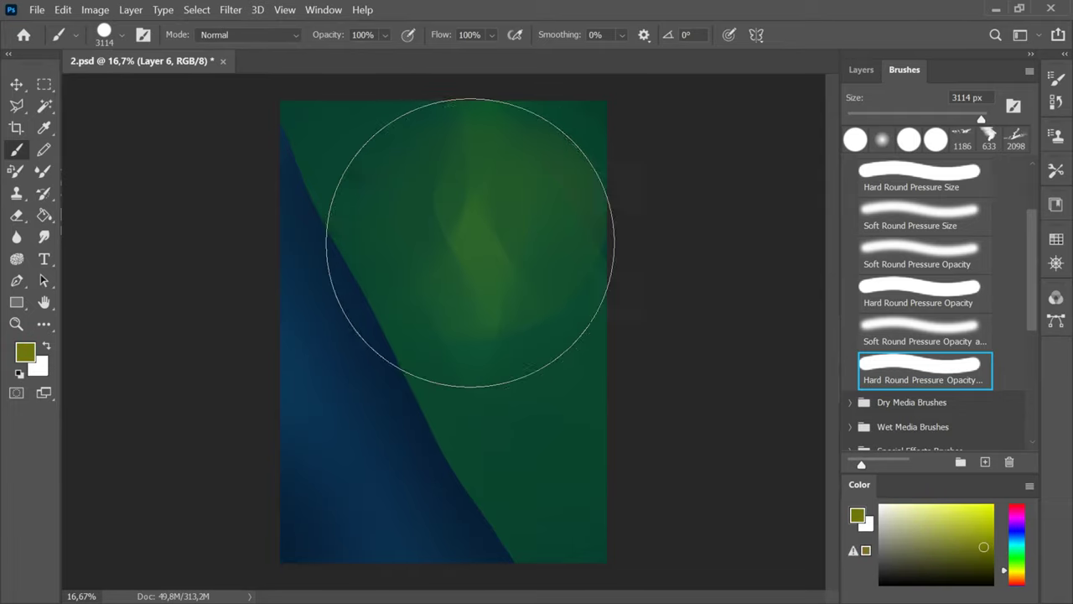
{"action": "key", "text": "ctrl+z"}
{"action": "mouse_move", "coordinate": [479, 250]}
{"action": "left_mouse_down"}
{"action": "mouse_move", "coordinate": [510, 329]}
{"action": "mouse_move", "coordinate": [475, 260]}
{"action": "left_mouse_up"}
- Reduce the opacity of the clipped background glow layer to 55%
{"action": "left_click", "coordinate": [861, 70]}
{"action": "left_click", "coordinate": [1029, 123]}
{"action": "left_click_drag", "start_coordinate": [1008, 146], "coordinate": [992, 142]}
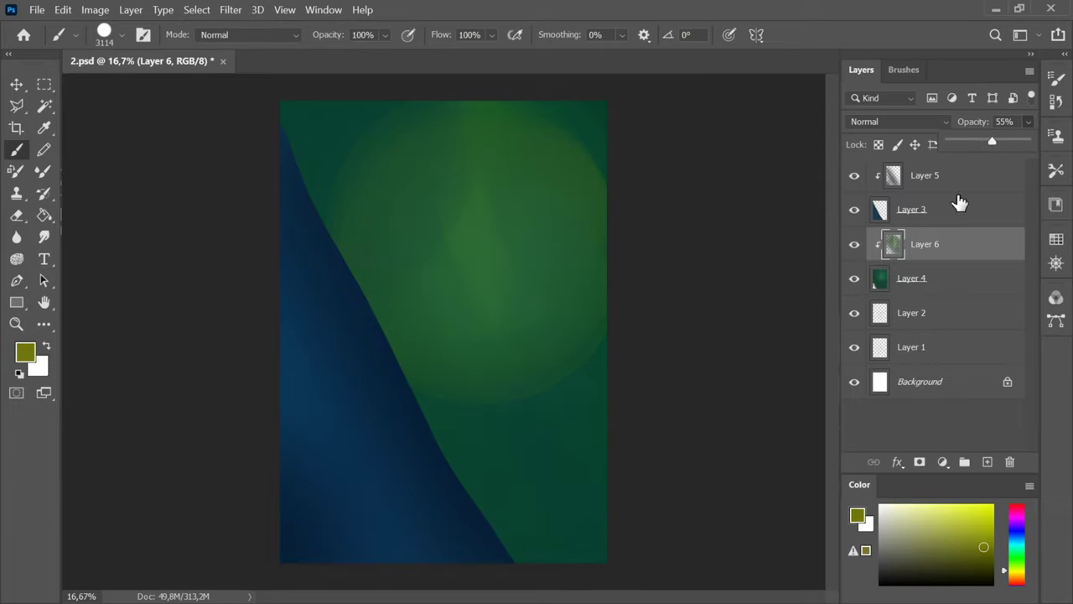
- Add a new layer and move it to the top of the stack, with the Layer 2 line drawing directly below it
{"action": "left_click", "coordinate": [948, 210]}
{"action": "left_click", "coordinate": [963, 313]}
{"action": "left_click", "coordinate": [987, 463]}
{"action": "left_click_drag", "start_coordinate": [962, 313], "coordinate": [960, 158]}
{"action": "left_click_drag", "start_coordinate": [956, 347], "coordinate": [950, 195]}
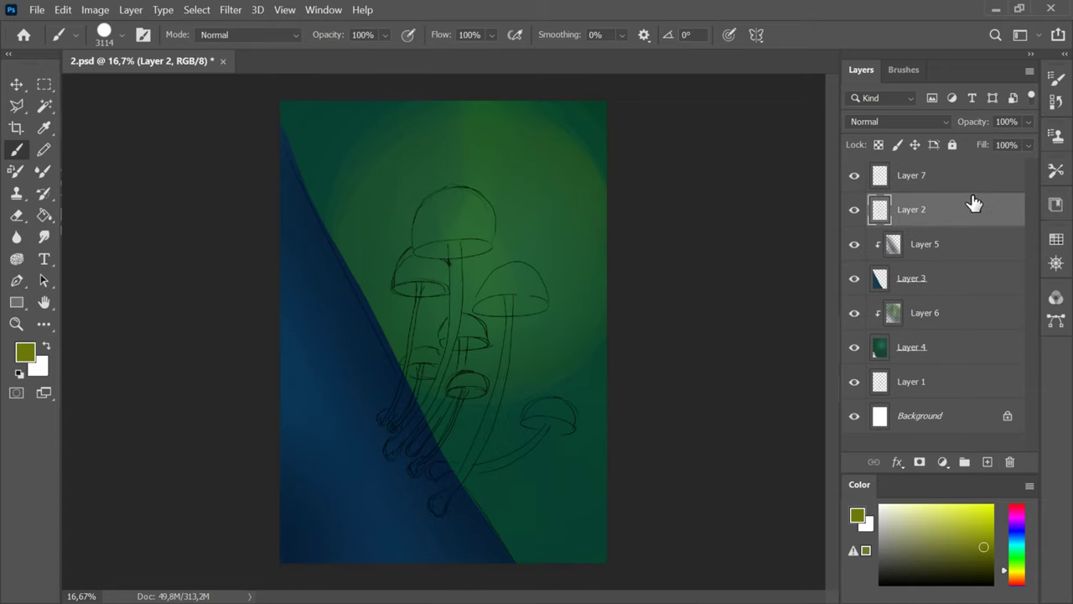
- Paint the right-hand tall mushroom's stem in pale grey-teal with a 47 px Hard Round Pressure Opacity and Flow brush
{"action": "left_click", "coordinate": [1017, 545]}
{"action": "left_click", "coordinate": [889, 513]}
{"action": "left_click", "coordinate": [904, 70]}
{"action": "left_click", "coordinate": [923, 369]}
{"action": "left_click_drag", "start_coordinate": [855, 118], "coordinate": [863, 118]}
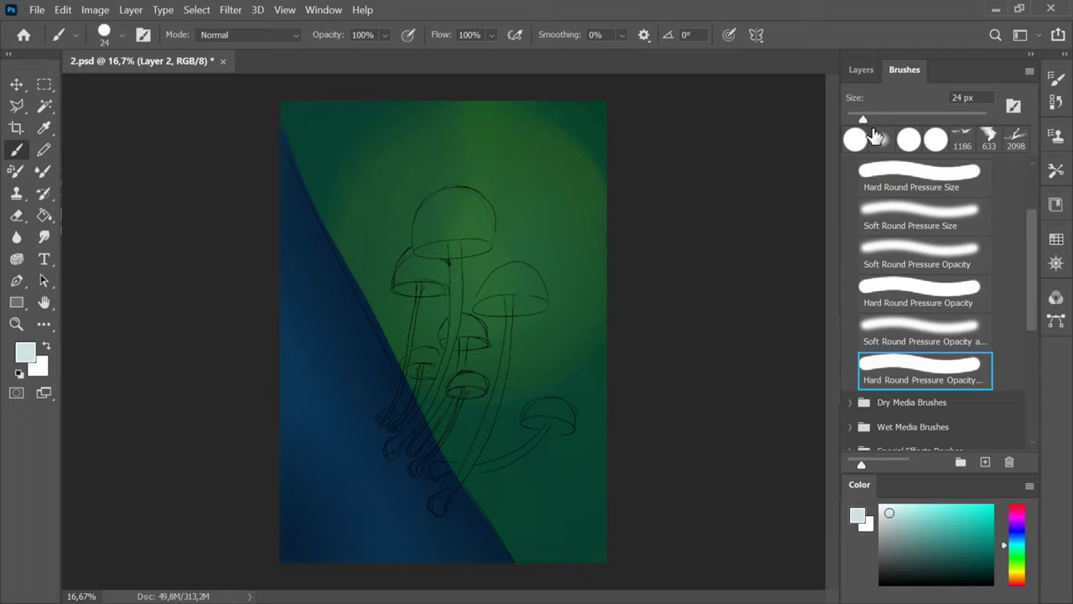
{"action": "left_click", "coordinate": [879, 119]}
{"action": "mouse_move", "coordinate": [509, 295]}
{"action": "left_mouse_down"}
{"action": "mouse_move", "coordinate": [507, 364]}
{"action": "mouse_move", "coordinate": [432, 506]}
{"action": "mouse_move", "coordinate": [448, 495]}
{"action": "left_mouse_up"}
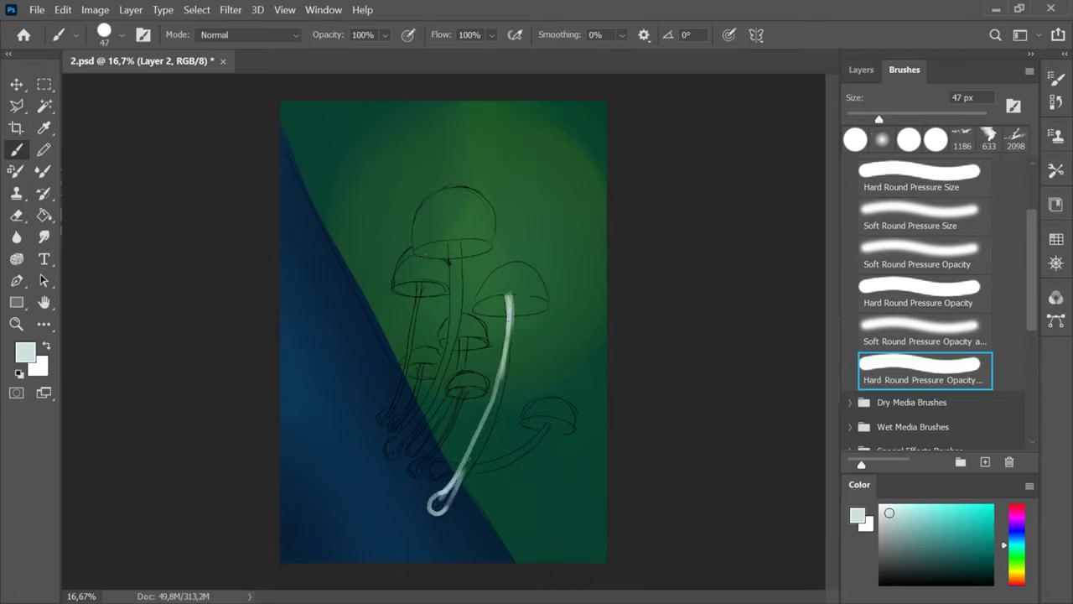
- Cover the right-hand tall mushroom's stem and bulb with opaque pale grey-teal using the Hard Round brush
{"action": "left_click", "coordinate": [920, 176]}
{"action": "left_click_drag", "start_coordinate": [1031, 228], "coordinate": [1011, 187]}
{"action": "left_click", "coordinate": [922, 236]}
{"action": "left_click_drag", "start_coordinate": [441, 494], "coordinate": [487, 419]}
{"action": "mouse_move", "coordinate": [467, 475]}
{"action": "left_mouse_down"}
{"action": "mouse_move", "coordinate": [510, 294]}
{"action": "mouse_move", "coordinate": [506, 332]}
{"action": "left_mouse_up"}
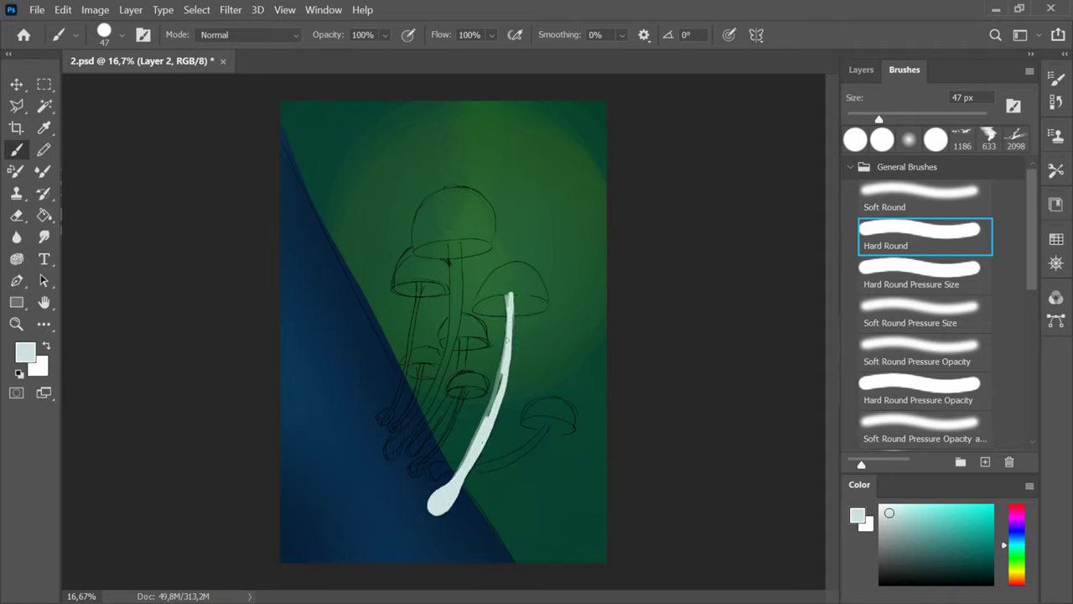
- Fill the right-hand tall mushroom's cap and the tallest mushroom's cap and stem, enlarging the brush to 76 px
{"action": "mouse_move", "coordinate": [482, 427]}
{"action": "left_mouse_down"}
{"action": "mouse_move", "coordinate": [508, 295]}
{"action": "mouse_move", "coordinate": [475, 307]}
{"action": "mouse_move", "coordinate": [532, 276]}
{"action": "mouse_move", "coordinate": [546, 300]}
{"action": "left_mouse_up"}
{"action": "mouse_move", "coordinate": [530, 271]}
{"action": "left_mouse_down"}
{"action": "mouse_move", "coordinate": [486, 273]}
{"action": "mouse_move", "coordinate": [477, 290]}
{"action": "left_mouse_up"}
{"action": "left_click_drag", "start_coordinate": [879, 119], "coordinate": [900, 119]}
{"action": "mouse_move", "coordinate": [503, 277]}
{"action": "left_mouse_down"}
{"action": "mouse_move", "coordinate": [487, 307]}
{"action": "mouse_move", "coordinate": [540, 304]}
{"action": "mouse_move", "coordinate": [515, 272]}
{"action": "left_mouse_up"}
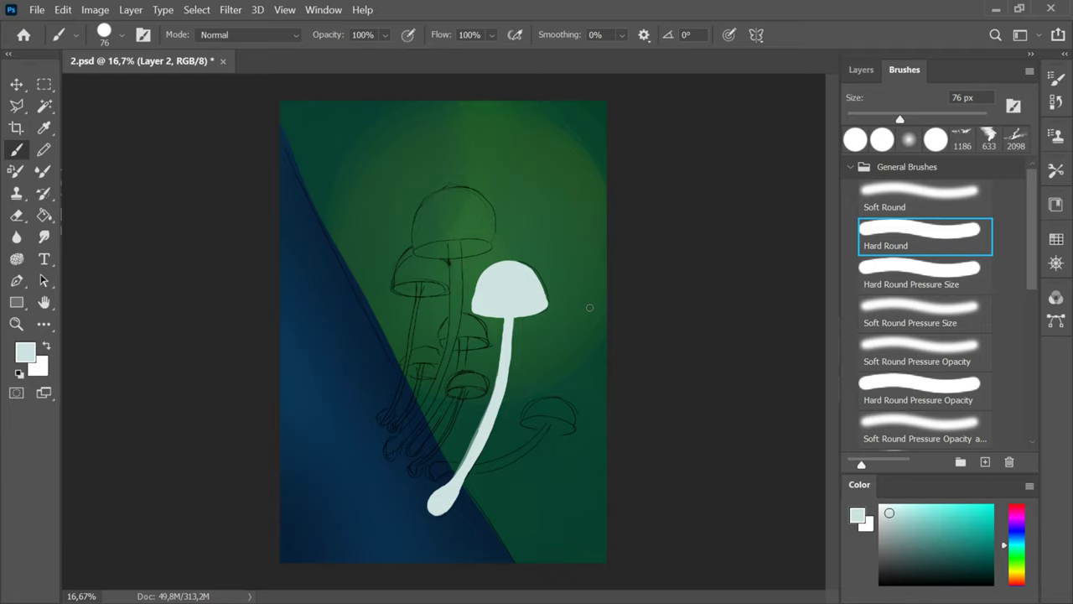
{"action": "mouse_move", "coordinate": [455, 231]}
{"action": "left_mouse_down"}
{"action": "mouse_move", "coordinate": [427, 245]}
{"action": "mouse_move", "coordinate": [475, 244]}
{"action": "mouse_move", "coordinate": [416, 244]}
{"action": "mouse_move", "coordinate": [455, 213]}
{"action": "mouse_move", "coordinate": [426, 213]}
{"action": "left_mouse_up"}
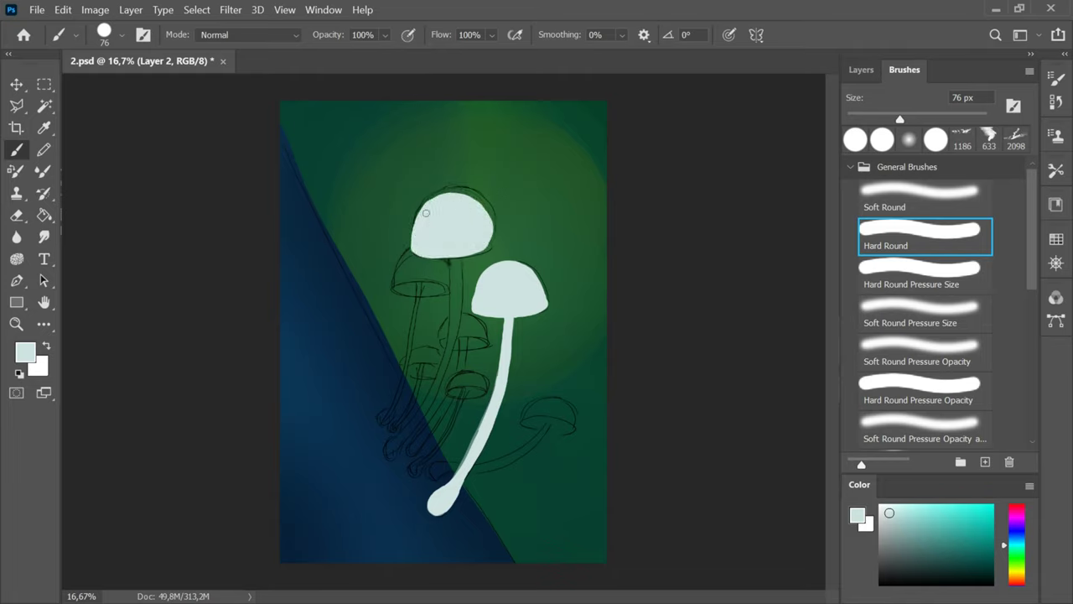
{"action": "mouse_move", "coordinate": [417, 252]}
{"action": "left_mouse_down"}
{"action": "mouse_move", "coordinate": [491, 234]}
{"action": "mouse_move", "coordinate": [394, 447]}
{"action": "mouse_move", "coordinate": [456, 268]}
{"action": "left_mouse_up"}
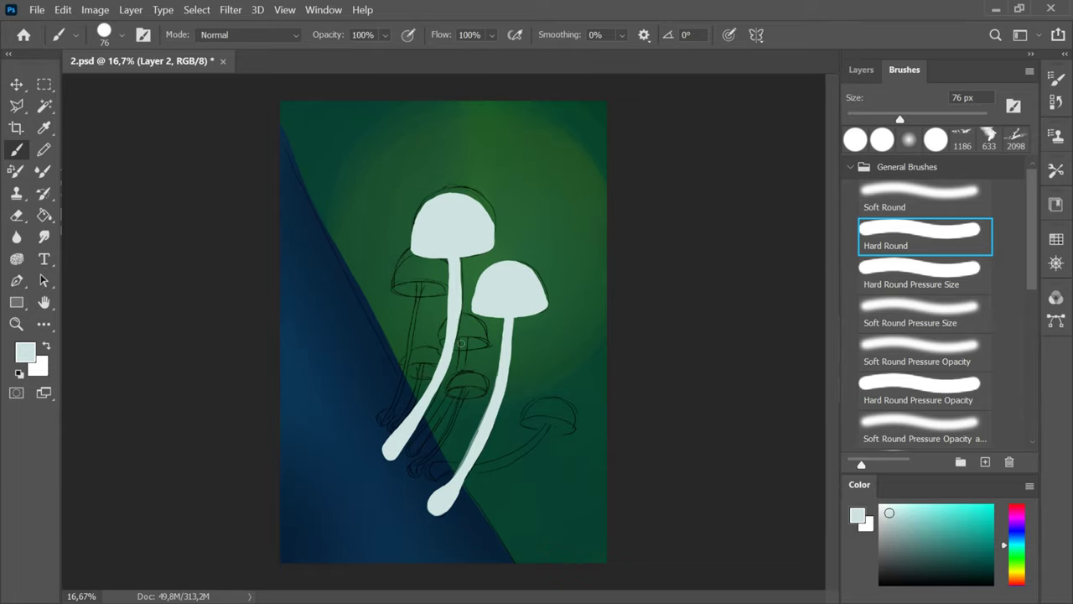
- Add a new layer and paint the small curved mushroom at the lower right in pale grey-teal
{"action": "key", "text": "F7"}
{"action": "left_click", "coordinate": [986, 462]}
{"action": "mouse_move", "coordinate": [557, 415]}
{"action": "left_mouse_down"}
{"action": "mouse_move", "coordinate": [569, 426]}
{"action": "mouse_move", "coordinate": [529, 418]}
{"action": "mouse_move", "coordinate": [560, 415]}
{"action": "mouse_move", "coordinate": [507, 452]}
{"action": "mouse_move", "coordinate": [546, 410]}
{"action": "left_mouse_up"}
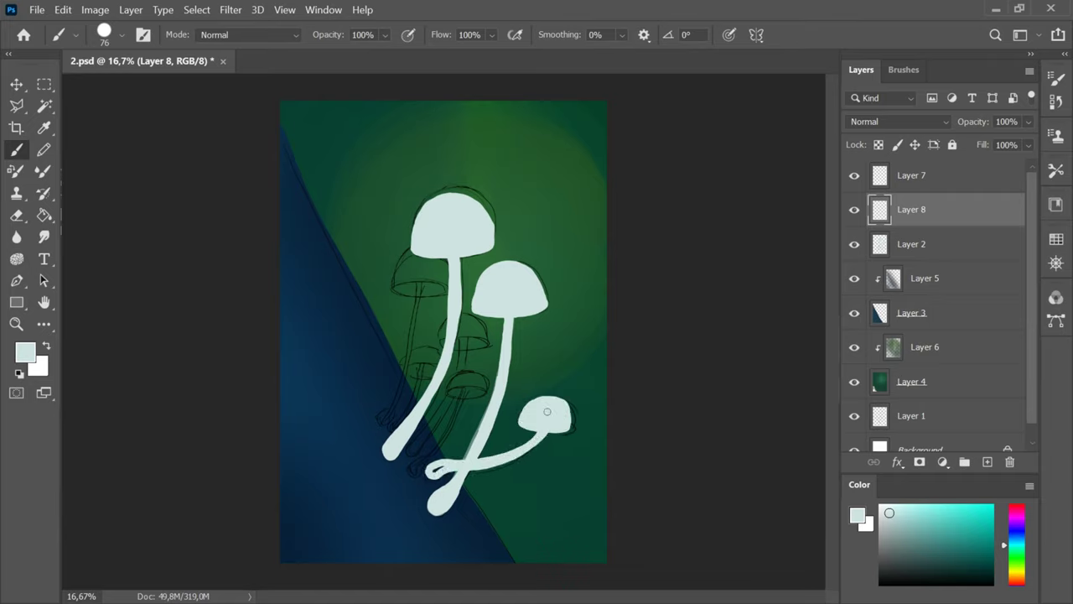
- Paint the two mid-sized rear mushrooms in light grey, add a new layer, and move Layer 8 below Layer 2
{"action": "left_click", "coordinate": [885, 521]}
{"action": "mouse_move", "coordinate": [422, 286]}
{"action": "left_mouse_down"}
{"action": "mouse_move", "coordinate": [447, 289]}
{"action": "mouse_move", "coordinate": [435, 258]}
{"action": "mouse_move", "coordinate": [441, 276]}
{"action": "mouse_move", "coordinate": [386, 418]}
{"action": "mouse_move", "coordinate": [411, 356]}
{"action": "mouse_move", "coordinate": [490, 344]}
{"action": "mouse_move", "coordinate": [452, 319]}
{"action": "mouse_move", "coordinate": [463, 332]}
{"action": "mouse_move", "coordinate": [415, 451]}
{"action": "left_mouse_up"}
{"action": "left_click", "coordinate": [988, 462]}
{"action": "left_click_drag", "start_coordinate": [932, 244], "coordinate": [932, 293]}
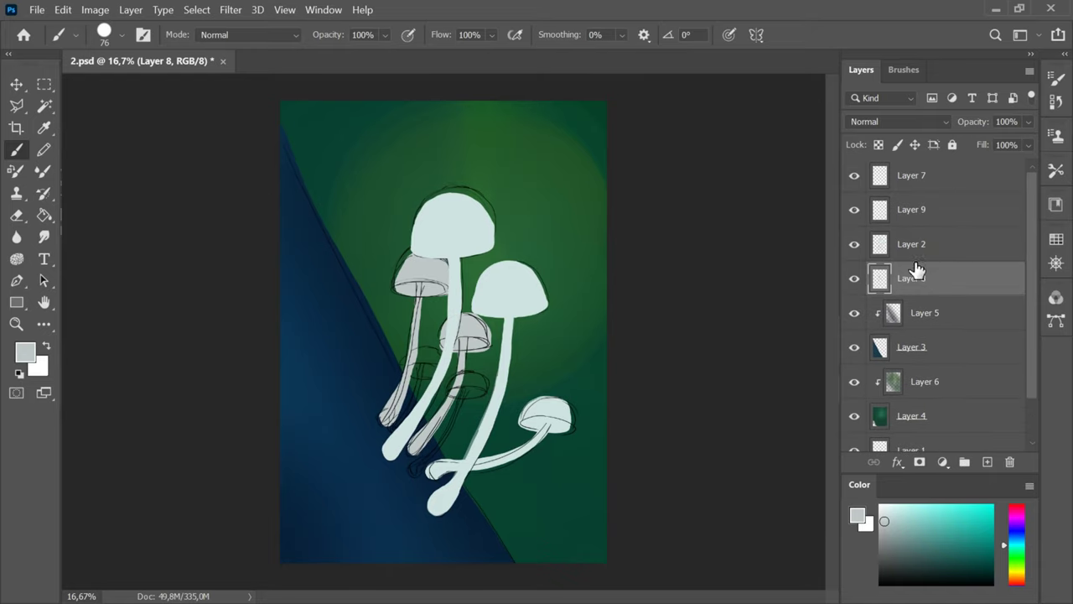
- Paint the two smallest cluster mushrooms in darker grey-teal on Layer 9, using 47 px for the stems, and move that layer below Layer 2
{"action": "left_click", "coordinate": [922, 209]}
{"action": "left_click", "coordinate": [888, 536]}
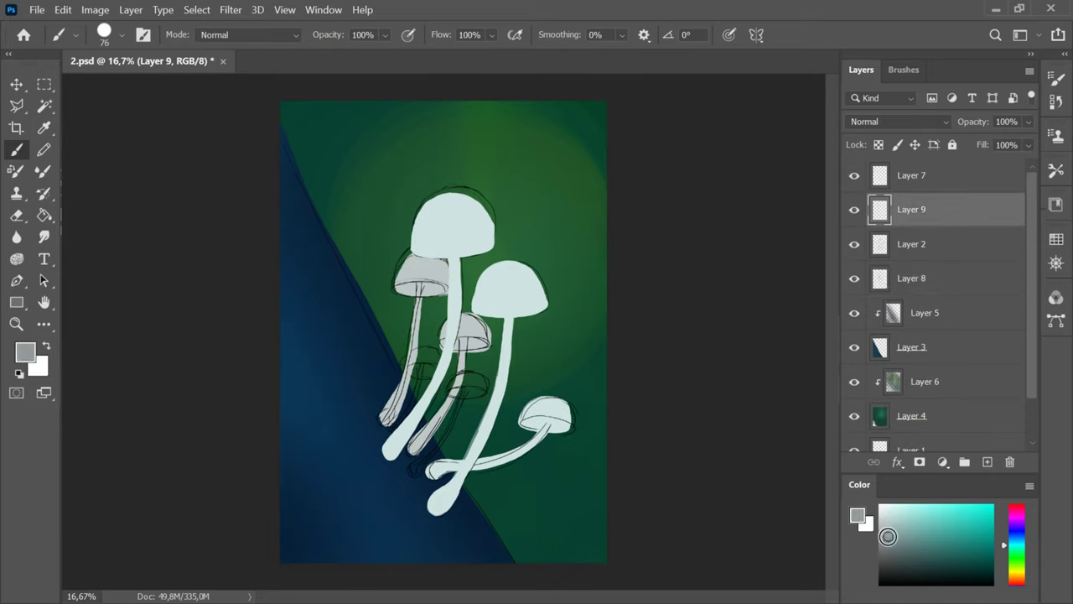
{"action": "left_click", "coordinate": [896, 531]}
{"action": "mouse_move", "coordinate": [451, 391]}
{"action": "left_mouse_down"}
{"action": "mouse_move", "coordinate": [485, 390]}
{"action": "mouse_move", "coordinate": [467, 379]}
{"action": "left_mouse_up"}
{"action": "left_click", "coordinate": [903, 69]}
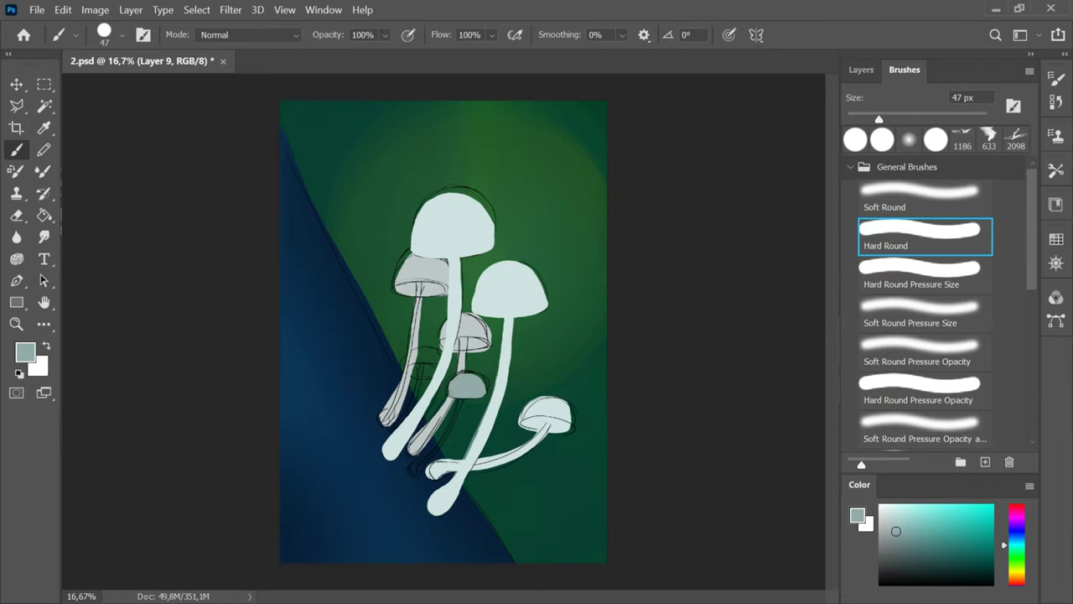
{"action": "left_click_drag", "start_coordinate": [456, 417], "coordinate": [415, 466]}
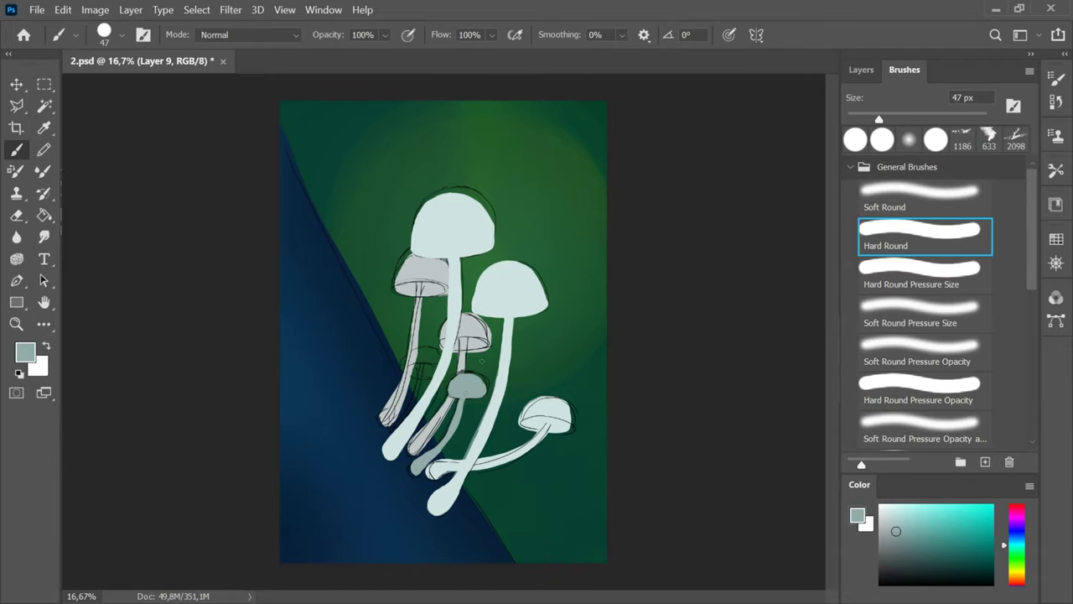
{"action": "left_click_drag", "start_coordinate": [402, 362], "coordinate": [433, 365]}
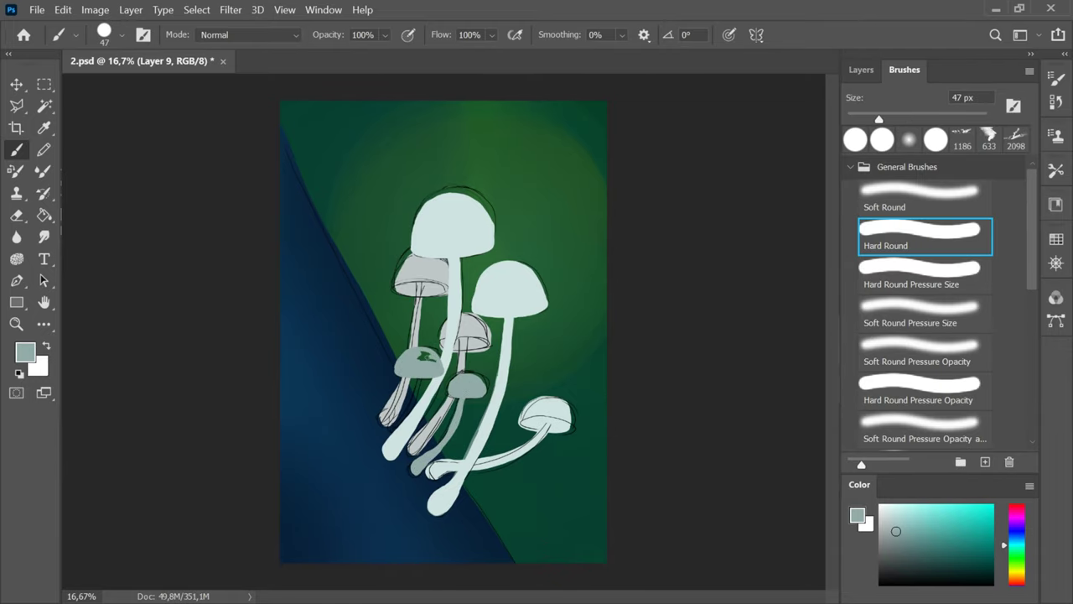
{"action": "left_click", "coordinate": [861, 70]}
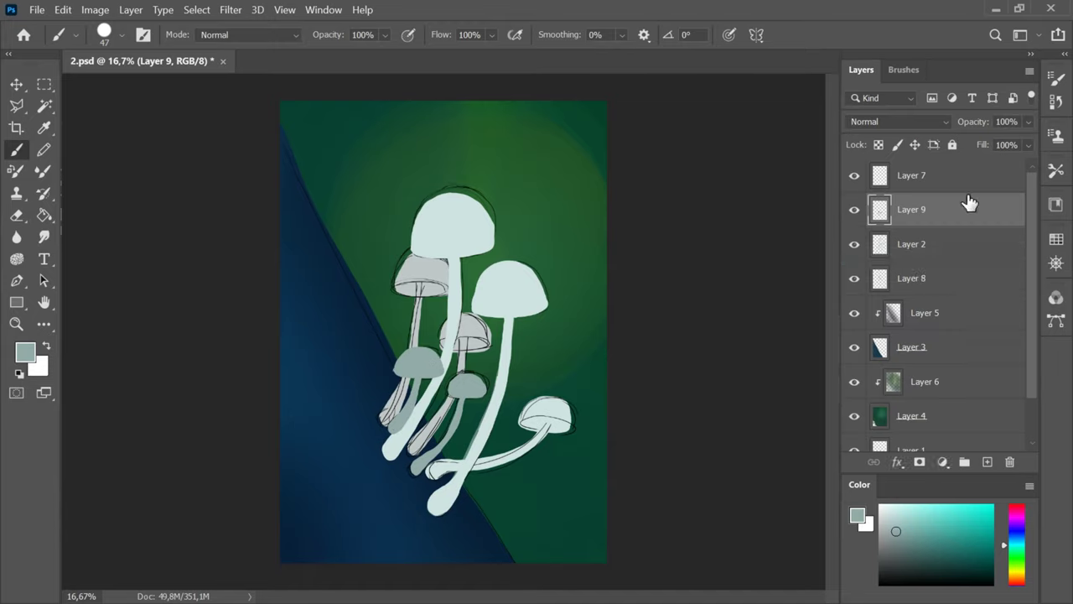
{"action": "left_click_drag", "start_coordinate": [967, 205], "coordinate": [924, 282]}
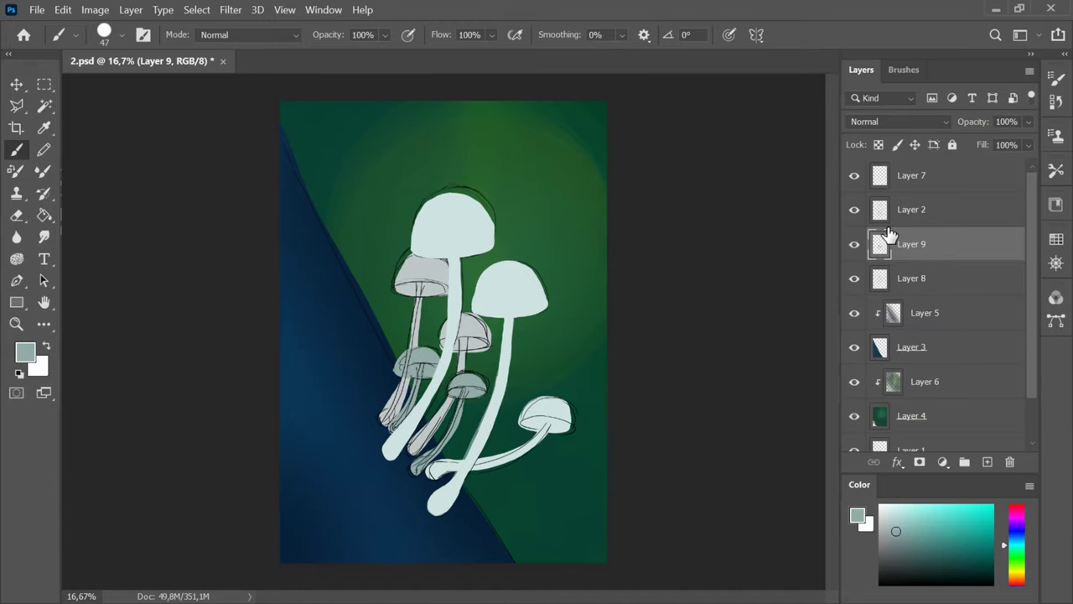
- Erase the sketch lines around the mushroom cluster on Layer 2 with a 125 px Hard Round eraser
{"action": "left_click", "coordinate": [882, 228]}
{"action": "left_click", "coordinate": [855, 213]}
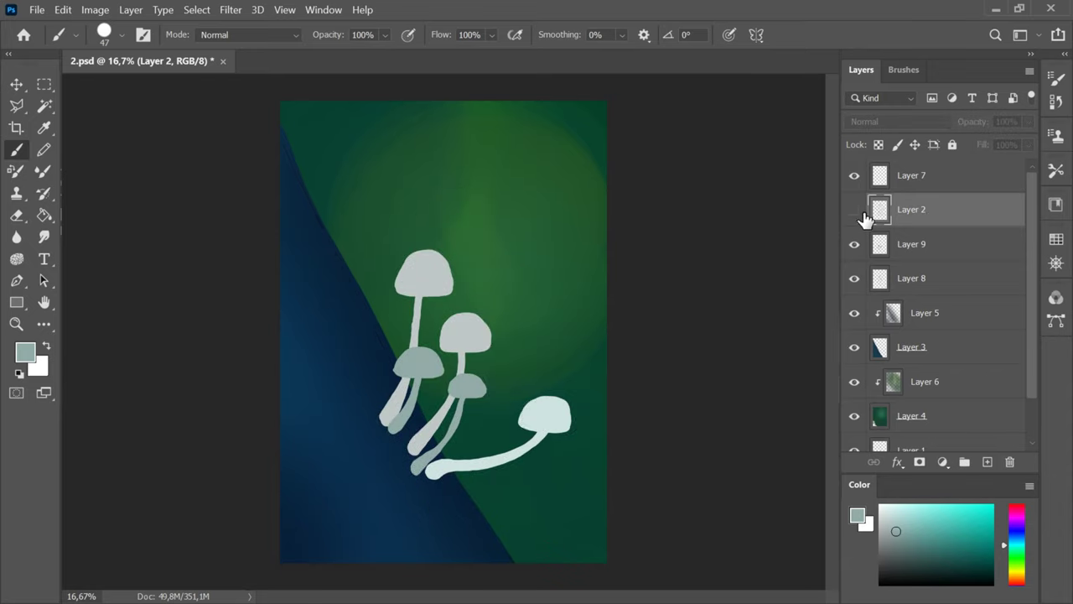
{"action": "left_click", "coordinate": [855, 213]}
{"action": "left_click", "coordinate": [17, 216]}
{"action": "left_click", "coordinate": [904, 70]}
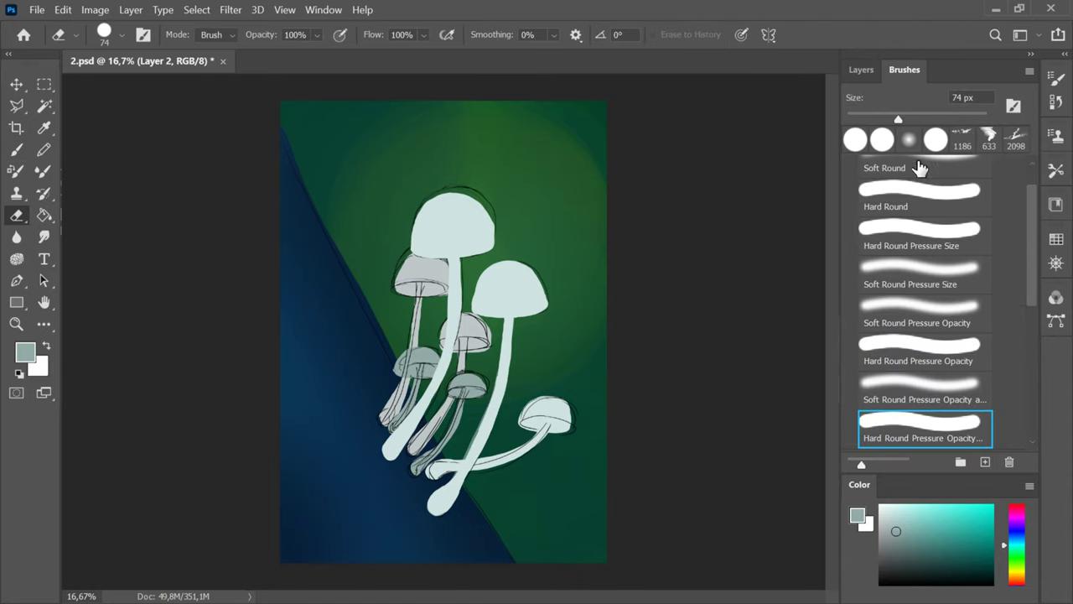
{"action": "left_click_drag", "start_coordinate": [899, 120], "coordinate": [925, 119]}
{"action": "left_click_drag", "start_coordinate": [403, 256], "coordinate": [395, 292]}
{"action": "left_click", "coordinate": [918, 196]}
{"action": "mouse_move", "coordinate": [404, 255]}
{"action": "left_mouse_down"}
{"action": "mouse_move", "coordinate": [419, 297]}
{"action": "mouse_move", "coordinate": [407, 382]}
{"action": "mouse_move", "coordinate": [429, 344]}
{"action": "mouse_move", "coordinate": [376, 424]}
{"action": "mouse_move", "coordinate": [398, 394]}
{"action": "mouse_move", "coordinate": [419, 452]}
{"action": "mouse_move", "coordinate": [445, 478]}
{"action": "mouse_move", "coordinate": [474, 373]}
{"action": "mouse_move", "coordinate": [468, 335]}
{"action": "mouse_move", "coordinate": [437, 407]}
{"action": "left_mouse_up"}
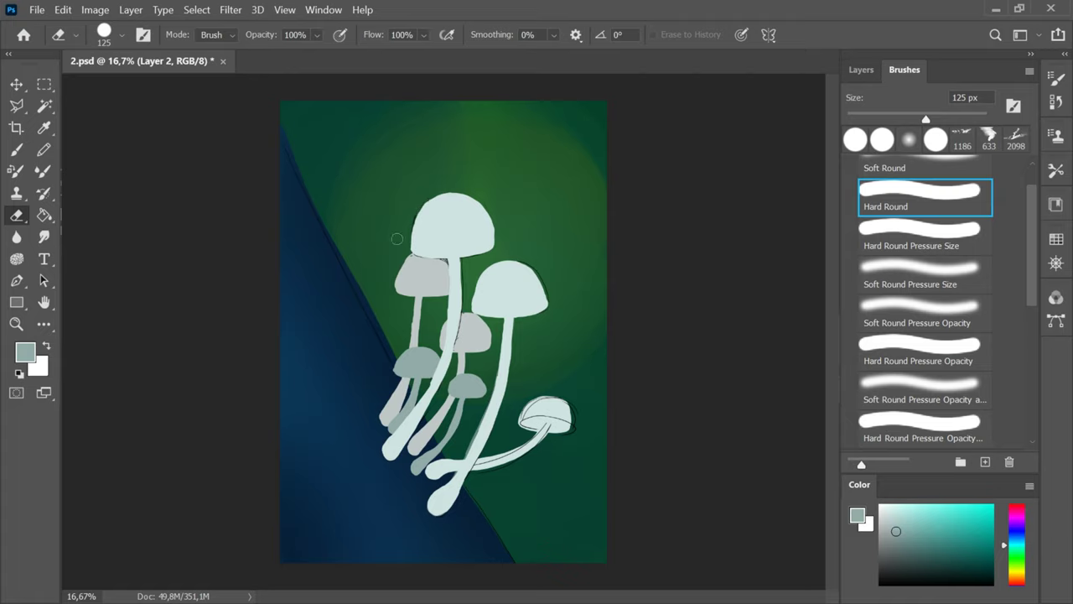
- Clean up leftover sketch lines along the edges of the large caps with the eraser reduced to 38 px
{"action": "key", "text": "bracketleft"}
{"action": "key", "text": "bracketleft"}
{"action": "key", "text": "bracketleft"}
{"action": "key", "text": "bracketleft"}
{"action": "key", "text": "bracketleft"}
{"action": "key", "text": "bracketleft"}
{"action": "key", "text": "bracketleft"}
{"action": "key", "text": "bracketleft"}
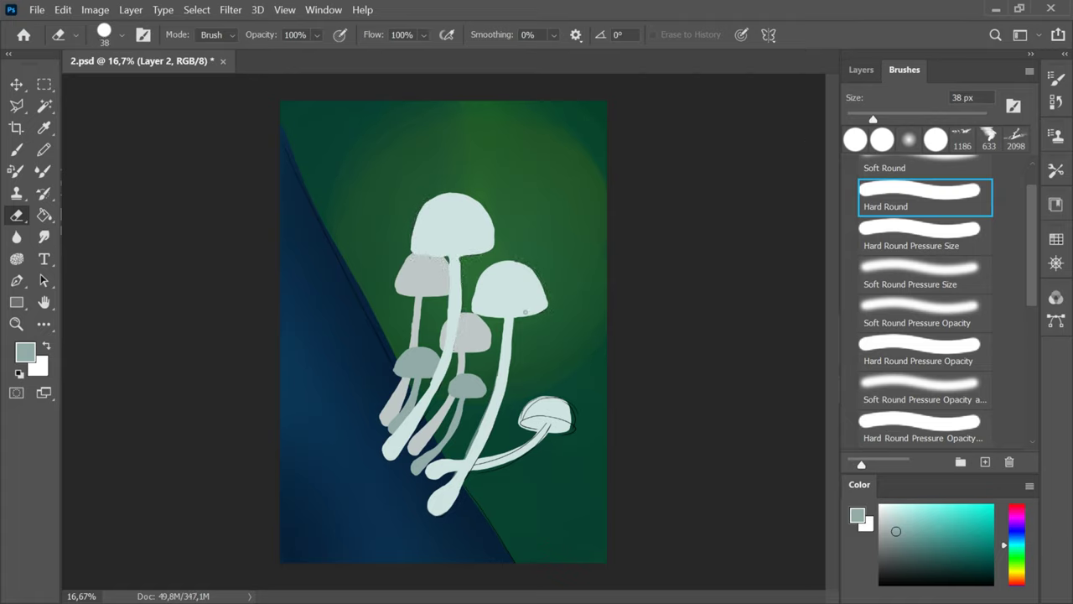
- Erase the lines around the lower-right mushroom at 104 px and trim the tallest stem with a 24 px Hard Round Pressure Size eraser
{"action": "key", "text": "bracketright"}
{"action": "key", "text": "bracketright"}
{"action": "key", "text": "bracketright"}
{"action": "key", "text": "bracketright"}
{"action": "key", "text": "bracketright"}
{"action": "key", "text": "bracketright"}
{"action": "key", "text": "bracketright"}
{"action": "mouse_move", "coordinate": [539, 395]}
{"action": "left_mouse_down"}
{"action": "mouse_move", "coordinate": [558, 424]}
{"action": "mouse_move", "coordinate": [528, 448]}
{"action": "left_mouse_up"}
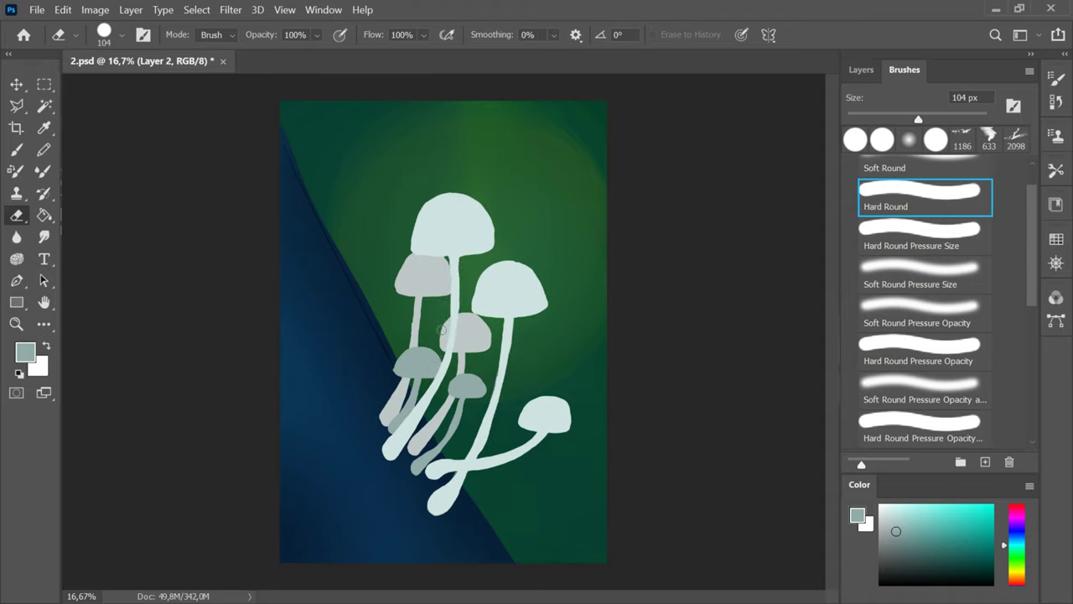
{"action": "key", "text": "period"}
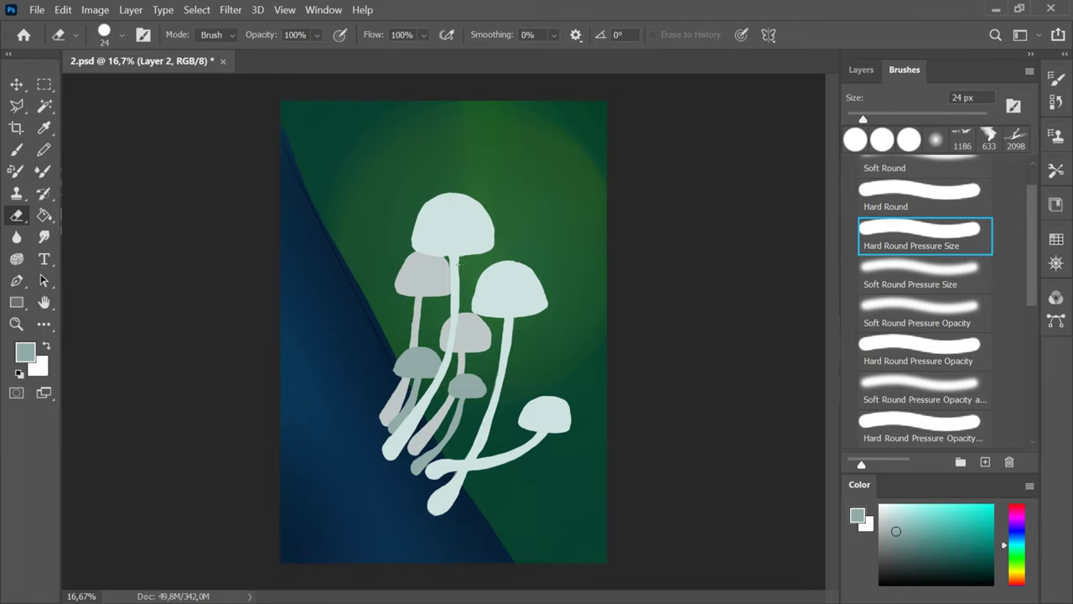
- Add a layer clipped to Layer 2 and paint both large mushrooms near-white with a 1766 px Hard Round brush
{"action": "left_click", "coordinate": [861, 70]}
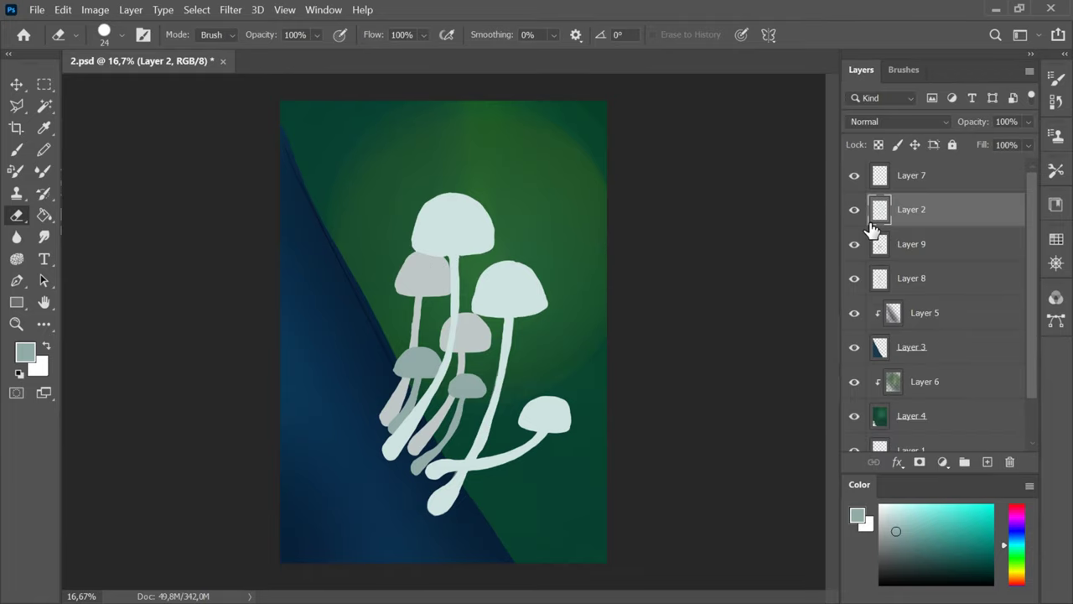
{"action": "left_click", "coordinate": [987, 461]}
{"action": "right_click", "coordinate": [922, 220]}
{"action": "left_click", "coordinate": [780, 353]}
{"action": "left_click", "coordinate": [884, 508]}
{"action": "key", "text": "b"}
{"action": "left_click", "coordinate": [904, 70]}
{"action": "left_click_drag", "start_coordinate": [879, 118], "coordinate": [977, 118]}
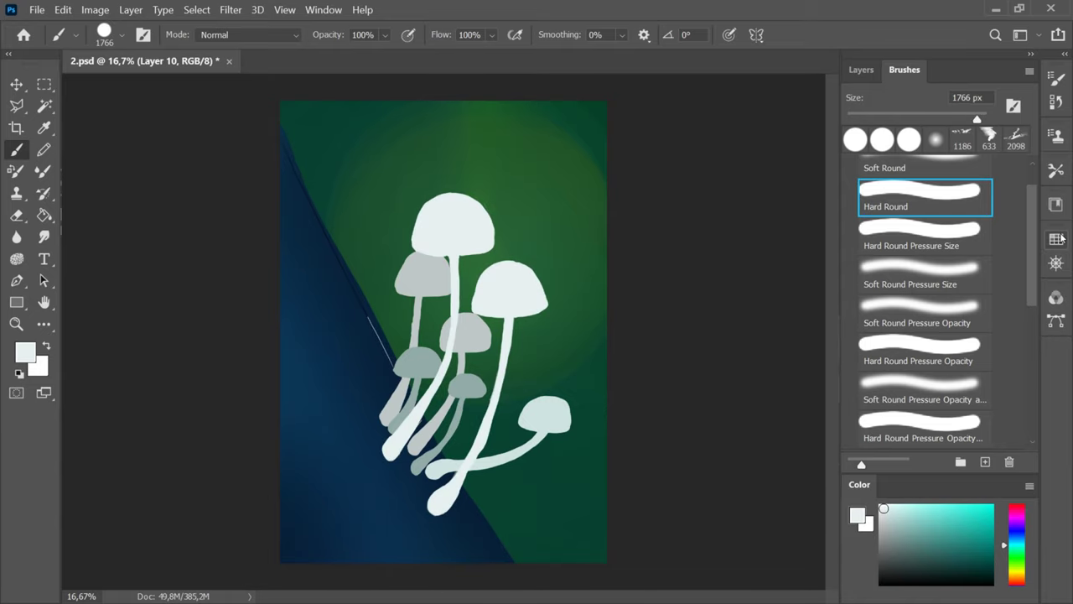
- Outline the undersides and stem tops of both large caps in grey-teal with a 24 px Hard Round Pressure Opacity and Flow brush
{"action": "left_click", "coordinate": [861, 69]}
{"action": "left_click", "coordinate": [898, 536]}
{"action": "left_click", "coordinate": [904, 69]}
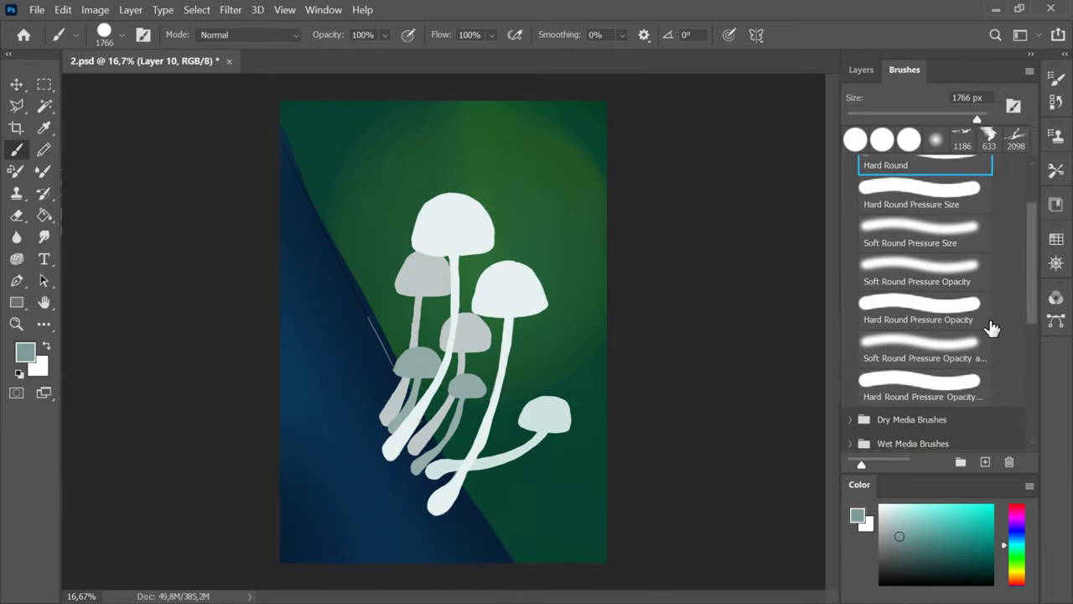
{"action": "left_click", "coordinate": [922, 385]}
{"action": "left_click_drag", "start_coordinate": [852, 119], "coordinate": [863, 119]}
{"action": "left_click_drag", "start_coordinate": [414, 244], "coordinate": [477, 233]}
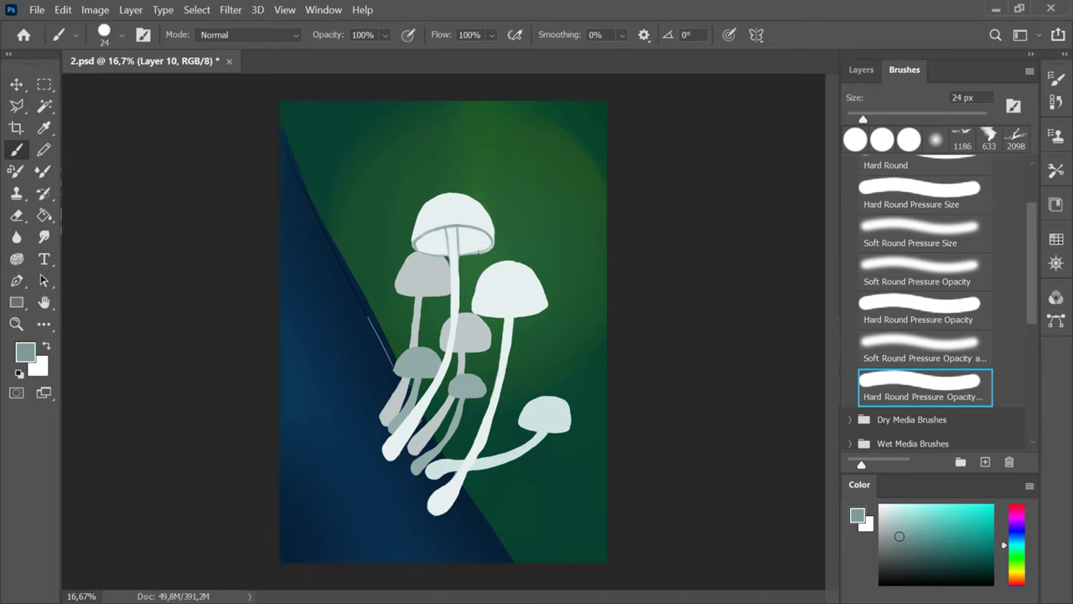
{"action": "left_click_drag", "start_coordinate": [491, 288], "coordinate": [547, 305]}
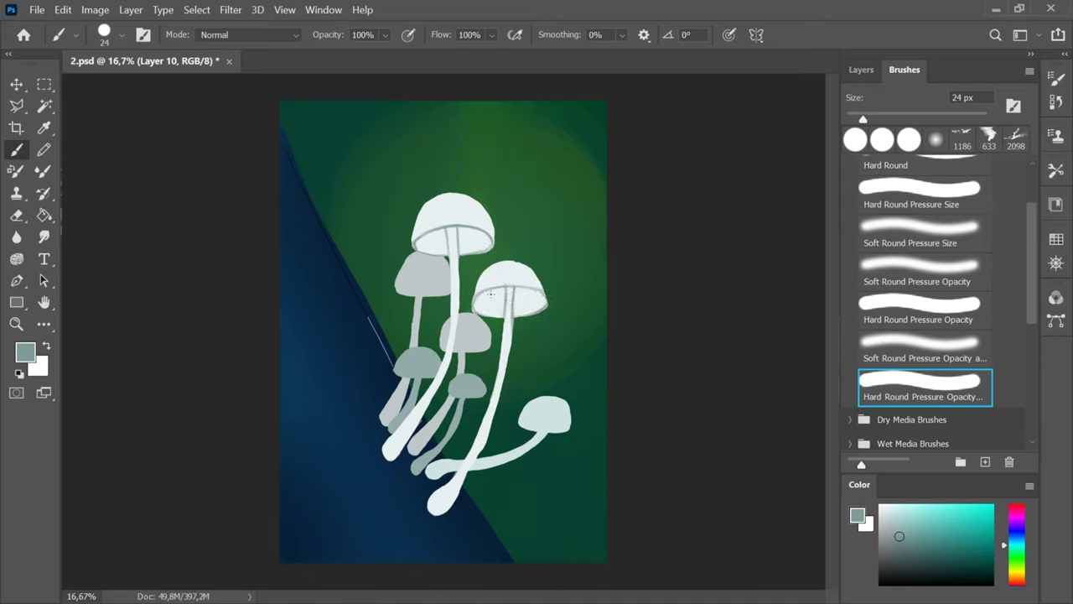
- Draw thin pale teal gills under both large caps on a new clipped layer with a 12 px Hard Round Pressure Size brush
{"action": "key", "text": "ctrl+plus"}
{"action": "key", "text": "ctrl+plus"}
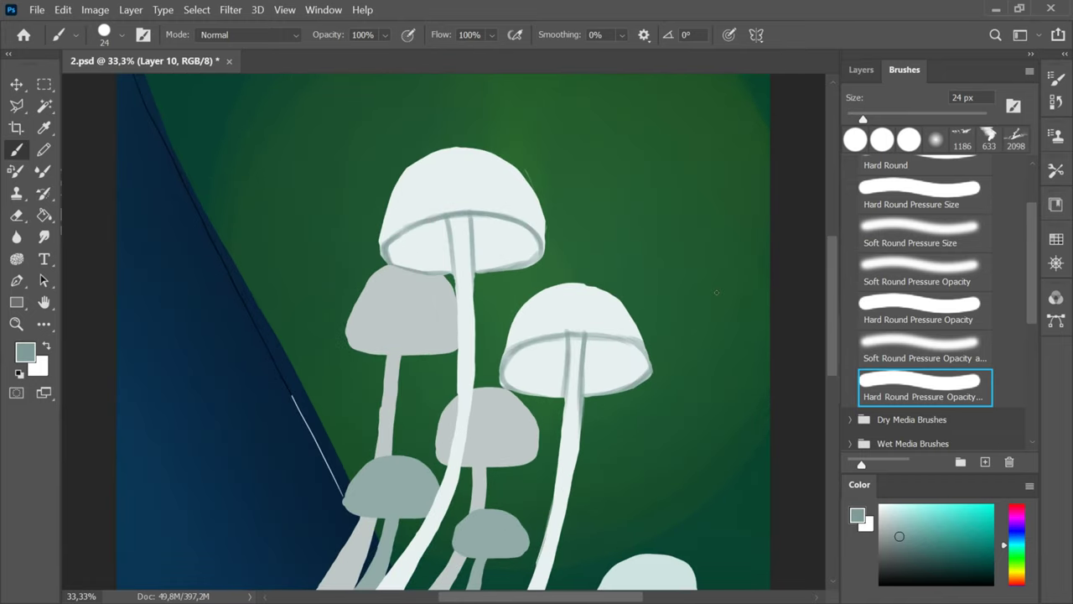
{"action": "left_click", "coordinate": [856, 117]}
{"action": "left_click", "coordinate": [861, 70]}
{"action": "left_click", "coordinate": [989, 462]}
{"action": "key", "text": "ctrl+alt+g"}
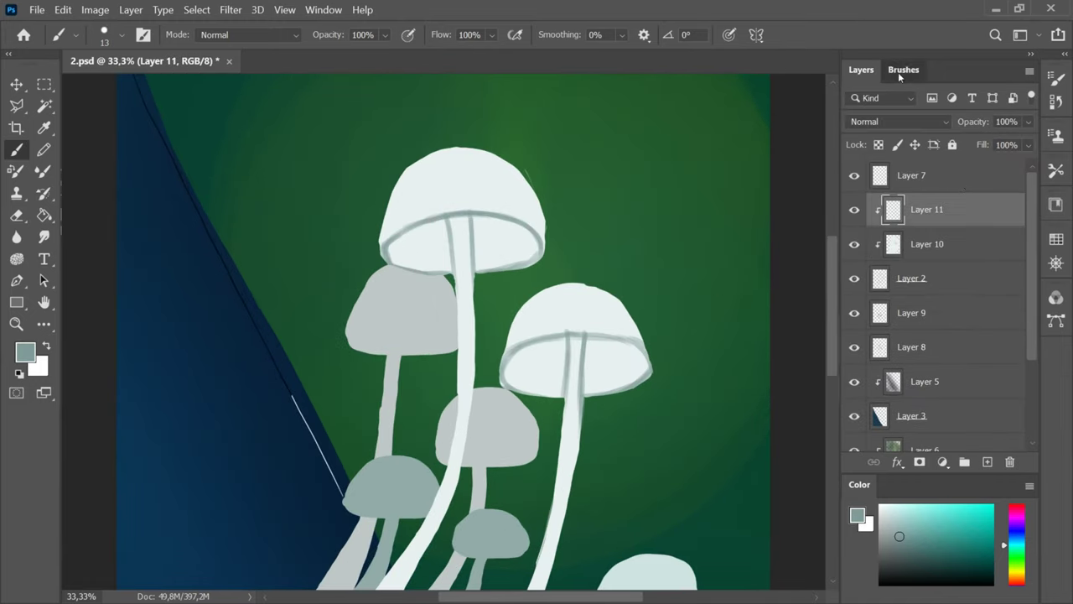
{"action": "left_click", "coordinate": [903, 70]}
{"action": "left_click", "coordinate": [897, 521]}
{"action": "scroll", "coordinate": [938, 268], "scroll_direction": "up", "scroll_amount": 1}
{"action": "left_click", "coordinate": [937, 268]}
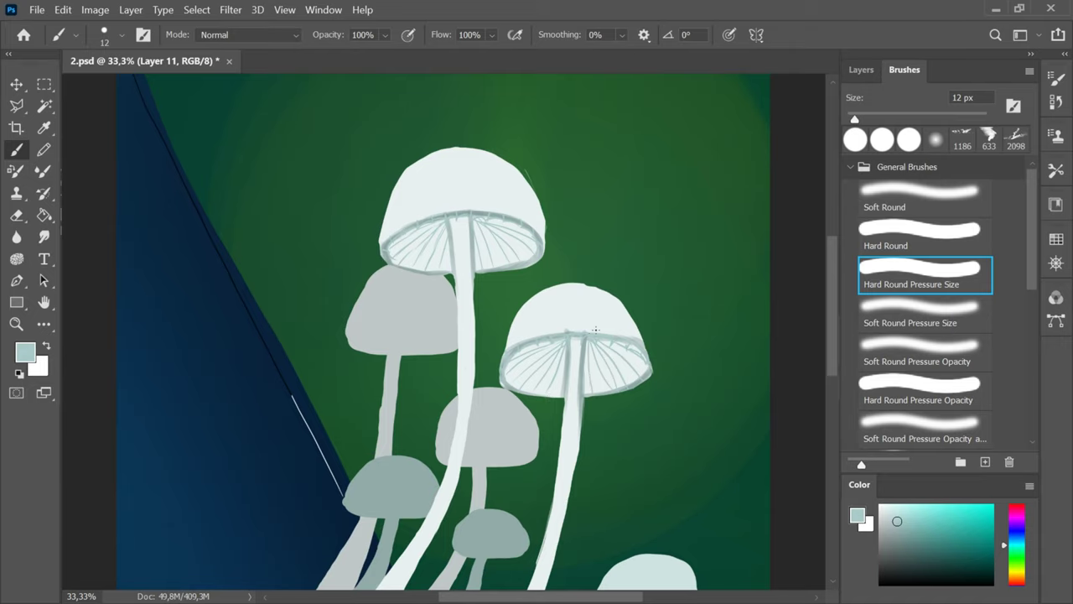
- Add another clipped layer above the gills and set the gill layer's blend mode to Linear Burn
{"action": "key", "text": "ctrl+minus"}
{"action": "scroll", "coordinate": [596, 330], "scroll_direction": "down", "scroll_amount": 3}
{"action": "left_click", "coordinate": [861, 69]}
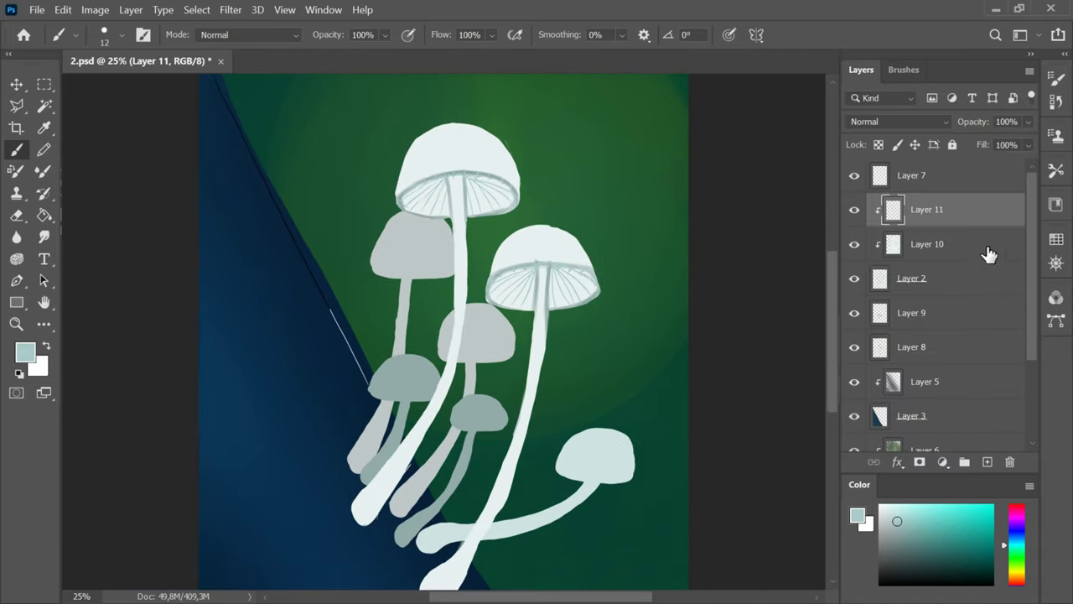
{"action": "left_click", "coordinate": [989, 254]}
{"action": "left_click", "coordinate": [897, 122]}
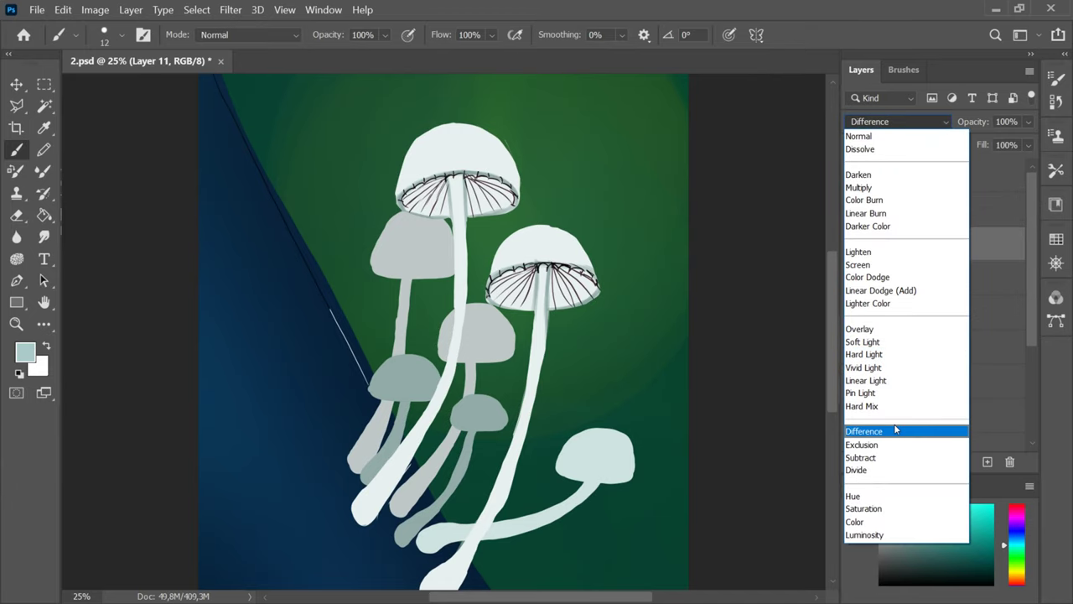
{"action": "left_click", "coordinate": [895, 215]}
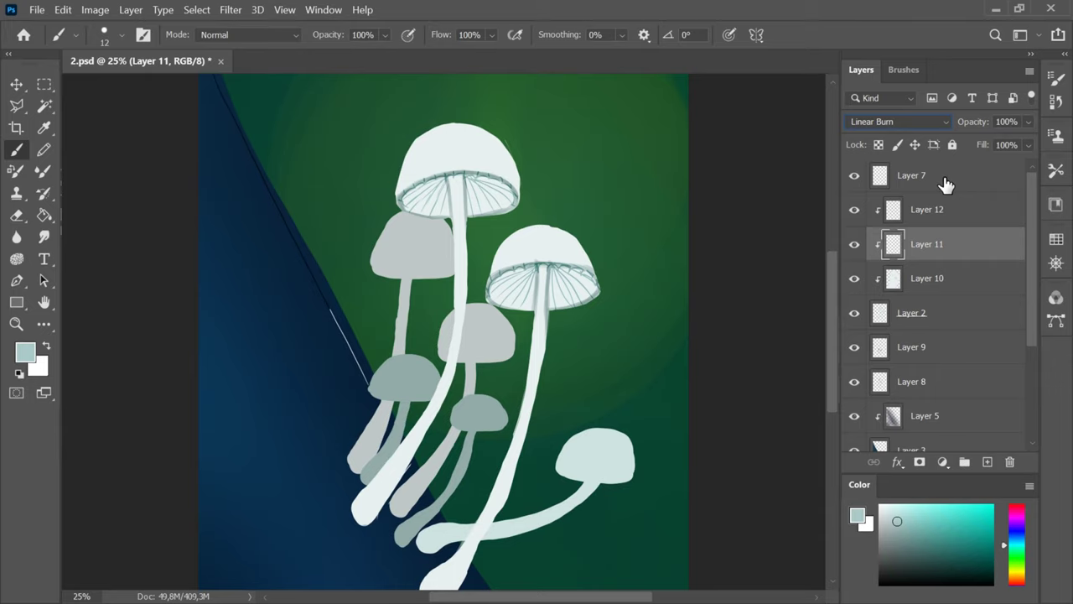
- Prepare a 128 px Soft Round Pressure Opacity and Flow brush in dark teal for painting on the gill layer
{"action": "left_click", "coordinate": [904, 70]}
{"action": "scroll", "coordinate": [949, 401], "scroll_direction": "down", "scroll_amount": 2}
{"action": "left_click", "coordinate": [948, 403]}
{"action": "left_click", "coordinate": [915, 547]}
{"action": "left_click", "coordinate": [862, 70]}
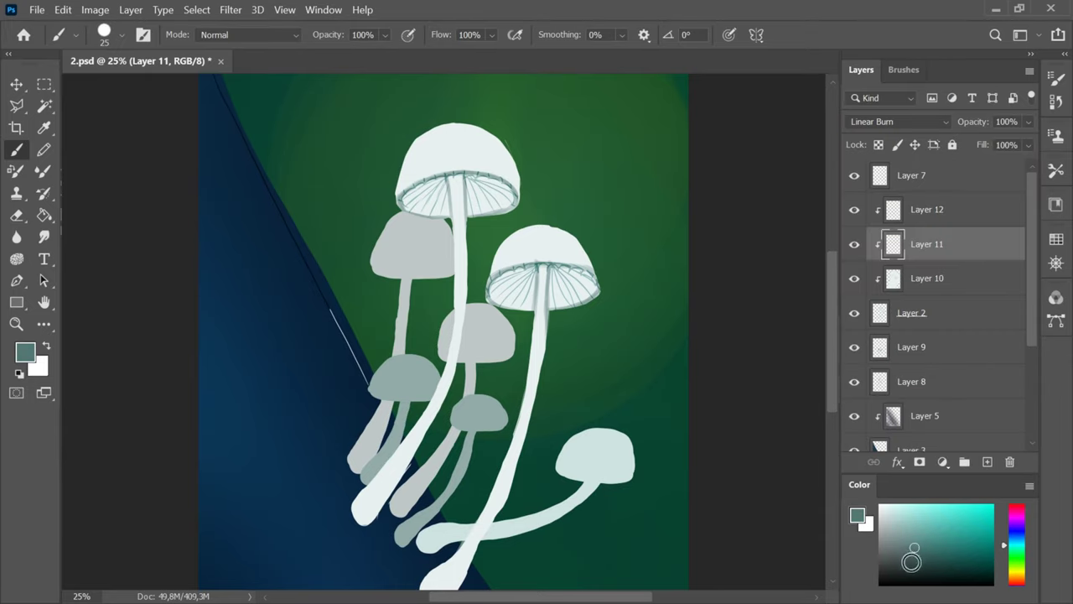
{"action": "left_click", "coordinate": [936, 559]}
{"action": "left_click", "coordinate": [903, 69]}
{"action": "left_click", "coordinate": [926, 116]}
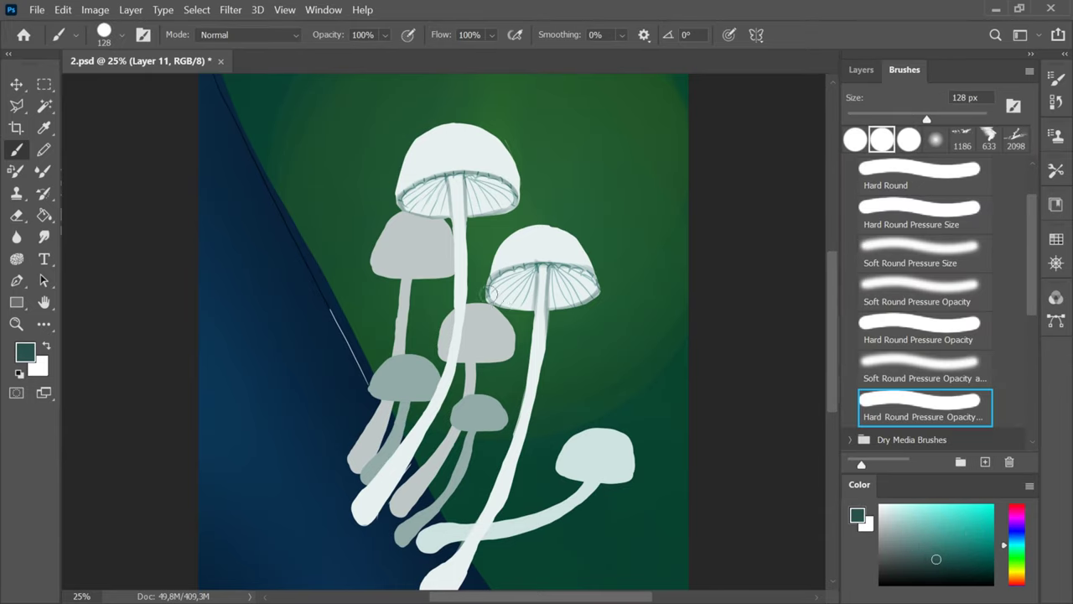
{"action": "key", "text": "comma"}
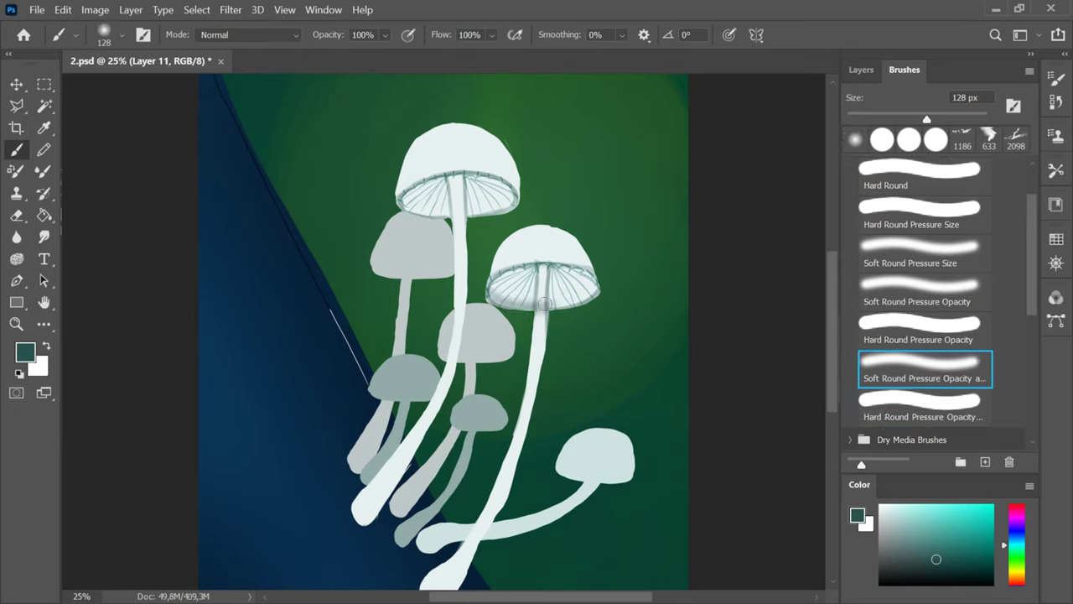
{"action": "left_click_drag", "start_coordinate": [496, 300], "coordinate": [579, 301]}
{"action": "key", "text": "ctrl+z"}
{"action": "key", "text": "ctrl+z"}
- Shade the gilled undersides of both large caps with soft dark teal strokes on the gill layer
{"action": "mouse_move", "coordinate": [493, 287]}
{"action": "left_mouse_down"}
{"action": "mouse_move", "coordinate": [528, 275]}
{"action": "mouse_move", "coordinate": [521, 284]}
{"action": "mouse_move", "coordinate": [563, 304]}
{"action": "mouse_move", "coordinate": [518, 307]}
{"action": "mouse_move", "coordinate": [592, 290]}
{"action": "left_mouse_up"}
{"action": "mouse_move", "coordinate": [453, 180]}
{"action": "left_mouse_down"}
{"action": "mouse_move", "coordinate": [411, 194]}
{"action": "mouse_move", "coordinate": [510, 196]}
{"action": "left_mouse_up"}
{"action": "left_click_drag", "start_coordinate": [417, 213], "coordinate": [504, 211]}
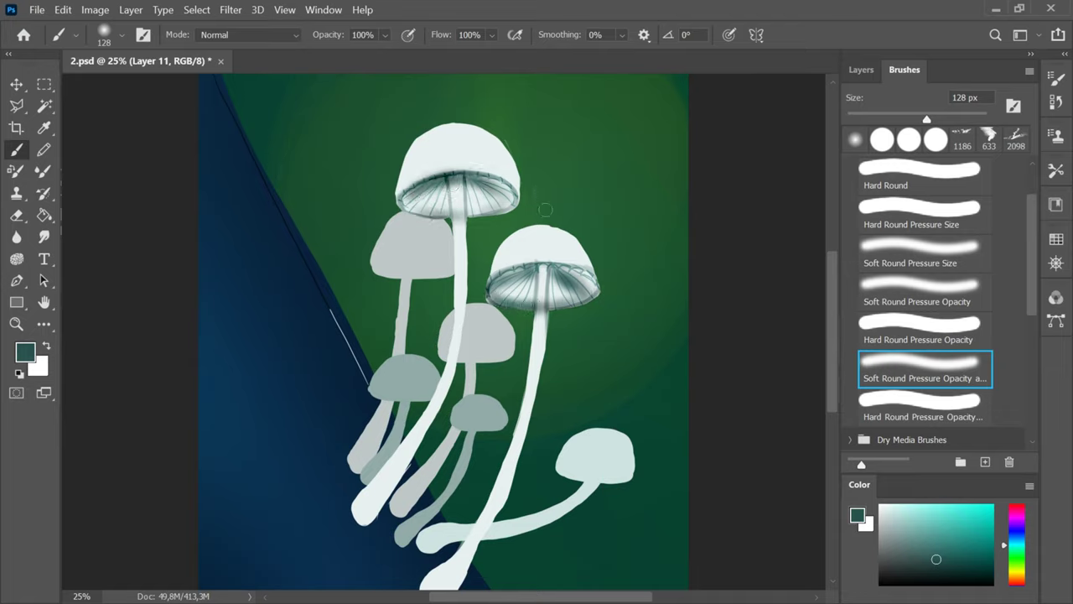
- Erase the shading that spills over the large mushrooms' stems, and add a new clipped layer above the gill layer
{"action": "key", "text": "e"}
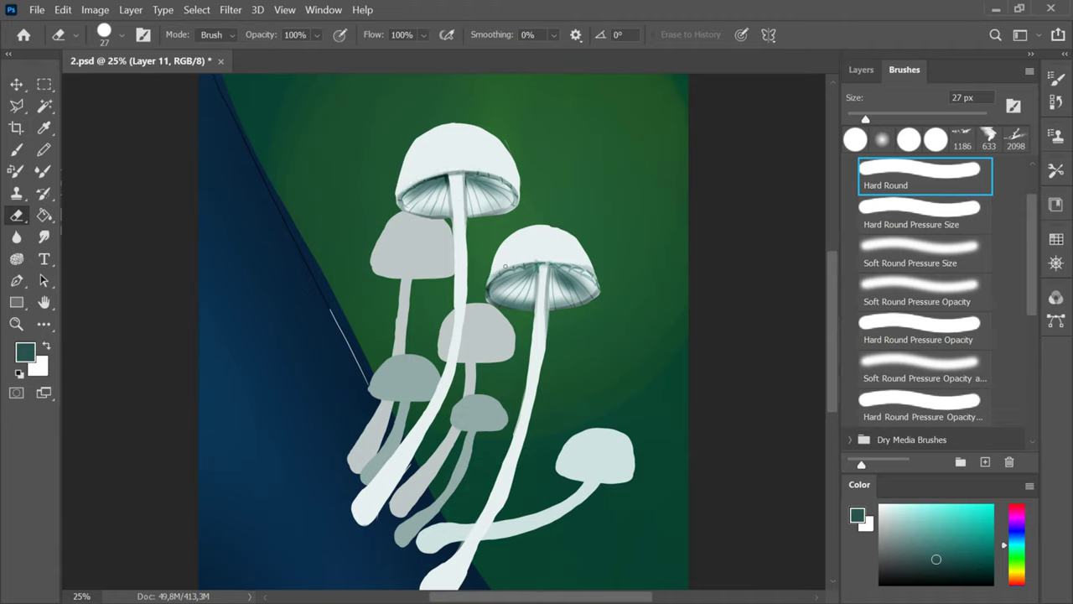
{"action": "left_click", "coordinate": [861, 69]}
{"action": "left_click", "coordinate": [990, 461]}
{"action": "left_click", "coordinate": [17, 150]}
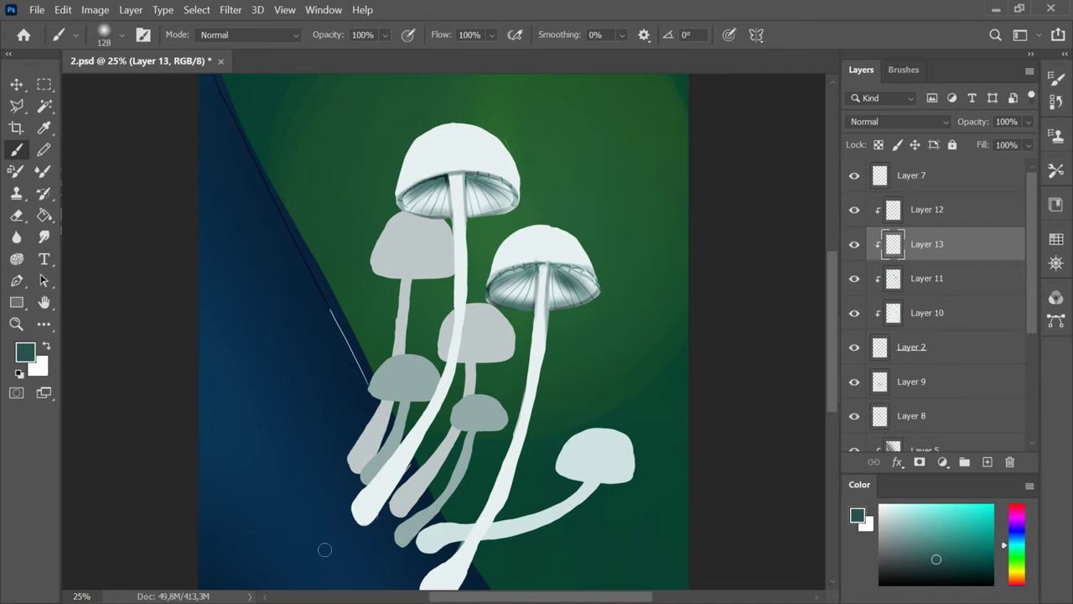
- Shade the lower large mushroom's stem with dark blue sampled from the slope, using the soft brush at 33 px and 84 px
{"action": "left_click", "coordinate": [325, 549], "text": "alt"}
{"action": "left_click", "coordinate": [905, 69]}
{"action": "key", "text": "bracketleft"}
{"action": "key", "text": "bracketleft"}
{"action": "key", "text": "bracketleft"}
{"action": "key", "text": "bracketleft"}
{"action": "key", "text": "bracketleft"}
{"action": "key", "text": "bracketleft"}
{"action": "key", "text": "bracketleft"}
{"action": "key", "text": "bracketleft"}
{"action": "key", "text": "bracketleft"}
{"action": "left_click_drag", "start_coordinate": [548, 287], "coordinate": [542, 269]}
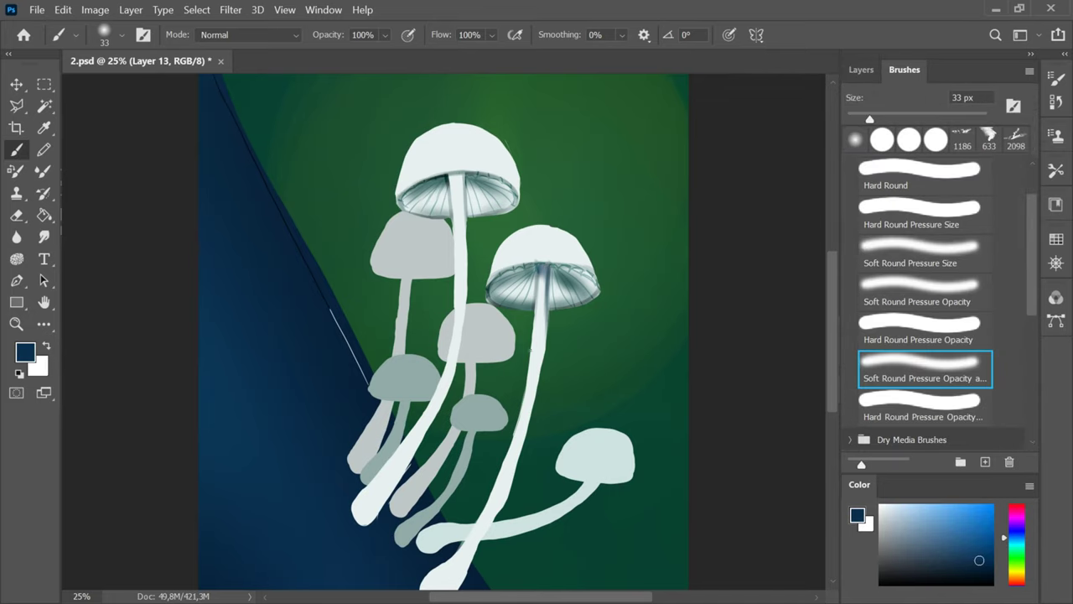
{"action": "left_click_drag", "start_coordinate": [892, 112], "coordinate": [905, 115]}
{"action": "mouse_move", "coordinate": [547, 283]}
{"action": "left_mouse_down"}
{"action": "mouse_move", "coordinate": [533, 405]}
{"action": "mouse_move", "coordinate": [465, 579]}
{"action": "left_mouse_up"}
- Shade the stem bases and the taller mushroom's stem dark blue with a 128 px soft brush, using 37 px just under its cap
{"action": "key", "text": "ctrl+minus"}
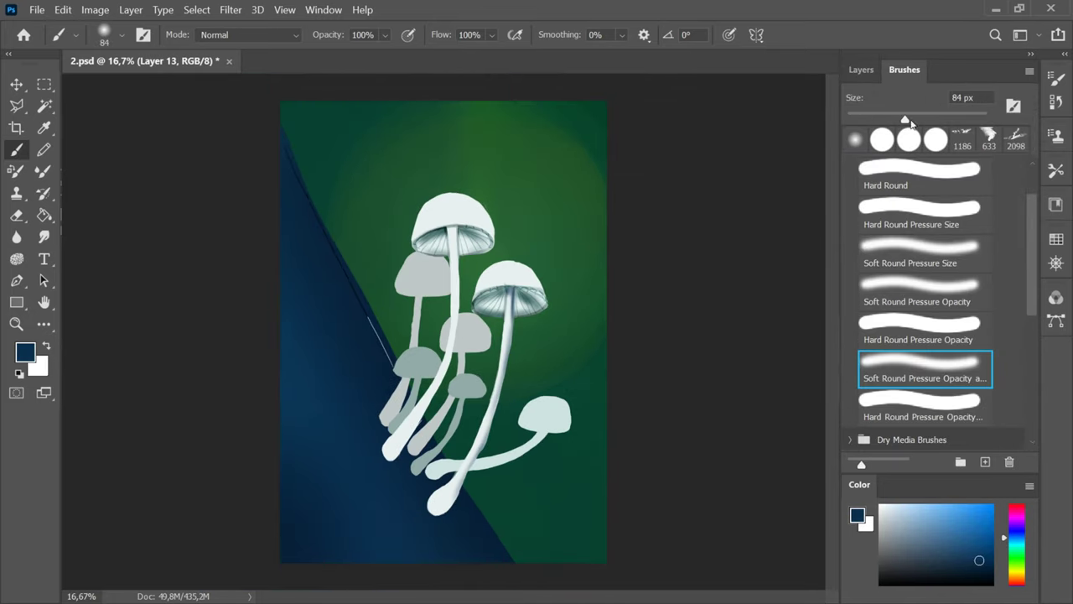
{"action": "left_click_drag", "start_coordinate": [908, 118], "coordinate": [926, 118]}
{"action": "mouse_move", "coordinate": [440, 510]}
{"action": "left_mouse_down"}
{"action": "mouse_move", "coordinate": [453, 480]}
{"action": "mouse_move", "coordinate": [458, 489]}
{"action": "mouse_move", "coordinate": [419, 530]}
{"action": "left_mouse_up"}
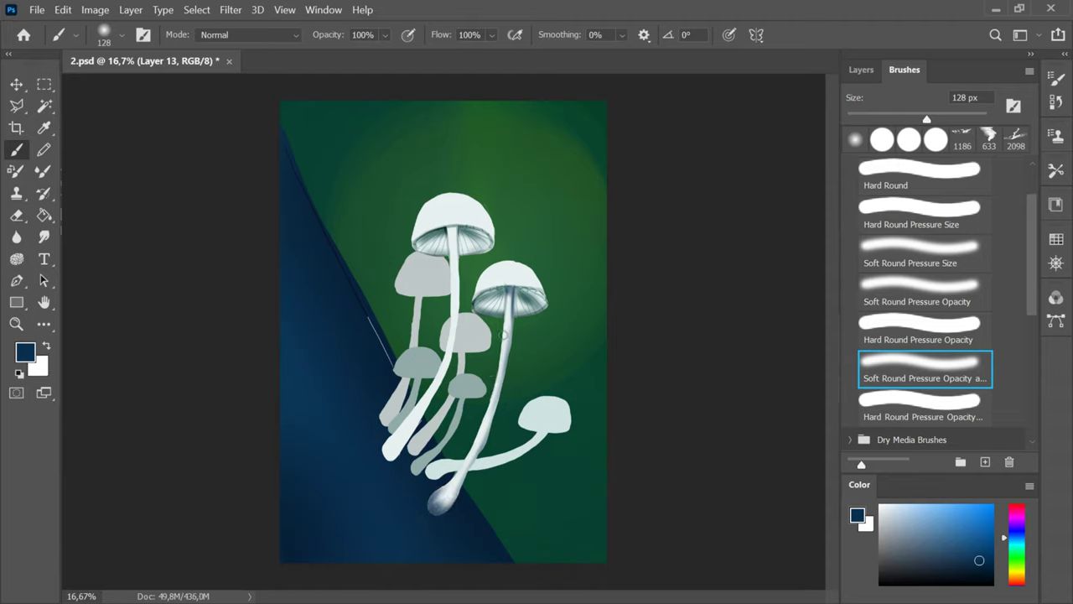
{"action": "mouse_move", "coordinate": [450, 255]}
{"action": "left_mouse_down"}
{"action": "mouse_move", "coordinate": [421, 408]}
{"action": "mouse_move", "coordinate": [390, 453]}
{"action": "mouse_move", "coordinate": [452, 337]}
{"action": "left_mouse_up"}
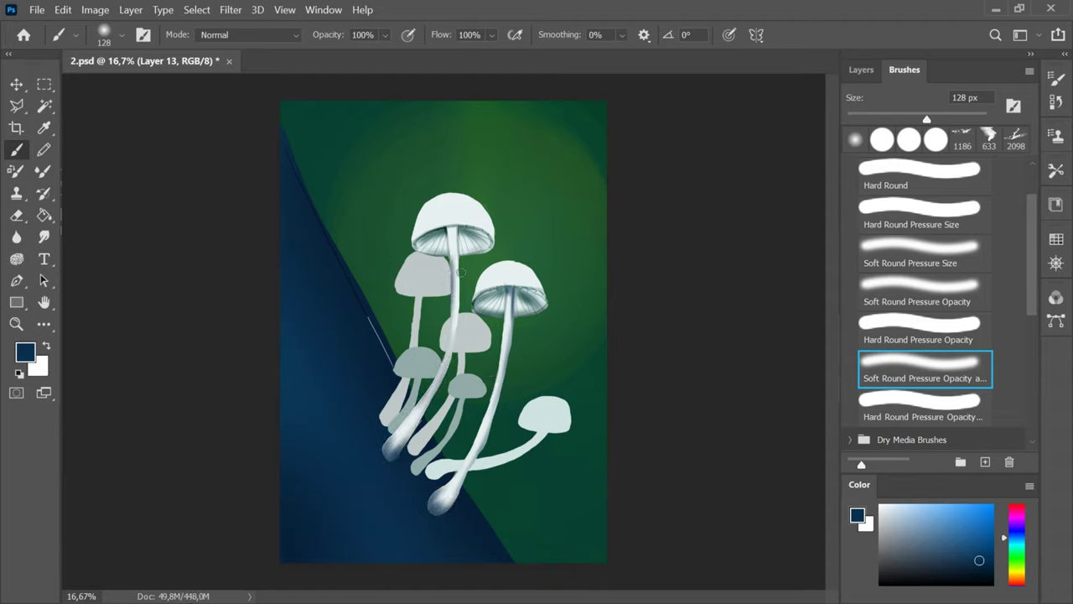
{"action": "left_click_drag", "start_coordinate": [457, 289], "coordinate": [457, 258]}
{"action": "left_click_drag", "start_coordinate": [927, 118], "coordinate": [872, 118]}
{"action": "left_click_drag", "start_coordinate": [449, 228], "coordinate": [450, 241]}
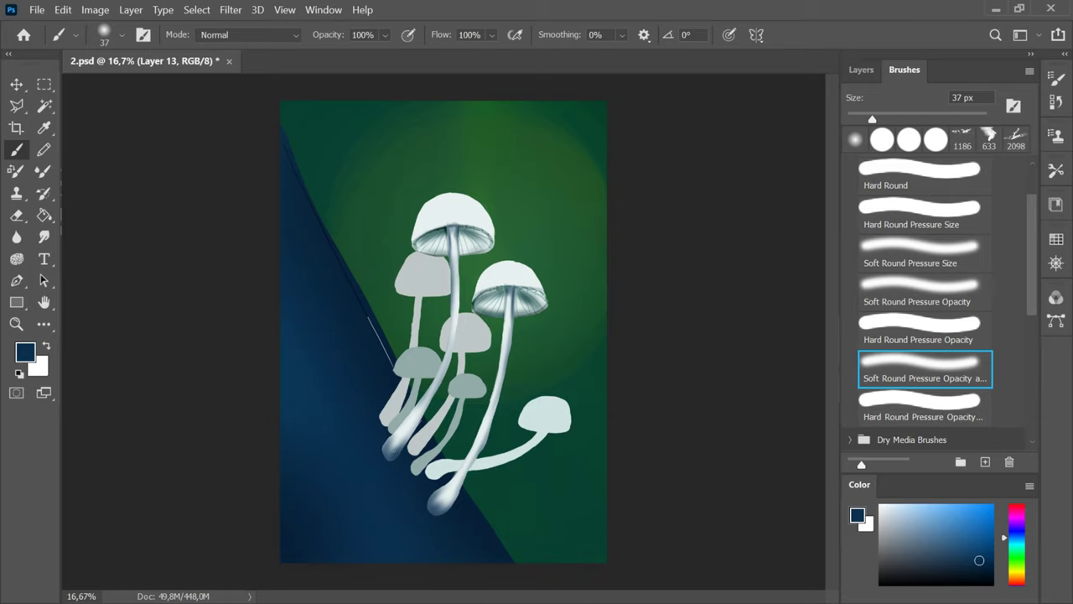
- On a new clipped layer, paint background green along the light-facing edges of both large caps with a 180 px soft brush
{"action": "left_click", "coordinate": [559, 186], "text": "alt"}
{"action": "left_click", "coordinate": [861, 70]}
{"action": "left_click", "coordinate": [989, 464]}
{"action": "left_click", "coordinate": [904, 70]}
{"action": "left_click_drag", "start_coordinate": [894, 119], "coordinate": [945, 119]}
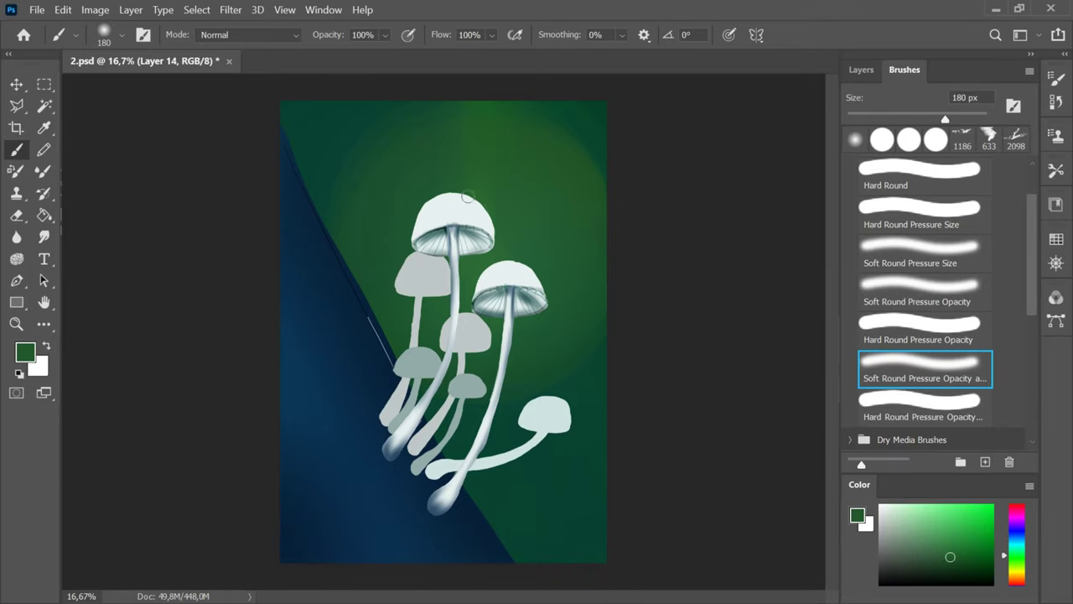
{"action": "mouse_move", "coordinate": [467, 197]}
{"action": "left_mouse_down"}
{"action": "mouse_move", "coordinate": [451, 181]}
{"action": "mouse_move", "coordinate": [496, 234]}
{"action": "left_mouse_up"}
{"action": "left_click_drag", "start_coordinate": [513, 258], "coordinate": [550, 297]}
- Set the green tint layer's blend mode to Color
{"action": "left_click", "coordinate": [861, 70]}
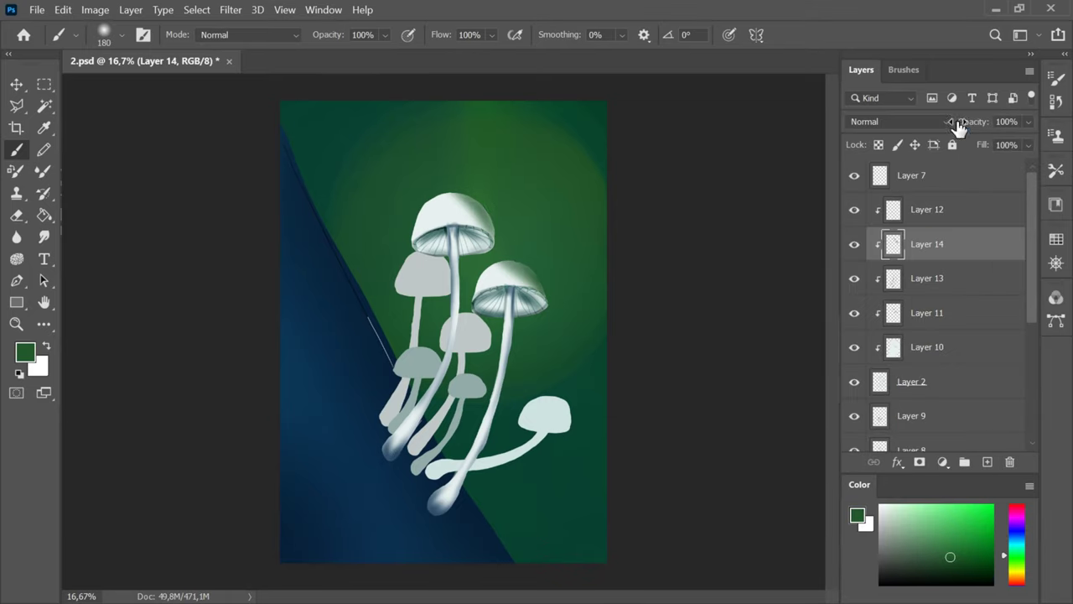
{"action": "left_click", "coordinate": [950, 121]}
{"action": "left_click", "coordinate": [872, 523]}
- Clean up the green tint around the large caps with a 48 px Hard Round eraser
{"action": "left_click", "coordinate": [16, 215]}
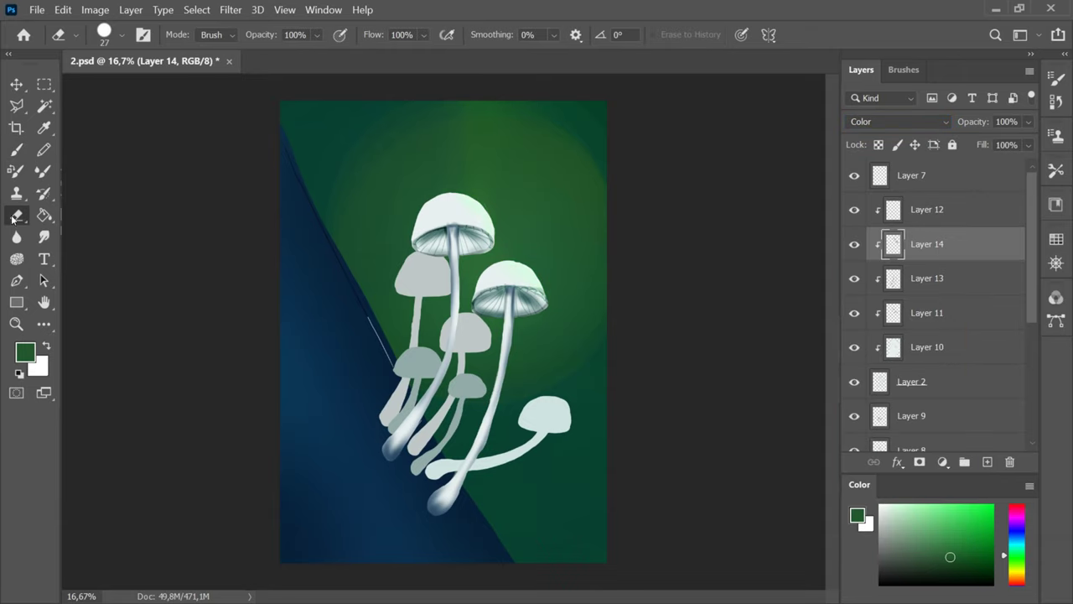
{"action": "left_click", "coordinate": [904, 70]}
{"action": "left_click", "coordinate": [921, 176]}
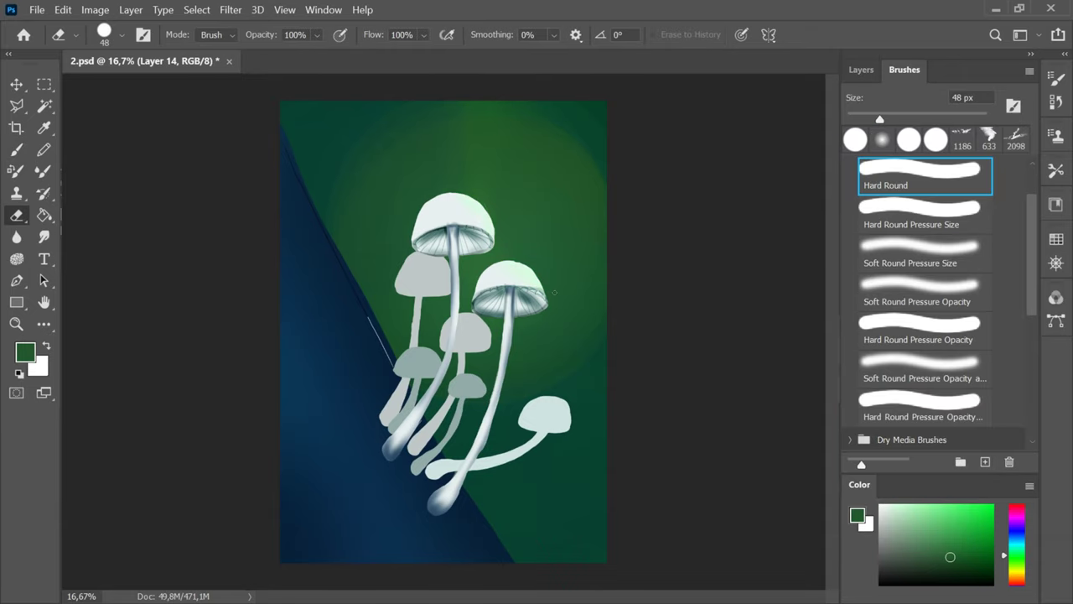
- On a new clipped layer, tint the gills and stems of both large mushrooms muted purple with a 180 px soft brush
{"action": "left_click", "coordinate": [1017, 572]}
{"action": "left_click", "coordinate": [861, 70]}
{"action": "left_click", "coordinate": [1017, 522]}
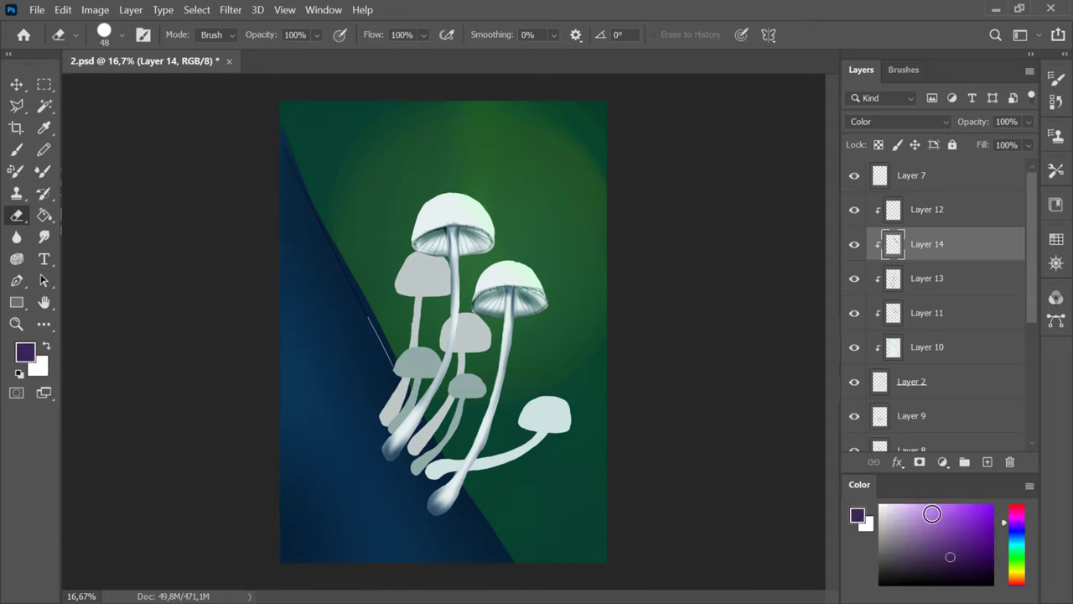
{"action": "left_click", "coordinate": [898, 546]}
{"action": "left_click", "coordinate": [906, 70]}
{"action": "left_click", "coordinate": [861, 70]}
{"action": "left_click", "coordinate": [988, 462]}
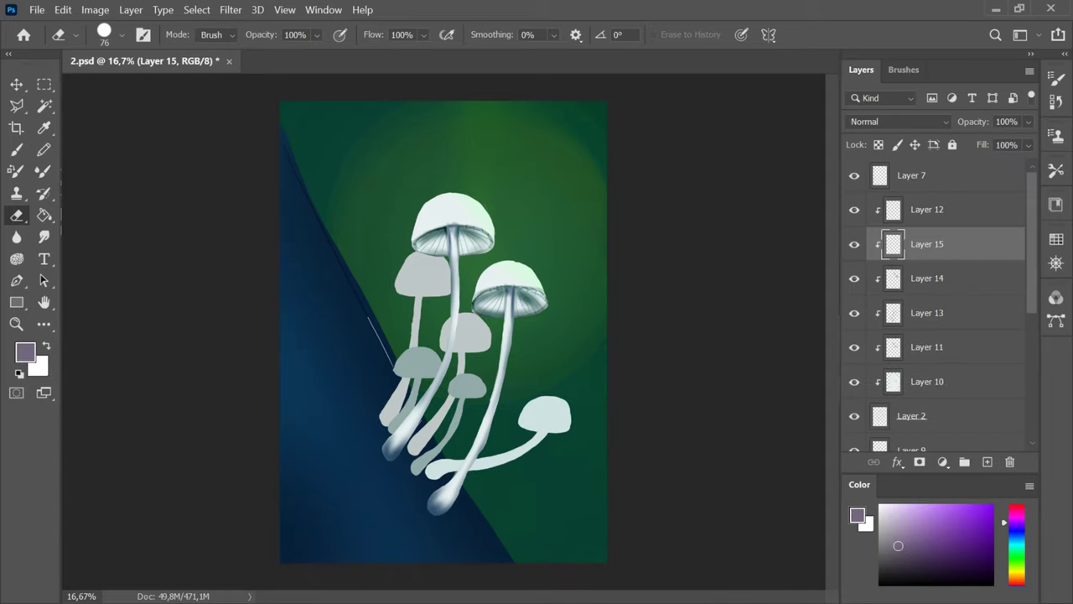
{"action": "left_click", "coordinate": [28, 149]}
{"action": "left_click_drag", "start_coordinate": [462, 236], "coordinate": [486, 245]}
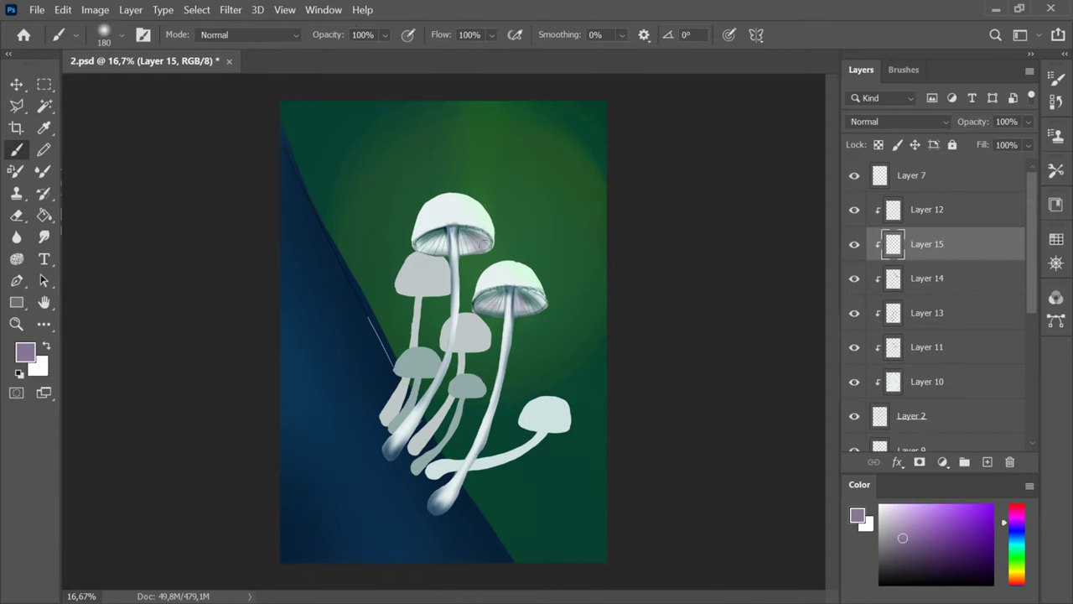
{"action": "left_click_drag", "start_coordinate": [455, 309], "coordinate": [407, 430]}
{"action": "left_click_drag", "start_coordinate": [459, 485], "coordinate": [504, 361]}
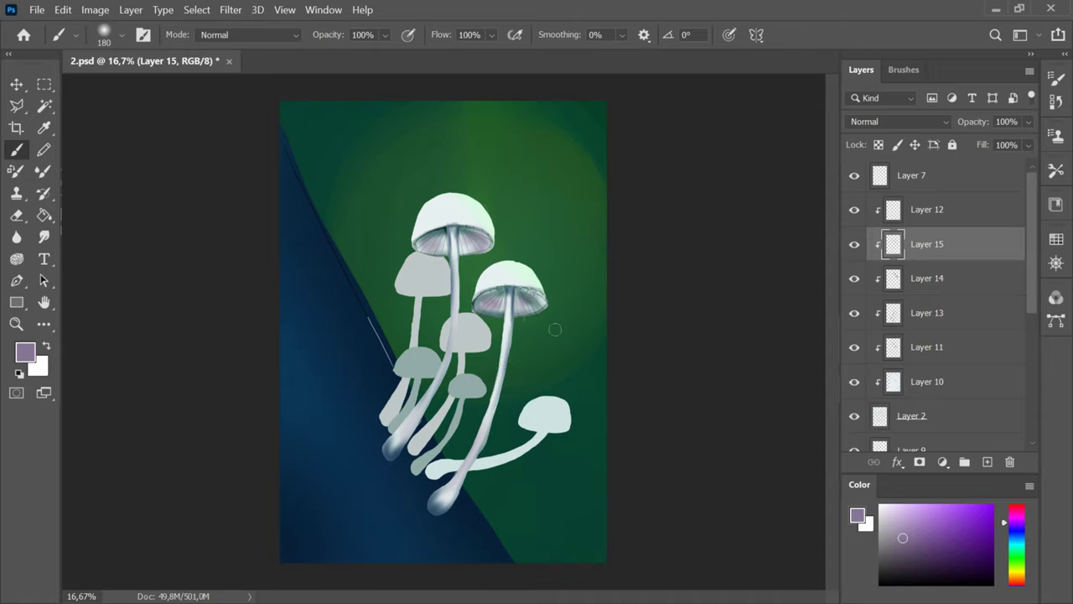
- Darken the gills around the tops of both large stems with soft dark teal strokes
{"action": "left_click", "coordinate": [1017, 541]}
{"action": "left_click", "coordinate": [961, 560]}
{"action": "mouse_move", "coordinate": [509, 292]}
{"action": "left_mouse_down"}
{"action": "mouse_move", "coordinate": [509, 317]}
{"action": "mouse_move", "coordinate": [526, 310]}
{"action": "mouse_move", "coordinate": [479, 312]}
{"action": "left_mouse_up"}
{"action": "left_click_drag", "start_coordinate": [454, 229], "coordinate": [456, 255]}
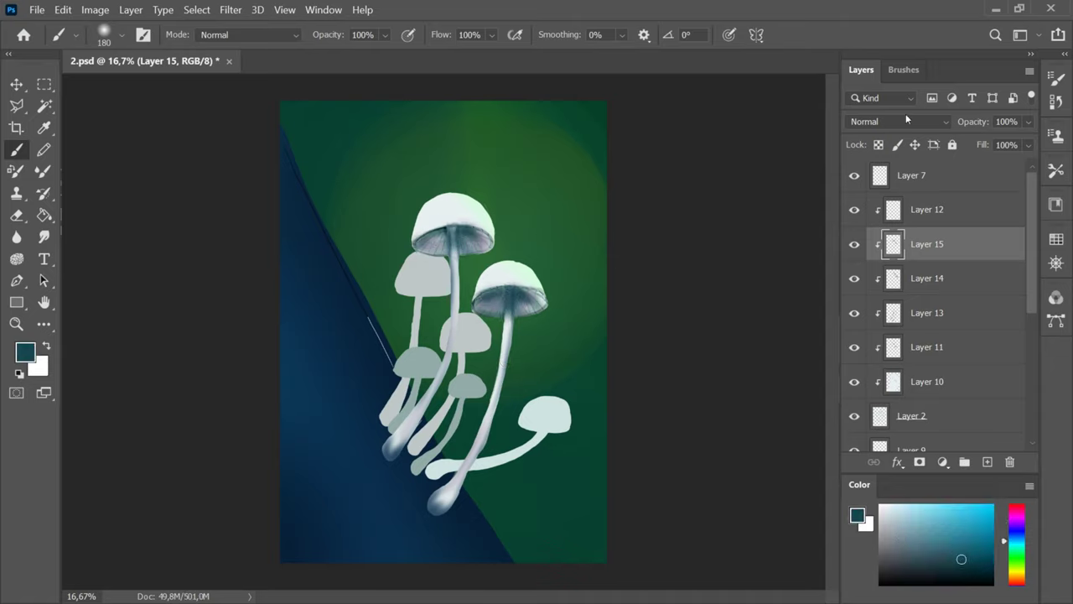
- Set the blend mode of the purple and teal shading layer to Overlay
{"action": "left_click", "coordinate": [942, 122]}
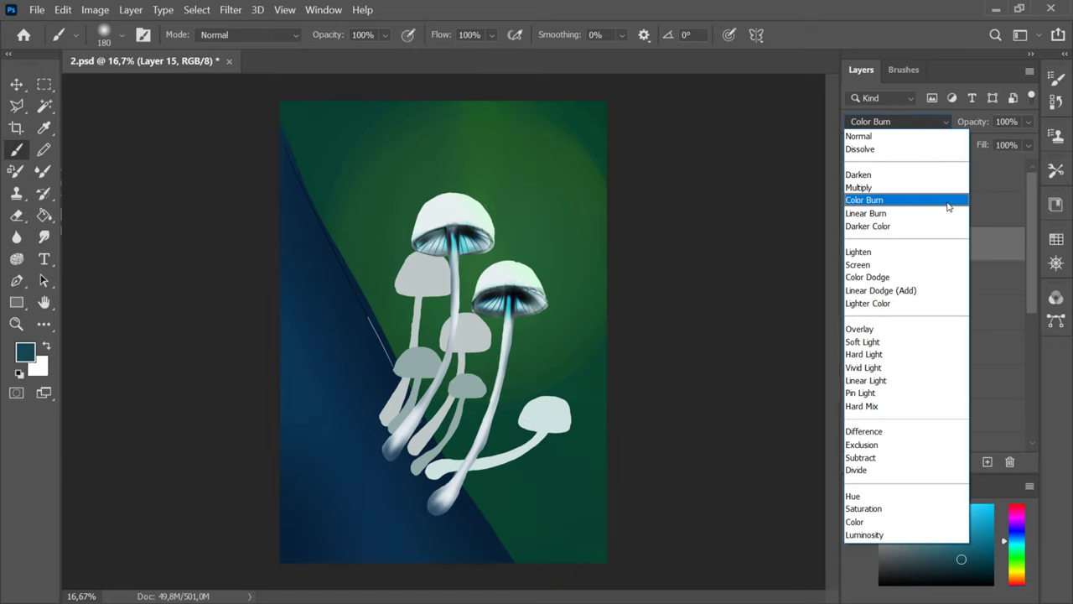
{"action": "left_click", "coordinate": [900, 330]}
{"action": "left_click", "coordinate": [916, 124]}
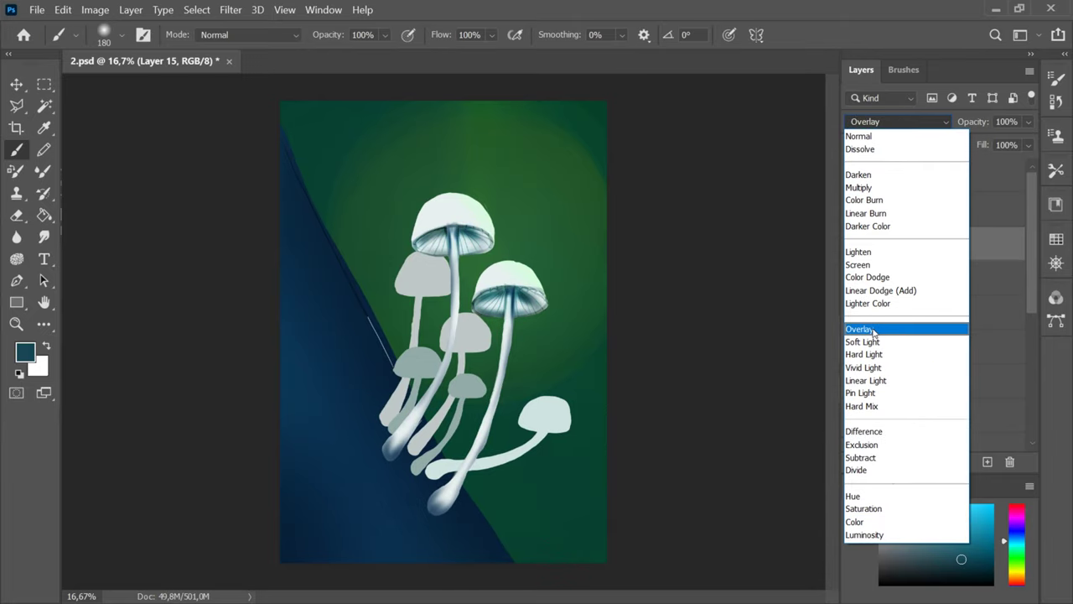
{"action": "left_click", "coordinate": [901, 329]}
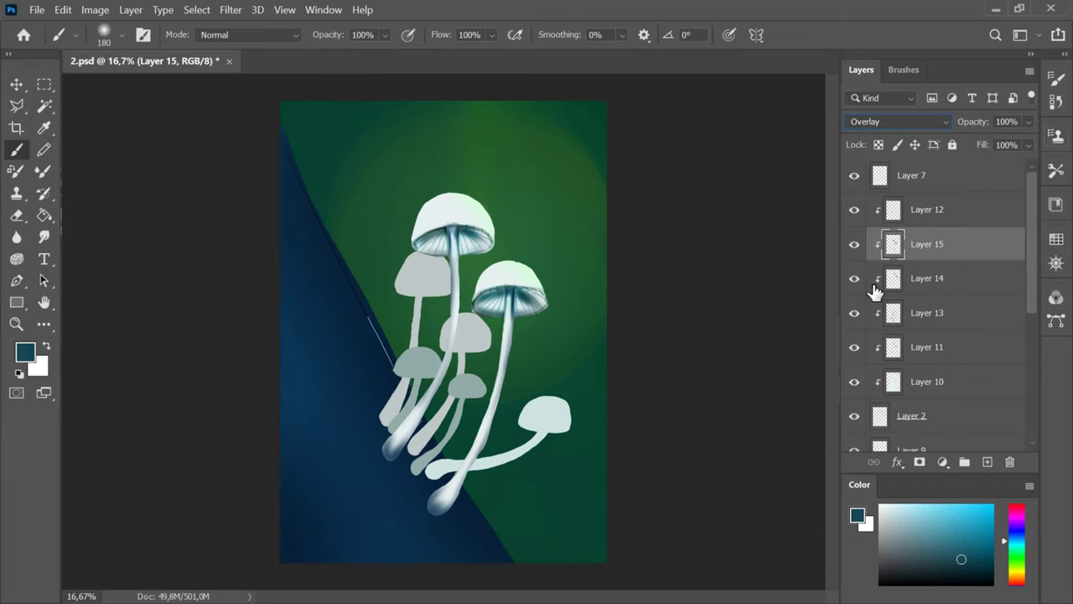
- Paint dark green tints along the large mushrooms' stems on Layer 14, with its blend mode set to Color
{"action": "left_click", "coordinate": [960, 282]}
{"action": "left_click", "coordinate": [904, 74]}
{"action": "left_click", "coordinate": [925, 369]}
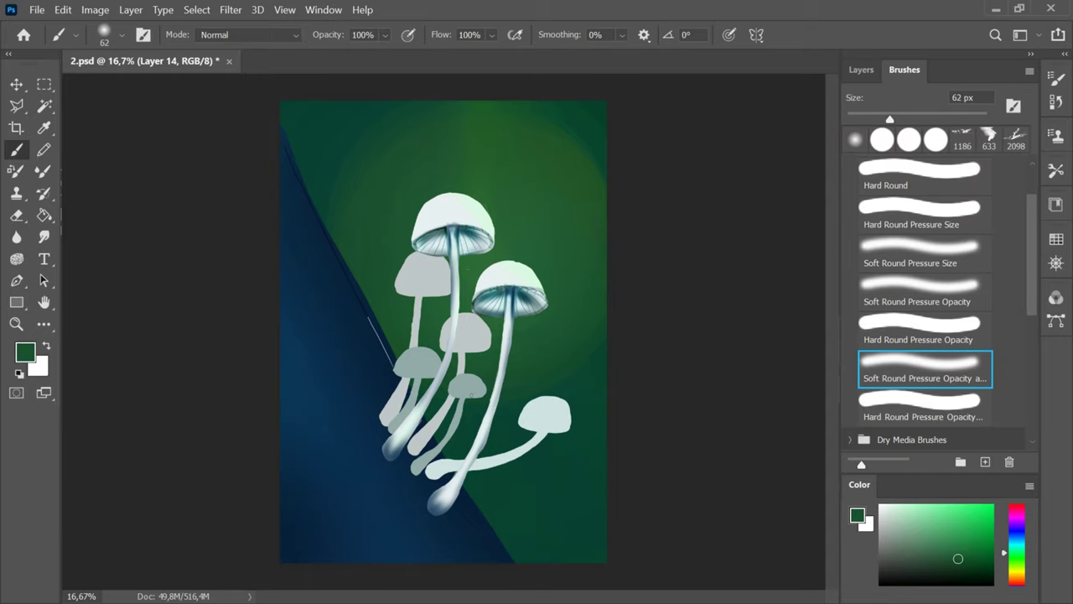
{"action": "left_click", "coordinate": [919, 215]}
{"action": "left_click", "coordinate": [861, 70]}
{"action": "left_click", "coordinate": [897, 121]}
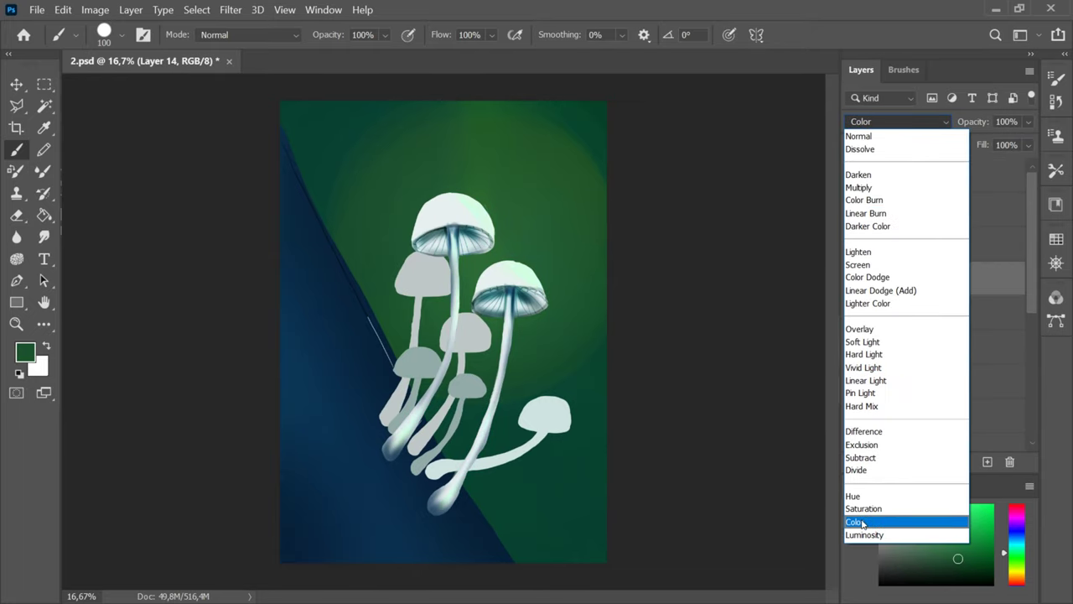
{"action": "left_click", "coordinate": [888, 521]}
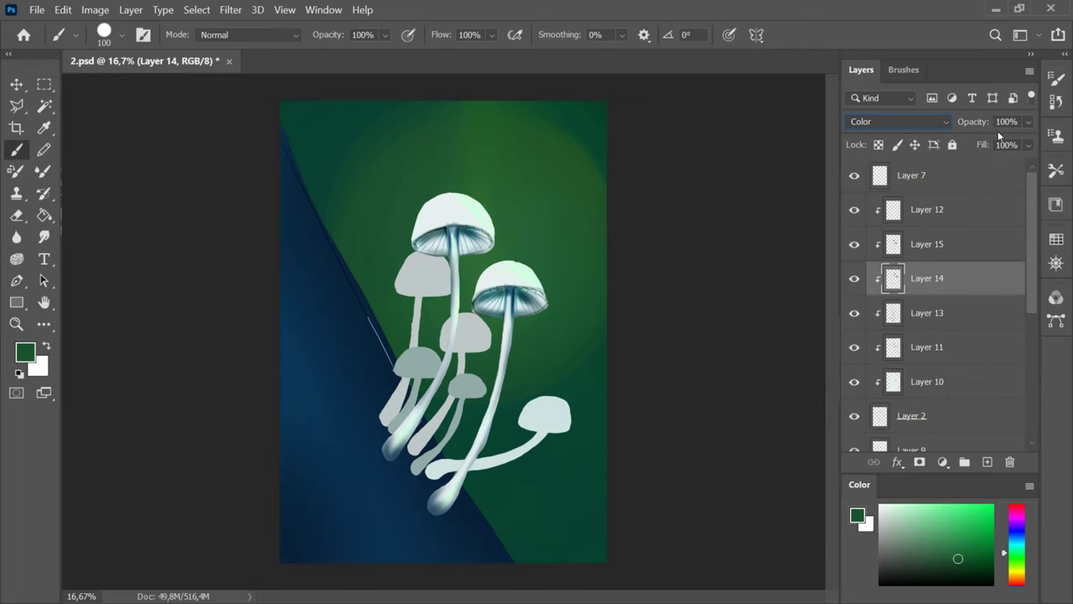
- On a new clipped layer above the shading layers, shade both large stems with muted blue using a 183 px soft brush
{"action": "left_click", "coordinate": [973, 252]}
{"action": "left_click", "coordinate": [987, 462]}
{"action": "left_click", "coordinate": [1017, 539]}
{"action": "left_click", "coordinate": [930, 536]}
{"action": "left_click", "coordinate": [904, 69]}
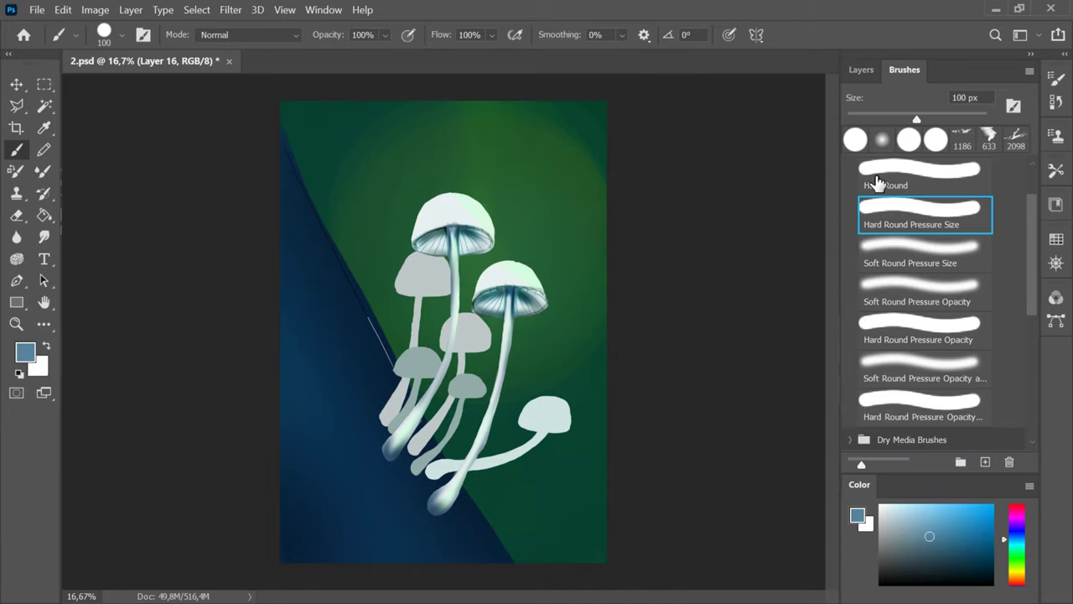
{"action": "key", "text": "period"}
{"action": "key", "text": "period"}
{"action": "key", "text": "period"}
{"action": "key", "text": "period"}
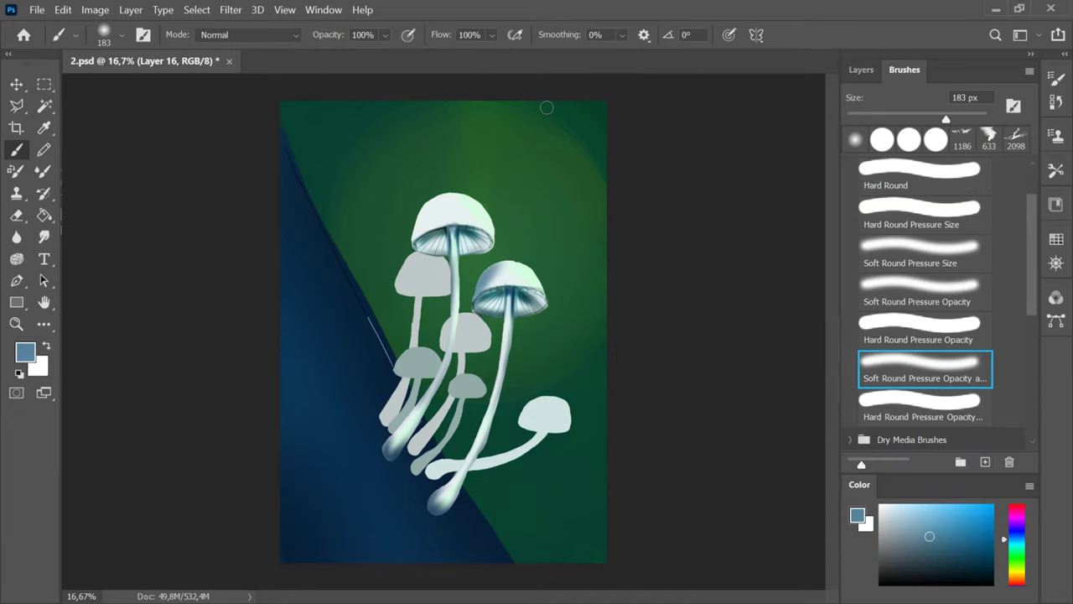
{"action": "mouse_move", "coordinate": [522, 314]}
{"action": "left_mouse_down"}
{"action": "mouse_move", "coordinate": [485, 451]}
{"action": "mouse_move", "coordinate": [427, 495]}
{"action": "left_mouse_up"}
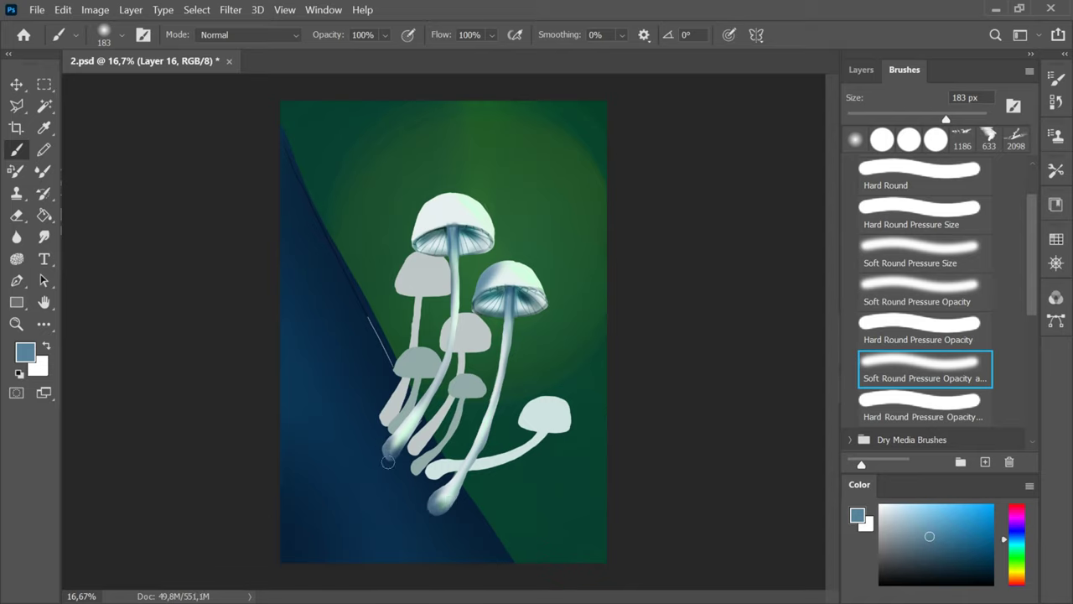
{"action": "left_click_drag", "start_coordinate": [388, 462], "coordinate": [427, 398]}
- Add brighter blue accents to the gills under both large caps with the soft brush at 51 px
{"action": "left_click", "coordinate": [981, 526]}
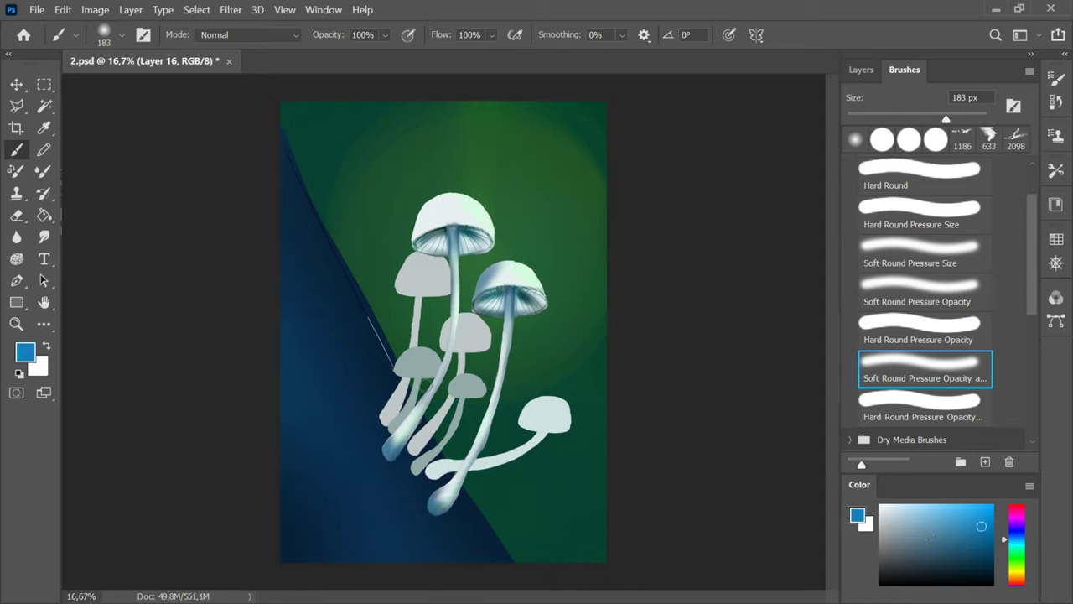
{"action": "key", "text": "bracketleft"}
{"action": "key", "text": "bracketleft"}
{"action": "key", "text": "bracketleft"}
{"action": "key", "text": "bracketleft"}
{"action": "key", "text": "bracketleft"}
{"action": "key", "text": "bracketleft"}
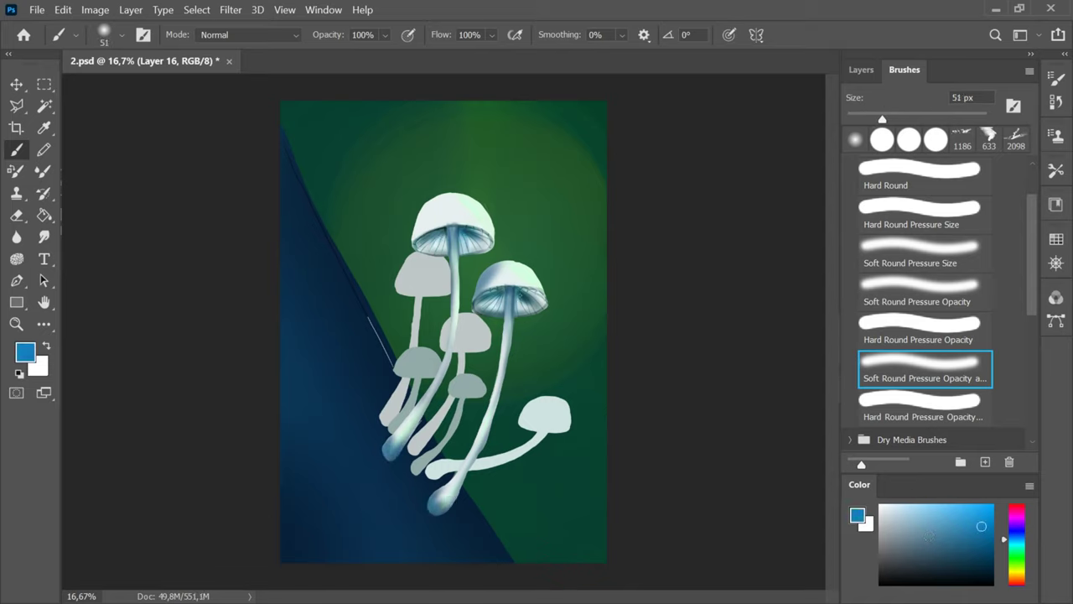
- Shade the outer surfaces of both large caps with darker blue using the soft brush at 166 px
{"action": "key", "text": "bracketright"}
{"action": "key", "text": "bracketright"}
{"action": "key", "text": "bracketright"}
{"action": "key", "text": "bracketright"}
{"action": "key", "text": "bracketright"}
{"action": "key", "text": "bracketright"}
{"action": "left_click", "coordinate": [976, 553]}
{"action": "key", "text": "bracketright"}
{"action": "key", "text": "bracketright"}
{"action": "key", "text": "bracketright"}
{"action": "key", "text": "bracketright"}
{"action": "key", "text": "bracketright"}
{"action": "key", "text": "bracketright"}
{"action": "mouse_move", "coordinate": [442, 190]}
{"action": "left_mouse_down"}
{"action": "mouse_move", "coordinate": [410, 247]}
{"action": "mouse_move", "coordinate": [452, 204]}
{"action": "left_mouse_up"}
{"action": "mouse_move", "coordinate": [477, 296]}
{"action": "left_mouse_down"}
{"action": "mouse_move", "coordinate": [509, 276]}
{"action": "mouse_move", "coordinate": [485, 282]}
{"action": "left_mouse_up"}
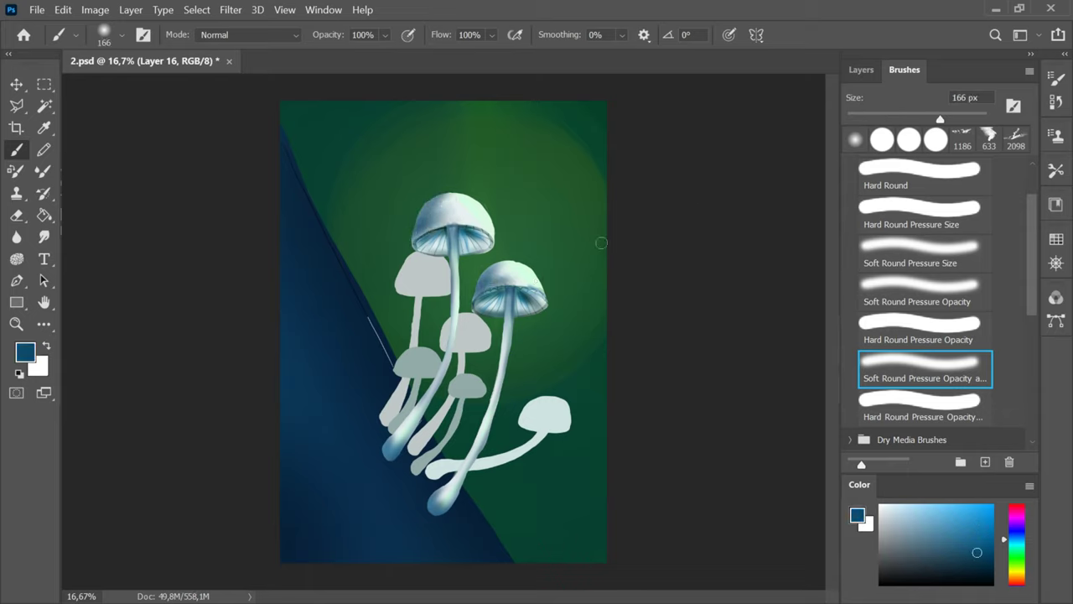
- Darken the bases of both large stems with very dark blue so they blend into the slope
{"action": "left_click", "coordinate": [981, 569]}
{"action": "mouse_move", "coordinate": [457, 508]}
{"action": "left_mouse_down"}
{"action": "mouse_move", "coordinate": [434, 501]}
{"action": "mouse_move", "coordinate": [427, 526]}
{"action": "left_mouse_up"}
{"action": "mouse_move", "coordinate": [384, 438]}
{"action": "left_mouse_down"}
{"action": "mouse_move", "coordinate": [386, 455]}
{"action": "mouse_move", "coordinate": [402, 440]}
{"action": "left_mouse_up"}
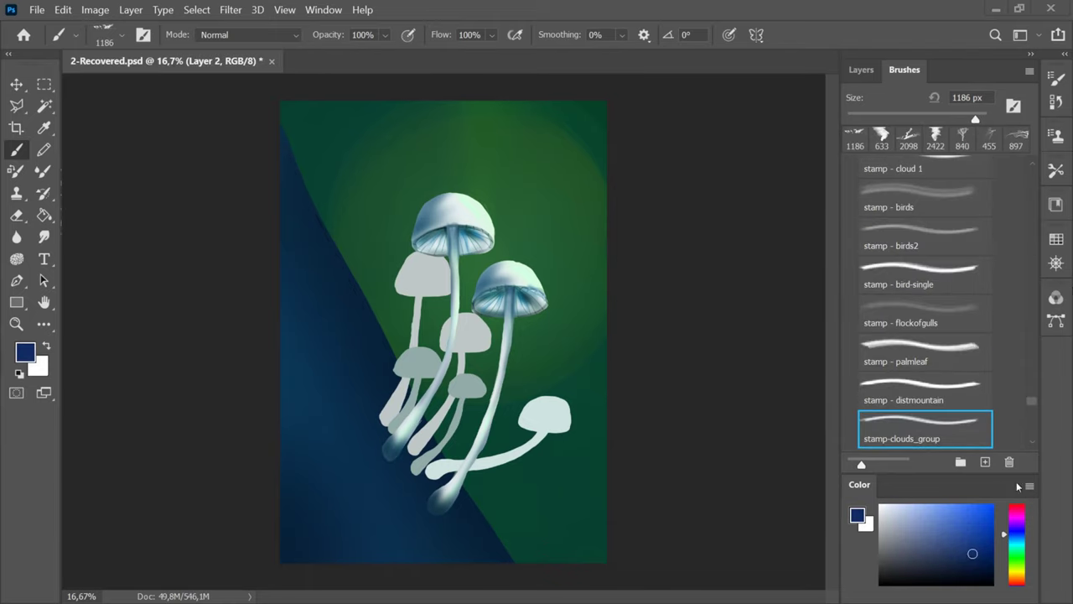
- Touch up the lower large cap's upper edge on Layer 2 with a 79 px Hard Round Pressure Opacity and Flow brush
{"action": "left_click_drag", "start_coordinate": [1032, 405], "coordinate": [1031, 163]}
{"action": "left_click", "coordinate": [851, 169]}
{"action": "scroll", "coordinate": [889, 293], "scroll_direction": "down", "scroll_amount": 2}
{"action": "left_click", "coordinate": [918, 400]}
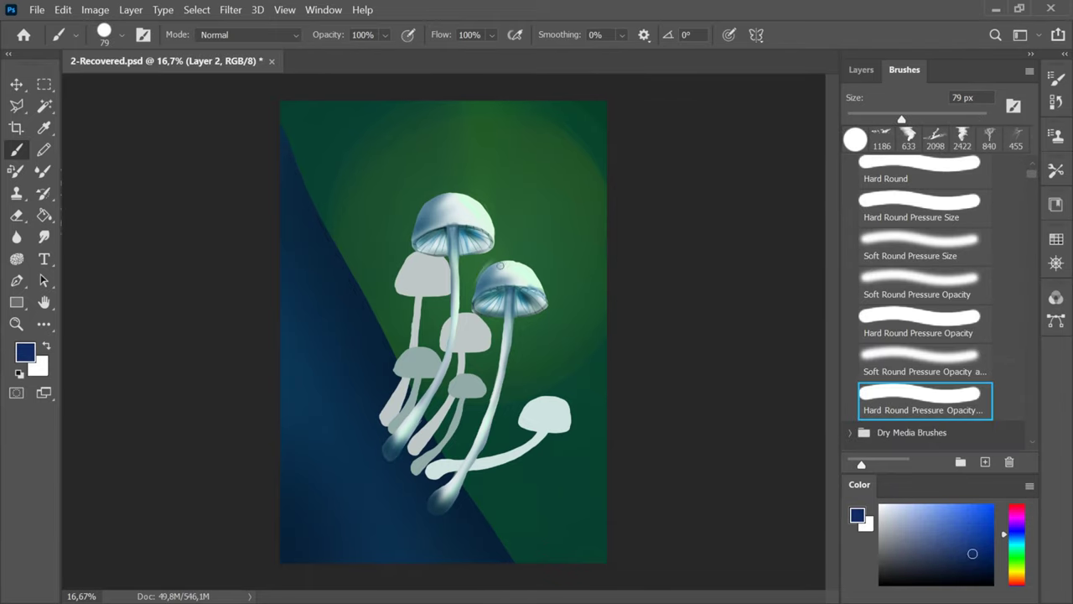
{"action": "left_click_drag", "start_coordinate": [490, 264], "coordinate": [477, 278]}
{"action": "left_click", "coordinate": [861, 71]}
{"action": "scroll", "coordinate": [980, 391], "scroll_direction": "down", "scroll_amount": 1}
{"action": "left_click", "coordinate": [16, 194]}
{"action": "left_click", "coordinate": [904, 71]}
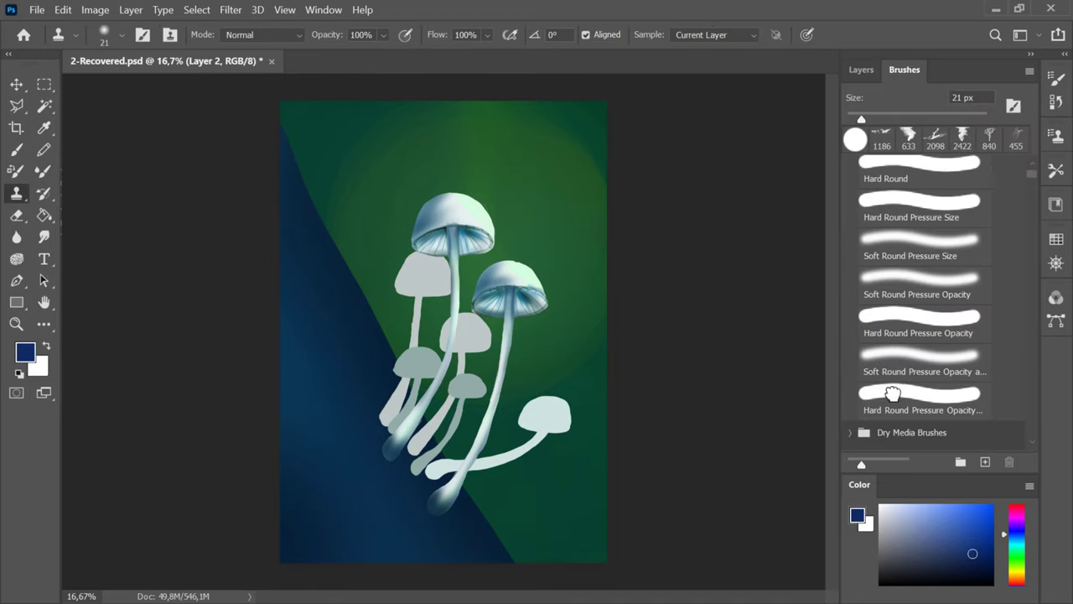
{"action": "left_click", "coordinate": [893, 393]}
{"action": "left_click", "coordinate": [861, 70]}
{"action": "left_click", "coordinate": [855, 416]}
{"action": "left_click", "coordinate": [855, 416]}
- Trim the taller mushroom's cap edge with a 41 px Hard Round Pressure Opacity and Flow eraser
{"action": "left_click", "coordinate": [17, 215]}
{"action": "left_click", "coordinate": [905, 71]}
{"action": "left_click", "coordinate": [918, 400]}
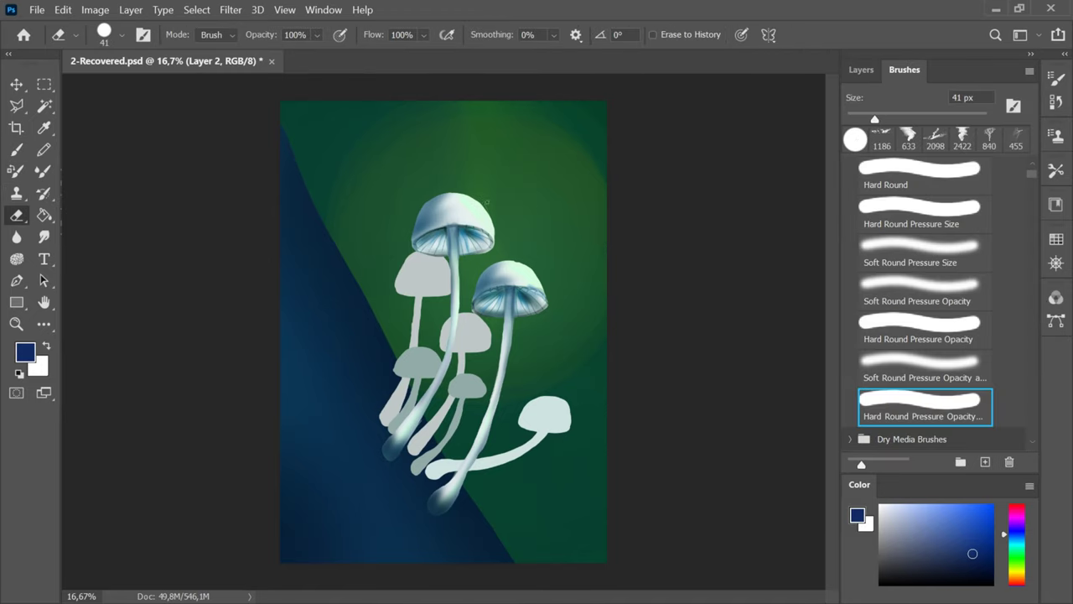
- Add a new layer above Layer 9 and clip it to that layer, ready for the Brush tool
{"action": "left_click", "coordinate": [16, 149]}
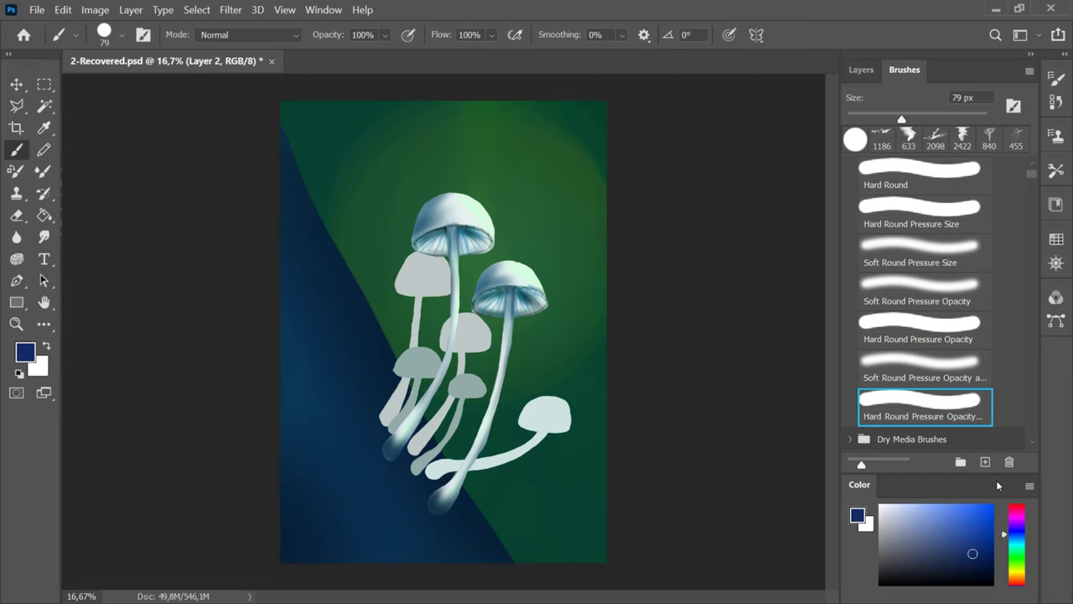
{"action": "left_click", "coordinate": [861, 70]}
{"action": "scroll", "coordinate": [922, 369], "scroll_direction": "down", "scroll_amount": 2}
{"action": "left_click", "coordinate": [913, 367]}
{"action": "left_click", "coordinate": [987, 462]}
{"action": "right_click", "coordinate": [991, 367]}
{"action": "left_click", "coordinate": [910, 352]}
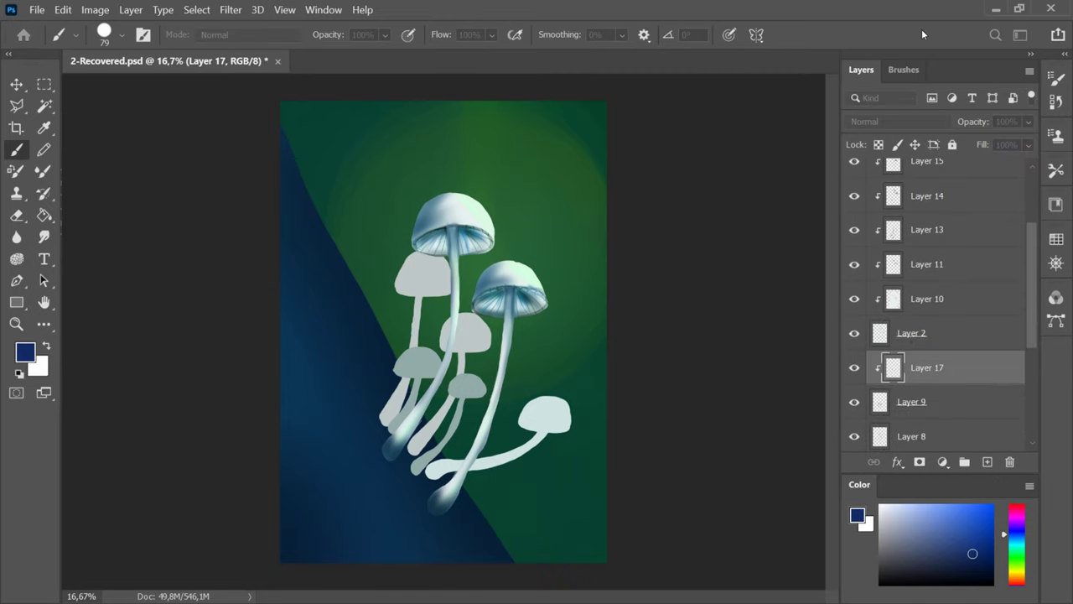
- Shade the tops and outer edges of both small caps in indigo with a 135 px Soft Round Pressure Opacity and Flow brush
{"action": "left_click", "coordinate": [1016, 526]}
{"action": "key", "text": "ctrl+plus"}
{"action": "key", "text": "ctrl+plus"}
{"action": "key", "text": "ctrl+plus"}
{"action": "scroll", "coordinate": [498, 389], "scroll_direction": "down", "scroll_amount": 4}
{"action": "left_click", "coordinate": [904, 71]}
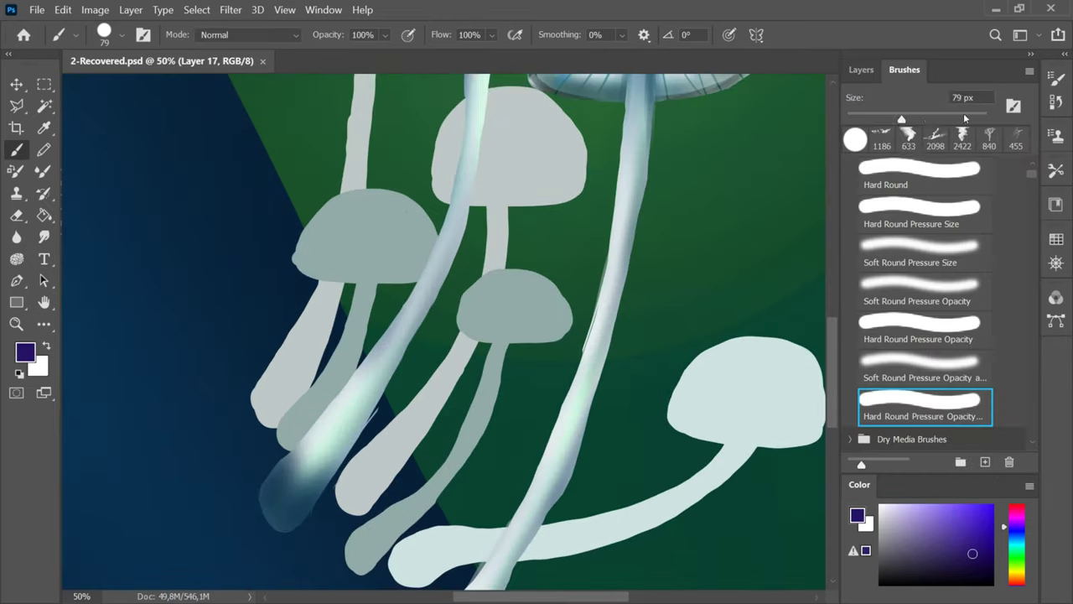
{"action": "left_click", "coordinate": [937, 367]}
{"action": "left_click_drag", "start_coordinate": [506, 281], "coordinate": [470, 315]}
{"action": "mouse_move", "coordinate": [374, 201]}
{"action": "left_mouse_down"}
{"action": "mouse_move", "coordinate": [290, 227]}
{"action": "mouse_move", "coordinate": [450, 228]}
{"action": "left_mouse_up"}
{"action": "left_click_drag", "start_coordinate": [501, 275], "coordinate": [471, 327]}
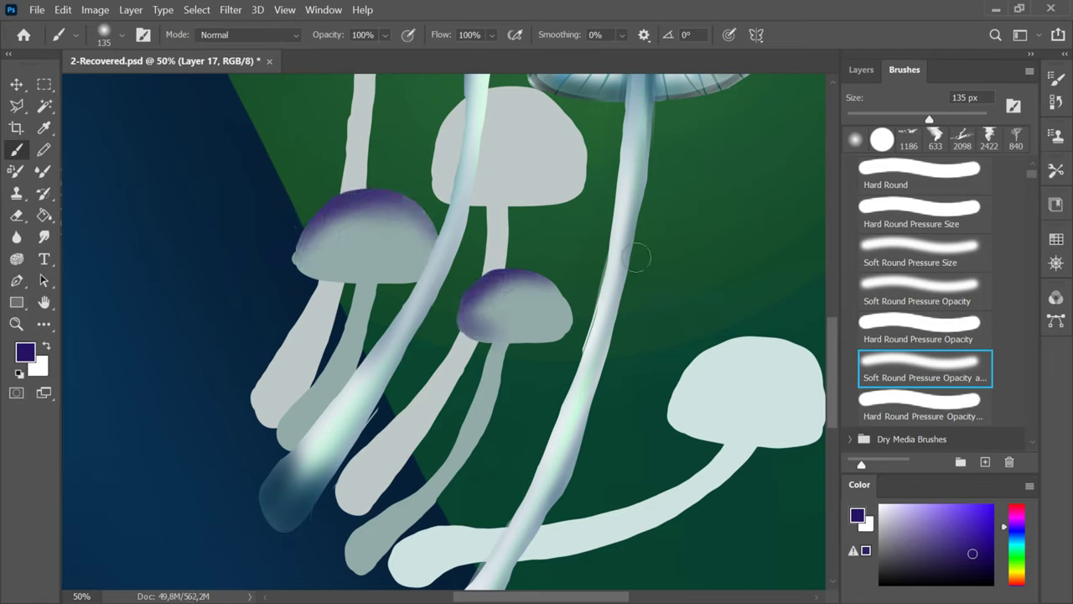
{"action": "left_click_drag", "start_coordinate": [327, 273], "coordinate": [300, 245]}
- Draw curved indigo rim lines across both small caps with a 15 px soft brush
{"action": "left_click_drag", "start_coordinate": [929, 119], "coordinate": [856, 119]}
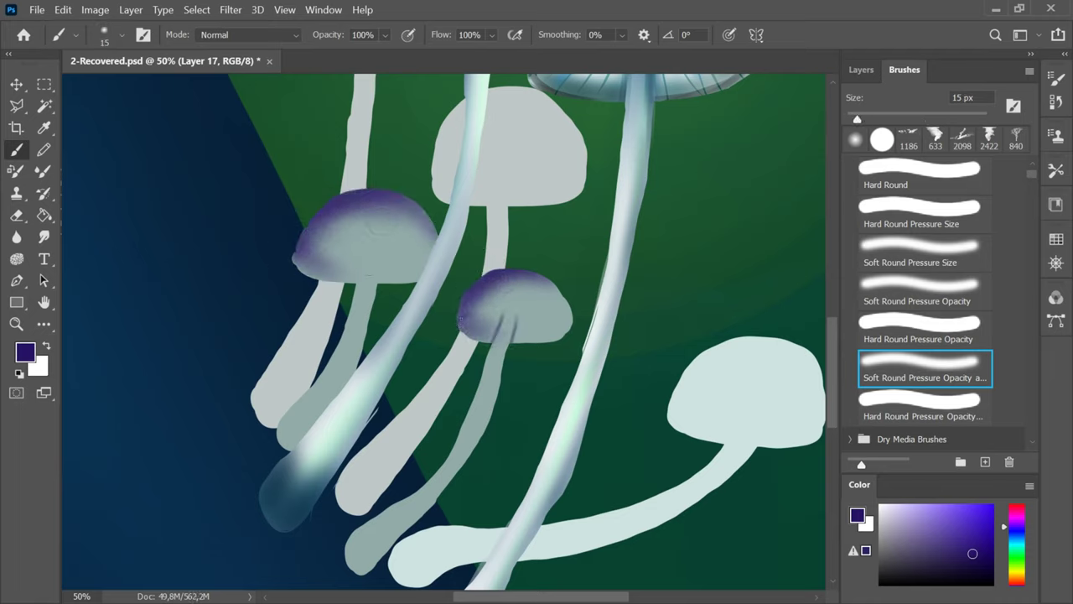
{"action": "left_click_drag", "start_coordinate": [460, 317], "coordinate": [572, 312]}
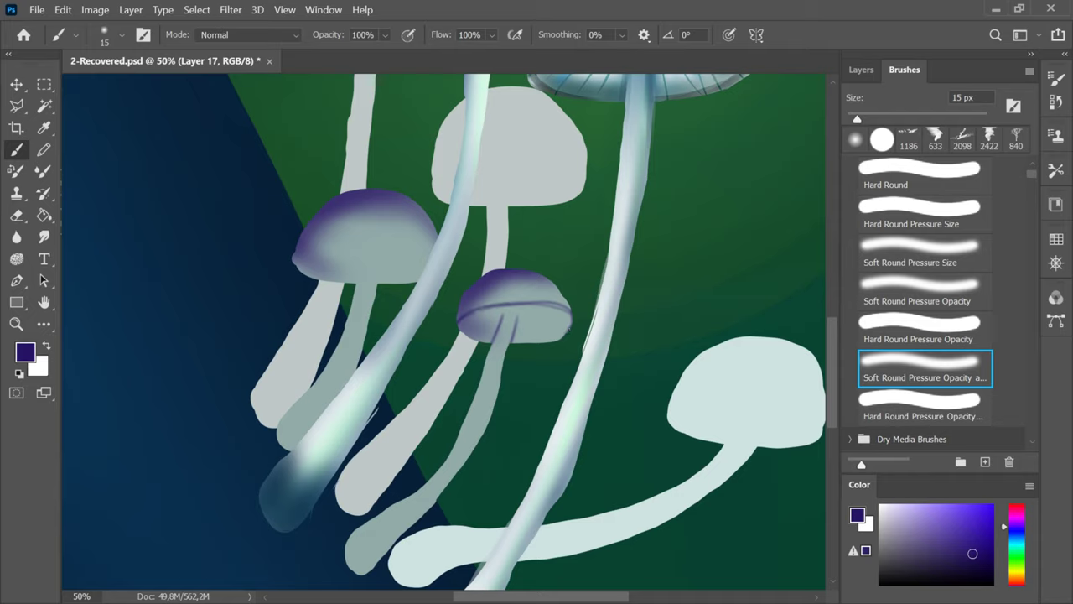
{"action": "left_click_drag", "start_coordinate": [295, 257], "coordinate": [433, 243]}
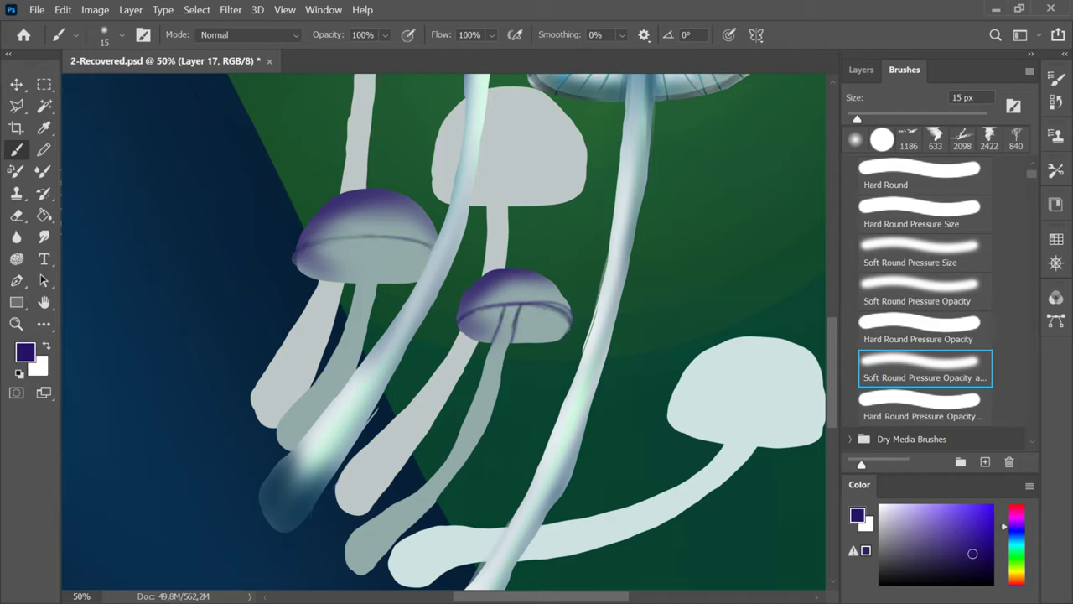
- Outline the stem tops and shade the undersides of both small caps with indigo strokes radiating from the stems
{"action": "left_click_drag", "start_coordinate": [362, 238], "coordinate": [357, 285]}
{"action": "left_click_drag", "start_coordinate": [378, 236], "coordinate": [374, 299]}
{"action": "left_click_drag", "start_coordinate": [361, 242], "coordinate": [325, 254]}
{"action": "mouse_move", "coordinate": [380, 242]}
{"action": "left_mouse_down"}
{"action": "mouse_move", "coordinate": [420, 254]}
{"action": "mouse_move", "coordinate": [397, 273]}
{"action": "left_mouse_up"}
{"action": "mouse_move", "coordinate": [361, 241]}
{"action": "left_mouse_down"}
{"action": "mouse_move", "coordinate": [349, 277]}
{"action": "mouse_move", "coordinate": [326, 267]}
{"action": "left_mouse_up"}
{"action": "mouse_move", "coordinate": [379, 239]}
{"action": "left_mouse_down"}
{"action": "mouse_move", "coordinate": [388, 274]}
{"action": "mouse_move", "coordinate": [415, 267]}
{"action": "left_mouse_up"}
{"action": "left_click_drag", "start_coordinate": [502, 306], "coordinate": [485, 330]}
{"action": "left_click_drag", "start_coordinate": [518, 308], "coordinate": [550, 334]}
{"action": "left_click_drag", "start_coordinate": [530, 306], "coordinate": [488, 313]}
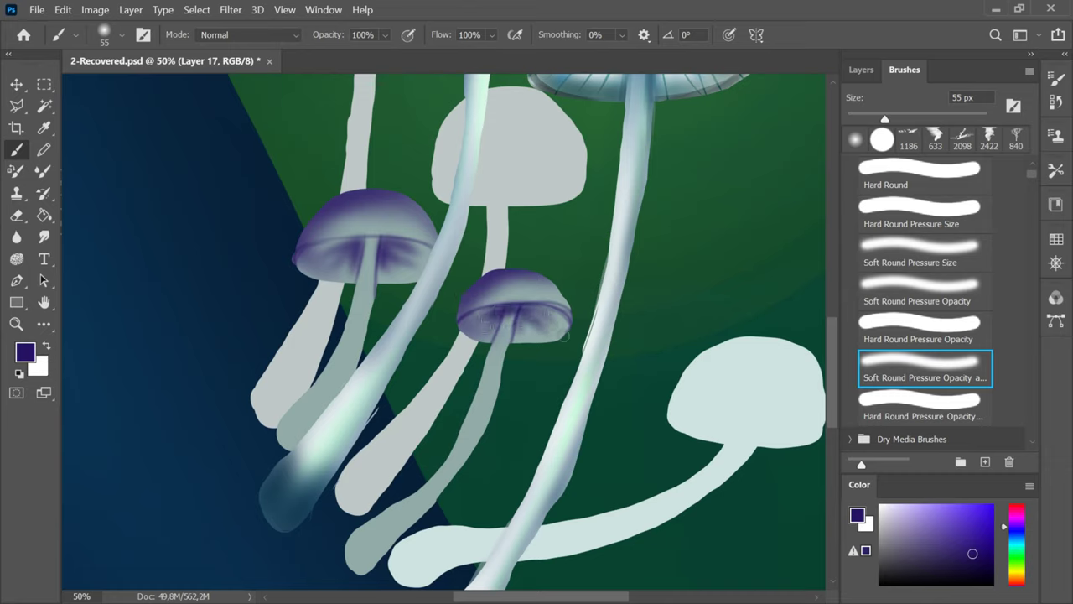
{"action": "left_click_drag", "start_coordinate": [383, 240], "coordinate": [361, 239]}
{"action": "left_click_drag", "start_coordinate": [362, 240], "coordinate": [320, 249]}
- Shade the lower small mushroom's stem and base with an 84 px soft brush in indigo and near-black violet
{"action": "left_click_drag", "start_coordinate": [503, 365], "coordinate": [496, 403]}
{"action": "left_click_drag", "start_coordinate": [884, 119], "coordinate": [904, 119]}
{"action": "left_click_drag", "start_coordinate": [504, 374], "coordinate": [466, 456]}
{"action": "left_click_drag", "start_coordinate": [455, 469], "coordinate": [426, 508]}
{"action": "mouse_move", "coordinate": [367, 523]}
{"action": "left_mouse_down"}
{"action": "mouse_move", "coordinate": [349, 563]}
{"action": "mouse_move", "coordinate": [381, 570]}
{"action": "mouse_move", "coordinate": [369, 570]}
{"action": "left_mouse_up"}
{"action": "left_click", "coordinate": [990, 572]}
{"action": "left_click_drag", "start_coordinate": [512, 352], "coordinate": [469, 470]}
{"action": "mouse_move", "coordinate": [419, 513]}
{"action": "left_mouse_down"}
{"action": "mouse_move", "coordinate": [383, 553]}
{"action": "mouse_move", "coordinate": [367, 526]}
{"action": "left_mouse_up"}
{"action": "left_click_drag", "start_coordinate": [486, 347], "coordinate": [480, 396]}
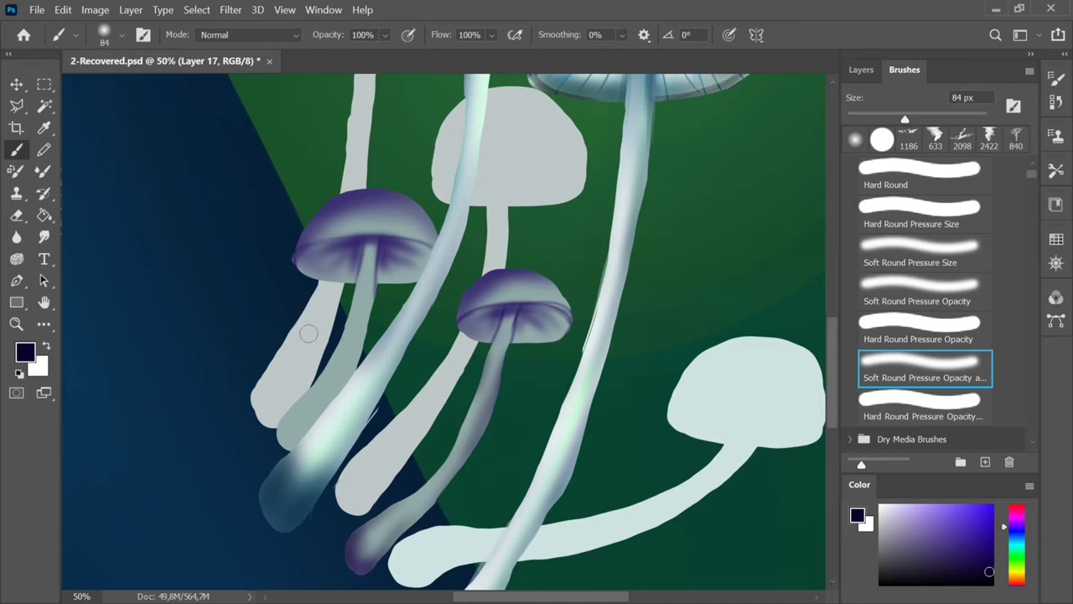
- Shade the upper small mushroom's stem in near-black violet, refining its upper part with a 41 px brush
{"action": "left_click_drag", "start_coordinate": [352, 297], "coordinate": [307, 394]}
{"action": "left_click_drag", "start_coordinate": [285, 413], "coordinate": [293, 451]}
{"action": "left_click_drag", "start_coordinate": [337, 382], "coordinate": [286, 446]}
{"action": "left_click_drag", "start_coordinate": [298, 445], "coordinate": [350, 373]}
{"action": "left_click_drag", "start_coordinate": [367, 312], "coordinate": [345, 382]}
{"action": "left_click_drag", "start_coordinate": [905, 119], "coordinate": [874, 119]}
{"action": "left_click_drag", "start_coordinate": [361, 250], "coordinate": [352, 293]}
{"action": "left_click_drag", "start_coordinate": [376, 288], "coordinate": [367, 335]}
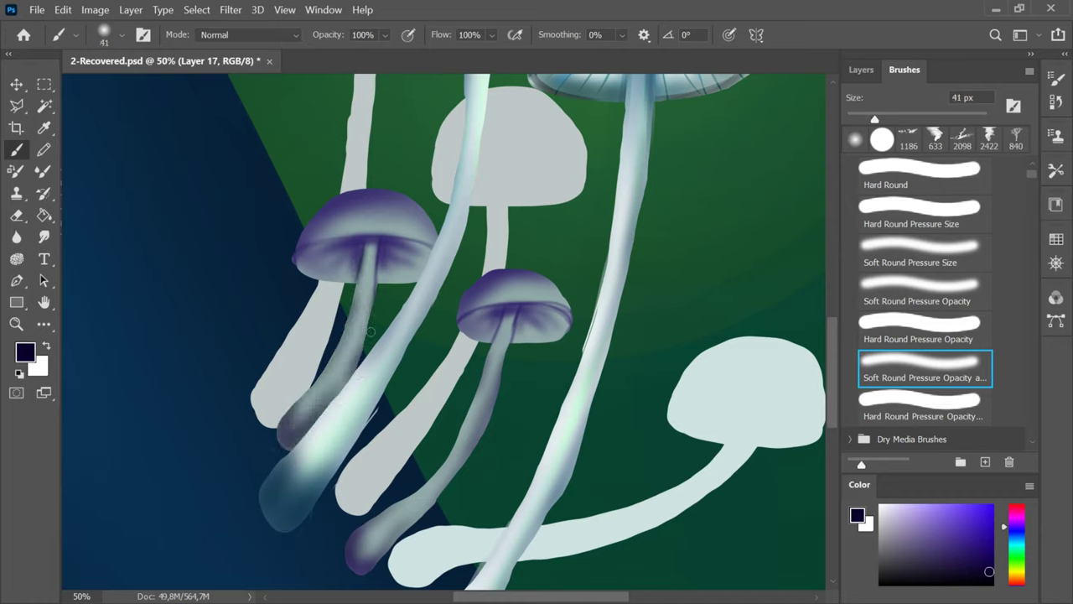
- Deepen the stem edges and bases of both small mushrooms with the 41 px near-black violet brush
{"action": "left_click_drag", "start_coordinate": [504, 311], "coordinate": [459, 440]}
{"action": "left_click_drag", "start_coordinate": [387, 508], "coordinate": [366, 572]}
{"action": "left_click_drag", "start_coordinate": [294, 411], "coordinate": [284, 444]}
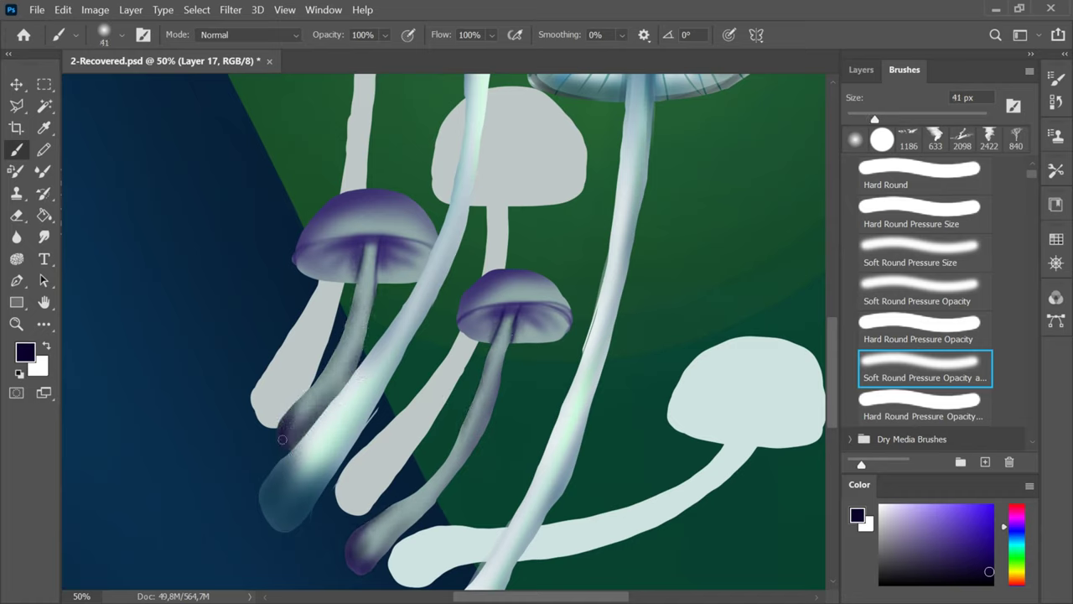
- Highlight both small caps in pale cyan, adding a new clipped layer directly above Layer 9 for the strokes
{"action": "left_click", "coordinate": [1017, 543]}
{"action": "left_click", "coordinate": [898, 514]}
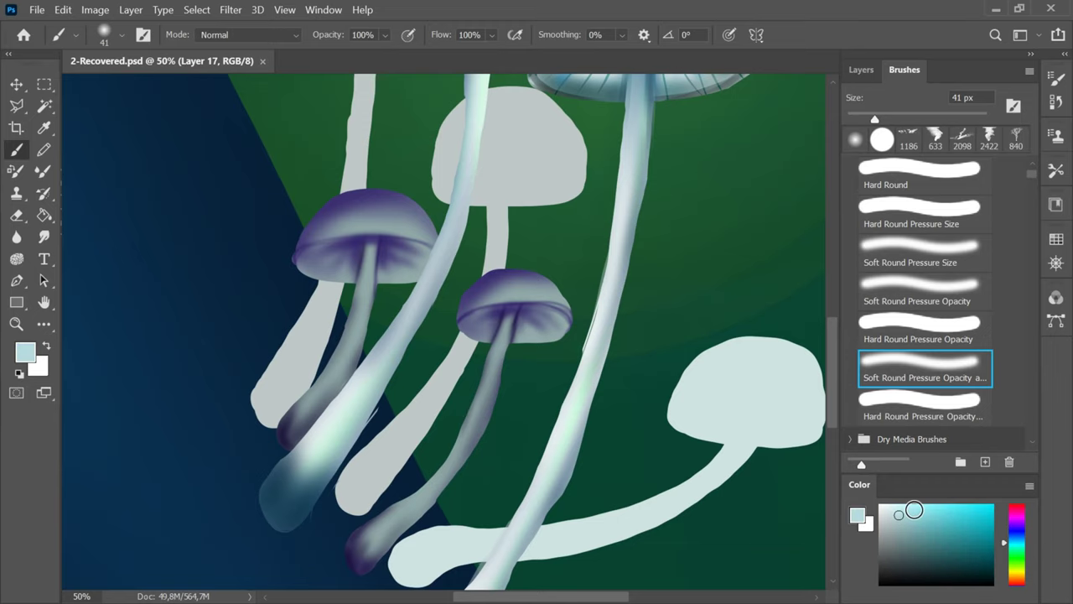
{"action": "left_click_drag", "start_coordinate": [480, 298], "coordinate": [532, 293]}
{"action": "left_click", "coordinate": [861, 70]}
{"action": "left_click", "coordinate": [931, 402]}
{"action": "left_click", "coordinate": [987, 462]}
{"action": "left_click", "coordinate": [904, 69]}
{"action": "left_click_drag", "start_coordinate": [875, 119], "coordinate": [896, 119]}
{"action": "mouse_move", "coordinate": [312, 233]}
{"action": "left_mouse_down"}
{"action": "mouse_move", "coordinate": [383, 220]}
{"action": "mouse_move", "coordinate": [426, 227]}
{"action": "left_mouse_up"}
- Move the highlight layer above Layer 17 and paint pale cyan highlights along both small stems
{"action": "left_click", "coordinate": [863, 70]}
{"action": "left_click_drag", "start_coordinate": [936, 402], "coordinate": [944, 359]}
{"action": "left_click", "coordinate": [904, 69]}
{"action": "mouse_move", "coordinate": [896, 119]}
{"action": "left_mouse_down"}
{"action": "mouse_move", "coordinate": [869, 119]}
{"action": "mouse_move", "coordinate": [888, 119]}
{"action": "left_mouse_up"}
{"action": "left_click_drag", "start_coordinate": [367, 550], "coordinate": [422, 503]}
{"action": "left_click_drag", "start_coordinate": [290, 434], "coordinate": [330, 382]}
{"action": "left_click_drag", "start_coordinate": [889, 119], "coordinate": [864, 119]}
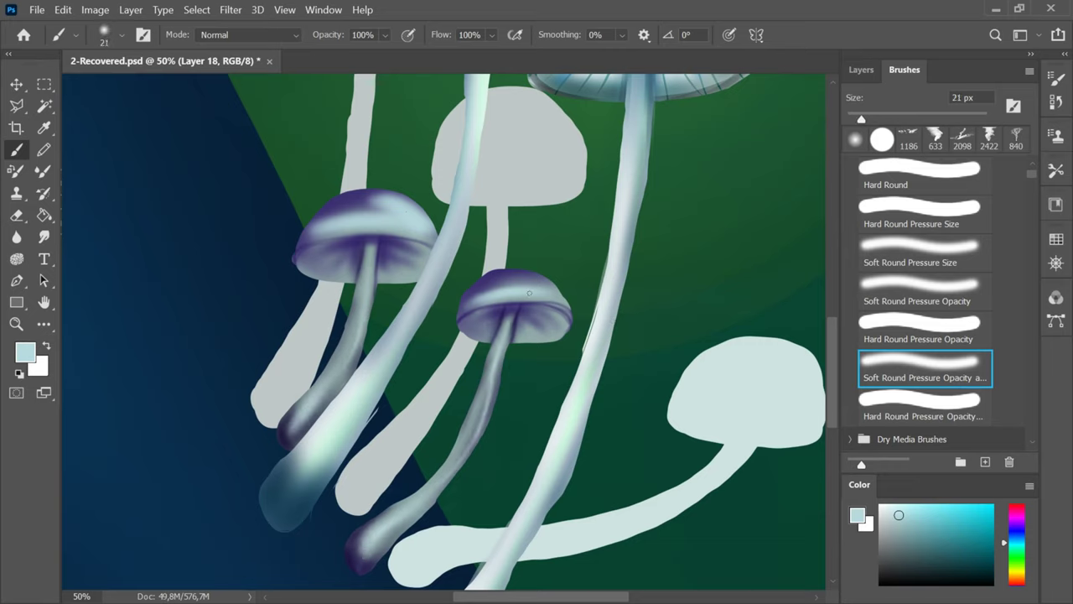
- Tint the rims, undersides and lower stem base of the small mushrooms with a 58 px medium blue brush
{"action": "key", "text": "bracketright"}
{"action": "key", "text": "bracketright"}
{"action": "key", "text": "bracketright"}
{"action": "key", "text": "bracketright"}
{"action": "left_click", "coordinate": [1016, 538]}
{"action": "left_click", "coordinate": [965, 548]}
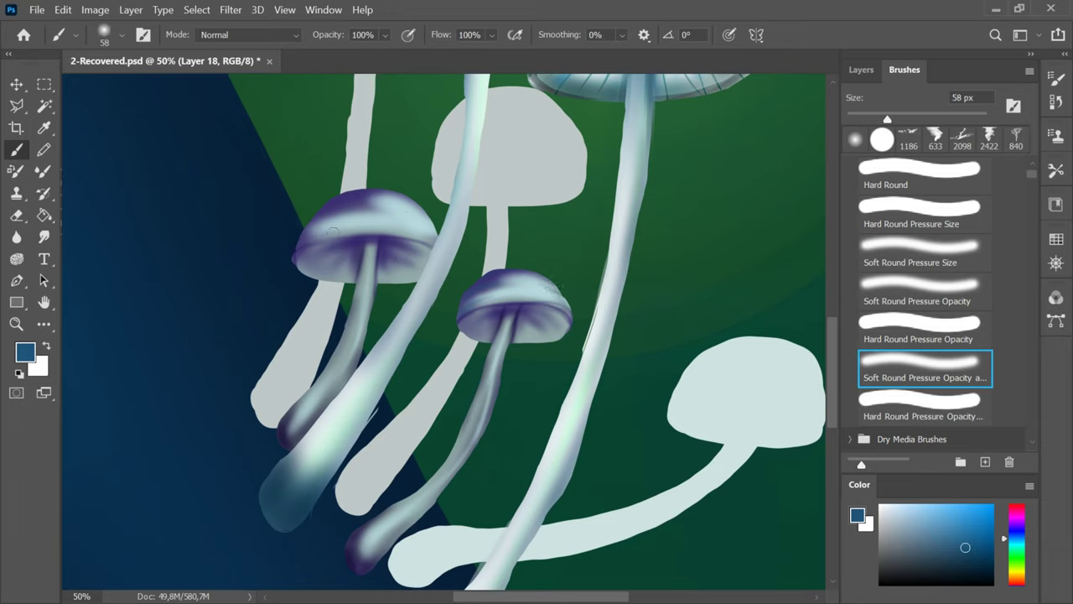
{"action": "left_click_drag", "start_coordinate": [330, 233], "coordinate": [312, 232]}
{"action": "left_click_drag", "start_coordinate": [424, 234], "coordinate": [432, 228]}
{"action": "mouse_move", "coordinate": [389, 197]}
{"action": "left_mouse_down"}
{"action": "mouse_move", "coordinate": [428, 228]}
{"action": "mouse_move", "coordinate": [415, 221]}
{"action": "left_mouse_up"}
{"action": "mouse_move", "coordinate": [317, 263]}
{"action": "left_mouse_down"}
{"action": "mouse_move", "coordinate": [428, 265]}
{"action": "mouse_move", "coordinate": [418, 259]}
{"action": "left_mouse_up"}
{"action": "left_click_drag", "start_coordinate": [528, 336], "coordinate": [558, 326]}
{"action": "left_click_drag", "start_coordinate": [367, 541], "coordinate": [377, 547]}
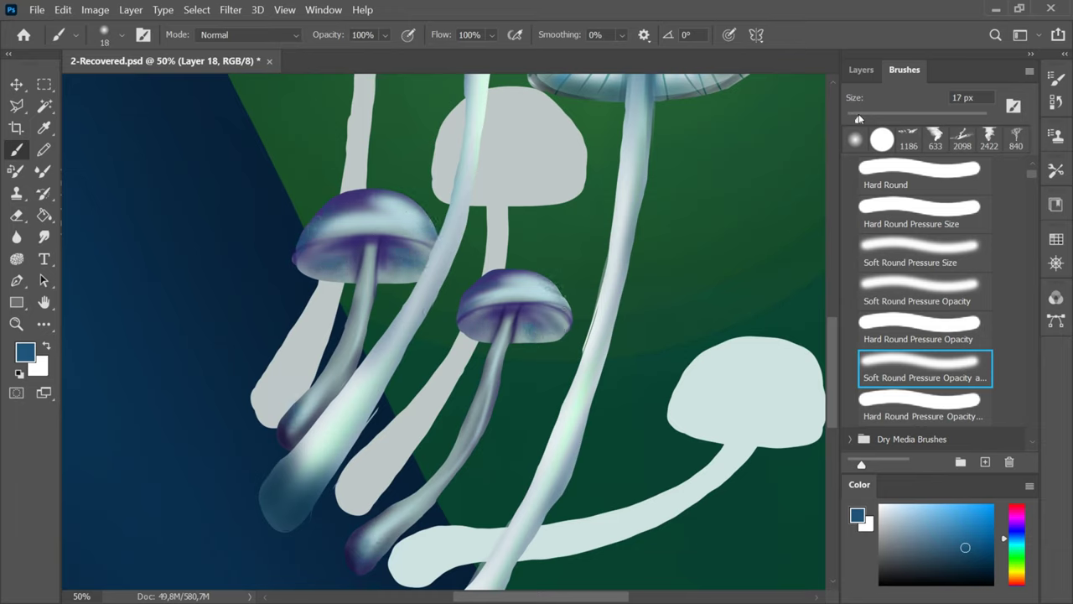
- Blend the blue shading on both small caps with a 47 px muted blue brush and sample a pale teal
{"action": "key", "text": "ctrl+minus"}
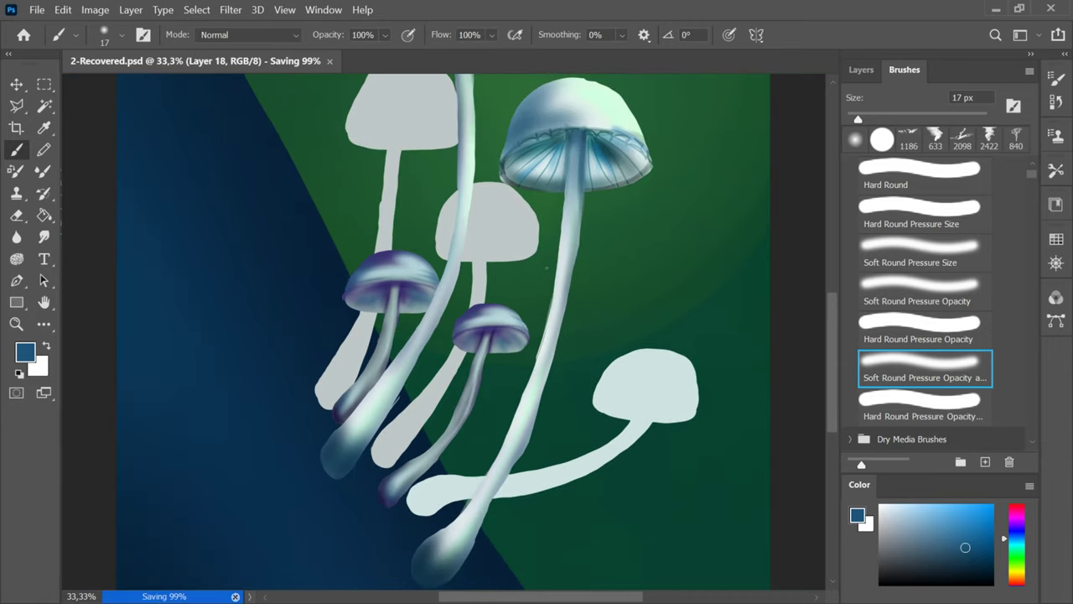
{"action": "key", "text": "bracketright"}
{"action": "key", "text": "bracketright"}
{"action": "key", "text": "bracketright"}
{"action": "left_click", "coordinate": [925, 531]}
{"action": "left_click_drag", "start_coordinate": [492, 319], "coordinate": [470, 317]}
{"action": "left_click_drag", "start_coordinate": [354, 280], "coordinate": [399, 262]}
{"action": "left_click", "coordinate": [395, 270], "text": "alt"}
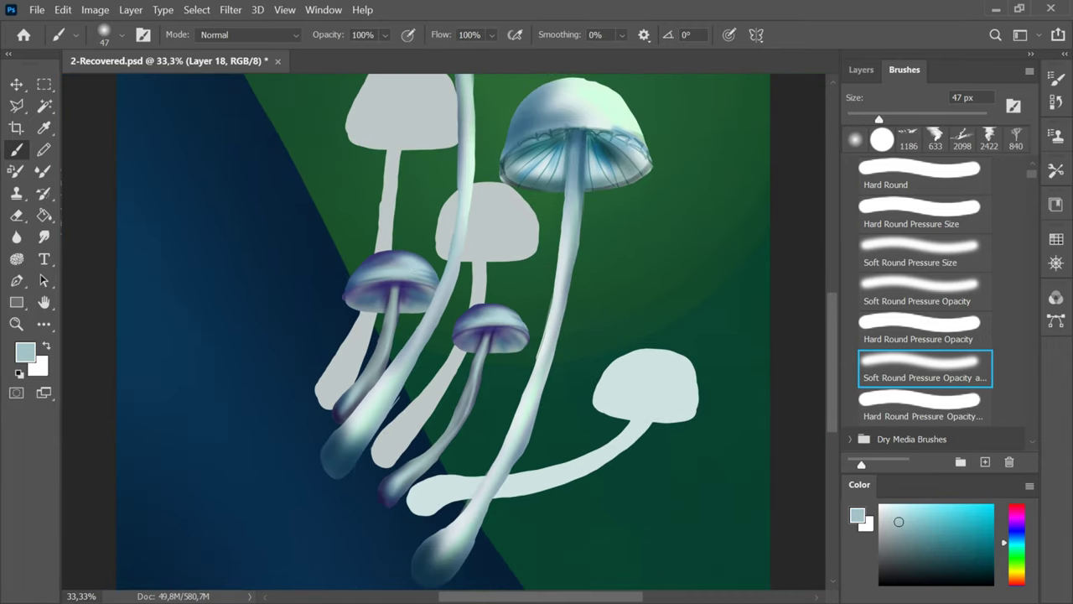
- Add a new clipped layer above Layer 18 and set the foreground colour to pale blue
{"action": "left_click", "coordinate": [861, 70]}
{"action": "left_click", "coordinate": [987, 462]}
{"action": "left_click", "coordinate": [884, 508]}
{"action": "left_click", "coordinate": [1016, 537]}
{"action": "left_click", "coordinate": [893, 512]}
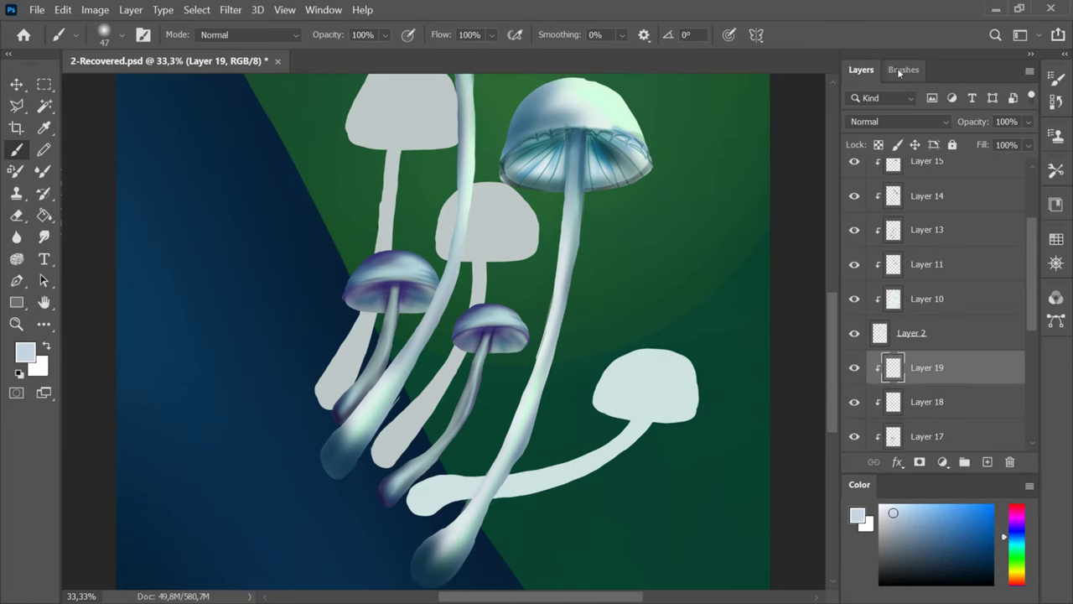
- Draw a scalloped rim and radiating gills on the lower small cap with a 9 px Hard Round Pressure Size brush
{"action": "left_click", "coordinate": [904, 71]}
{"action": "left_click", "coordinate": [924, 215]}
{"action": "key", "text": "ctrl+plus"}
{"action": "key", "text": "ctrl+plus"}
{"action": "key", "text": "ctrl+plus"}
{"action": "left_click_drag", "start_coordinate": [879, 119], "coordinate": [853, 119]}
{"action": "mouse_move", "coordinate": [475, 343]}
{"action": "left_mouse_down"}
{"action": "mouse_move", "coordinate": [523, 323]}
{"action": "mouse_move", "coordinate": [681, 328]}
{"action": "left_mouse_up"}
{"action": "left_click_drag", "start_coordinate": [543, 330], "coordinate": [485, 364]}
{"action": "left_click_drag", "start_coordinate": [549, 330], "coordinate": [500, 370]}
{"action": "left_click_drag", "start_coordinate": [566, 322], "coordinate": [514, 382]}
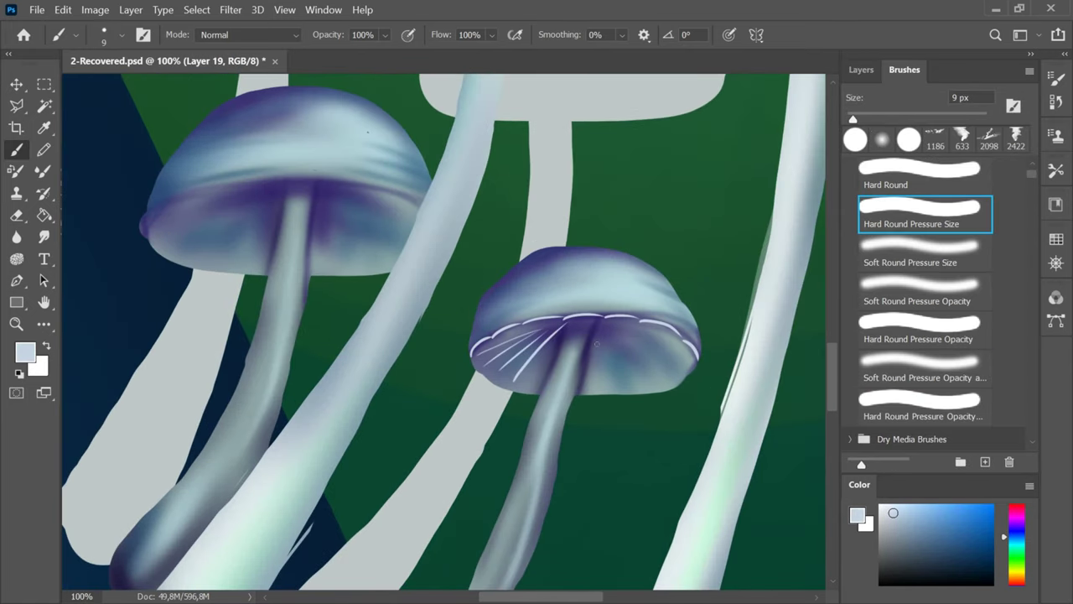
{"action": "left_click_drag", "start_coordinate": [600, 322], "coordinate": [595, 382]}
{"action": "left_click_drag", "start_coordinate": [601, 324], "coordinate": [620, 381]}
{"action": "left_click_drag", "start_coordinate": [603, 324], "coordinate": [653, 382]}
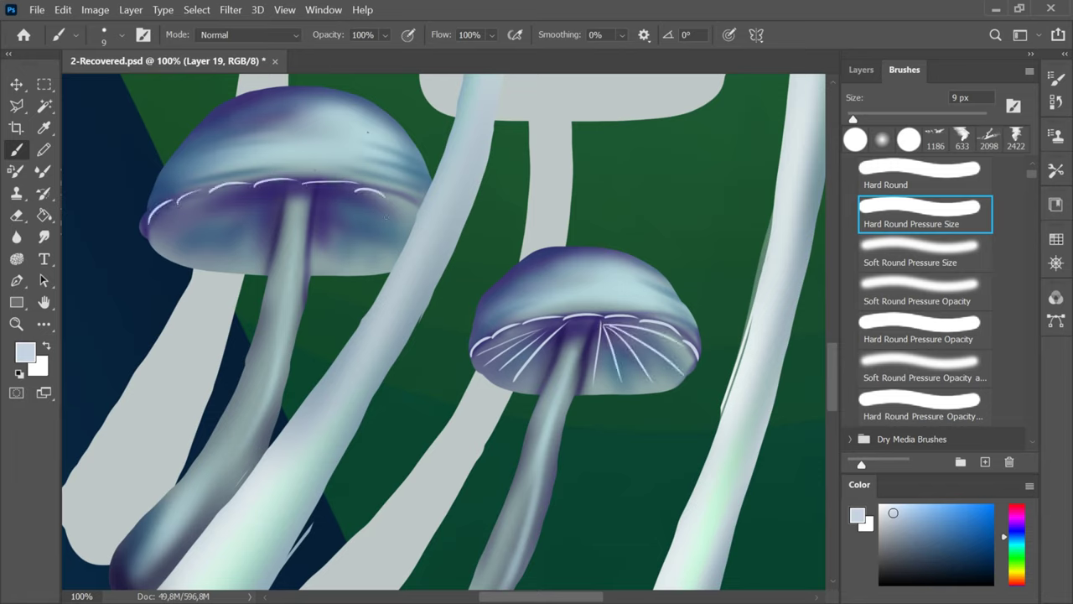
- Finish the upper small cap's scalloped rim and draw pale blue gills on both sides of its stem
{"action": "left_click_drag", "start_coordinate": [396, 200], "coordinate": [420, 205]}
{"action": "left_click_drag", "start_coordinate": [290, 190], "coordinate": [155, 227]}
{"action": "key", "text": "ctrl+z"}
{"action": "left_click_drag", "start_coordinate": [273, 195], "coordinate": [165, 244]}
{"action": "mouse_move", "coordinate": [248, 207]}
{"action": "left_mouse_down"}
{"action": "mouse_move", "coordinate": [189, 250]}
{"action": "mouse_move", "coordinate": [252, 264]}
{"action": "left_mouse_up"}
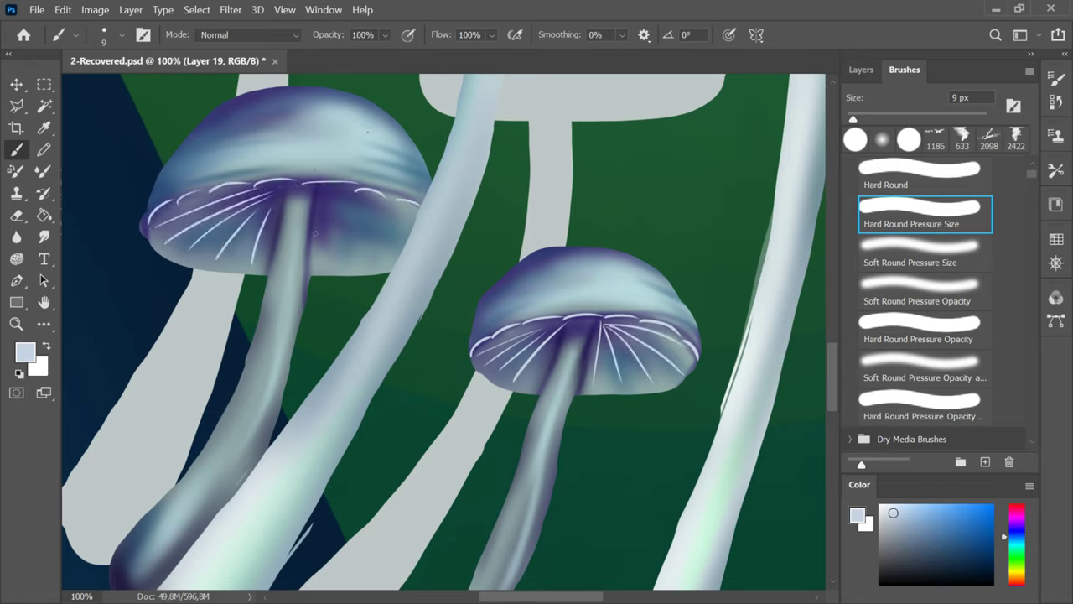
{"action": "left_click_drag", "start_coordinate": [315, 233], "coordinate": [316, 262]}
{"action": "left_click_drag", "start_coordinate": [322, 203], "coordinate": [330, 262]}
{"action": "left_click_drag", "start_coordinate": [328, 201], "coordinate": [352, 265]}
{"action": "left_click_drag", "start_coordinate": [335, 200], "coordinate": [369, 267]}
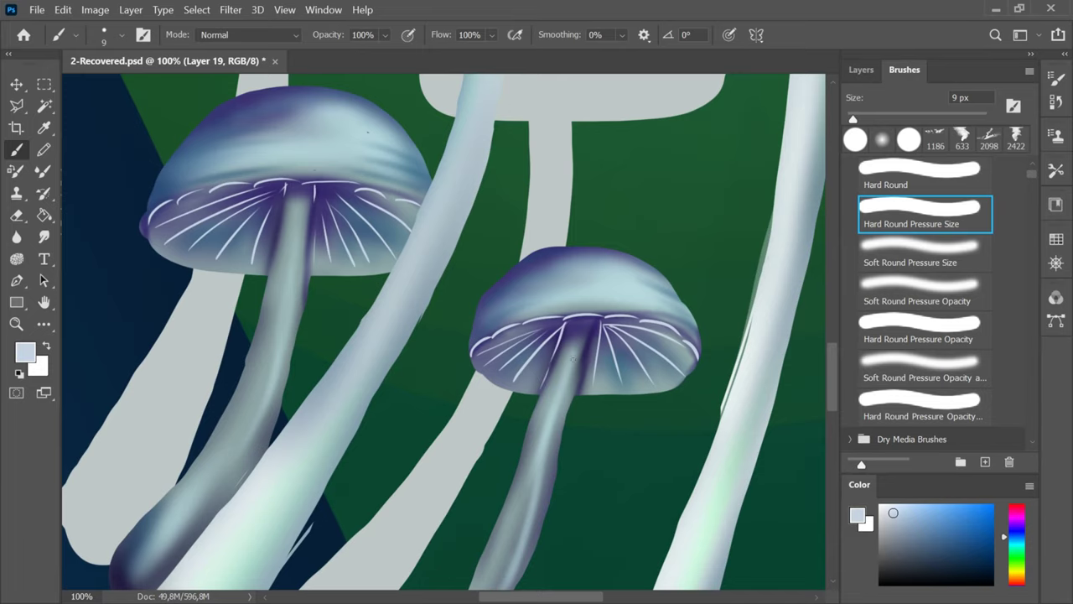
- Redraw the gill strokes beside the lower small mushroom's stem top and save the document
{"action": "key", "text": "ctrl+z"}
{"action": "left_click_drag", "start_coordinate": [570, 325], "coordinate": [534, 388]}
{"action": "key", "text": "ctrl+z"}
{"action": "left_click_drag", "start_coordinate": [555, 344], "coordinate": [537, 376]}
{"action": "left_click_drag", "start_coordinate": [599, 322], "coordinate": [580, 383]}
{"action": "key", "text": "ctrl+s"}
{"action": "key", "text": "ctrl+0"}
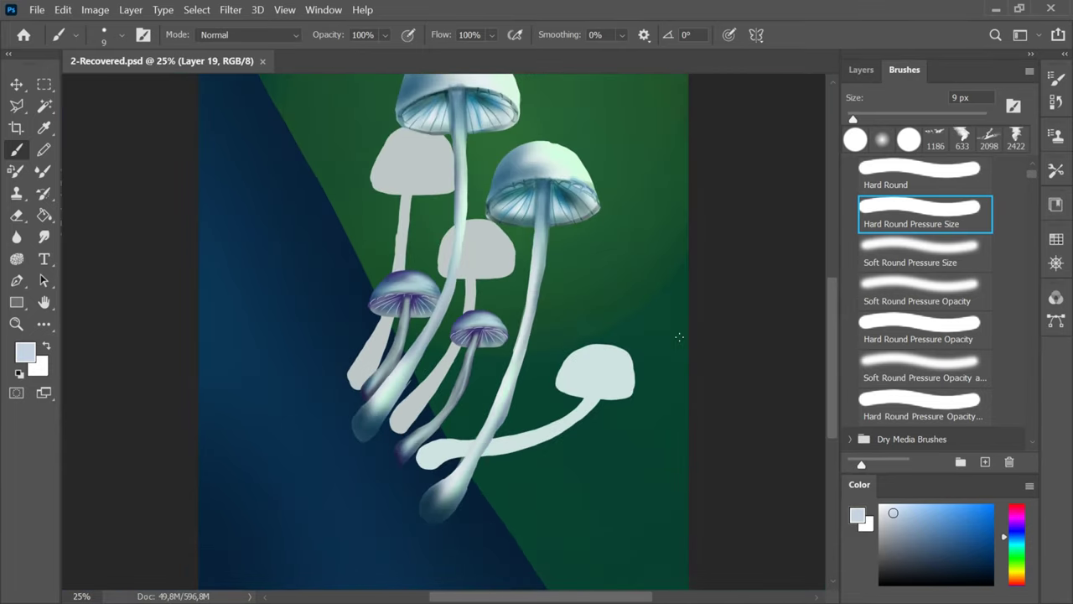
- Add a new layer above Layer 8 and clip it to that layer
{"action": "left_click", "coordinate": [861, 70]}
{"action": "left_click_drag", "start_coordinate": [1035, 322], "coordinate": [1034, 344]}
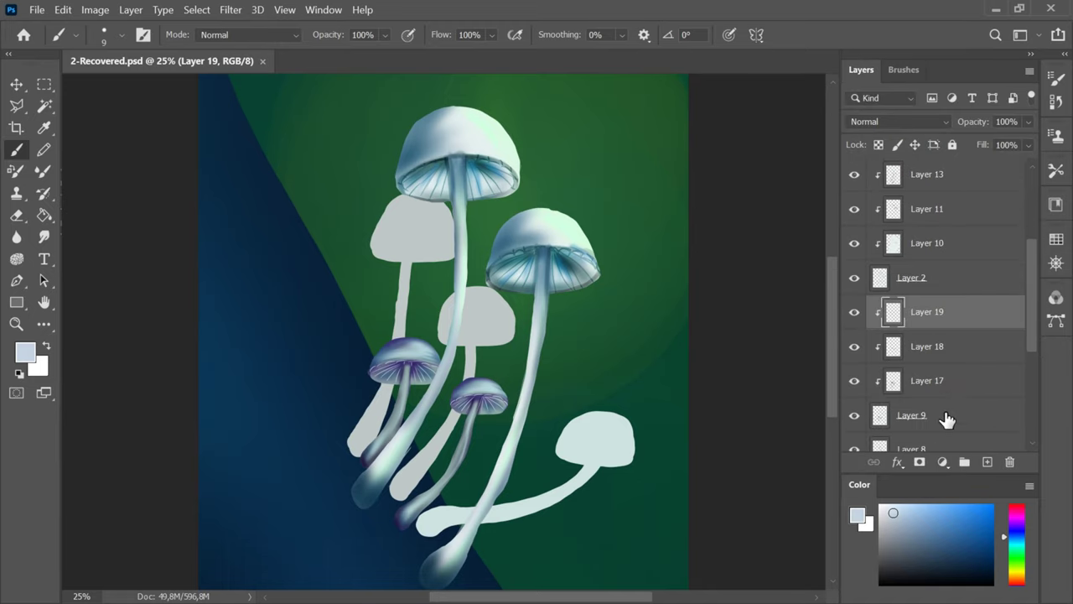
{"action": "left_click", "coordinate": [945, 443]}
{"action": "left_click", "coordinate": [856, 363]}
{"action": "left_click", "coordinate": [856, 363]}
{"action": "left_click", "coordinate": [988, 462]}
{"action": "right_click", "coordinate": [959, 362]}
{"action": "left_click", "coordinate": [903, 358]}
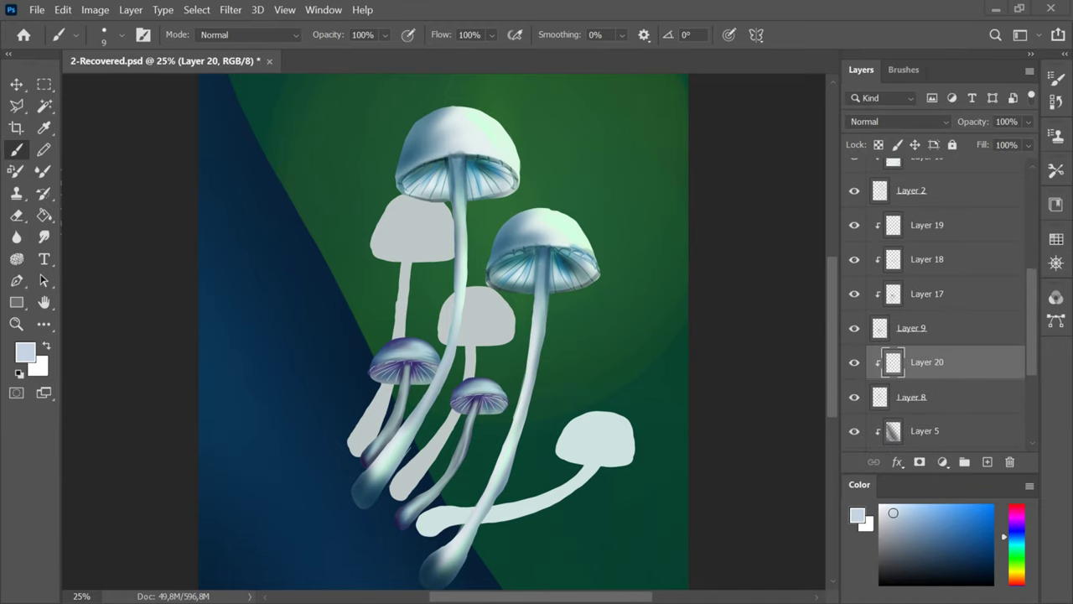
- Outline the rims and stem tops of the three flat mushrooms in grey with a 20 px Soft Round Pressure Opacity and Flow brush
{"action": "left_click", "coordinate": [904, 70]}
{"action": "left_click", "coordinate": [893, 536]}
{"action": "left_click_drag", "start_coordinate": [853, 119], "coordinate": [860, 119]}
{"action": "left_click_drag", "start_coordinate": [560, 447], "coordinate": [632, 449]}
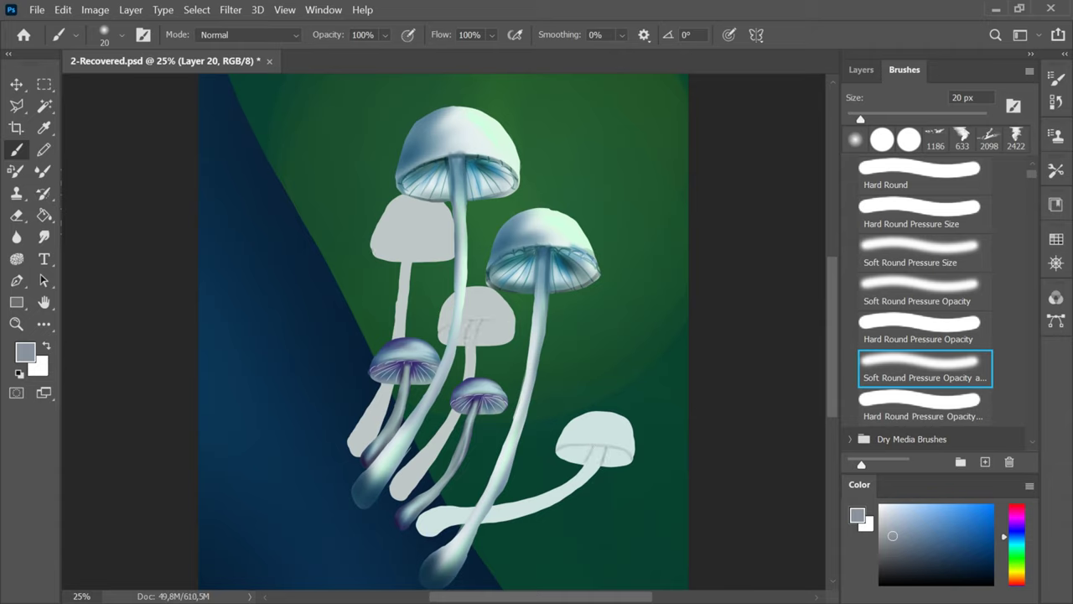
- Shade the middle grey cap and the rear stems in dark grey, using soft brush sizes of 118 and 161 px
{"action": "left_click_drag", "start_coordinate": [860, 119], "coordinate": [924, 120]}
{"action": "left_click", "coordinate": [903, 553]}
{"action": "left_click_drag", "start_coordinate": [448, 304], "coordinate": [490, 298]}
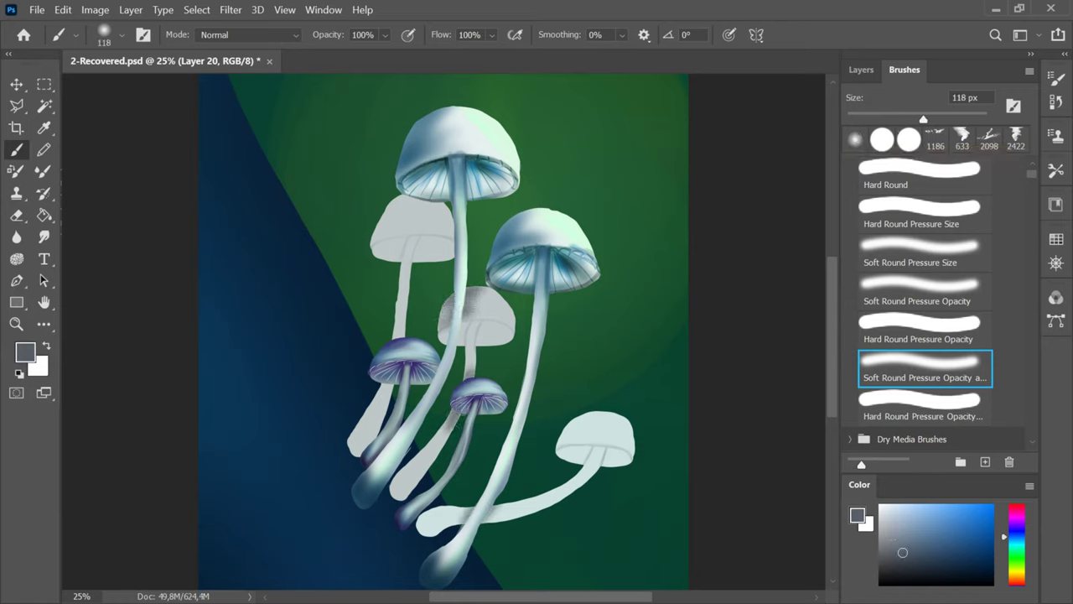
{"action": "left_click_drag", "start_coordinate": [389, 389], "coordinate": [377, 424]}
{"action": "left_click_drag", "start_coordinate": [924, 119], "coordinate": [938, 119]}
{"action": "left_click_drag", "start_coordinate": [356, 449], "coordinate": [383, 406]}
- Darken the bases of the middle stem and the curved stem in slate blue with the 161 px soft brush
{"action": "left_click", "coordinate": [924, 554]}
{"action": "left_click_drag", "start_coordinate": [428, 486], "coordinate": [417, 447]}
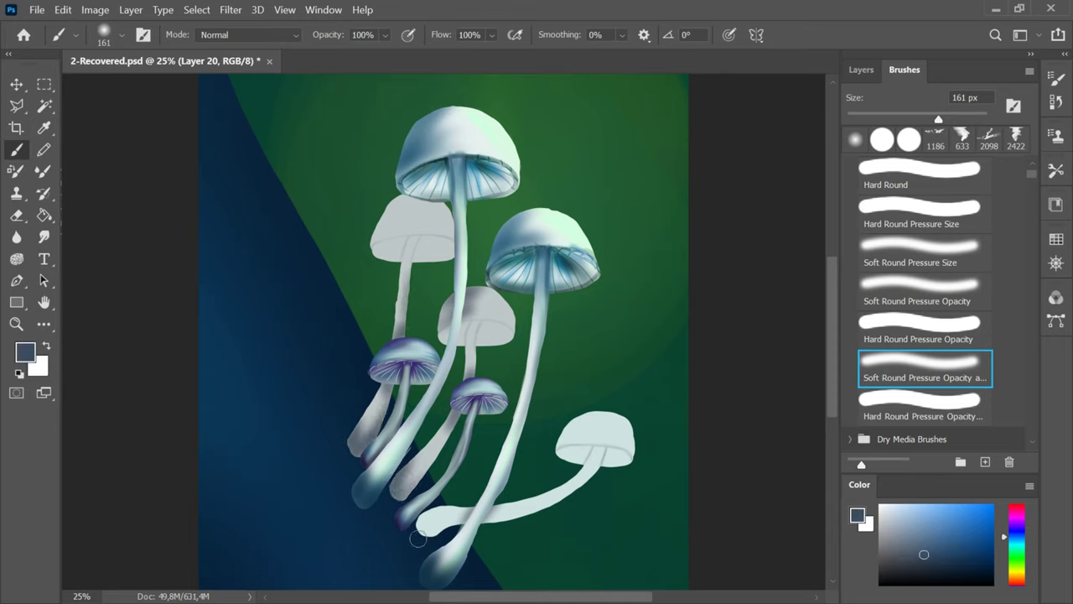
{"action": "left_click_drag", "start_coordinate": [418, 534], "coordinate": [514, 516]}
- Shade the two rear grey caps above their rims in slate blue with 76 px and 123 px soft brushes
{"action": "left_click_drag", "start_coordinate": [938, 119], "coordinate": [900, 119]}
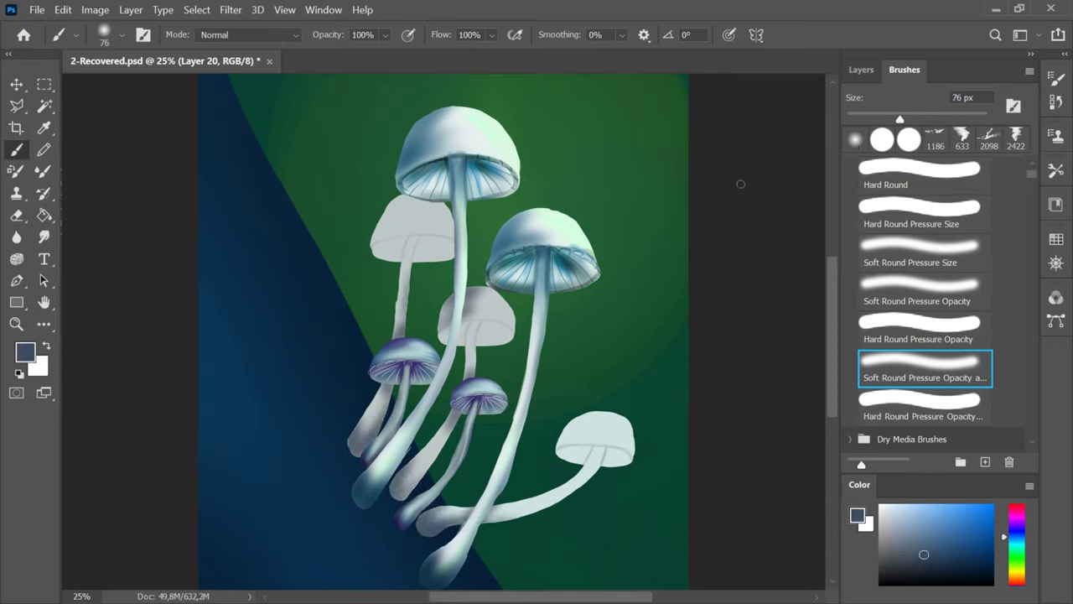
{"action": "left_click_drag", "start_coordinate": [438, 333], "coordinate": [508, 321]}
{"action": "left_click_drag", "start_coordinate": [899, 119], "coordinate": [924, 119]}
{"action": "mouse_move", "coordinate": [449, 201]}
{"action": "left_mouse_down"}
{"action": "mouse_move", "coordinate": [389, 187]}
{"action": "mouse_move", "coordinate": [397, 217]}
{"action": "mouse_move", "coordinate": [382, 243]}
{"action": "mouse_move", "coordinate": [389, 225]}
{"action": "mouse_move", "coordinate": [490, 223]}
{"action": "left_mouse_up"}
{"action": "left_click_drag", "start_coordinate": [444, 312], "coordinate": [505, 309]}
{"action": "left_click_drag", "start_coordinate": [508, 322], "coordinate": [463, 320]}
- Shade the top and outer side of the curved-stem mushroom's cap in slate blue with a larger soft brush
{"action": "left_click_drag", "start_coordinate": [560, 444], "coordinate": [589, 415]}
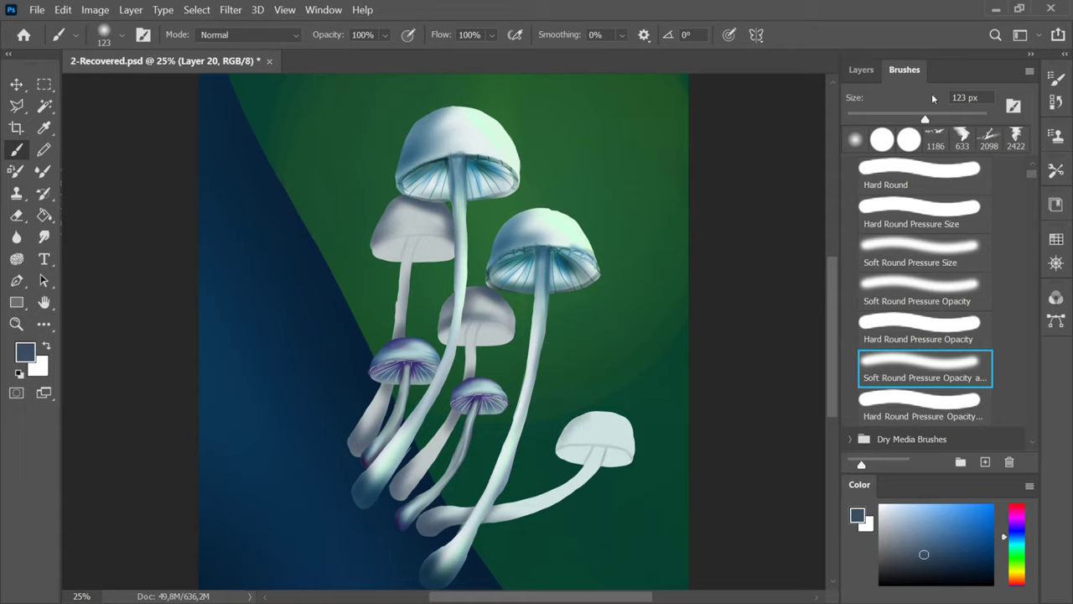
{"action": "left_click_drag", "start_coordinate": [925, 119], "coordinate": [948, 119]}
{"action": "mouse_move", "coordinate": [560, 446]}
{"action": "left_mouse_down"}
{"action": "mouse_move", "coordinate": [631, 433]}
{"action": "mouse_move", "coordinate": [578, 416]}
{"action": "left_mouse_up"}
- Shade the curved-stem mushroom's underside and stem in slate blue with an 81 px soft brush, redoing the rim stroke
{"action": "left_click_drag", "start_coordinate": [948, 119], "coordinate": [903, 119]}
{"action": "left_click_drag", "start_coordinate": [559, 448], "coordinate": [634, 446]}
{"action": "key", "text": "ctrl+z"}
{"action": "key", "text": "ctrl+z"}
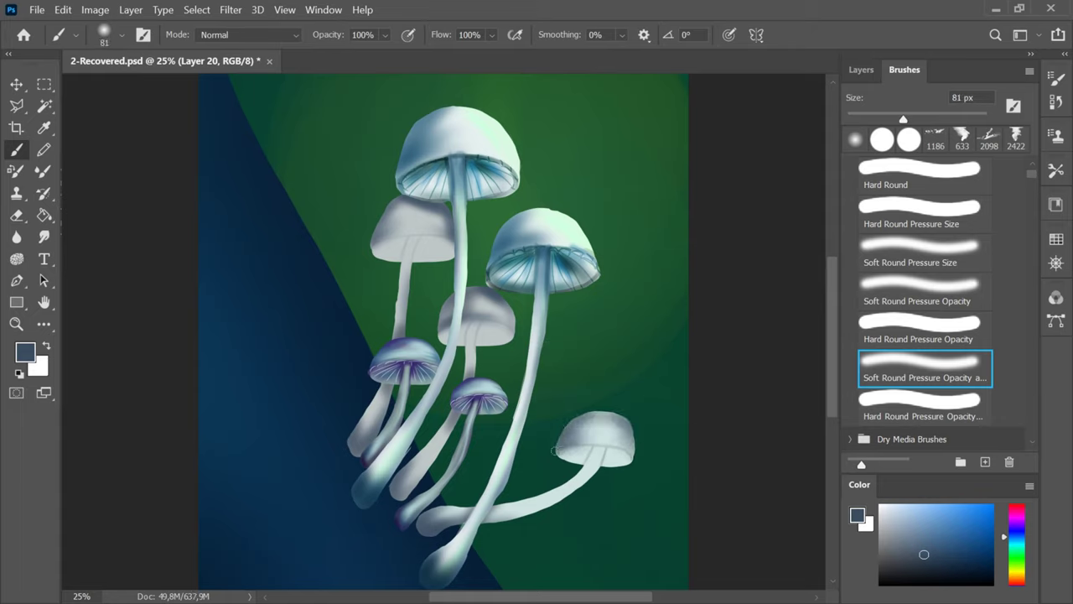
{"action": "mouse_move", "coordinate": [557, 448]}
{"action": "left_mouse_down"}
{"action": "mouse_move", "coordinate": [636, 456]}
{"action": "mouse_move", "coordinate": [486, 520]}
{"action": "mouse_move", "coordinate": [598, 466]}
{"action": "left_mouse_up"}
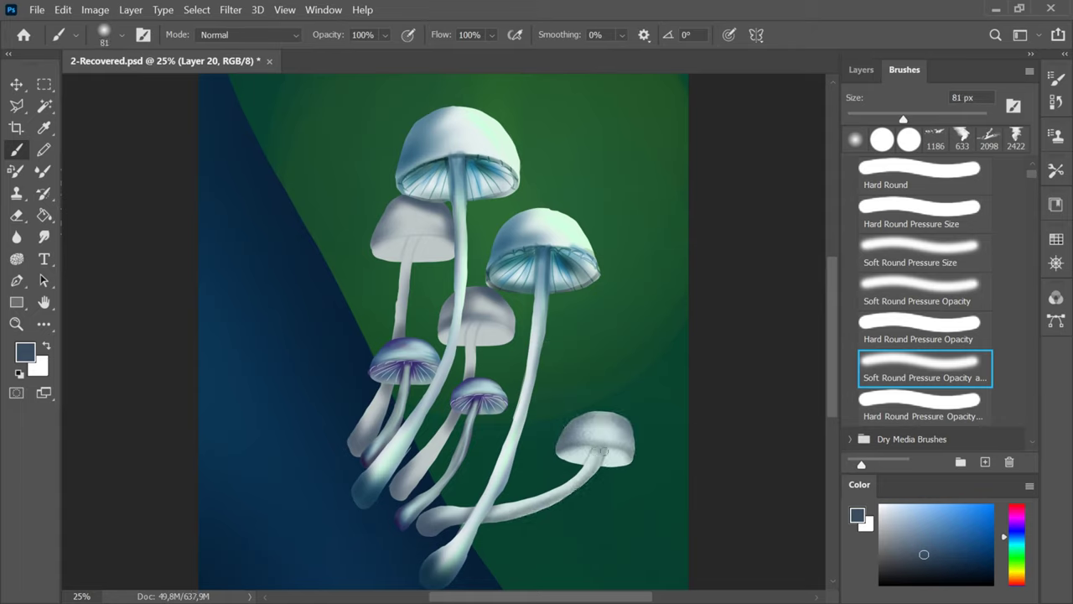
{"action": "left_click_drag", "start_coordinate": [565, 498], "coordinate": [525, 516]}
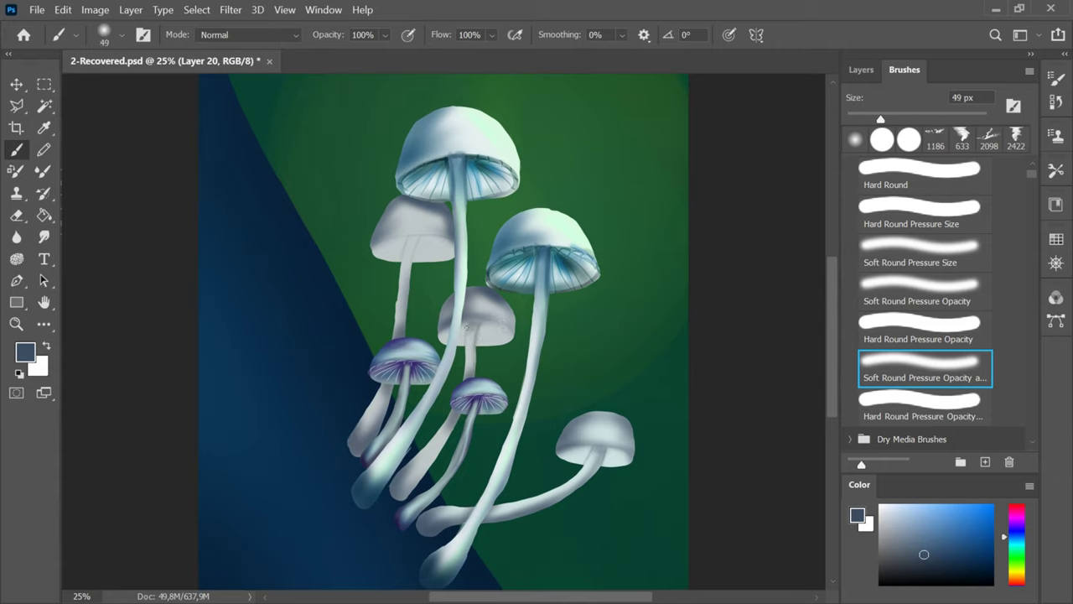
- Deepen the slate blue shading beneath the tallest rear grey cap's rim around its stem top
{"action": "key", "text": "bracketright"}
{"action": "key", "text": "bracketright"}
{"action": "key", "text": "bracketright"}
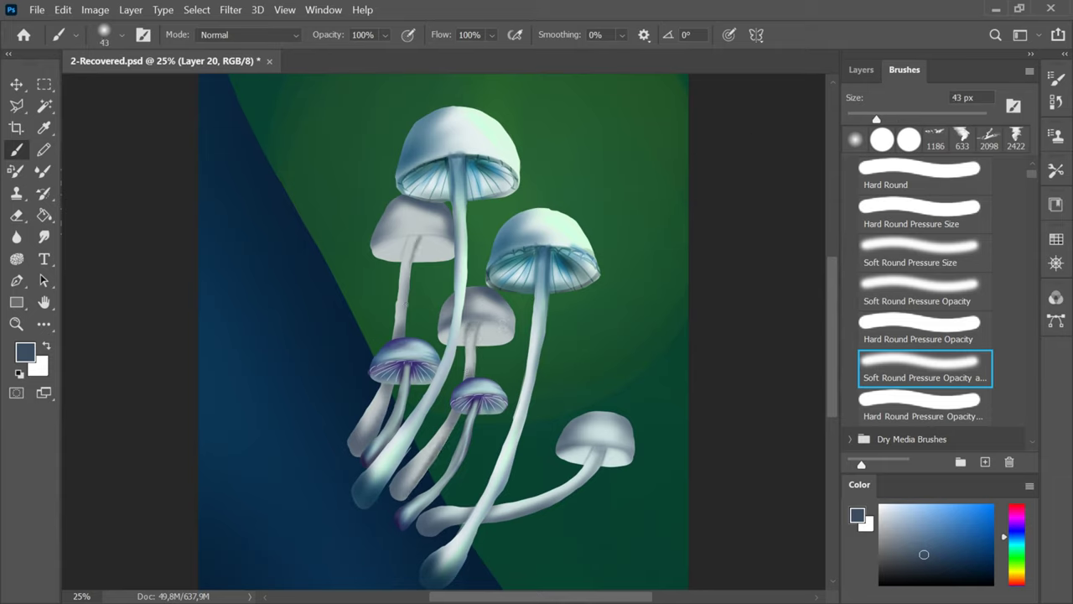
{"action": "left_click_drag", "start_coordinate": [404, 245], "coordinate": [459, 254]}
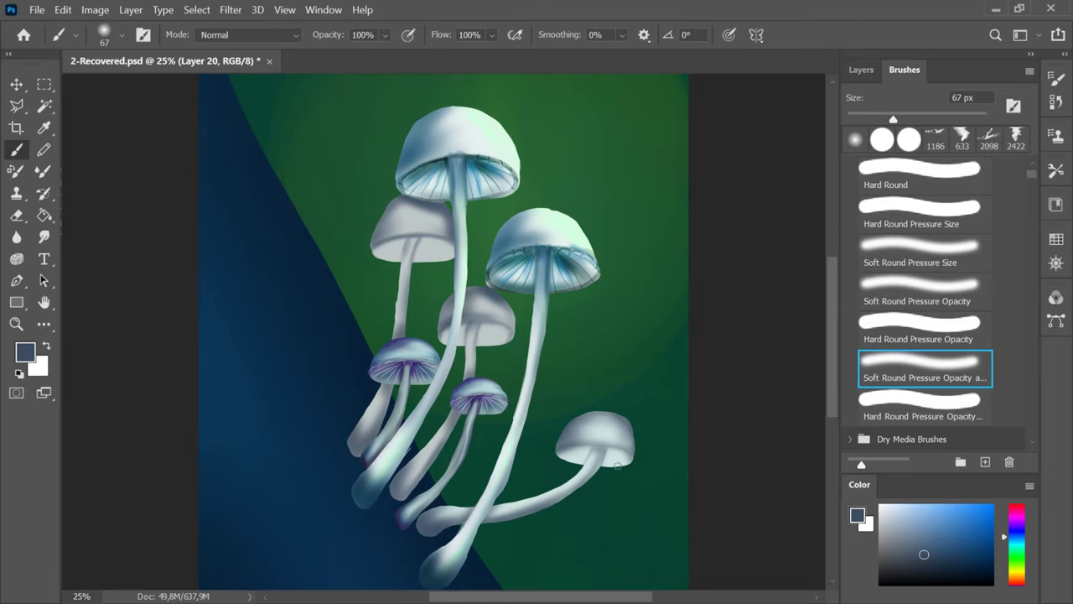
- Add a clipped layer beneath the rear mushrooms' shading and paint pale teal highlights on it with 104 px and smaller soft brushes
{"action": "left_click", "coordinate": [861, 69]}
{"action": "left_click", "coordinate": [996, 399]}
{"action": "left_click_drag", "start_coordinate": [1017, 576], "coordinate": [1015, 565]}
{"action": "left_click", "coordinate": [901, 541]}
{"action": "left_click", "coordinate": [904, 69]}
{"action": "left_click", "coordinate": [861, 70]}
{"action": "left_click", "coordinate": [1017, 544]}
{"action": "left_click", "coordinate": [917, 518]}
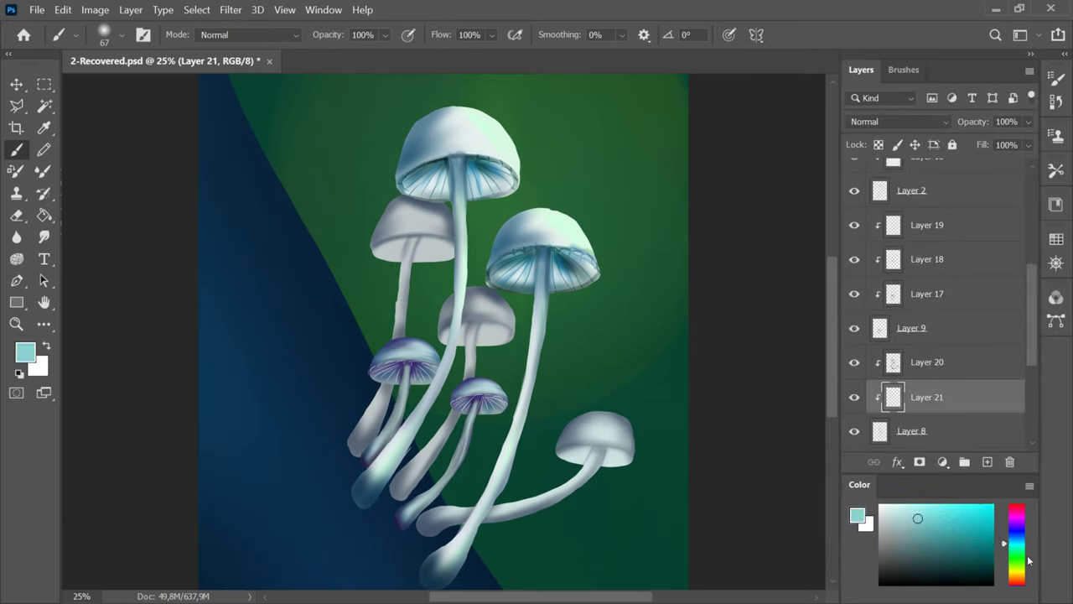
{"action": "left_click", "coordinate": [904, 69]}
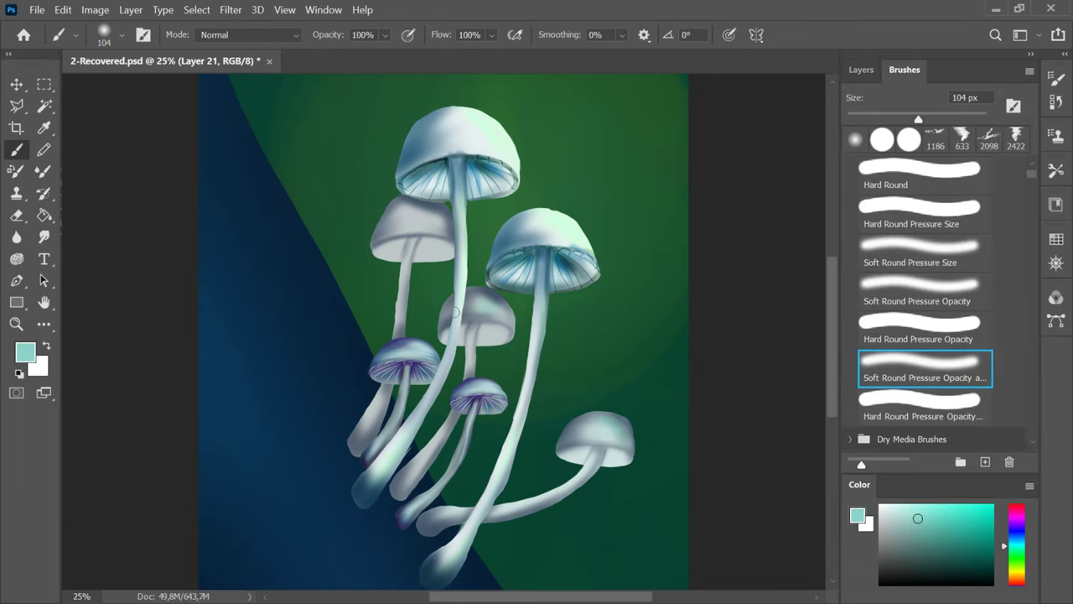
{"action": "left_click", "coordinate": [866, 118]}
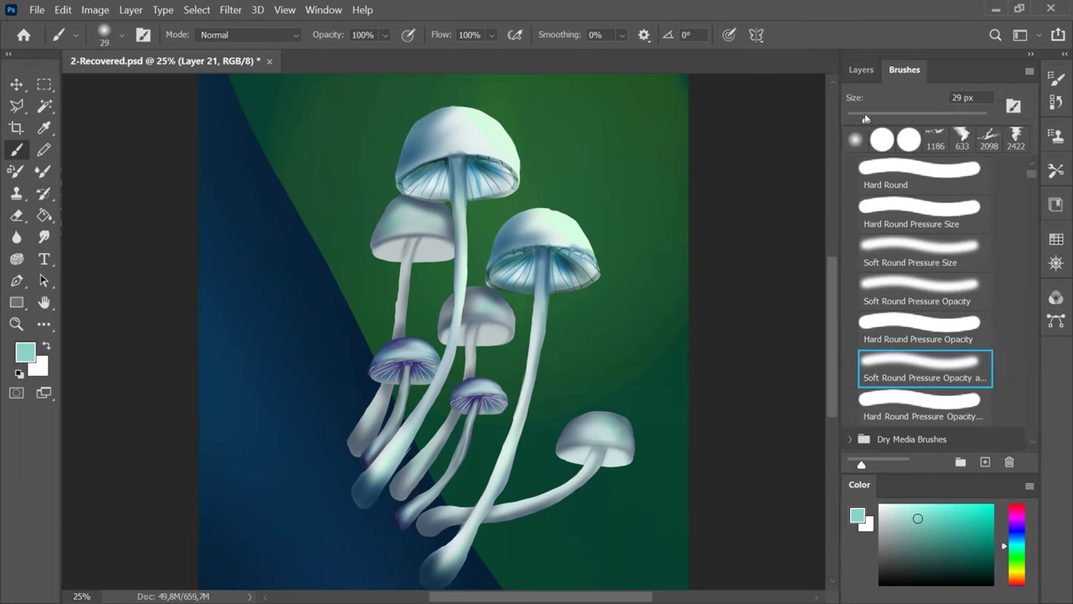
- Compare blend modes for the pale teal highlight layer, including Soft Light and Saturation, and save the document
{"action": "left_click", "coordinate": [861, 70]}
{"action": "left_click", "coordinate": [897, 122]}
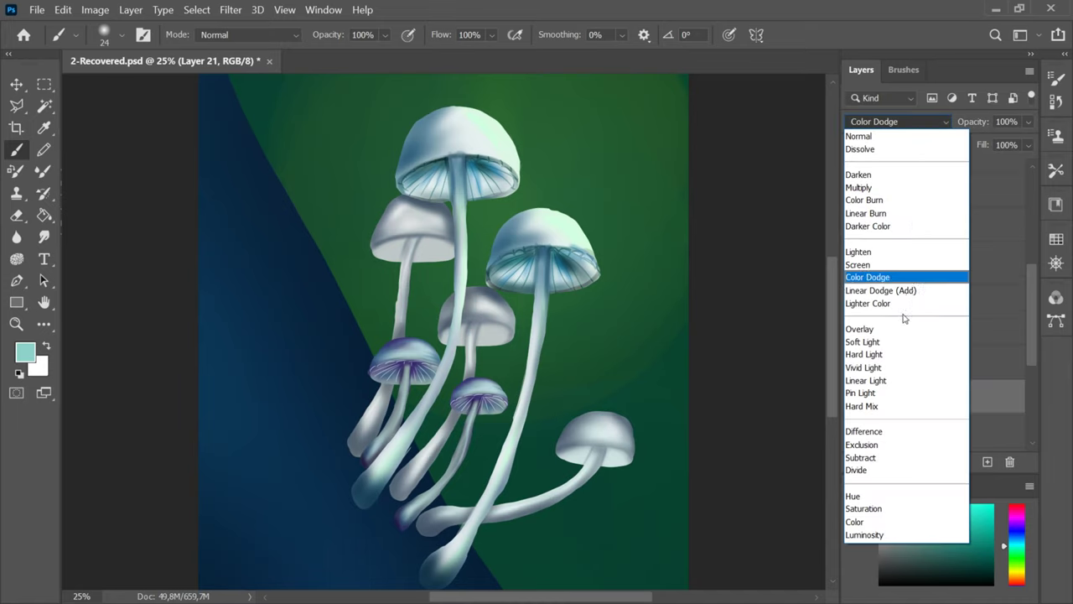
{"action": "left_click", "coordinate": [872, 403]}
{"action": "left_click", "coordinate": [897, 122]}
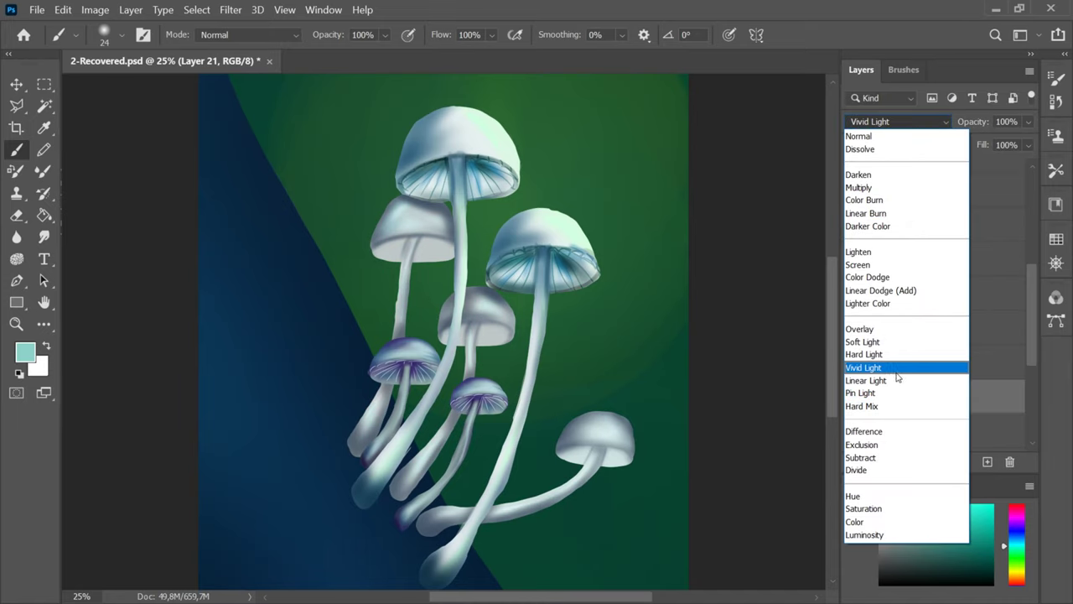
{"action": "left_click", "coordinate": [887, 341]}
{"action": "key", "text": "ctrl+s"}
{"action": "key", "text": "ctrl+minus"}
{"action": "left_click", "coordinate": [897, 122]}
{"action": "left_click", "coordinate": [872, 508]}
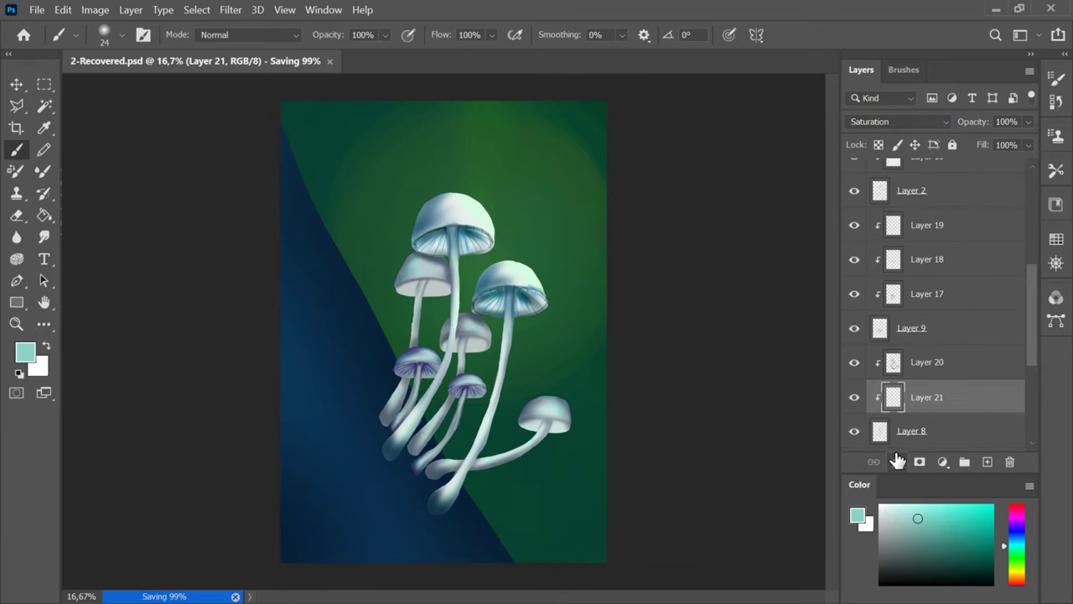
- Stroke the outer lower rim of the tallest rear grey cap in muted light blue with a small hard pressure-opacity brush
{"action": "key", "text": "ctrl+plus"}
{"action": "key", "text": "ctrl+plus"}
{"action": "key", "text": "ctrl+plus"}
{"action": "left_click", "coordinate": [904, 70]}
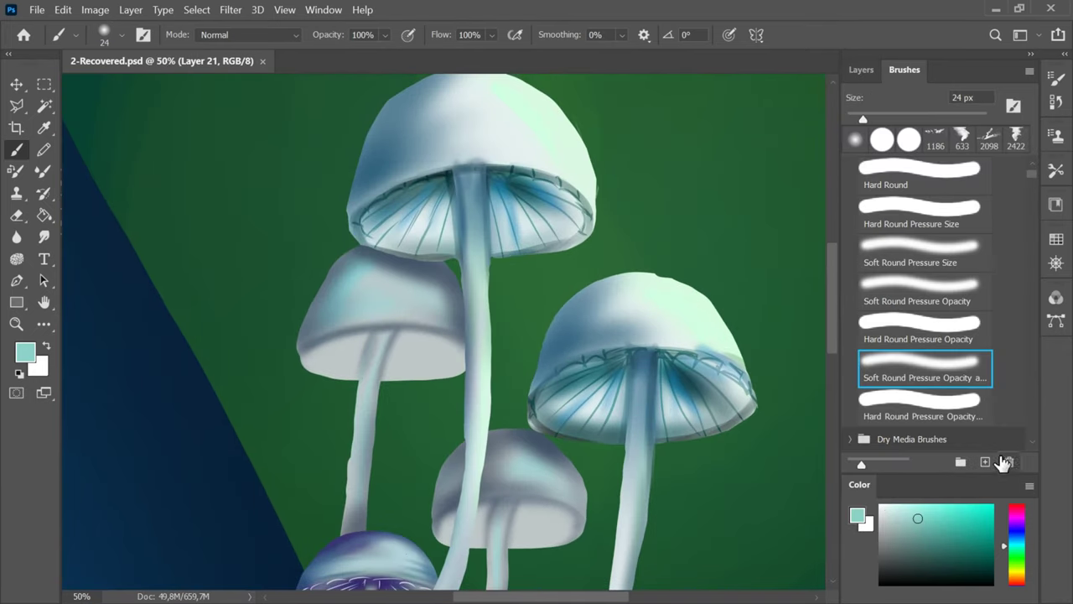
{"action": "left_click", "coordinate": [1017, 541]}
{"action": "left_click", "coordinate": [916, 523]}
{"action": "key", "text": "bracketleft"}
{"action": "key", "text": "bracketleft"}
{"action": "key", "text": "bracketleft"}
{"action": "key", "text": "bracketright"}
{"action": "left_click", "coordinate": [902, 401]}
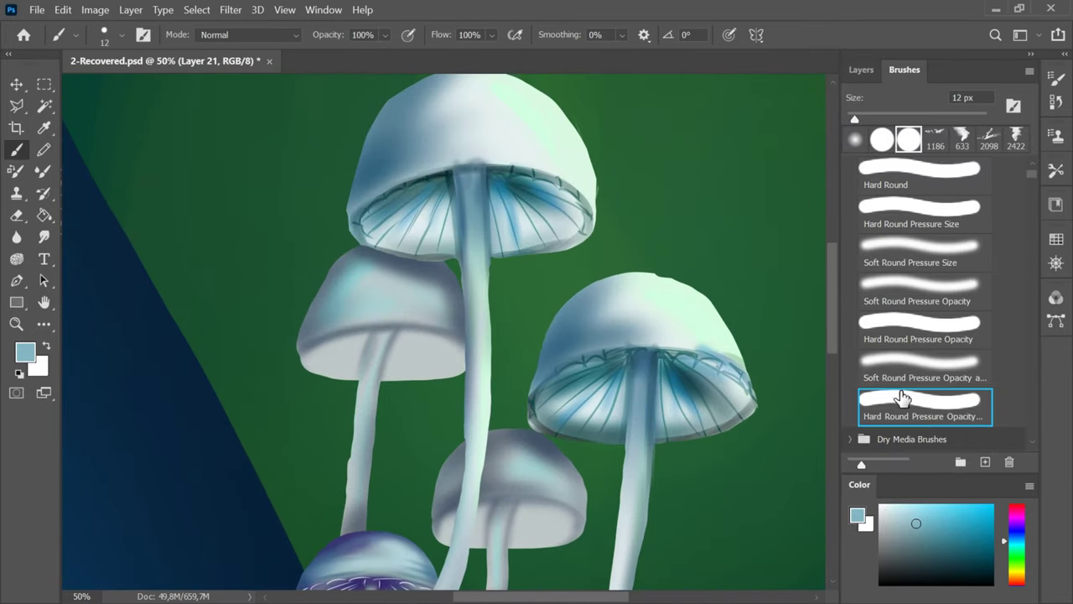
{"action": "key", "text": "bracketright"}
{"action": "mouse_move", "coordinate": [301, 353]}
{"action": "left_mouse_down"}
{"action": "mouse_move", "coordinate": [340, 346]}
{"action": "mouse_move", "coordinate": [324, 371]}
{"action": "left_mouse_up"}
- Draw dark teal gill lines beneath the tallest rear grey cap on a new layer with a 9 px hard brush
{"action": "left_click", "coordinate": [861, 69]}
{"action": "left_click", "coordinate": [987, 461]}
{"action": "left_click", "coordinate": [903, 69]}
{"action": "key", "text": "bracketleft"}
{"action": "key", "text": "bracketleft"}
{"action": "left_click", "coordinate": [937, 551]}
{"action": "left_click_drag", "start_coordinate": [417, 337], "coordinate": [456, 367]}
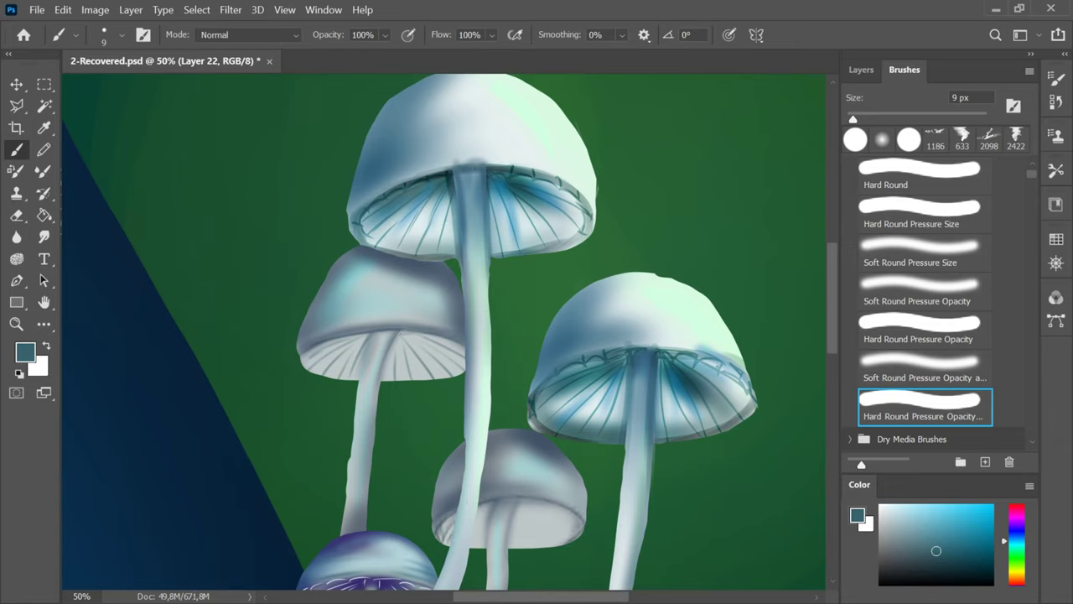
- Draw radiating dark teal gill lines beneath the lower rear cap and the curved-stem mushroom's cap, and save the document
{"action": "left_click_drag", "start_coordinate": [550, 505], "coordinate": [580, 527]}
{"action": "mouse_move", "coordinate": [536, 503]}
{"action": "left_mouse_down"}
{"action": "mouse_move", "coordinate": [575, 537]}
{"action": "mouse_move", "coordinate": [560, 543]}
{"action": "left_mouse_up"}
{"action": "left_click_drag", "start_coordinate": [523, 505], "coordinate": [545, 546]}
{"action": "left_click_drag", "start_coordinate": [518, 504], "coordinate": [529, 546]}
{"action": "key", "text": "ctrl+minus"}
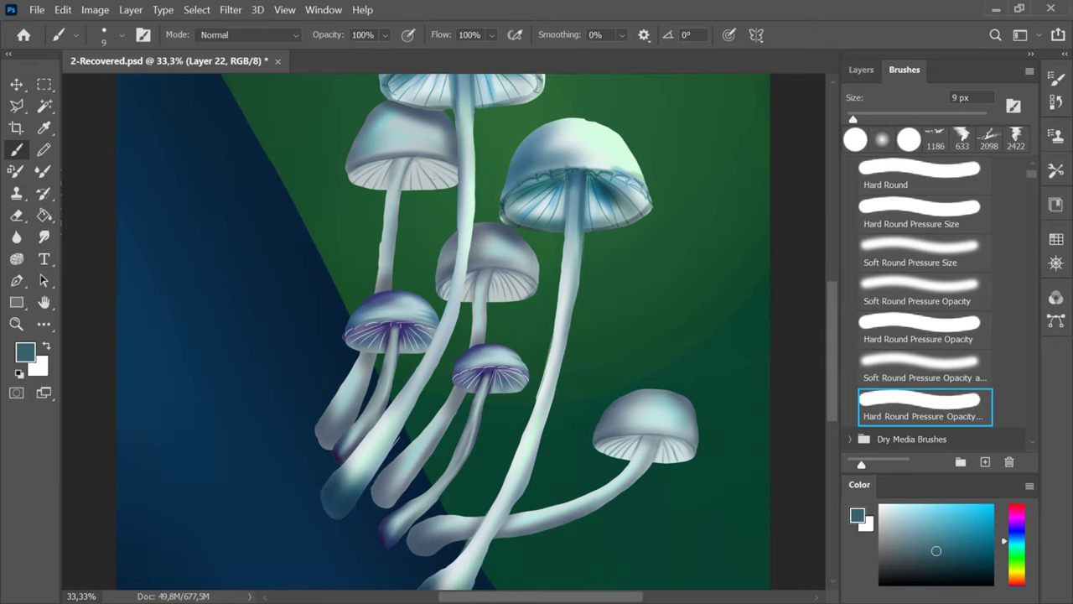
{"action": "key", "text": "ctrl+s"}
{"action": "key", "text": "ctrl+minus"}
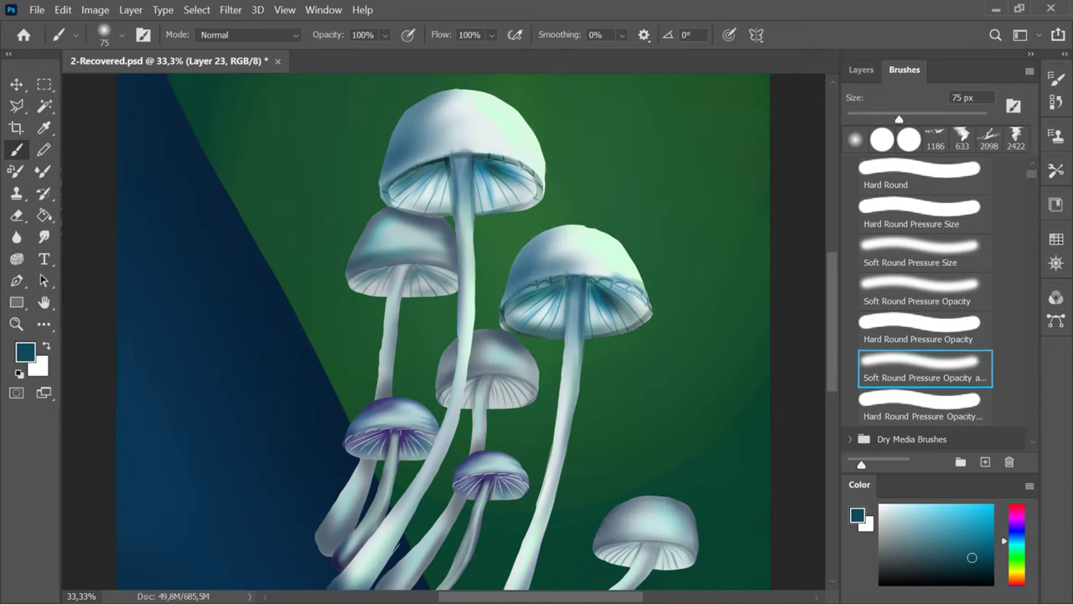
- Shade the undersides of the lower rear and curved-stem caps and the curved stem's top in dark teal with a 75 px soft brush
{"action": "mouse_move", "coordinate": [461, 394]}
{"action": "left_mouse_down"}
{"action": "mouse_move", "coordinate": [482, 434]}
{"action": "mouse_move", "coordinate": [527, 392]}
{"action": "left_mouse_up"}
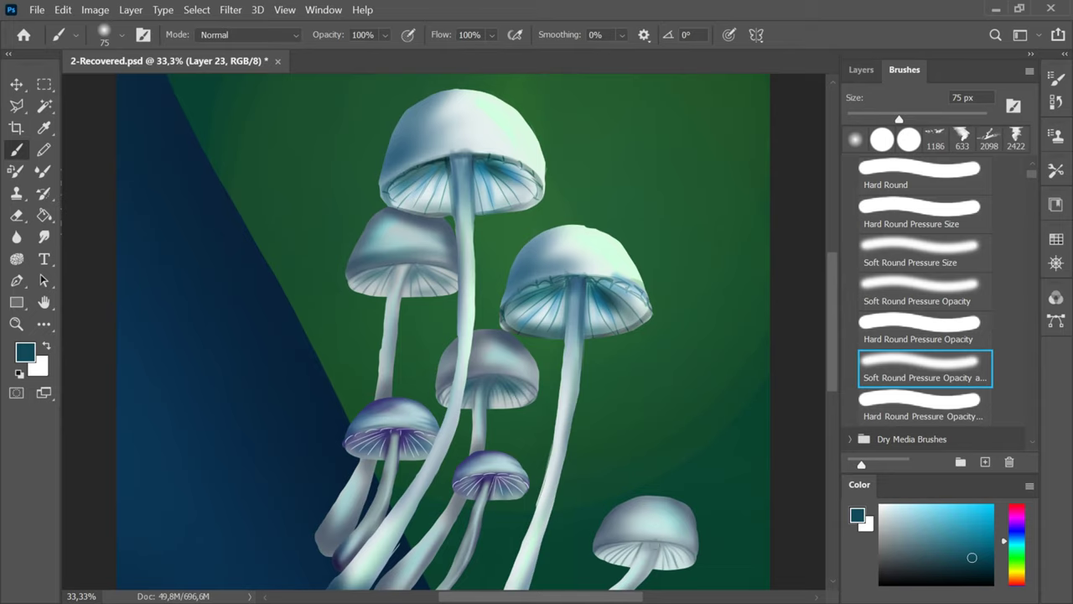
{"action": "left_click_drag", "start_coordinate": [640, 547], "coordinate": [679, 549]}
{"action": "left_click_drag", "start_coordinate": [636, 546], "coordinate": [604, 548]}
{"action": "scroll", "coordinate": [731, 302], "scroll_direction": "down", "scroll_amount": 3}
{"action": "mouse_move", "coordinate": [640, 435]}
{"action": "left_mouse_down"}
{"action": "mouse_move", "coordinate": [654, 432]}
{"action": "mouse_move", "coordinate": [597, 493]}
{"action": "left_mouse_up"}
- Darken the tops and sides of the curved-stem cap and both rear grey caps in dark teal with a 149 px soft brush
{"action": "left_click", "coordinate": [934, 119]}
{"action": "left_click_drag", "start_coordinate": [602, 417], "coordinate": [639, 388]}
{"action": "left_click_drag", "start_coordinate": [689, 419], "coordinate": [650, 385]}
{"action": "left_click_drag", "start_coordinate": [444, 257], "coordinate": [489, 221]}
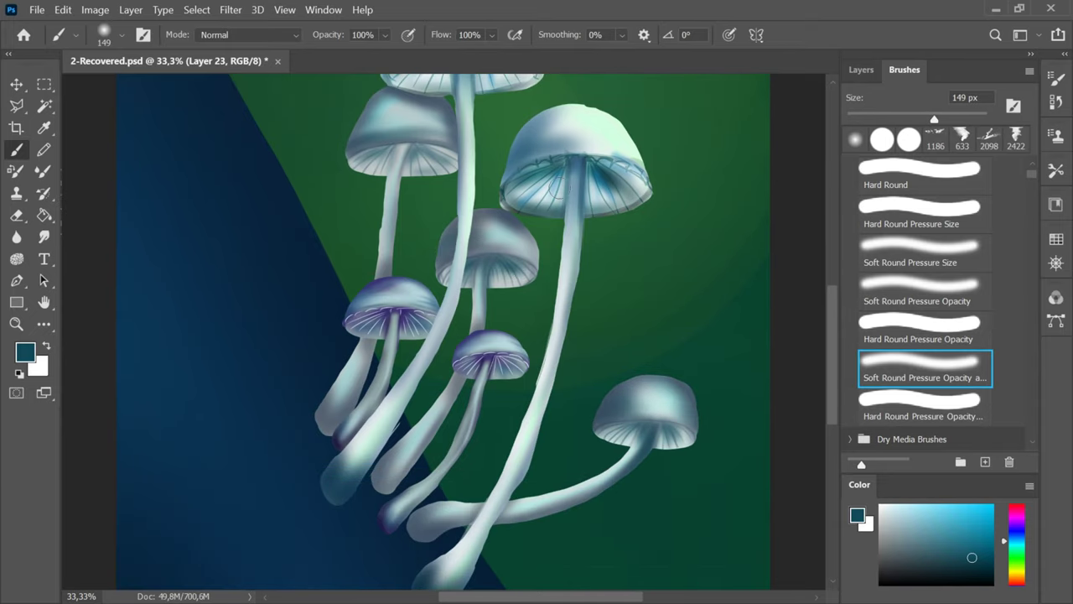
{"action": "mouse_move", "coordinate": [444, 132]}
{"action": "left_mouse_down"}
{"action": "mouse_move", "coordinate": [435, 92]}
{"action": "mouse_move", "coordinate": [399, 114]}
{"action": "left_mouse_up"}
- Shade the tallest rear mushroom's upper stem in dark teal with an 87 px soft brush, undoing a long stem stroke
{"action": "left_click", "coordinate": [907, 119]}
{"action": "left_click_drag", "start_coordinate": [399, 151], "coordinate": [386, 240]}
{"action": "key", "text": "ctrl+z"}
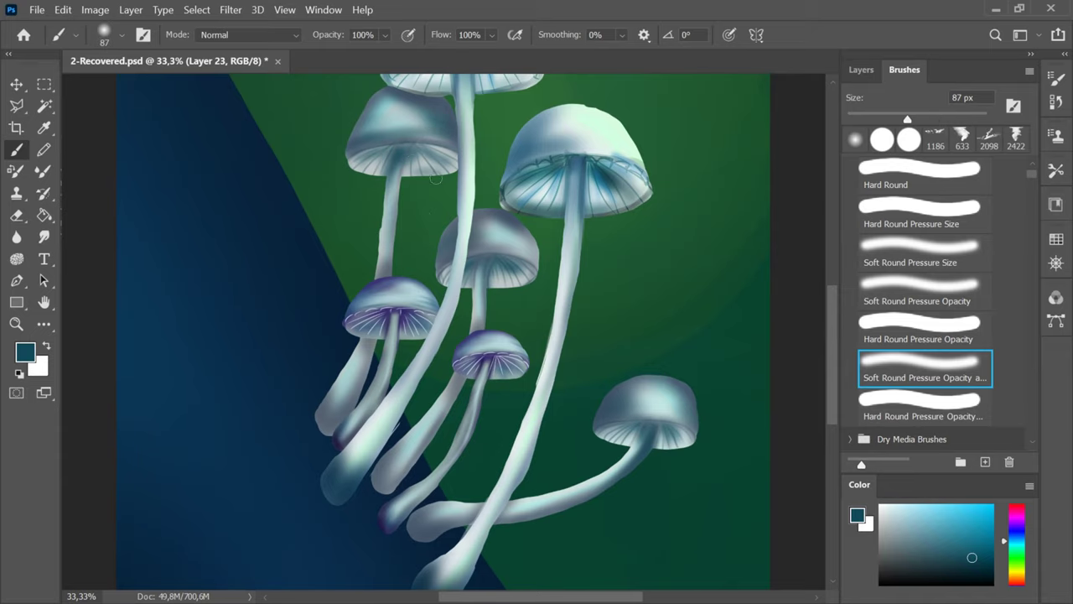
{"action": "key", "text": "ctrl+minus"}
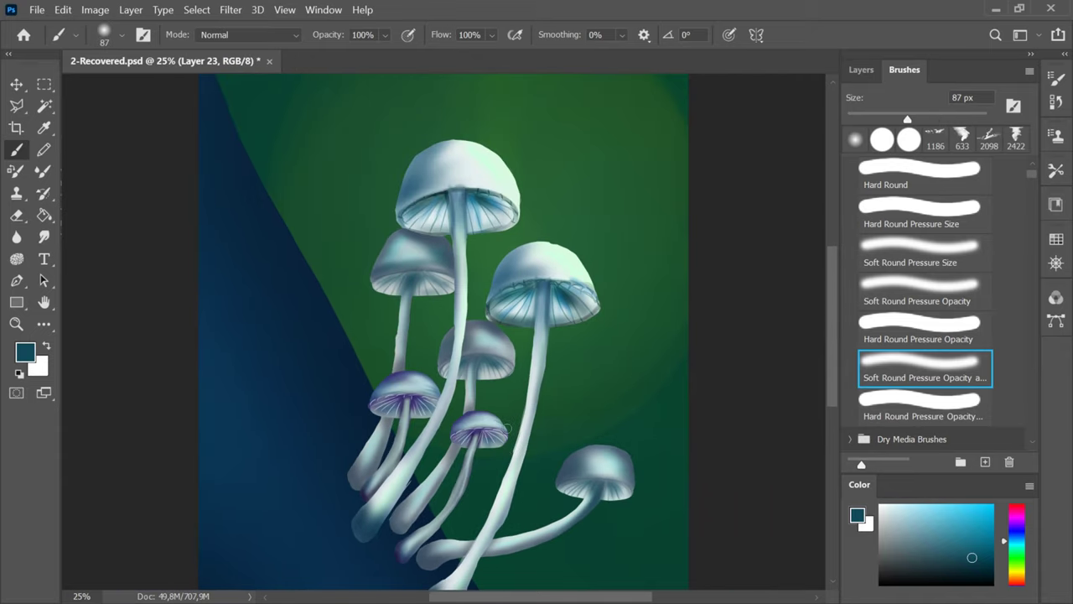
- Toggle Layer 12's visibility to check its contents and select Layer 16 below it
{"action": "key", "text": "ctrl+minus"}
{"action": "left_click", "coordinate": [861, 70]}
{"action": "scroll", "coordinate": [963, 224], "scroll_direction": "up", "scroll_amount": 5}
{"action": "left_click", "coordinate": [930, 210]}
{"action": "left_click", "coordinate": [855, 211]}
{"action": "left_click", "coordinate": [855, 211]}
{"action": "left_click", "coordinate": [943, 245]}
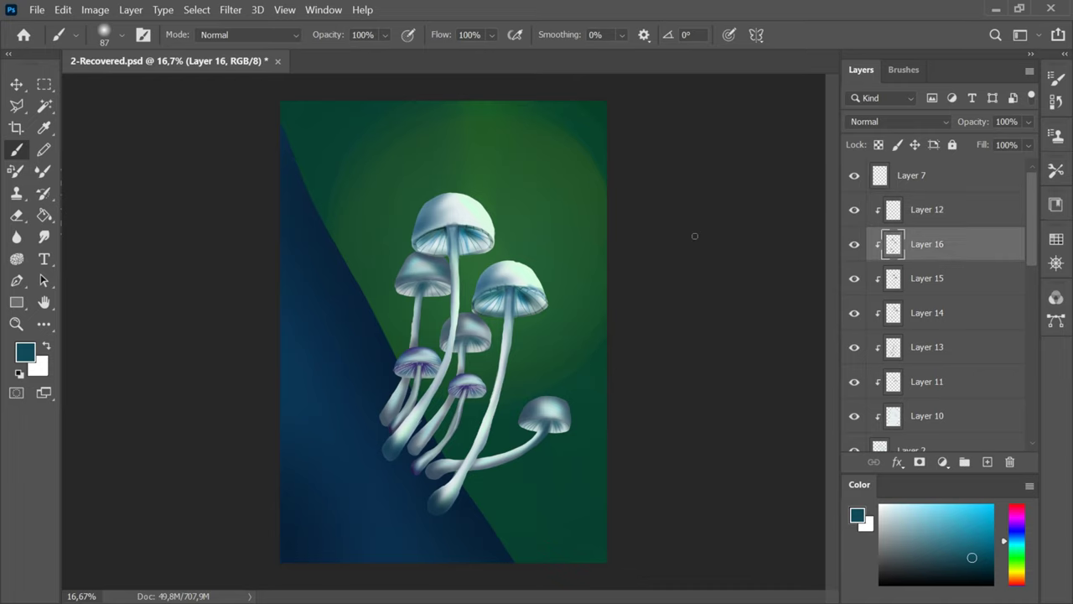
- Shade the two large caps and the tallest mushroom's stem in a sampled muted blue with a large soft brush, and save
{"action": "left_click", "coordinate": [494, 275], "text": "alt"}
{"action": "left_click", "coordinate": [904, 70]}
{"action": "left_click", "coordinate": [935, 119]}
{"action": "left_click_drag", "start_coordinate": [538, 291], "coordinate": [500, 264]}
{"action": "left_click_drag", "start_coordinate": [492, 245], "coordinate": [456, 199]}
{"action": "mouse_move", "coordinate": [483, 212]}
{"action": "left_mouse_down"}
{"action": "mouse_move", "coordinate": [444, 199]}
{"action": "mouse_move", "coordinate": [475, 221]}
{"action": "mouse_move", "coordinate": [459, 352]}
{"action": "mouse_move", "coordinate": [420, 440]}
{"action": "left_mouse_up"}
{"action": "key", "text": "ctrl+s"}
- Shade the two large mushrooms' stems down to their bases in muted blue with a 54 px soft brush, and save
{"action": "key", "text": "ctrl+plus"}
{"action": "left_click", "coordinate": [867, 119]}
{"action": "left_click", "coordinate": [884, 119]}
{"action": "key", "text": "ctrl+plus"}
{"action": "key", "text": "ctrl+minus"}
{"action": "mouse_move", "coordinate": [547, 313]}
{"action": "left_mouse_down"}
{"action": "mouse_move", "coordinate": [521, 455]}
{"action": "mouse_move", "coordinate": [464, 574]}
{"action": "left_mouse_up"}
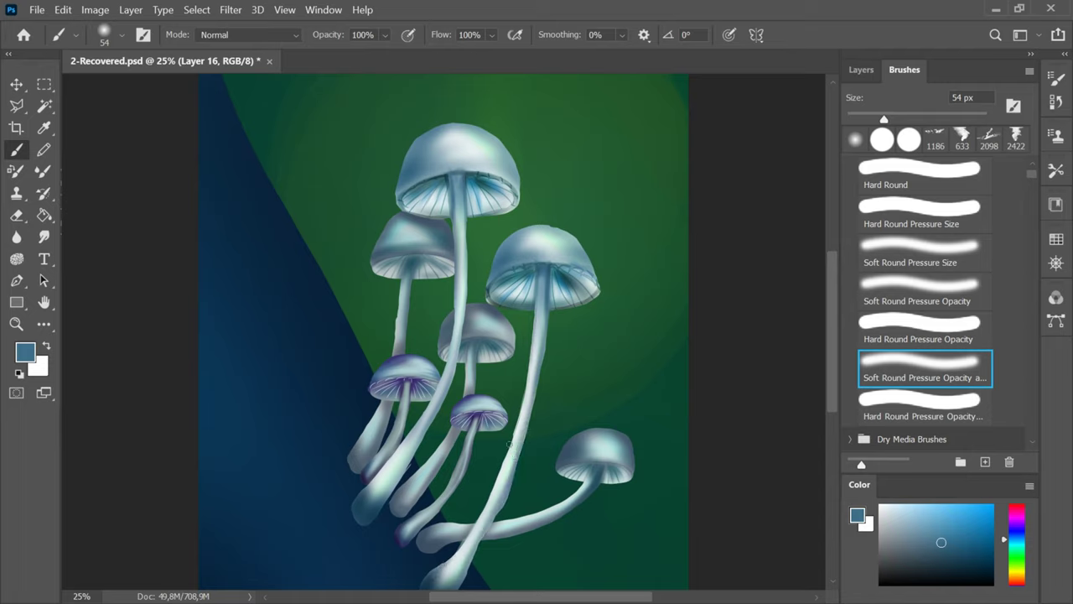
{"action": "left_click_drag", "start_coordinate": [403, 440], "coordinate": [370, 478]}
{"action": "key", "text": "ctrl+s"}
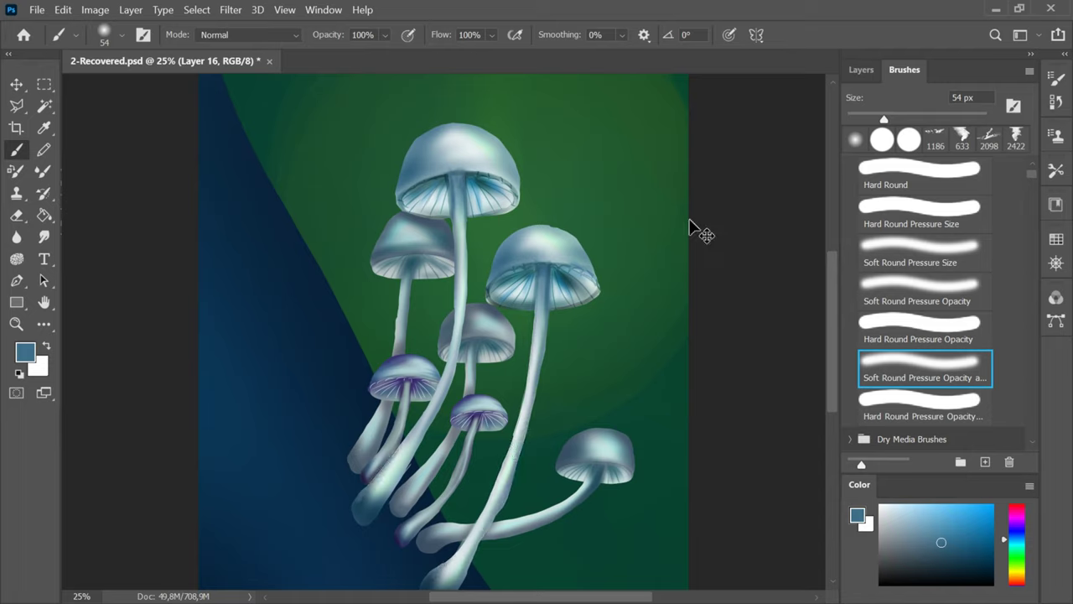
- Add a new clipped layer for the large mushrooms and place it directly above Layer 12
{"action": "left_click", "coordinate": [861, 69]}
{"action": "left_click", "coordinate": [939, 210]}
{"action": "left_click", "coordinate": [988, 462]}
{"action": "key", "text": "ctrl+z"}
{"action": "left_click", "coordinate": [939, 278]}
{"action": "left_click", "coordinate": [988, 462]}
{"action": "left_click_drag", "start_coordinate": [964, 278], "coordinate": [964, 194]}
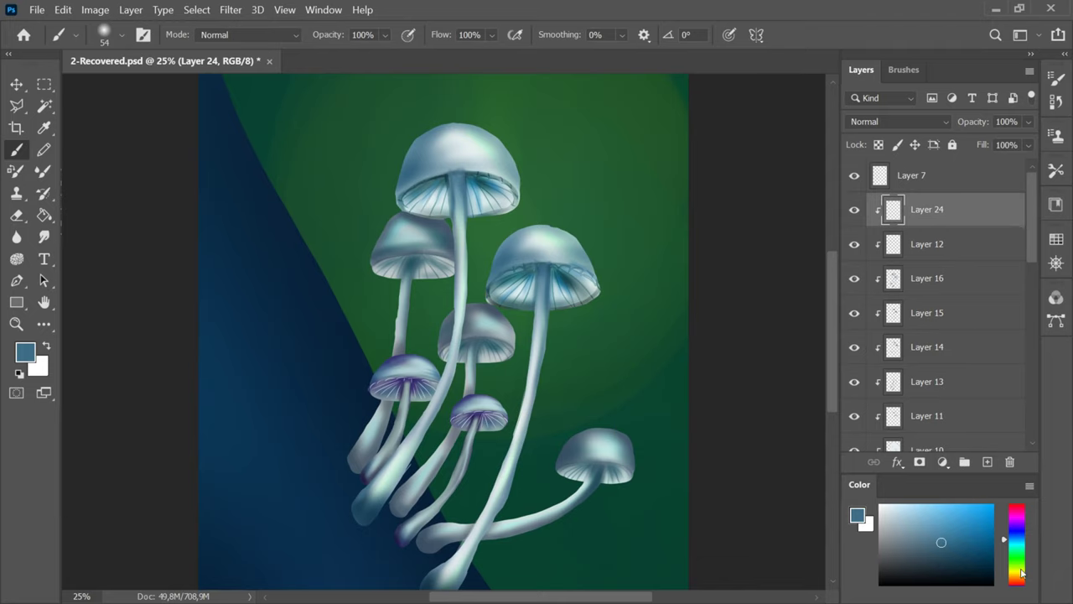
- Paint a yellow highlight on top of the tallest mushroom's cap with a 100 px hard pressure-opacity brush
{"action": "left_click", "coordinate": [1017, 572]}
{"action": "left_click", "coordinate": [963, 516]}
{"action": "key", "text": "ctrl+minus"}
{"action": "left_click", "coordinate": [904, 69]}
{"action": "left_click", "coordinate": [947, 406]}
{"action": "key", "text": "bracketright"}
{"action": "key", "text": "bracketright"}
{"action": "key", "text": "bracketright"}
{"action": "key", "text": "bracketright"}
{"action": "key", "text": "bracketright"}
{"action": "key", "text": "bracketright"}
{"action": "key", "text": "bracketright"}
{"action": "key", "text": "bracketright"}
{"action": "key", "text": "bracketright"}
{"action": "key", "text": "bracketright"}
{"action": "key", "text": "bracketright"}
{"action": "key", "text": "bracketright"}
{"action": "left_click_drag", "start_coordinate": [456, 200], "coordinate": [481, 211]}
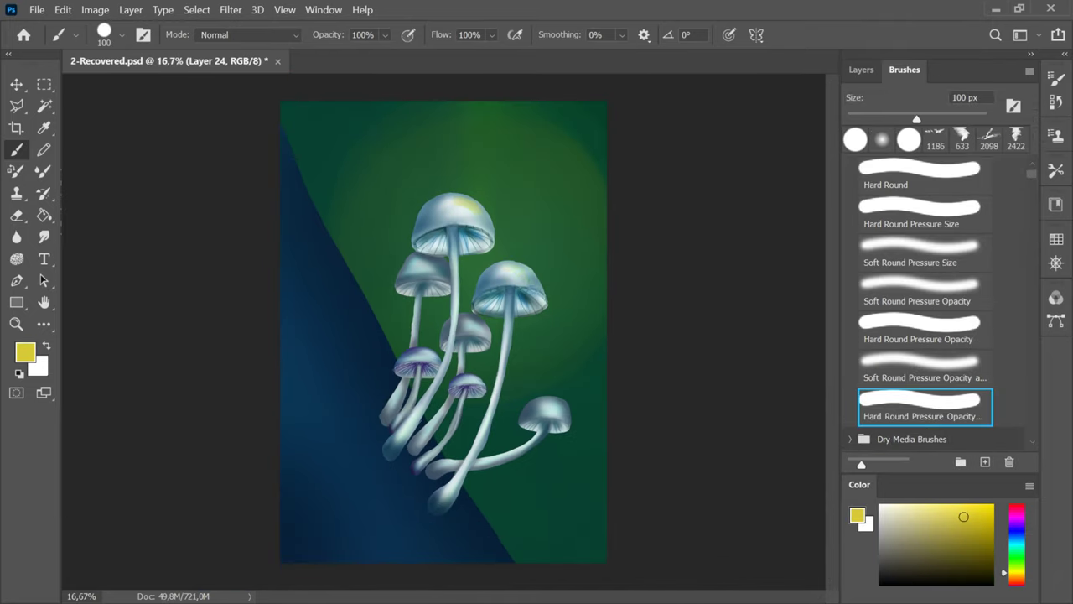
- Paint yellow highlights along the tallest mushroom's stem with a smaller hard brush, and enlarge the brush to 60 px
{"action": "left_click_drag", "start_coordinate": [916, 119], "coordinate": [862, 119]}
{"action": "mouse_move", "coordinate": [454, 337]}
{"action": "left_mouse_down"}
{"action": "mouse_move", "coordinate": [398, 441]}
{"action": "mouse_move", "coordinate": [414, 415]}
{"action": "left_mouse_up"}
{"action": "key", "text": "bracketright"}
{"action": "key", "text": "bracketright"}
{"action": "key", "text": "bracketright"}
{"action": "key", "text": "bracketright"}
{"action": "key", "text": "bracketright"}
{"action": "key", "text": "bracketright"}
{"action": "key", "text": "bracketright"}
- Set the yellow layer's blend mode to Divide, paint stronger yellow over the large mushrooms' stems and caps, and save
{"action": "left_click", "coordinate": [861, 69]}
{"action": "left_click", "coordinate": [895, 122]}
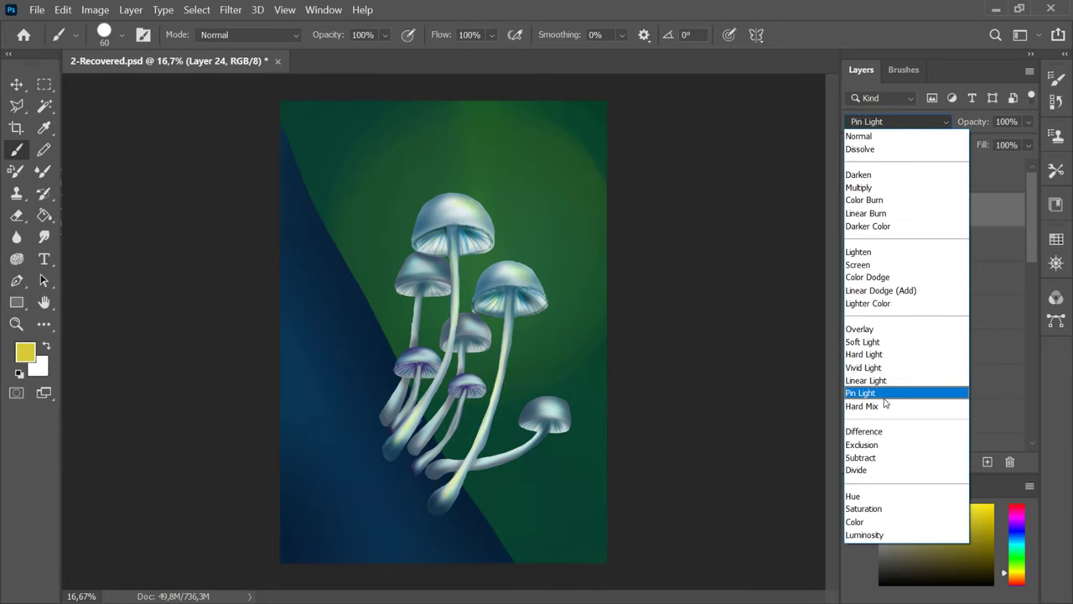
{"action": "left_click", "coordinate": [876, 469]}
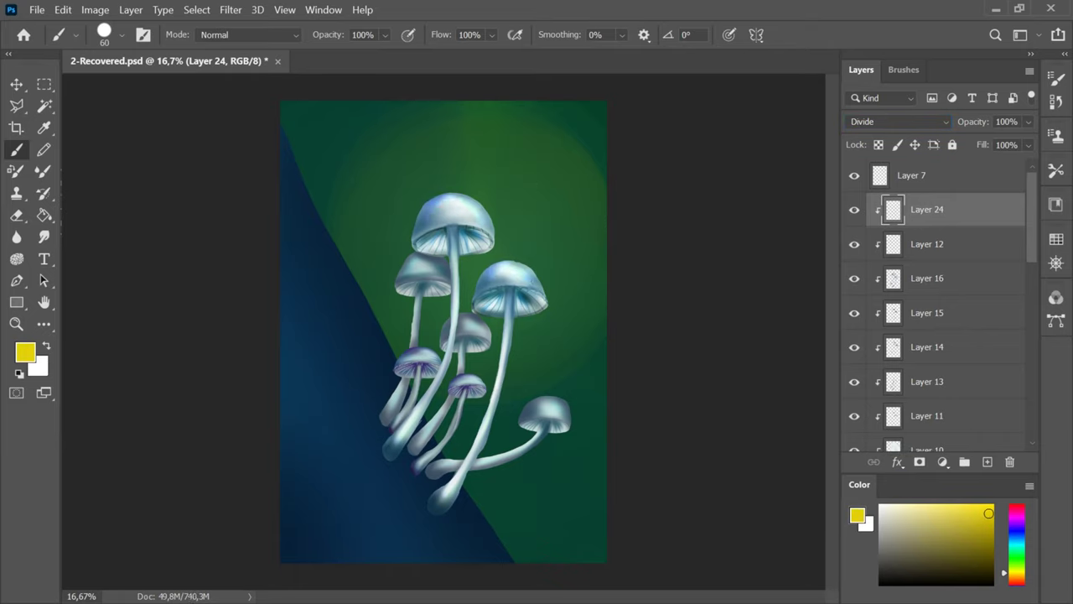
{"action": "left_click_drag", "start_coordinate": [449, 348], "coordinate": [422, 421]}
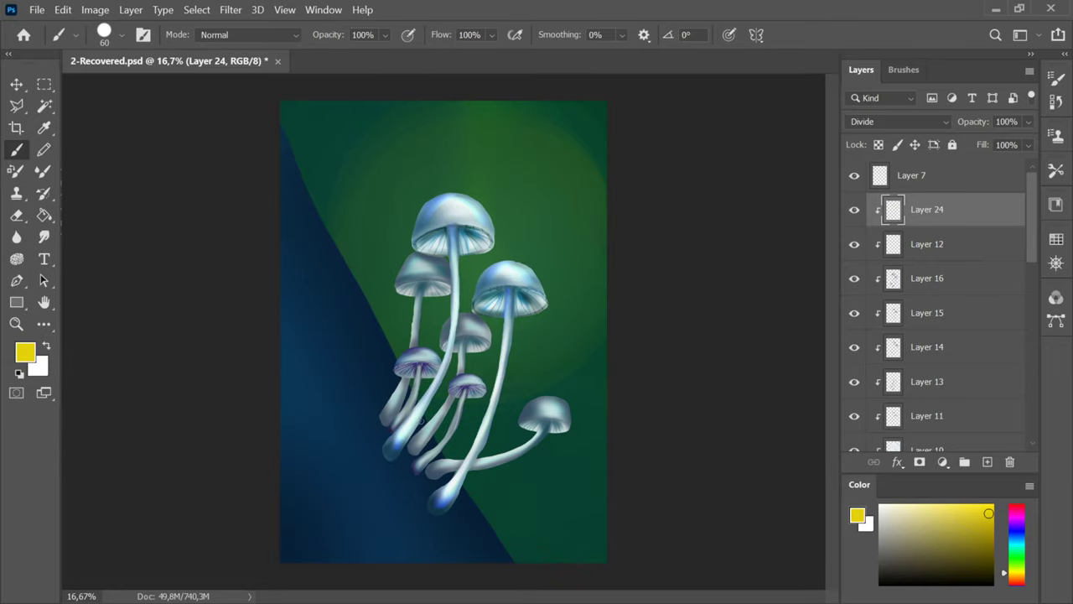
{"action": "left_click", "coordinate": [904, 69]}
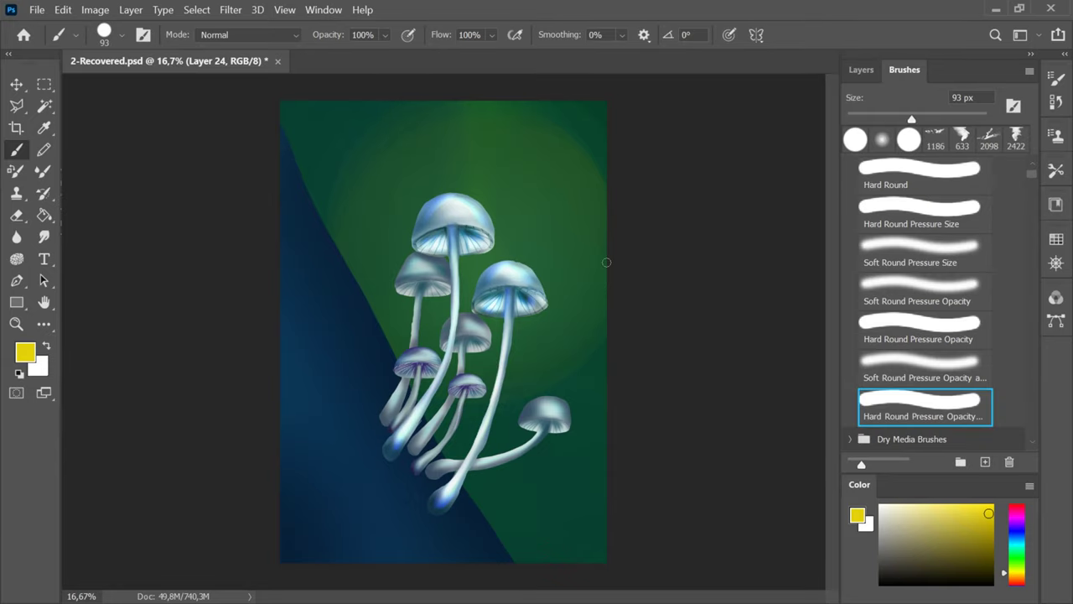
{"action": "key", "text": "ctrl+s"}
- Add a clipped layer above Layer 19 for the small purple mushrooms and set its blend mode to Divide
{"action": "left_click", "coordinate": [861, 70]}
{"action": "left_click_drag", "start_coordinate": [1031, 254], "coordinate": [1034, 321]}
{"action": "left_click", "coordinate": [977, 308]}
{"action": "left_click", "coordinate": [987, 462]}
{"action": "left_click", "coordinate": [982, 323], "text": "alt"}
{"action": "left_click", "coordinate": [897, 122]}
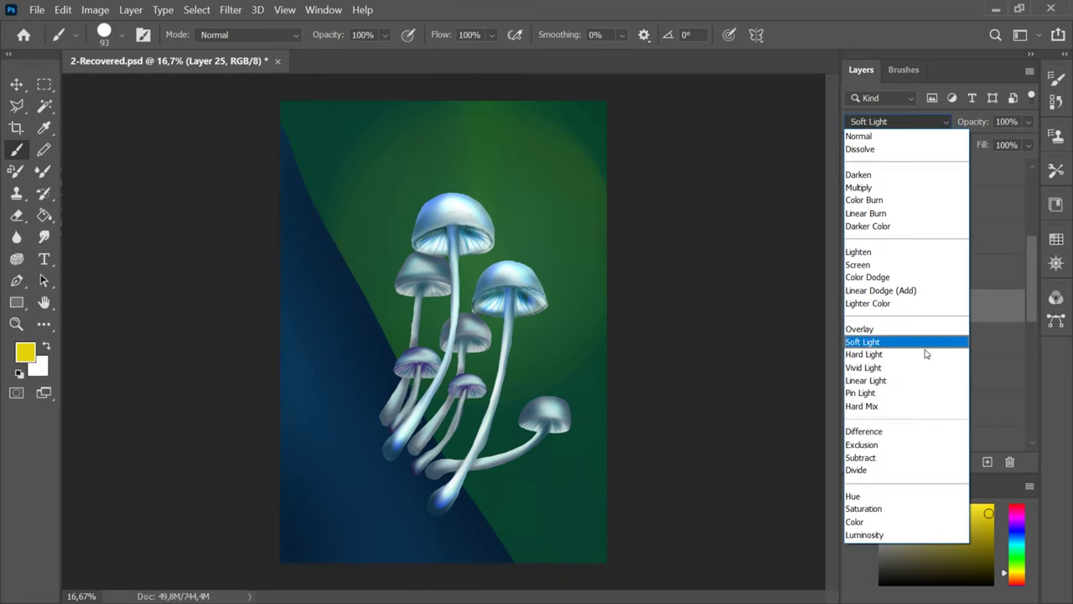
{"action": "left_click", "coordinate": [868, 467]}
- Paint yellow over the caps and stems of the two small purple mushrooms with a 43 px hard brush
{"action": "key", "text": "ctrl+plus"}
{"action": "left_click", "coordinate": [904, 69]}
{"action": "left_click", "coordinate": [854, 140]}
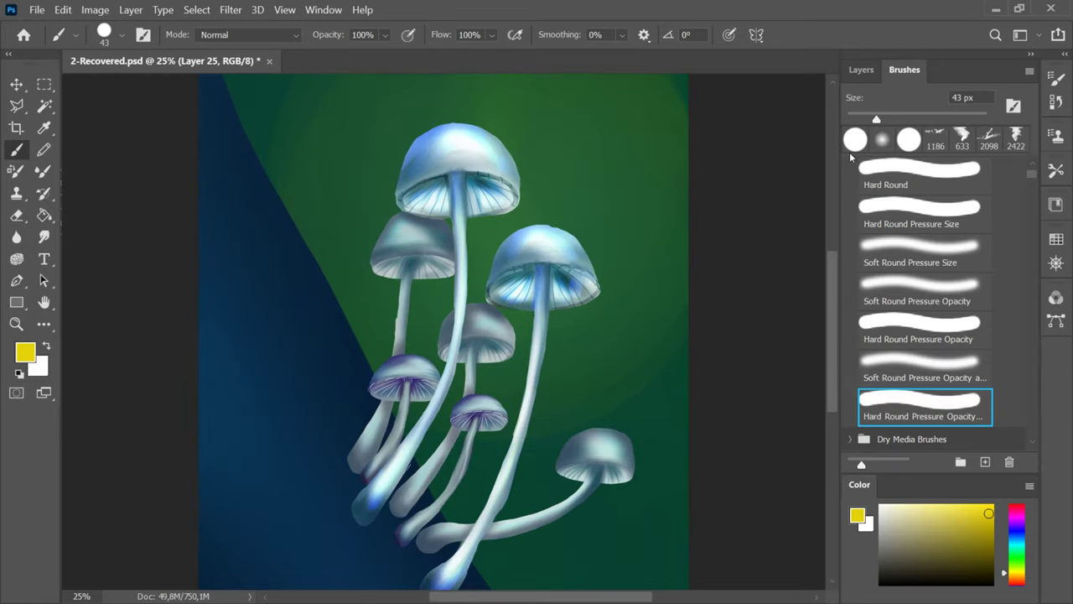
{"action": "left_click_drag", "start_coordinate": [405, 372], "coordinate": [402, 367]}
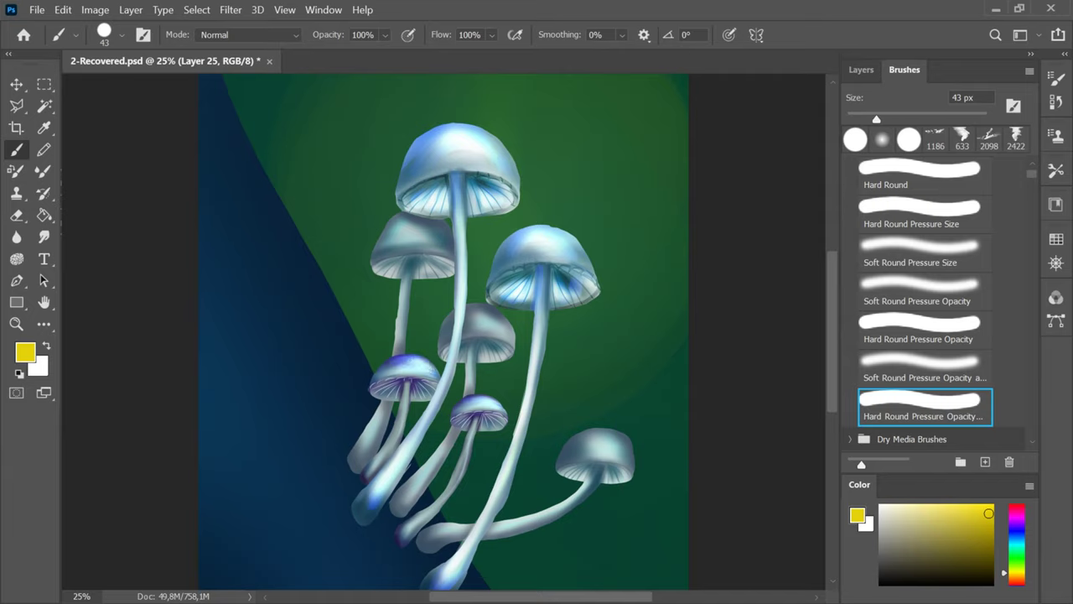
{"action": "left_click_drag", "start_coordinate": [474, 420], "coordinate": [412, 526]}
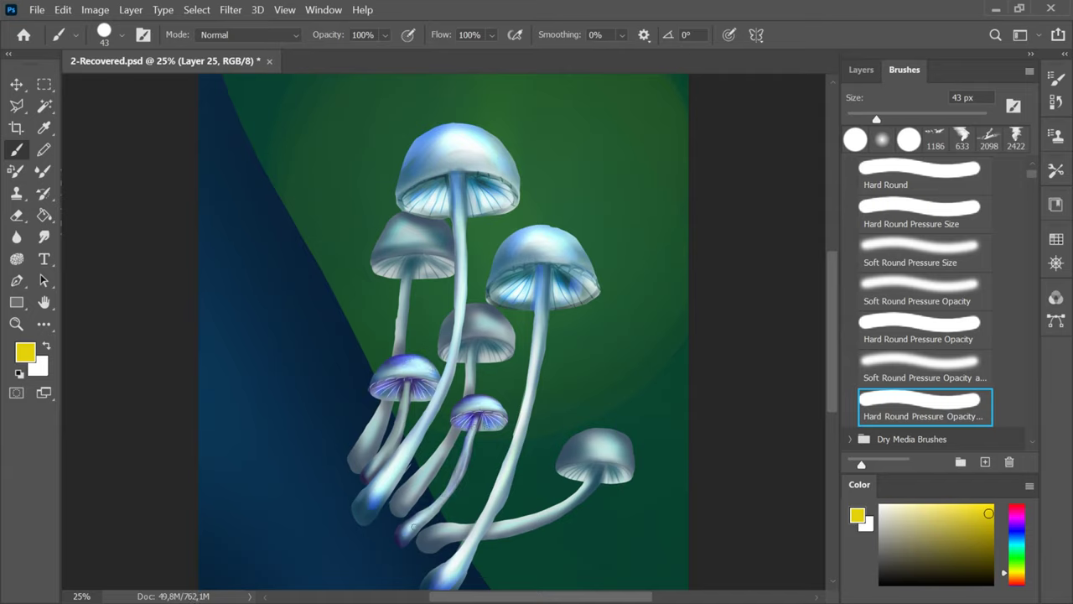
{"action": "left_click_drag", "start_coordinate": [404, 387], "coordinate": [374, 474]}
- Add another clipped layer above Layer 25 and paint the two small mushrooms' stem bases green with the 43 px hard brush
{"action": "left_click", "coordinate": [861, 71]}
{"action": "left_click", "coordinate": [927, 340]}
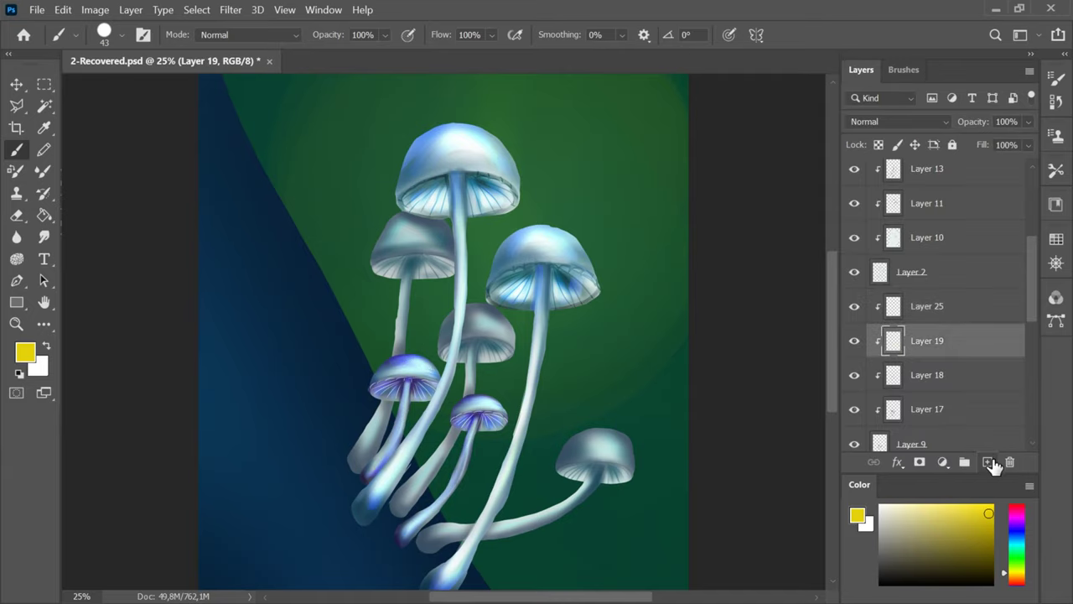
{"action": "left_click", "coordinate": [988, 462]}
{"action": "left_click", "coordinate": [1017, 555]}
{"action": "left_click", "coordinate": [981, 541]}
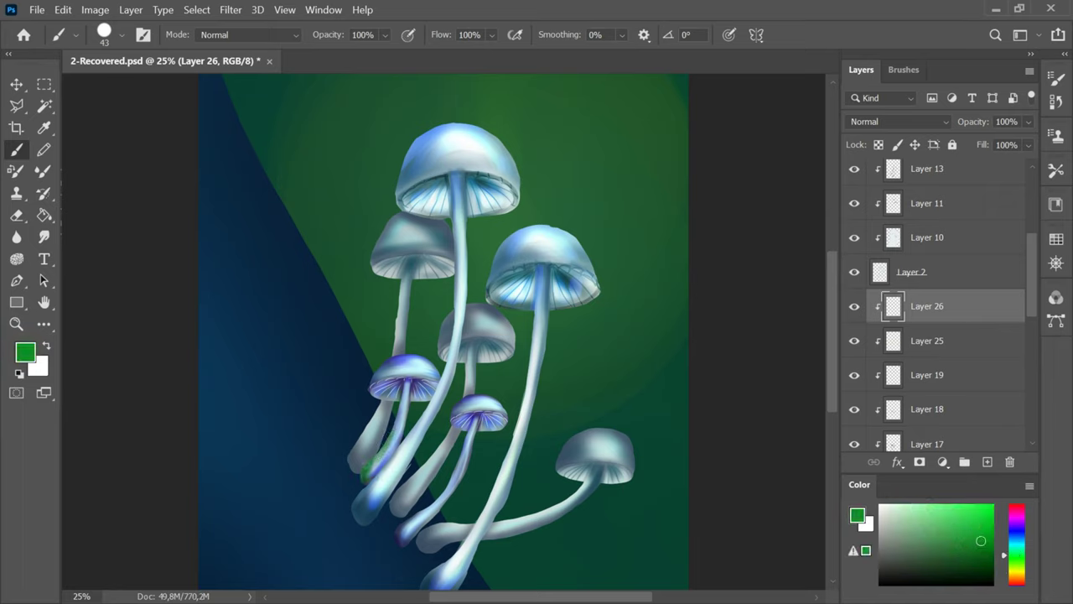
{"action": "left_click_drag", "start_coordinate": [474, 422], "coordinate": [412, 527]}
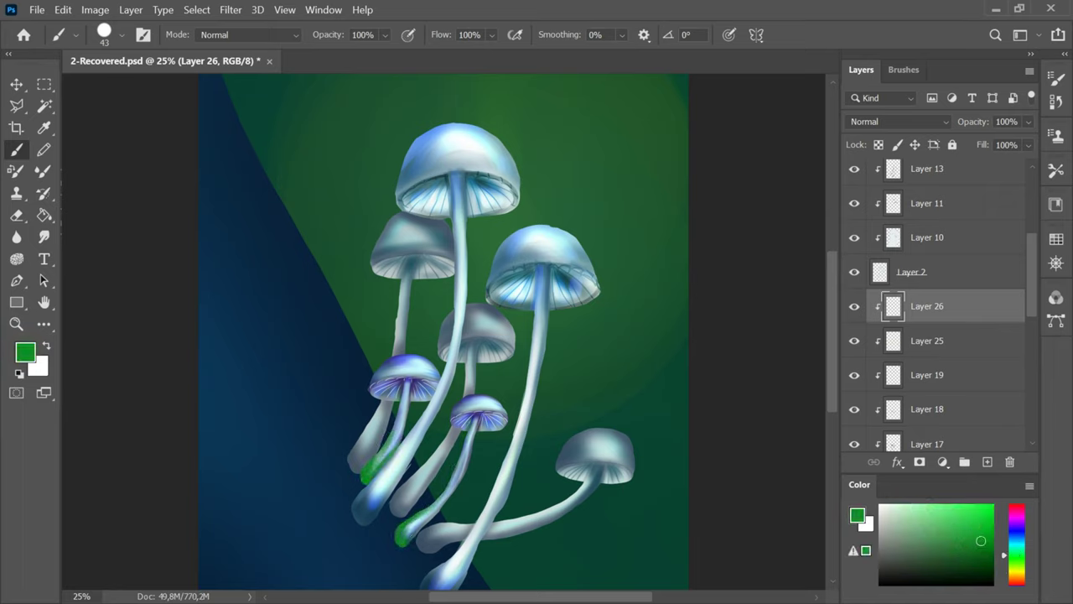
- Paint green accents along the rims and over the caps of the two small mushrooms with 17 px and 49 px hard brushes
{"action": "left_click", "coordinate": [904, 71]}
{"action": "left_click_drag", "start_coordinate": [866, 119], "coordinate": [857, 119]}
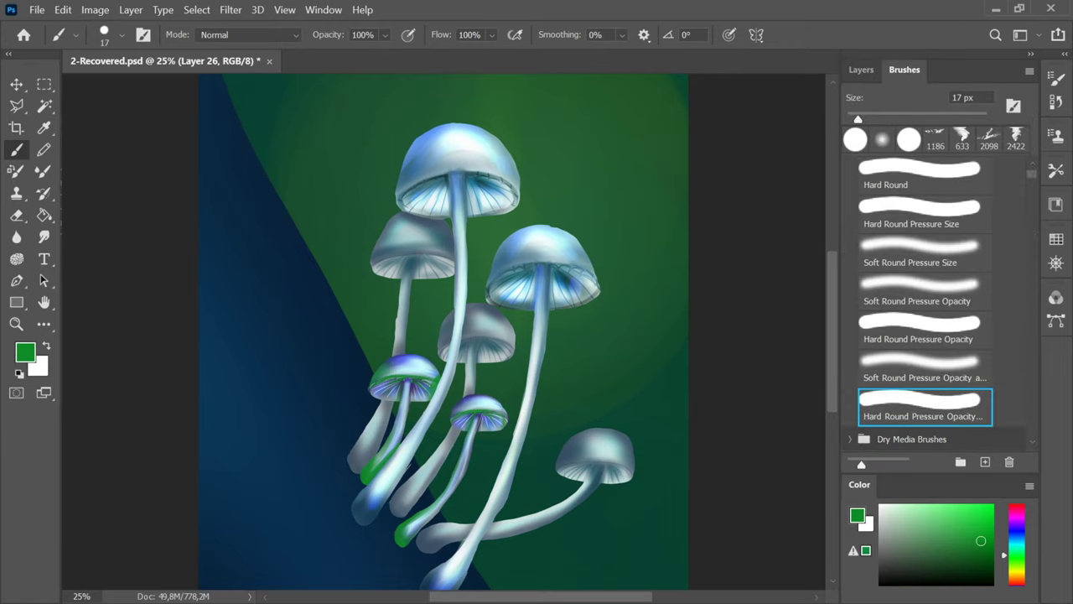
{"action": "left_click", "coordinate": [880, 118]}
- Set the green accent layer's blend mode to Soft Light and enlarge the hard brush to 60 px
{"action": "left_click", "coordinate": [861, 69]}
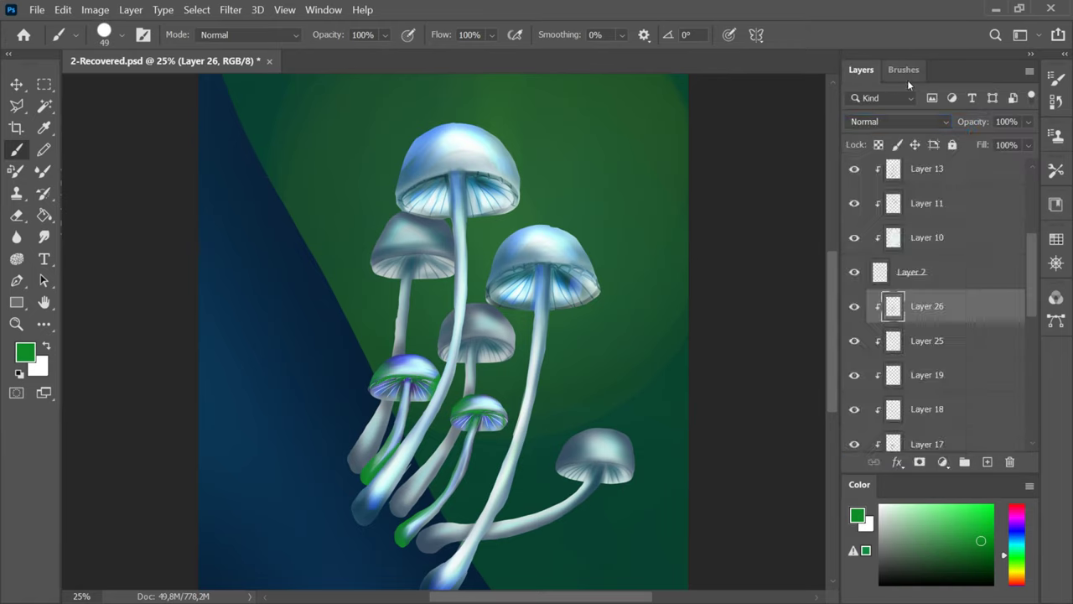
{"action": "left_click", "coordinate": [897, 121]}
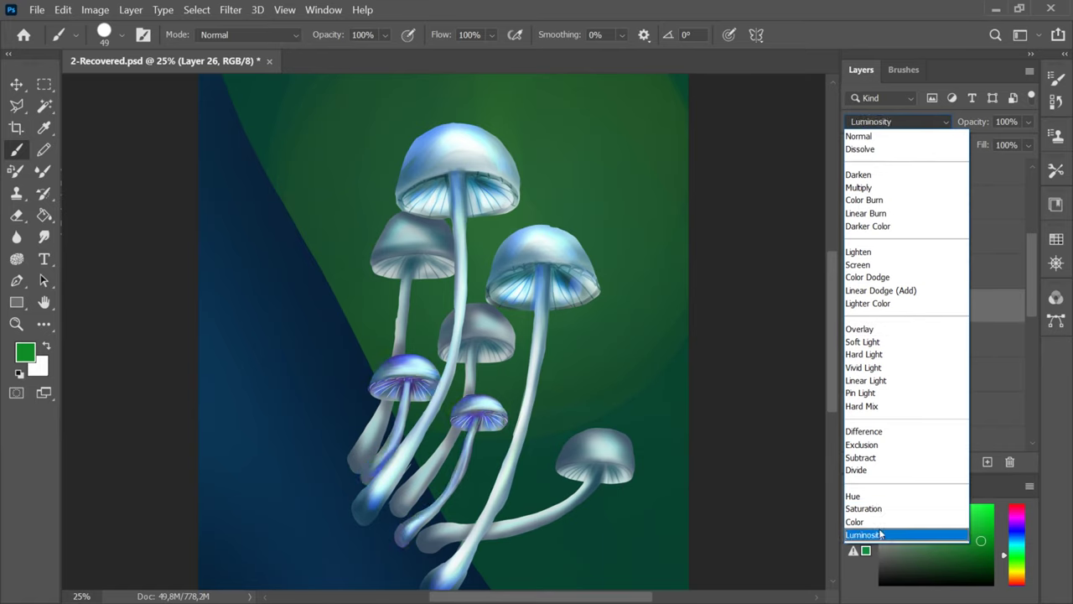
{"action": "left_click", "coordinate": [863, 341]}
{"action": "left_click", "coordinate": [904, 70]}
{"action": "left_click_drag", "start_coordinate": [883, 119], "coordinate": [888, 119]}
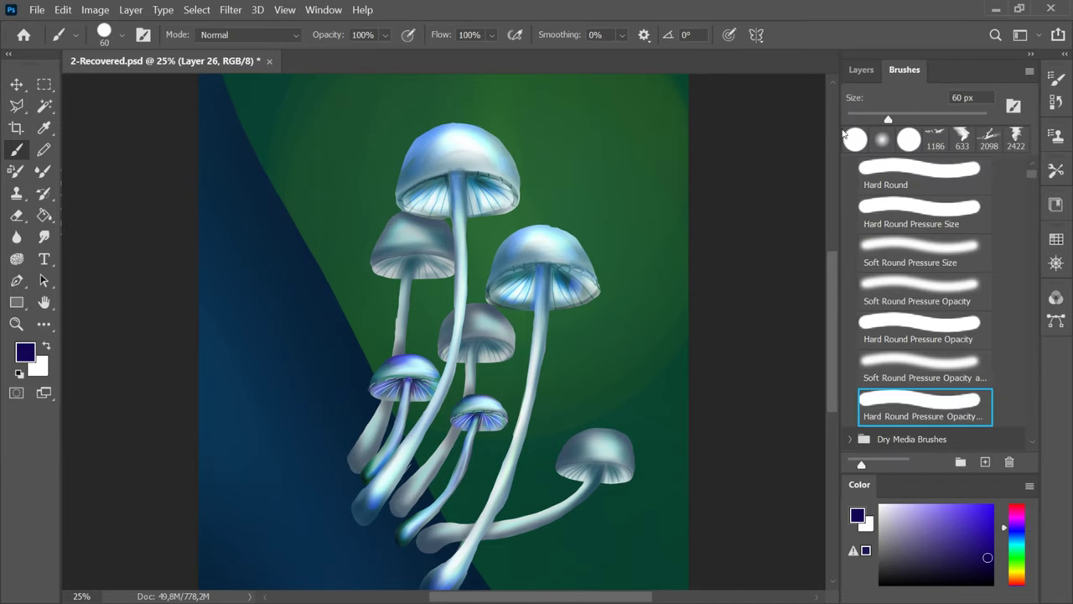
- Paint dark blue over the two small mushrooms' stem bases with the 60 px hard brush, save the file and reduce the brush to 41 px
{"action": "left_click_drag", "start_coordinate": [409, 516], "coordinate": [419, 535]}
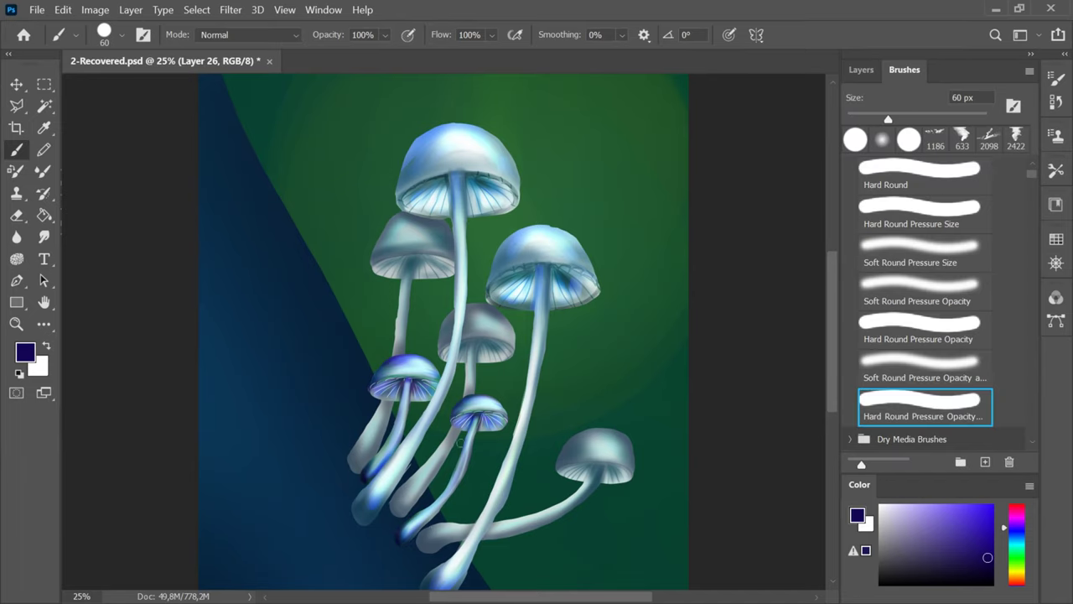
{"action": "mouse_move", "coordinate": [456, 417]}
{"action": "left_mouse_down"}
{"action": "mouse_move", "coordinate": [482, 398]}
{"action": "mouse_move", "coordinate": [426, 518]}
{"action": "left_mouse_up"}
{"action": "left_click", "coordinate": [855, 119]}
{"action": "key", "text": "ctrl+s"}
{"action": "left_click", "coordinate": [874, 119]}
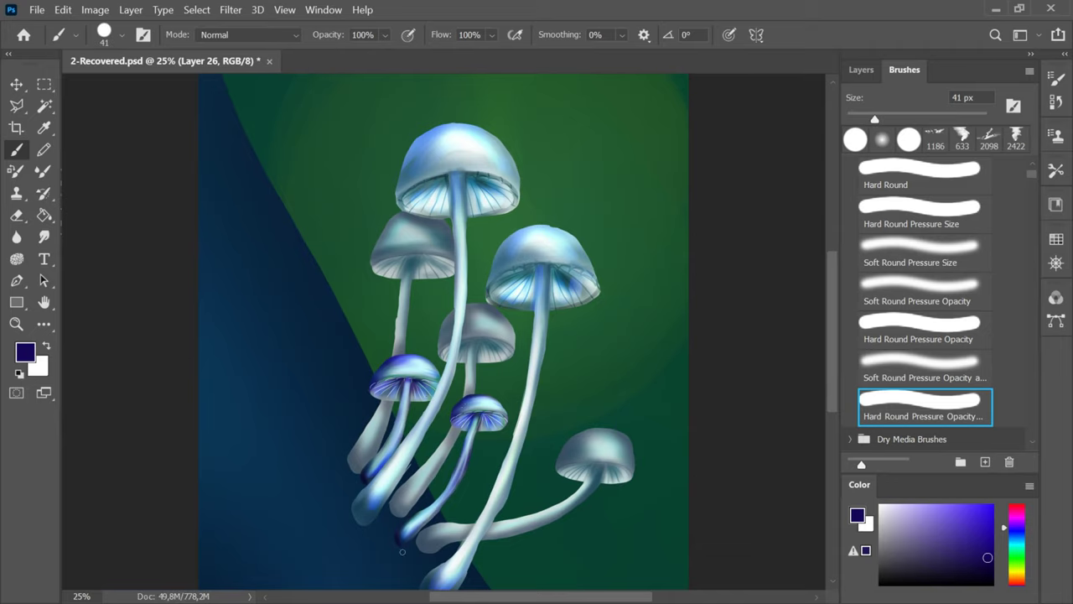
- Add a clipped layer above Layer 4 and paint muted dark green over the green background with a 2844 px hard brush
{"action": "key", "text": "ctrl+minus"}
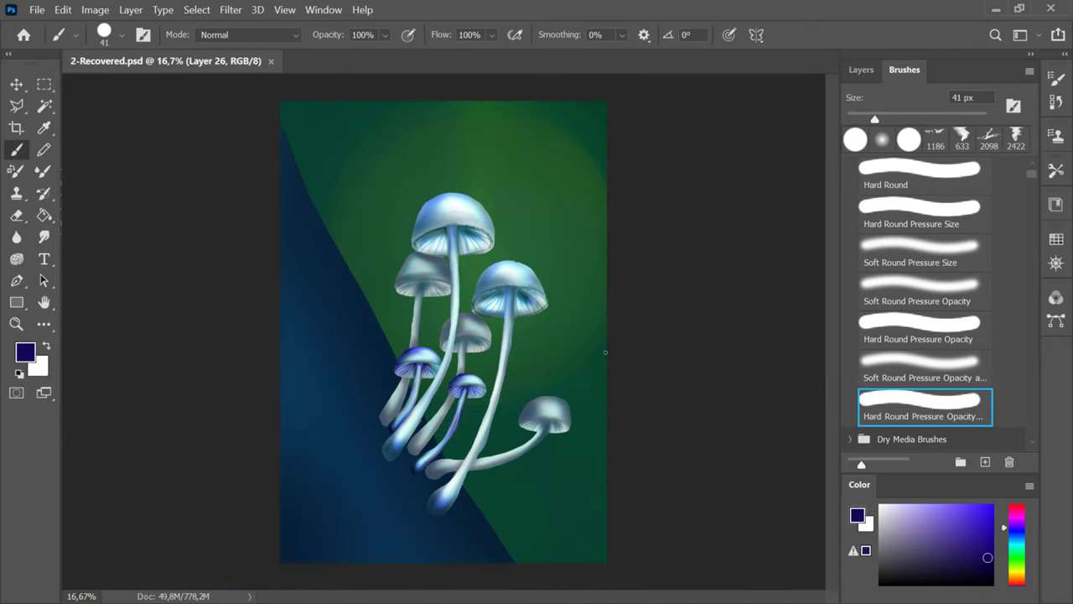
{"action": "left_click", "coordinate": [861, 70]}
{"action": "scroll", "coordinate": [956, 360], "scroll_direction": "down", "scroll_amount": 5}
{"action": "left_click", "coordinate": [955, 362]}
{"action": "left_click", "coordinate": [987, 463]}
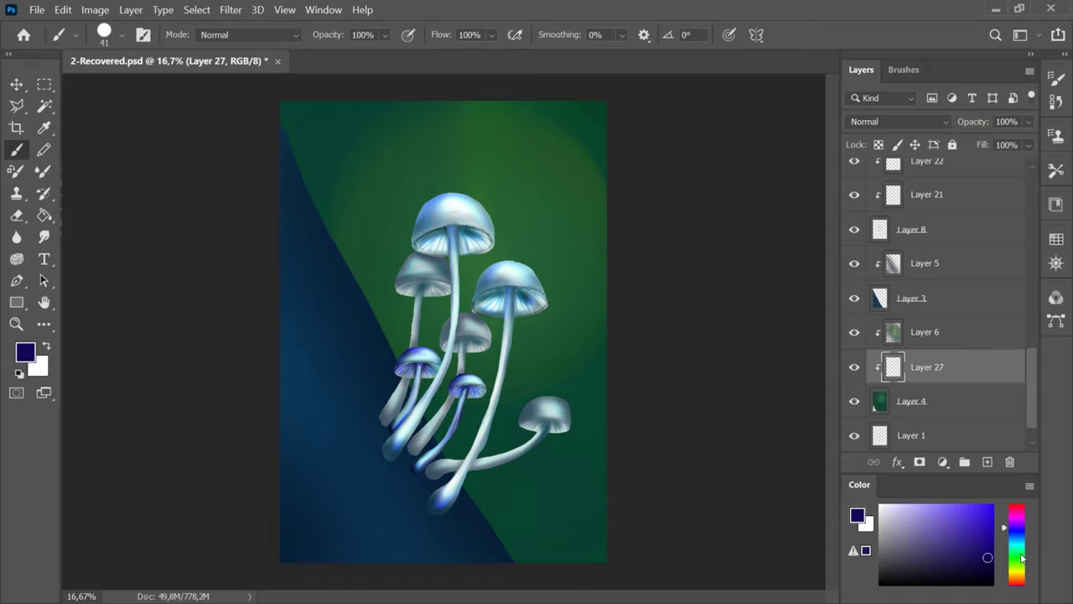
{"action": "left_click", "coordinate": [1016, 551]}
{"action": "left_click", "coordinate": [915, 552]}
{"action": "left_click", "coordinate": [905, 71]}
{"action": "left_click_drag", "start_coordinate": [959, 113], "coordinate": [980, 113]}
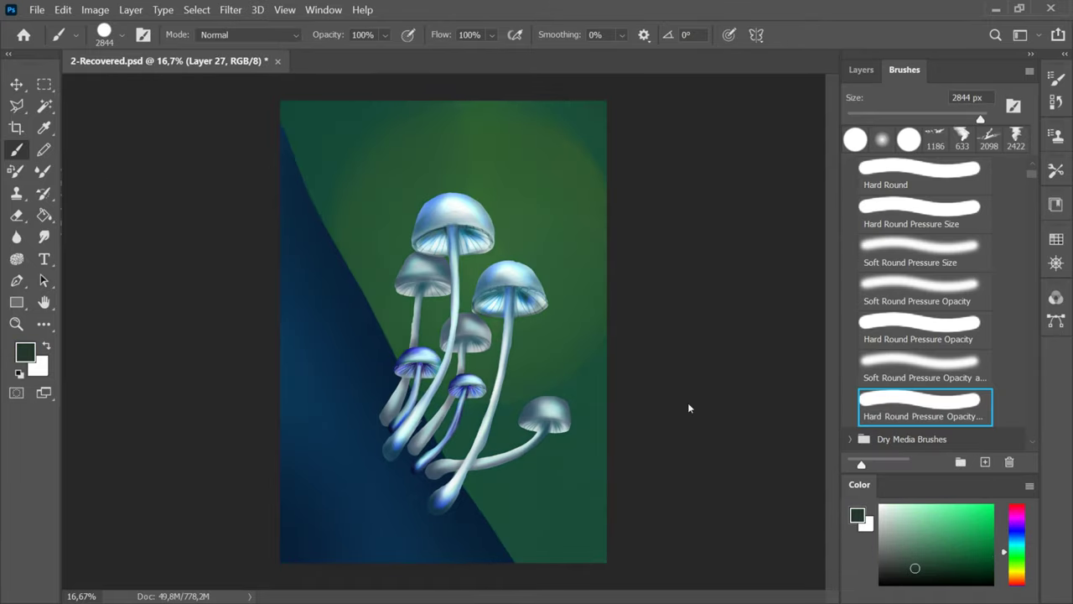
{"action": "left_click_drag", "start_coordinate": [543, 370], "coordinate": [587, 427]}
- Paint a muted dark teal over the green background with the 2844 px hard brush
{"action": "left_click", "coordinate": [1016, 545]}
{"action": "left_click", "coordinate": [908, 568]}
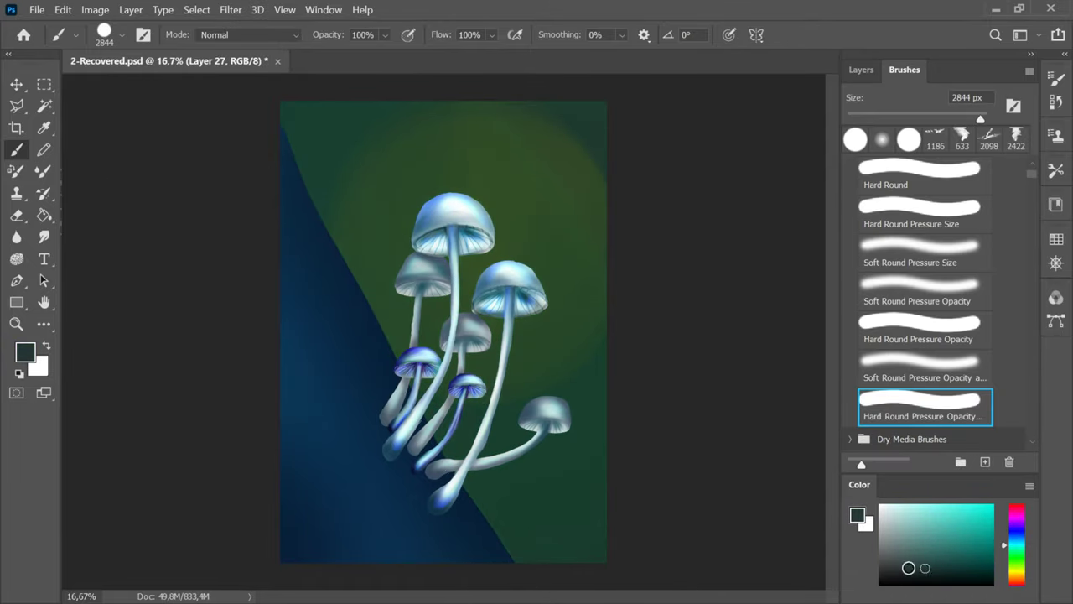
{"action": "left_click_drag", "start_coordinate": [506, 407], "coordinate": [582, 379]}
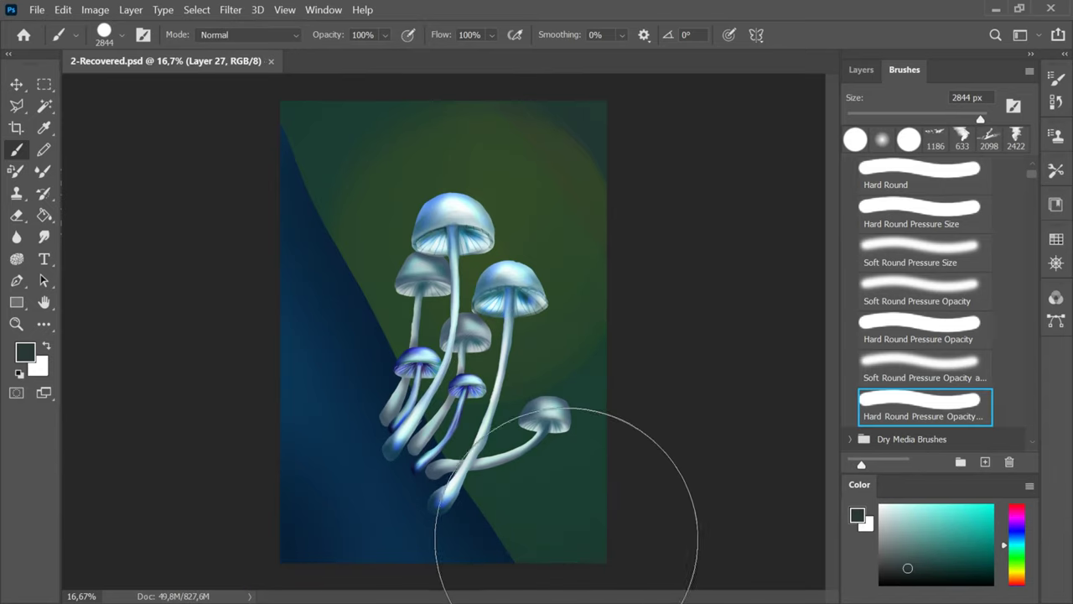
- Set Layer 27's blend mode to Saturation after trying Hard Mix, and reduce the hard brush to 183 px
{"action": "left_click", "coordinate": [915, 567]}
{"action": "left_click", "coordinate": [947, 114]}
{"action": "left_click", "coordinate": [861, 70]}
{"action": "left_click", "coordinate": [897, 121]}
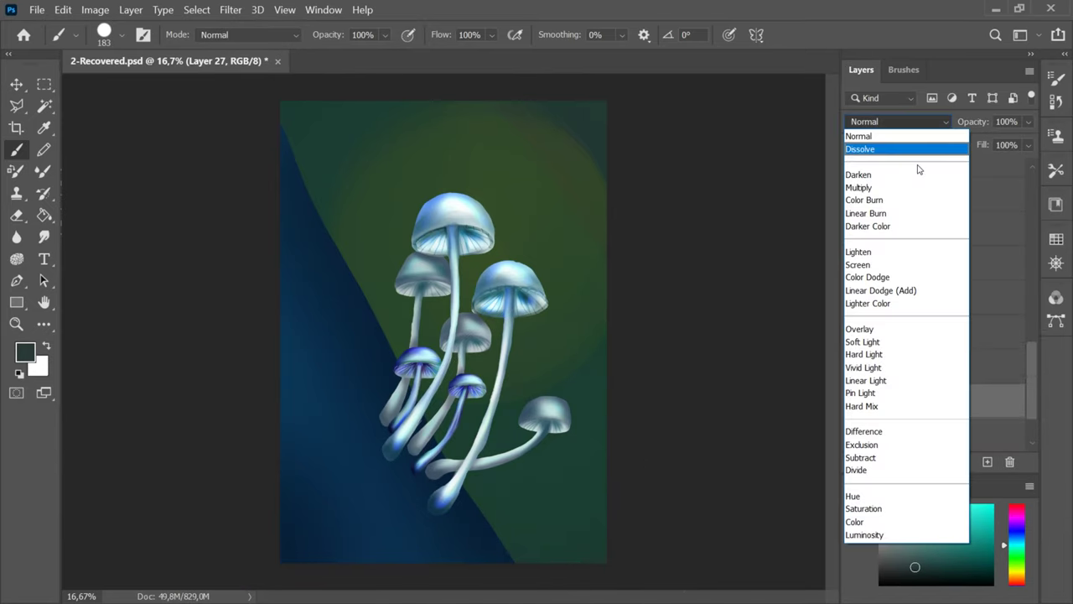
{"action": "left_click", "coordinate": [906, 407]}
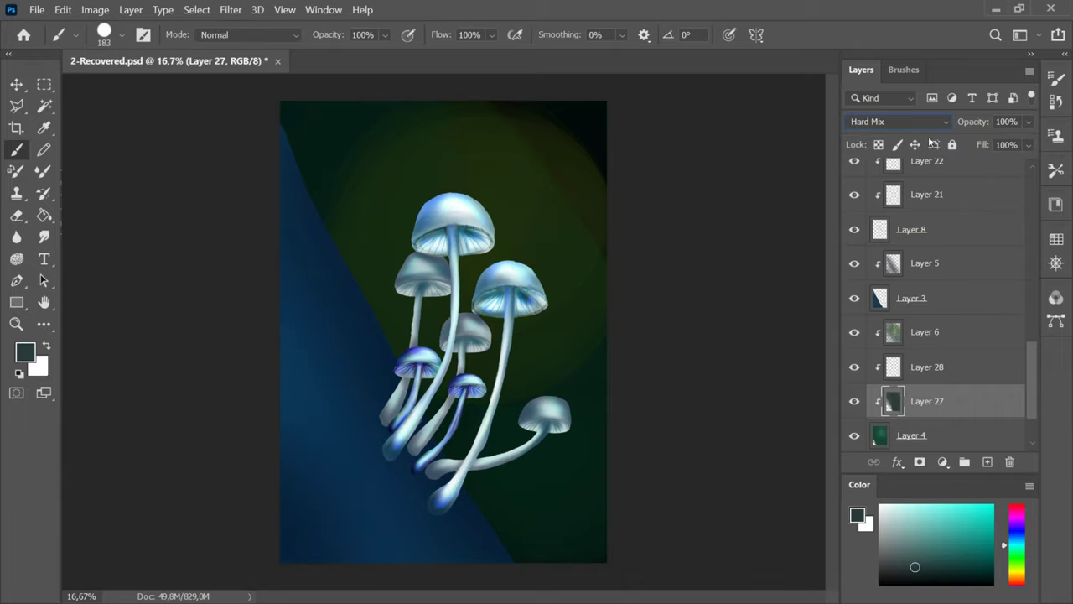
{"action": "left_click", "coordinate": [897, 121]}
{"action": "left_click", "coordinate": [902, 509]}
- Paint a more saturated dark teal across the background on Layer 27 with a 2305 px hard brush
{"action": "left_click", "coordinate": [937, 565]}
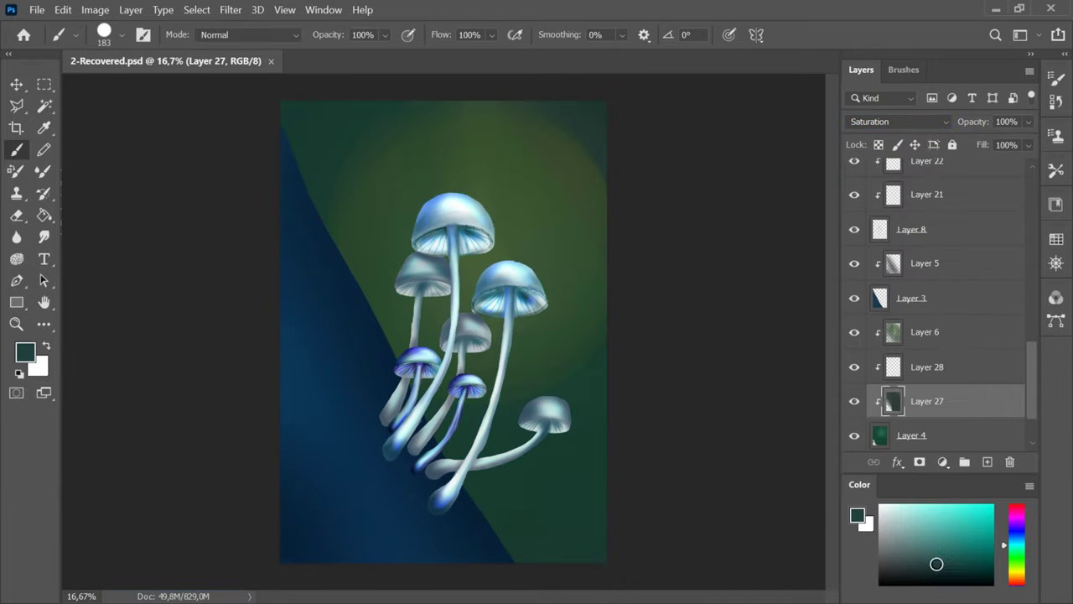
{"action": "left_click", "coordinate": [960, 562]}
{"action": "left_click", "coordinate": [904, 71]}
{"action": "left_click", "coordinate": [970, 114]}
{"action": "left_click", "coordinate": [978, 114]}
{"action": "left_click_drag", "start_coordinate": [336, 141], "coordinate": [571, 421]}
- Paint very dark teal around the edges and corners of the green background on clipped Layer 28 with the 2305 px hard brush
{"action": "left_click", "coordinate": [861, 71]}
{"action": "left_click", "coordinate": [987, 462]}
{"action": "left_click", "coordinate": [974, 575]}
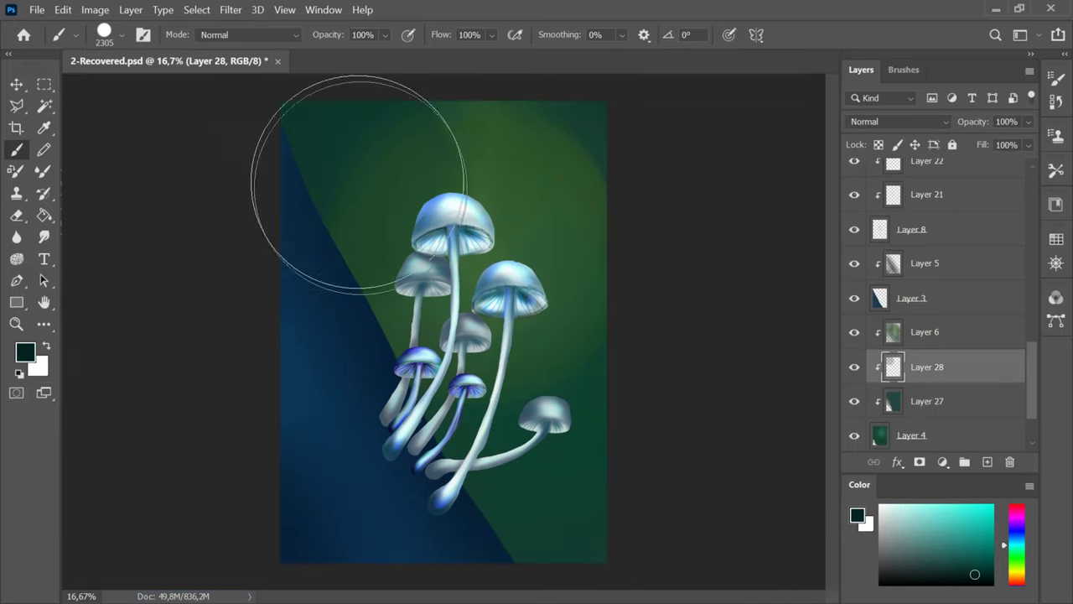
{"action": "left_click_drag", "start_coordinate": [359, 182], "coordinate": [501, 183]}
{"action": "left_click_drag", "start_coordinate": [510, 475], "coordinate": [581, 525]}
{"action": "left_click_drag", "start_coordinate": [271, 117], "coordinate": [596, 506]}
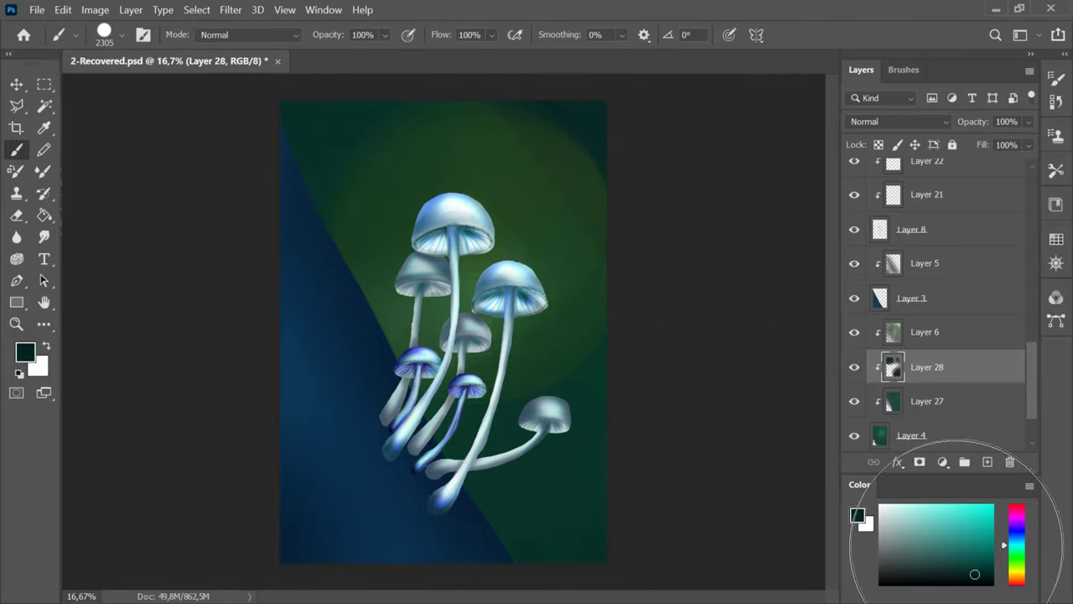
{"action": "left_click", "coordinate": [941, 532]}
{"action": "mouse_move", "coordinate": [438, 201]}
{"action": "left_mouse_down"}
{"action": "mouse_move", "coordinate": [523, 223]}
{"action": "mouse_move", "coordinate": [535, 388]}
{"action": "left_mouse_up"}
{"action": "key", "text": "ctrl+z"}
- Paint green over the middle and lower background on Layer 28 with the 2305 px hard brush
{"action": "left_click", "coordinate": [1015, 558]}
{"action": "left_click", "coordinate": [929, 545]}
{"action": "left_click_drag", "start_coordinate": [413, 210], "coordinate": [580, 401]}
{"action": "left_click_drag", "start_coordinate": [512, 430], "coordinate": [604, 390]}
{"action": "left_click", "coordinate": [945, 560]}
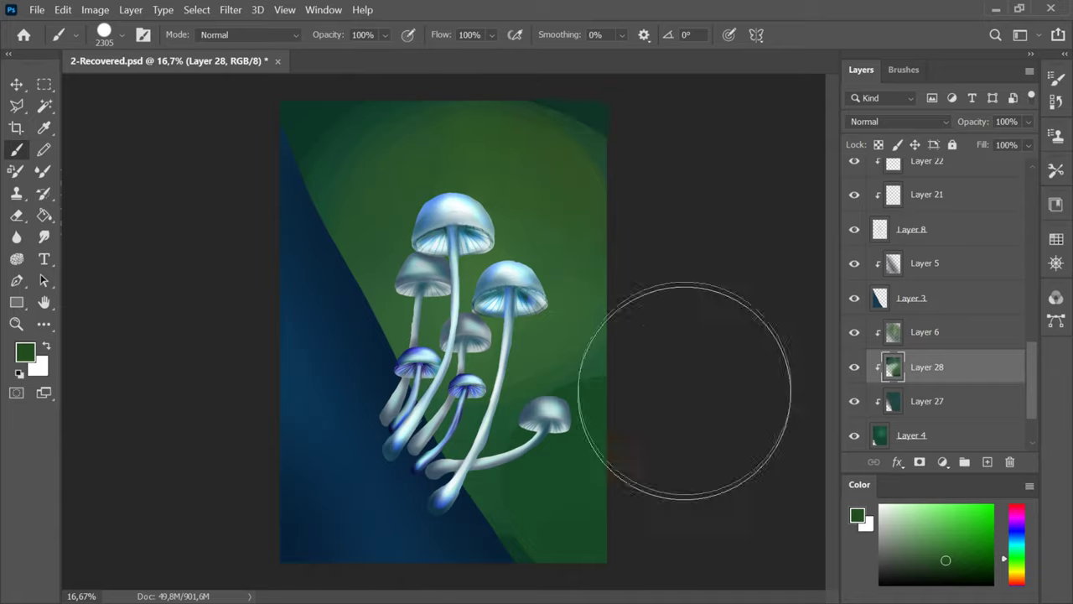
- Set Layer 28's blend mode to Linear Light and paint very dark teal over the background
{"action": "left_click", "coordinate": [1004, 543]}
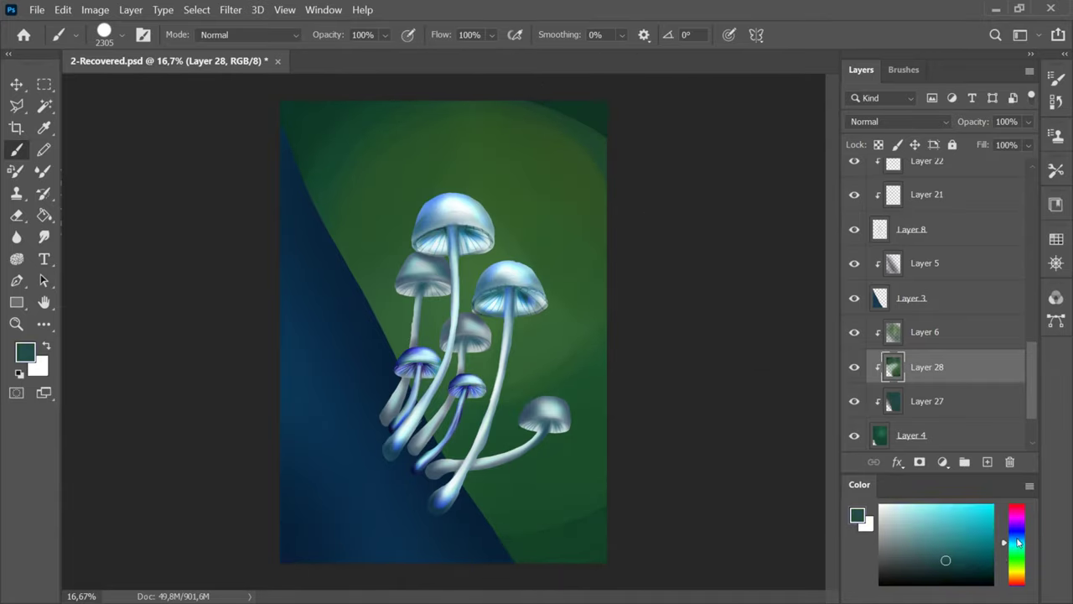
{"action": "left_click", "coordinate": [982, 569]}
{"action": "left_click", "coordinate": [897, 121]}
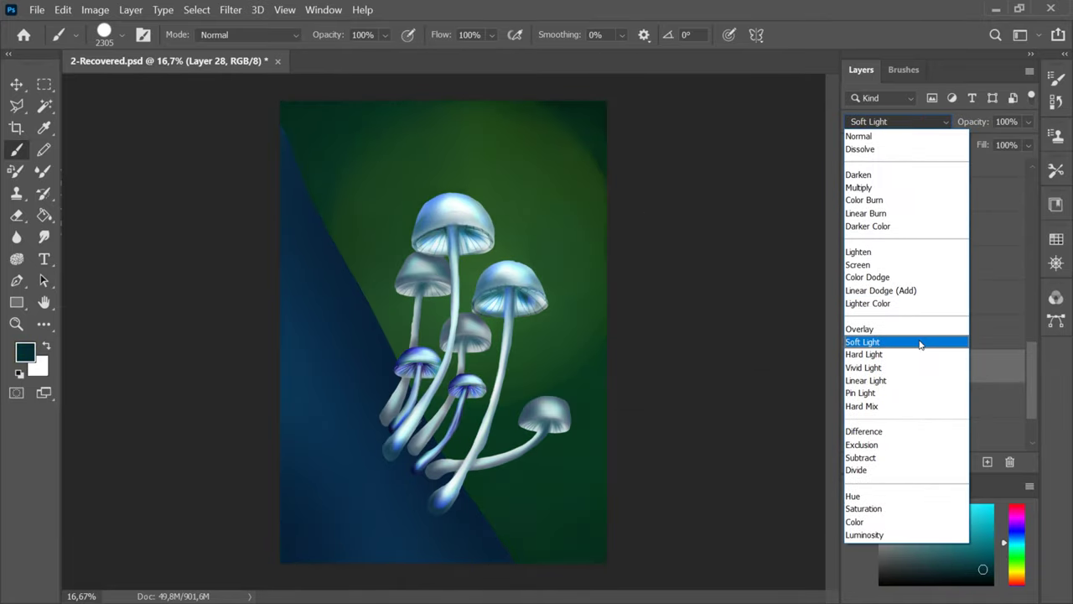
{"action": "left_click", "coordinate": [900, 379]}
{"action": "left_click_drag", "start_coordinate": [510, 288], "coordinate": [606, 388]}
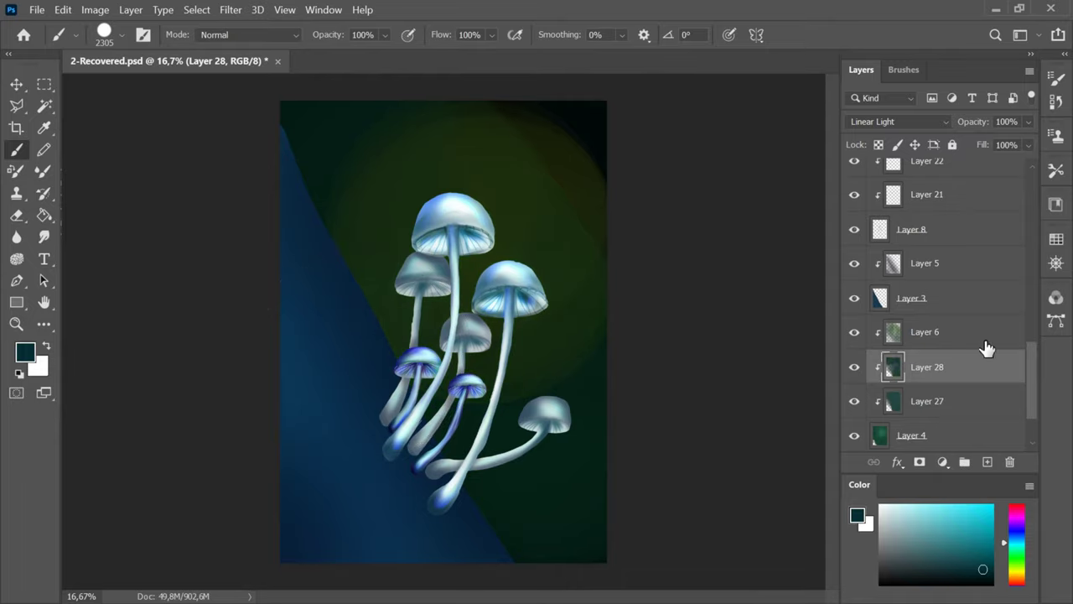
- Paint very dark teal over the background's green glow on Layer 6 and save the file
{"action": "left_click", "coordinate": [966, 401]}
{"action": "left_click", "coordinate": [954, 332]}
{"action": "left_click_drag", "start_coordinate": [565, 143], "coordinate": [536, 377]}
{"action": "key", "text": "ctrl+s"}
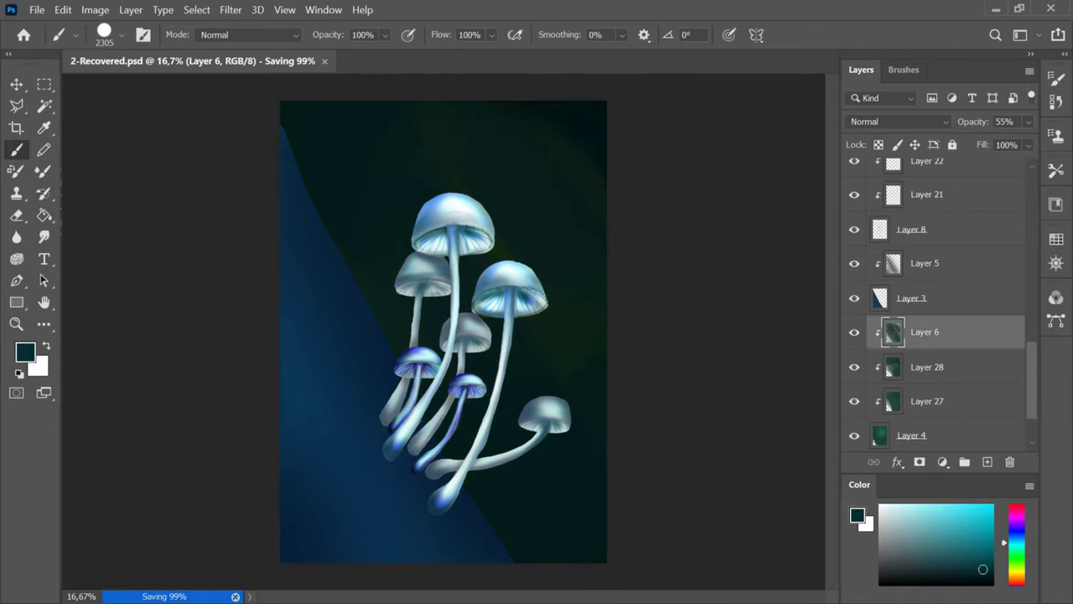
- Add a clipped layer directly above Layer 20 for tinting the three grey mushrooms
{"action": "left_click", "coordinate": [904, 71]}
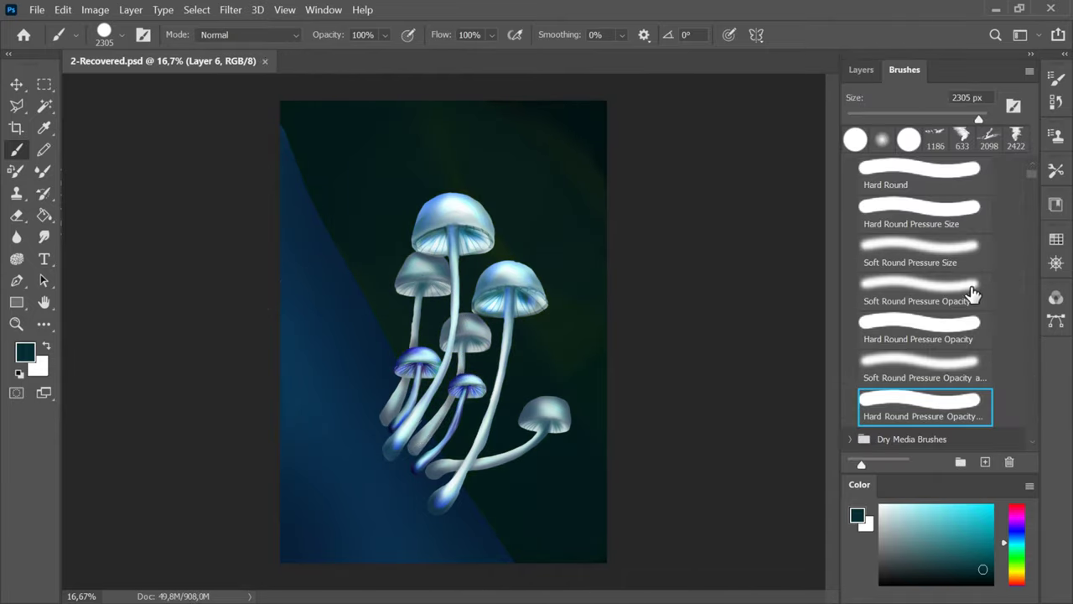
{"action": "key", "text": "ctrl+plus"}
{"action": "left_click", "coordinate": [858, 72]}
{"action": "left_click_drag", "start_coordinate": [1034, 368], "coordinate": [1035, 311]}
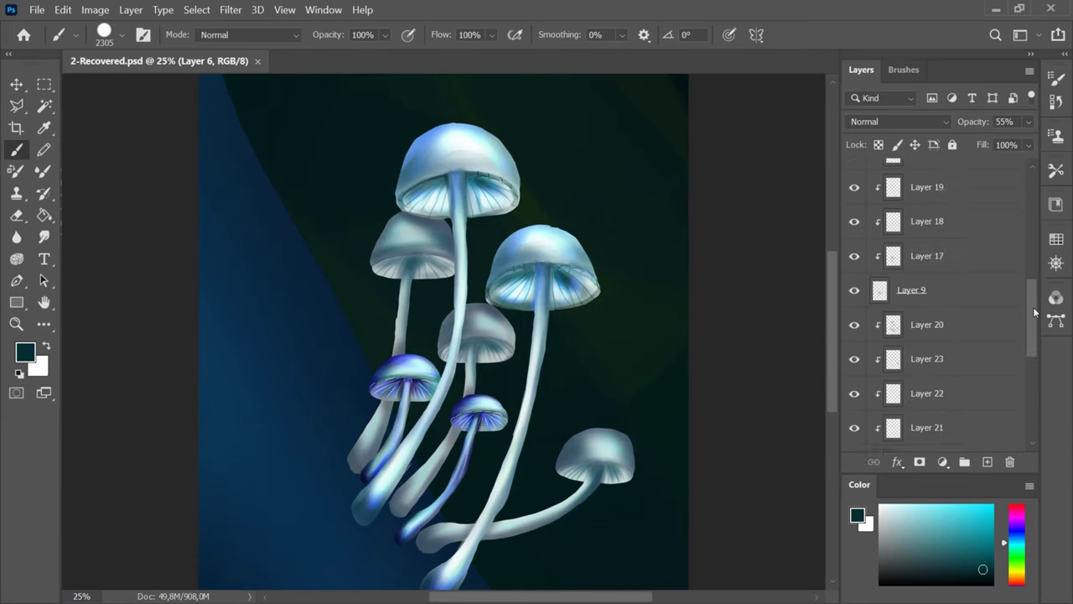
{"action": "left_click", "coordinate": [964, 325]}
{"action": "scroll", "coordinate": [964, 335], "scroll_direction": "down", "scroll_amount": 2}
{"action": "left_click", "coordinate": [854, 385]}
{"action": "left_click", "coordinate": [854, 384]}
{"action": "left_click", "coordinate": [964, 358]}
{"action": "left_click", "coordinate": [987, 461]}
{"action": "left_click_drag", "start_coordinate": [964, 358], "coordinate": [964, 312]}
- Paint strong yellow patches on the caps of the three grey mushrooms with a 98 px hard brush
{"action": "left_click", "coordinate": [986, 515]}
{"action": "left_click_drag", "start_coordinate": [1016, 565], "coordinate": [1016, 573]}
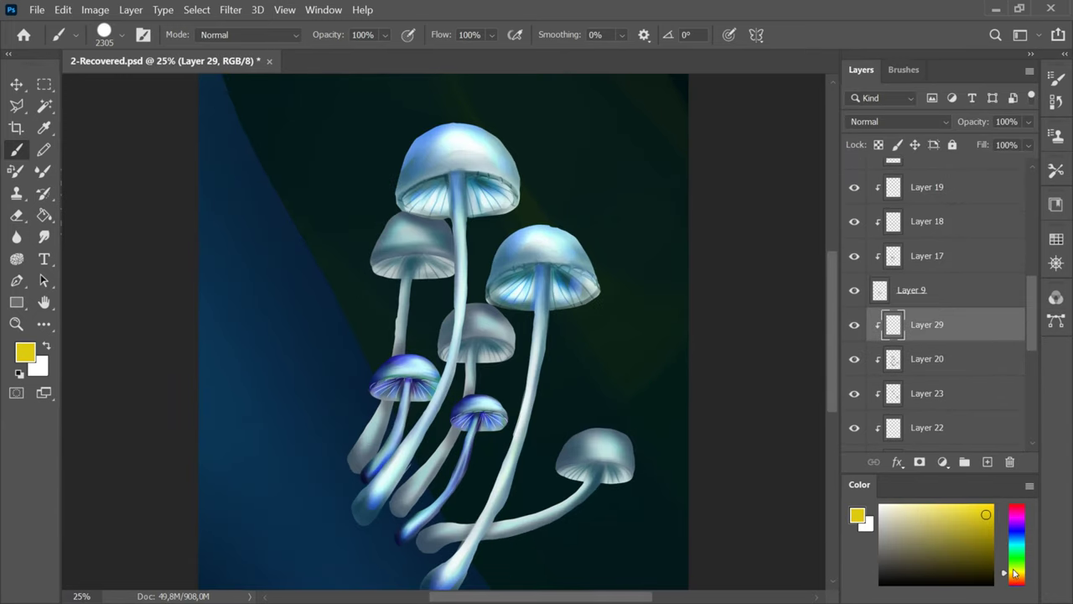
{"action": "left_click", "coordinate": [904, 71]}
{"action": "left_click", "coordinate": [925, 407]}
{"action": "key", "text": "bracketright"}
{"action": "key", "text": "bracketright"}
{"action": "key", "text": "bracketright"}
{"action": "key", "text": "bracketright"}
{"action": "key", "text": "bracketright"}
{"action": "key", "text": "bracketright"}
{"action": "key", "text": "bracketright"}
{"action": "key", "text": "bracketright"}
{"action": "left_click_drag", "start_coordinate": [601, 437], "coordinate": [613, 441]}
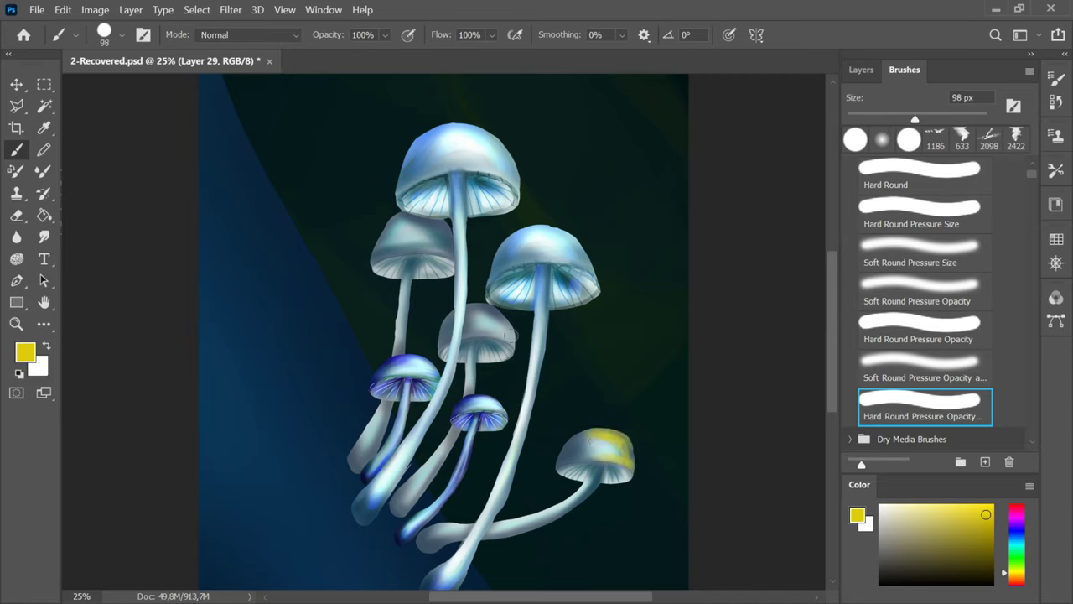
{"action": "left_click_drag", "start_coordinate": [507, 325], "coordinate": [480, 317]}
{"action": "left_click_drag", "start_coordinate": [412, 228], "coordinate": [439, 243]}
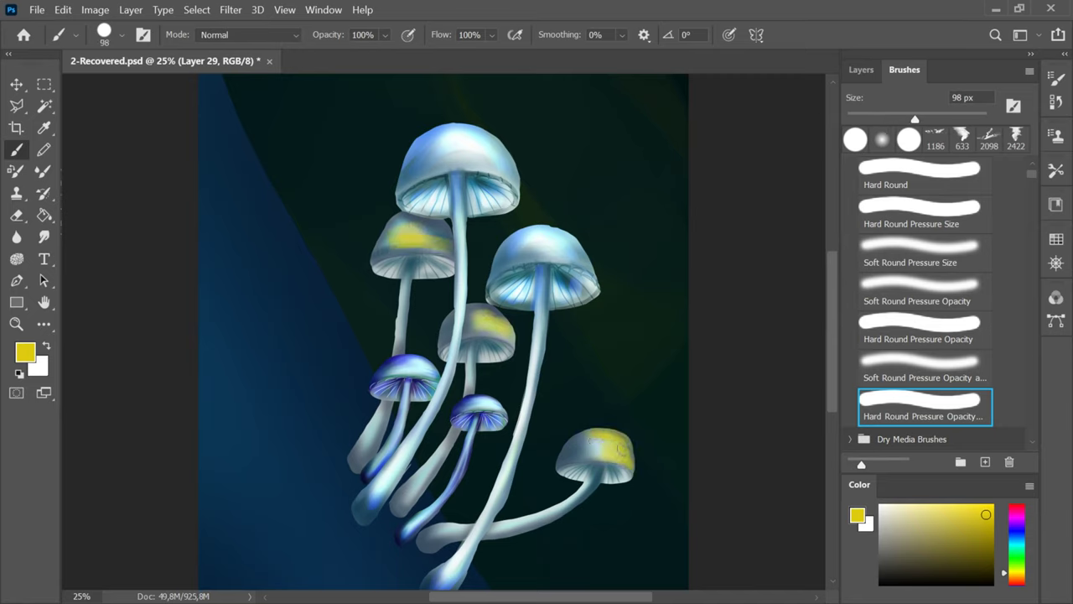
- Paint yellow along the stems of the three grey mushrooms with a smaller hard brush of about 55 to 61 px
{"action": "key", "text": "bracketleft"}
{"action": "key", "text": "bracketleft"}
{"action": "key", "text": "bracketleft"}
{"action": "key", "text": "bracketleft"}
{"action": "key", "text": "bracketleft"}
{"action": "key", "text": "bracketleft"}
{"action": "key", "text": "bracketleft"}
{"action": "key", "text": "bracketleft"}
{"action": "key", "text": "bracketleft"}
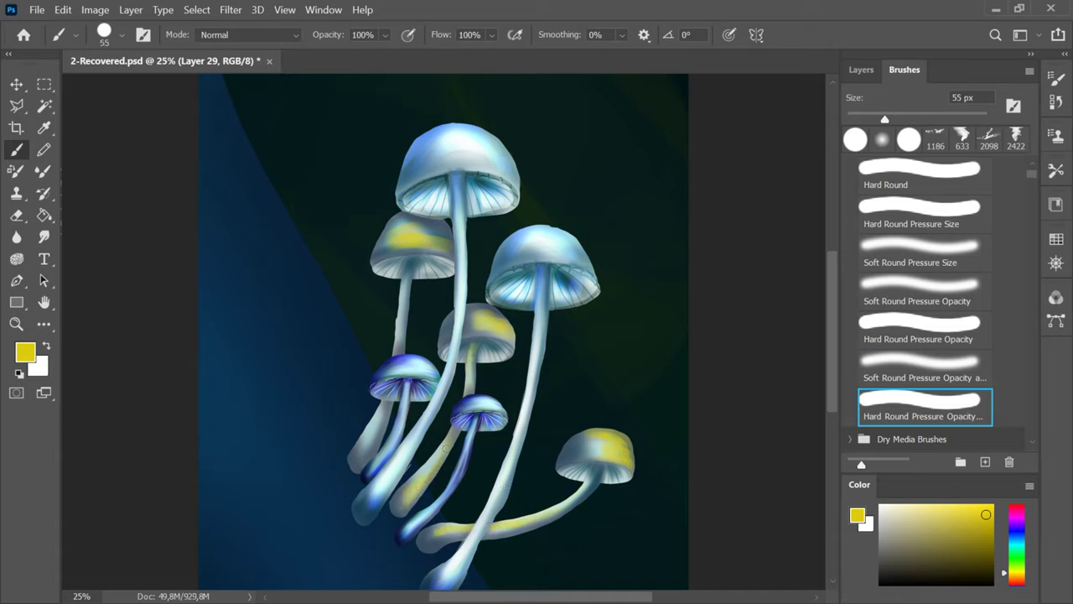
{"action": "left_click_drag", "start_coordinate": [377, 421], "coordinate": [362, 460]}
- Set the yellow layer's blend mode to Divide, enlarge the hard brush to 84 px and save the file
{"action": "left_click", "coordinate": [860, 69]}
{"action": "left_click", "coordinate": [898, 122]}
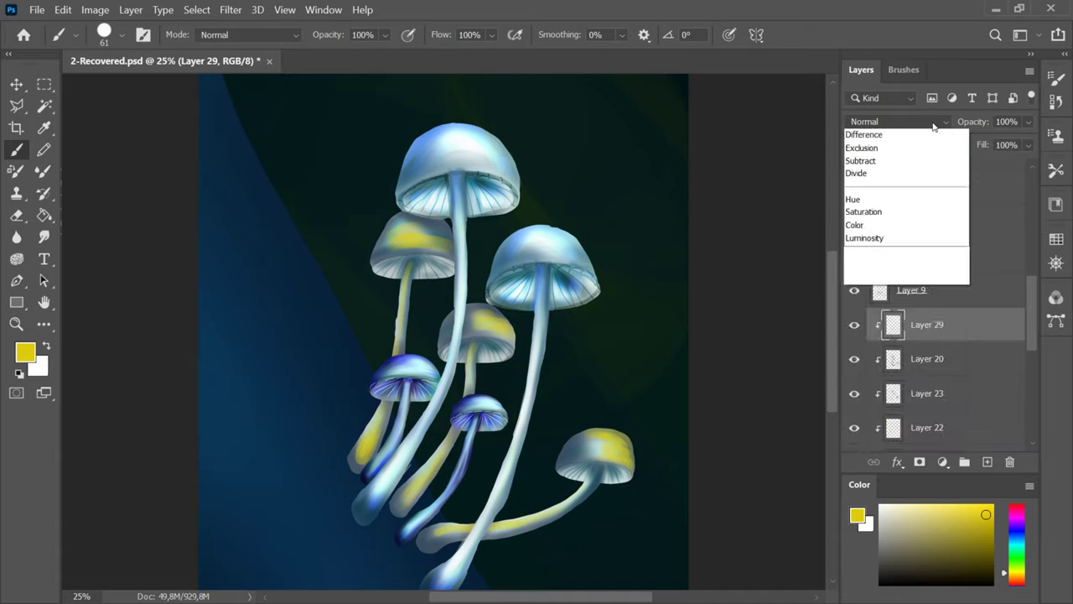
{"action": "left_click", "coordinate": [880, 470]}
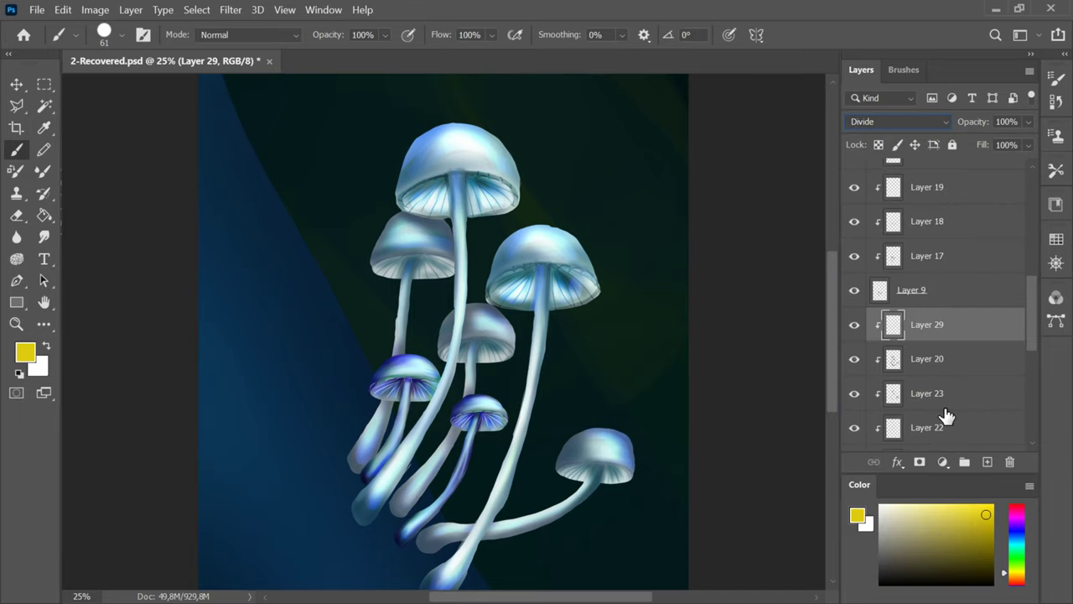
{"action": "left_click", "coordinate": [904, 70]}
{"action": "left_click_drag", "start_coordinate": [892, 119], "coordinate": [904, 119]}
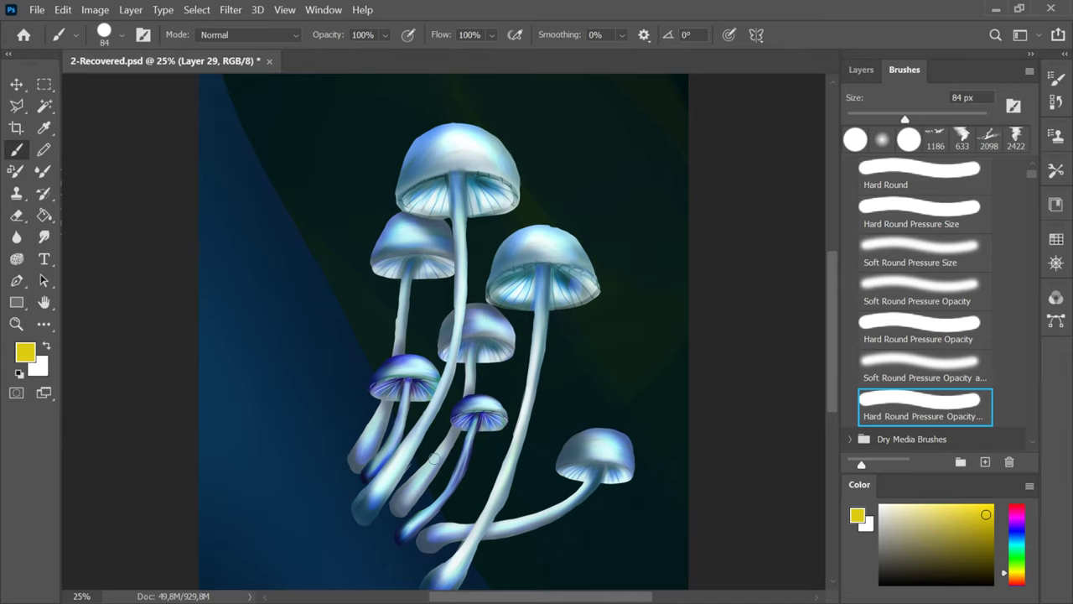
{"action": "key", "text": "ctrl+s"}
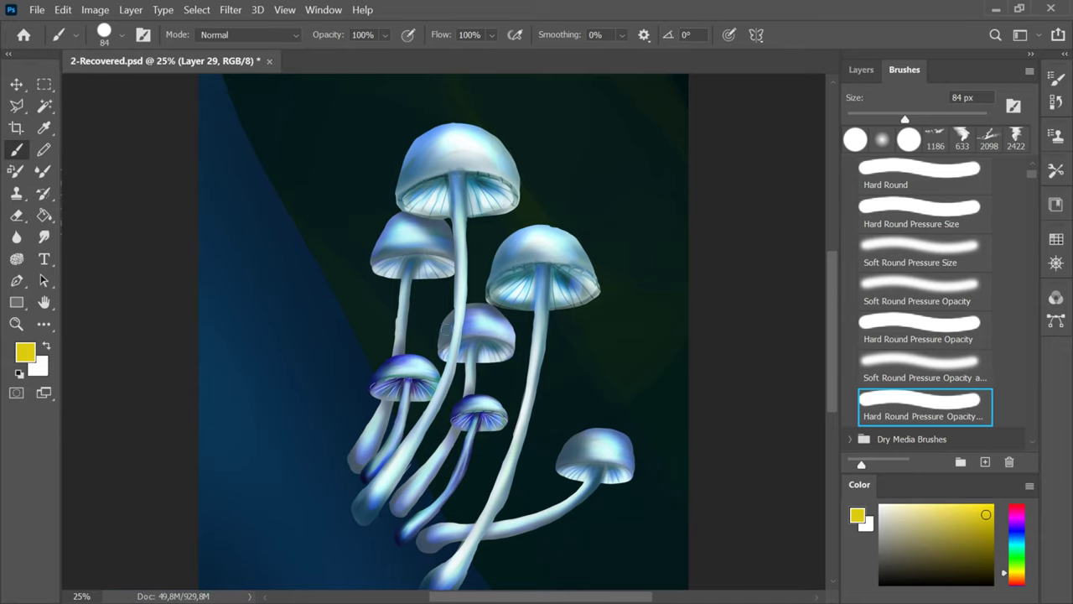
- Add another clipped layer above Layer 20 and shade the three tinted mushrooms' caps and stem bases dark blue with the 84 px hard brush
{"action": "key", "text": "ctrl+minus"}
{"action": "left_click", "coordinate": [861, 71]}
{"action": "left_click", "coordinate": [927, 359]}
{"action": "left_click", "coordinate": [988, 462]}
{"action": "left_click", "coordinate": [1016, 533]}
{"action": "left_click", "coordinate": [984, 556]}
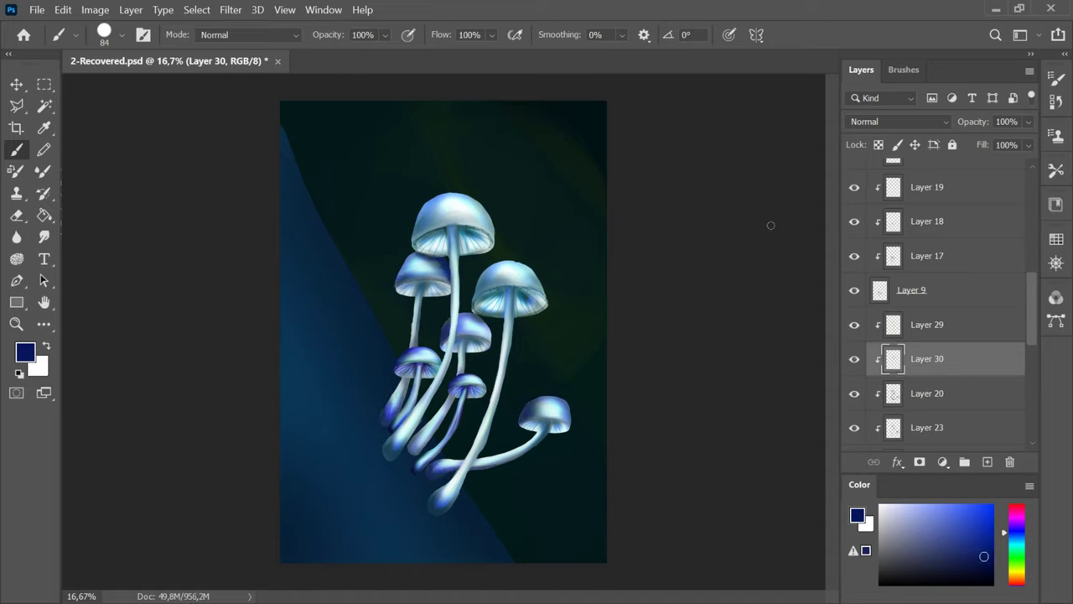
- Paint dark blue into the gills and upper stems of the three tinted mushrooms with a 62 px hard brush
{"action": "key", "text": "ctrl+plus"}
{"action": "left_click", "coordinate": [905, 72]}
{"action": "left_click_drag", "start_coordinate": [876, 118], "coordinate": [859, 119]}
{"action": "left_click_drag", "start_coordinate": [565, 468], "coordinate": [581, 463]}
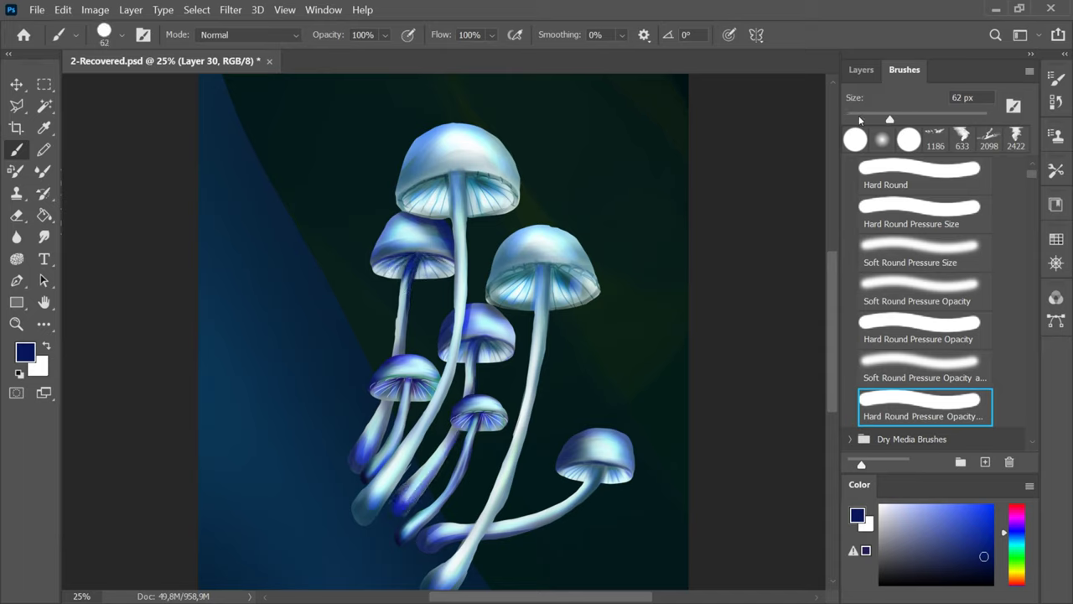
- Set the dark blue layer's blend mode to Hard Mix at 80% opacity and save the file
{"action": "left_click", "coordinate": [862, 70]}
{"action": "left_click", "coordinate": [895, 122]}
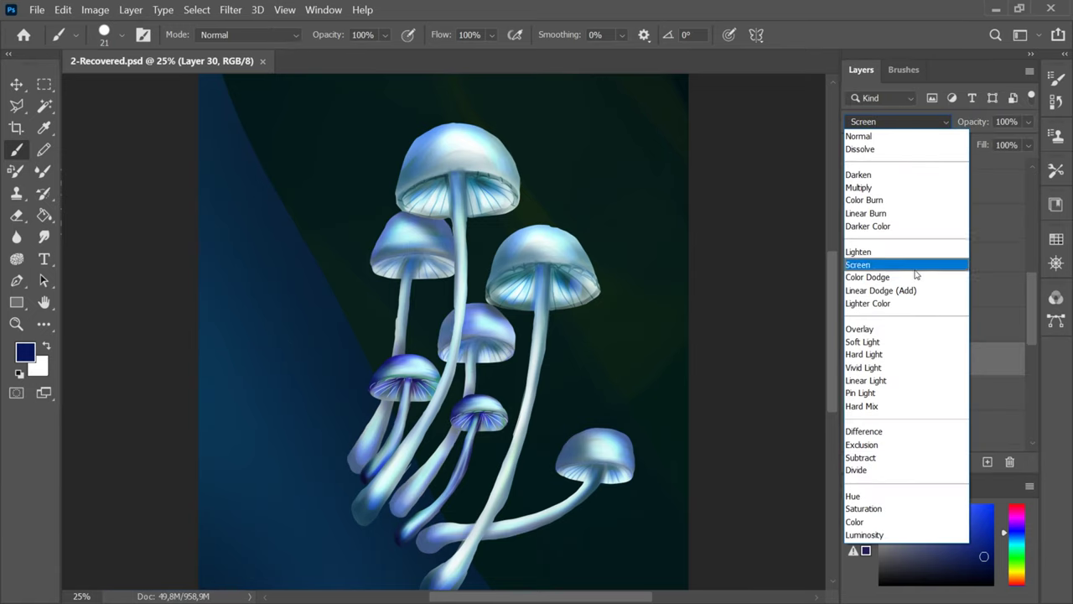
{"action": "left_click", "coordinate": [872, 405]}
{"action": "key", "text": "ctrl+minus"}
{"action": "key", "text": "ctrl+s"}
{"action": "left_click", "coordinate": [1028, 122]}
{"action": "left_click", "coordinate": [995, 140]}
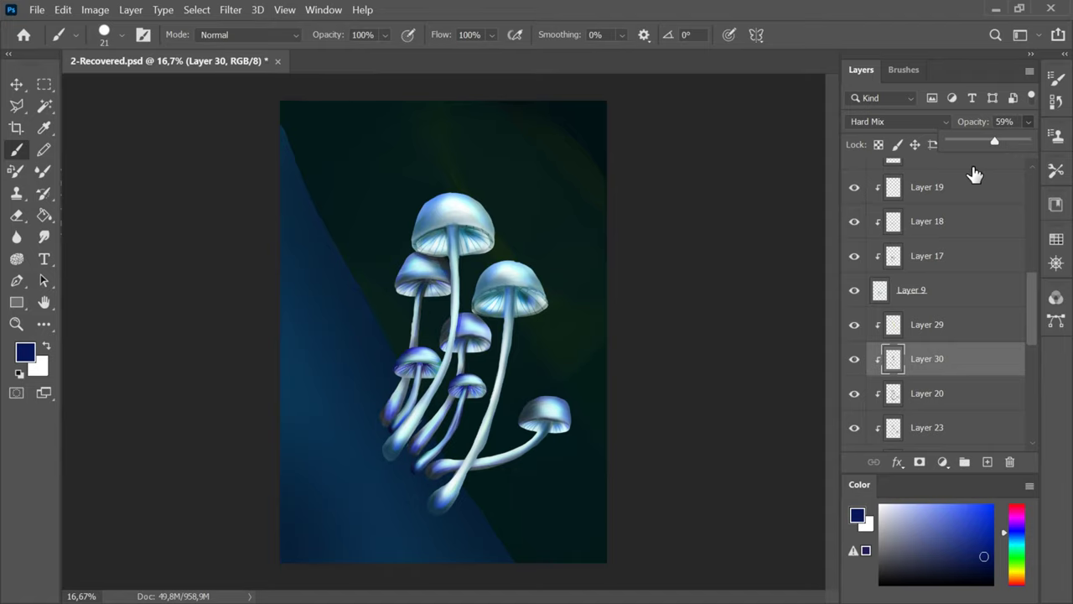
{"action": "left_click_drag", "start_coordinate": [995, 141], "coordinate": [1011, 142]}
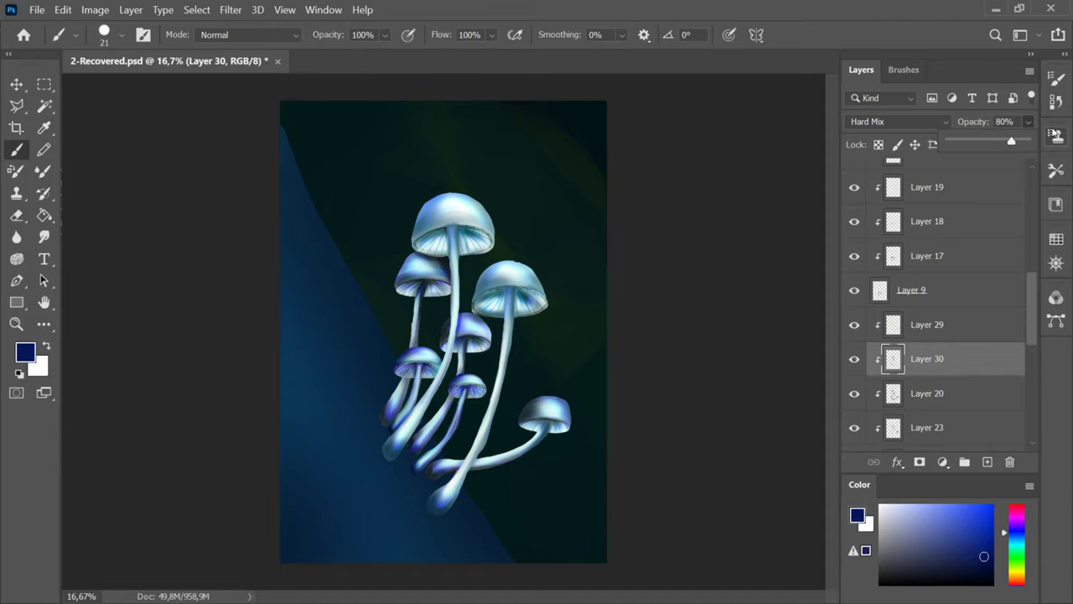
- Deepen the dark blue shading on the three tinted mushrooms' caps and stems with a 50 px hard brush and save the file
{"action": "left_click", "coordinate": [903, 70]}
{"action": "key", "text": "bracketright"}
{"action": "key", "text": "bracketright"}
{"action": "key", "text": "bracketright"}
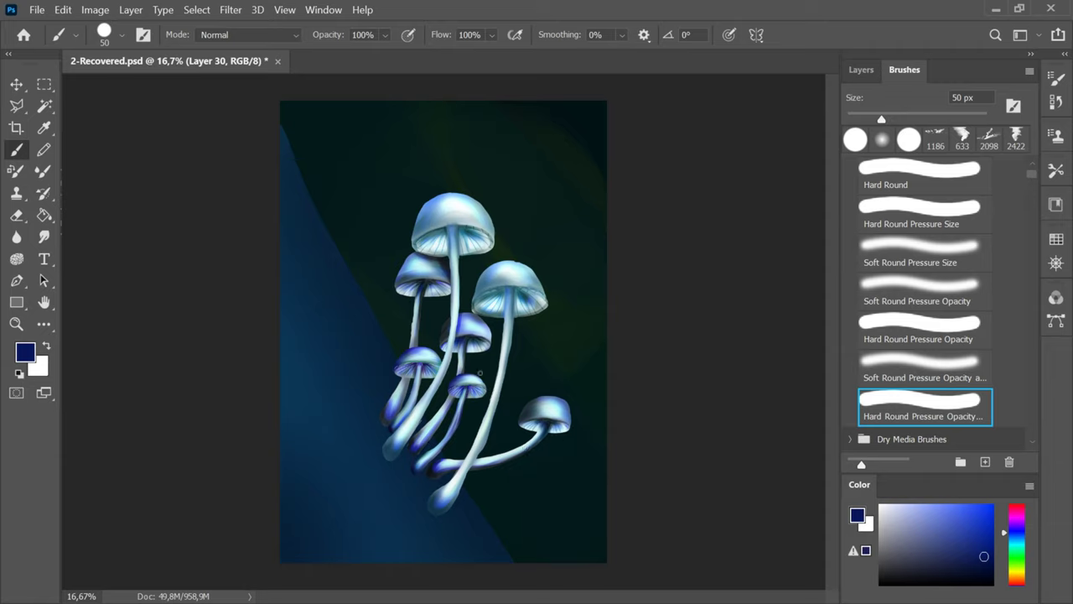
{"action": "key", "text": "ctrl+s"}
- Clean up the dark blue shading on the far-right mushroom with a 41 px hard eraser, save the file and return to the Brush tool
{"action": "key", "text": "e"}
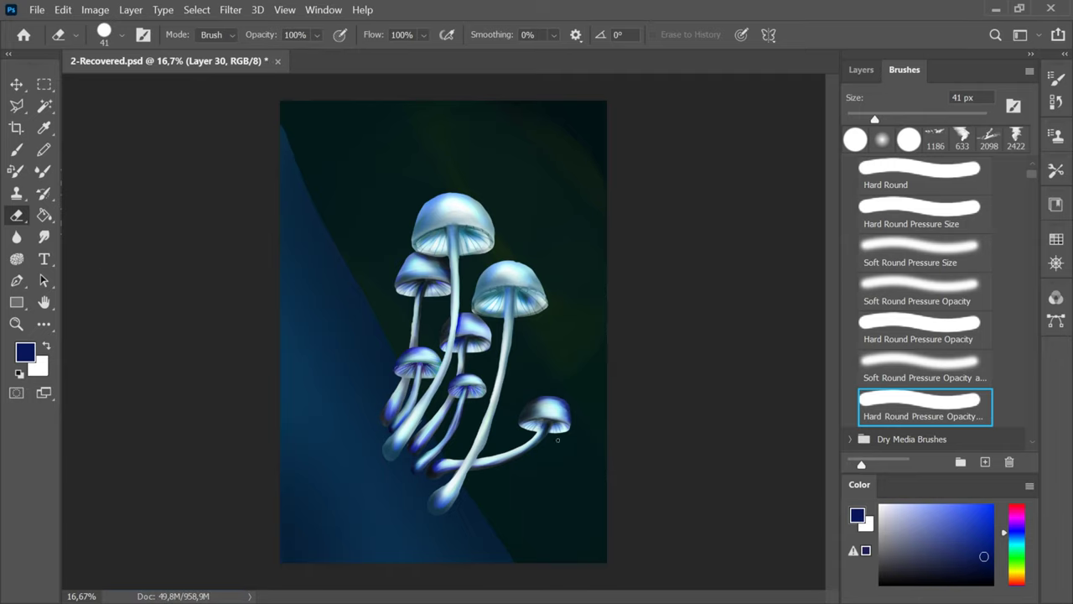
{"action": "key", "text": "ctrl+s"}
{"action": "key", "text": "b"}
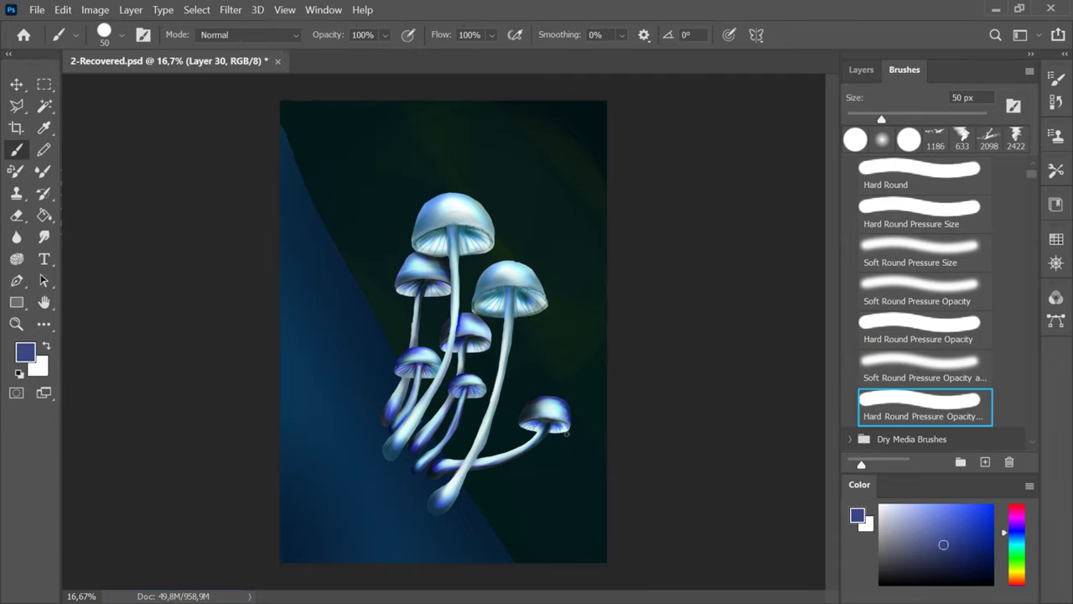
- On a new clipped layer, paint dark navy shading on the two tall mushrooms' caps, gills and stems with a 78 px hard brush, and save
{"action": "key", "text": "ctrl+s"}
{"action": "left_click", "coordinate": [861, 69]}
{"action": "scroll", "coordinate": [985, 237], "scroll_direction": "up", "scroll_amount": 10}
{"action": "left_click", "coordinate": [984, 240]}
{"action": "left_click", "coordinate": [987, 462]}
{"action": "left_click_drag", "start_coordinate": [978, 243], "coordinate": [972, 198]}
{"action": "left_click", "coordinate": [960, 559]}
{"action": "left_click", "coordinate": [907, 70]}
{"action": "left_click", "coordinate": [925, 407]}
{"action": "left_click_drag", "start_coordinate": [477, 295], "coordinate": [508, 271]}
{"action": "left_click_drag", "start_coordinate": [417, 238], "coordinate": [438, 203]}
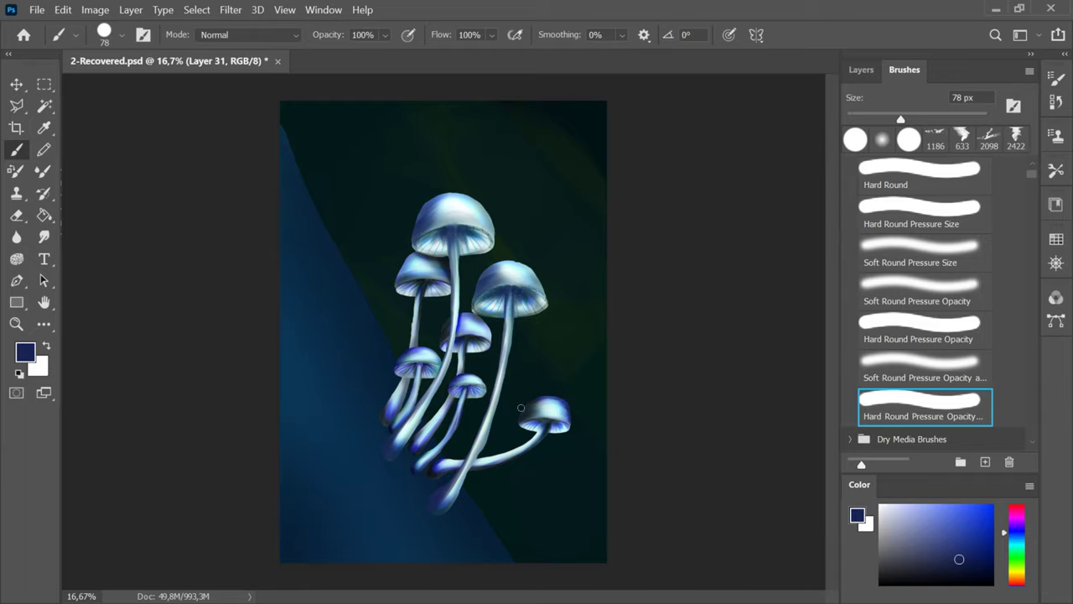
{"action": "key", "text": "ctrl+s"}
- Set the navy shading layer of the two tall mushrooms to Linear Light and reduce its opacity
{"action": "left_click", "coordinate": [861, 69]}
{"action": "left_click", "coordinate": [897, 122]}
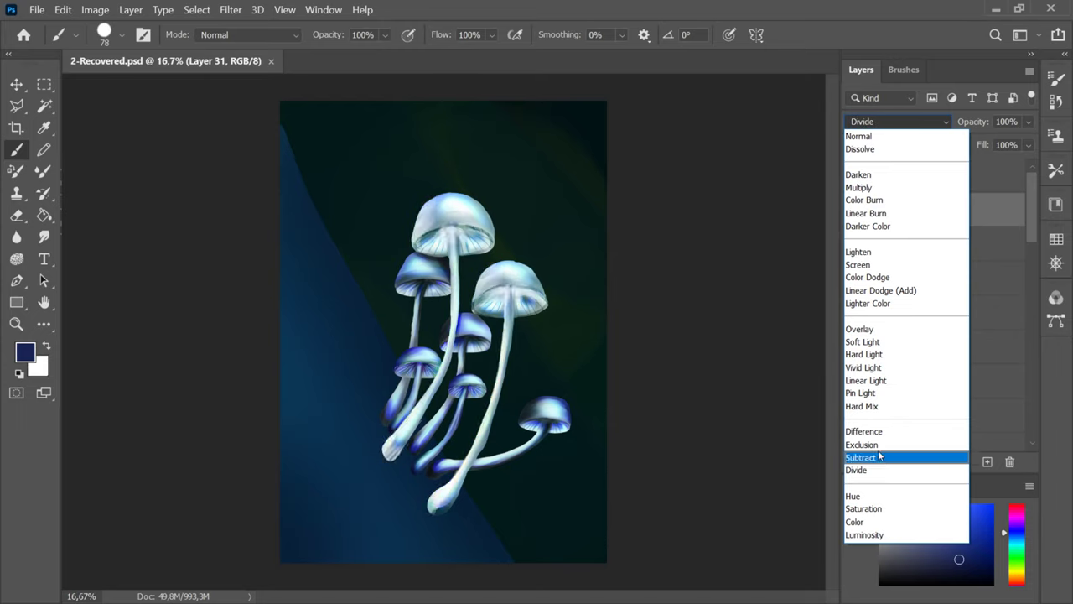
{"action": "left_click", "coordinate": [880, 381]}
{"action": "left_click", "coordinate": [1028, 122]}
{"action": "left_click_drag", "start_coordinate": [1027, 140], "coordinate": [994, 140]}
- Set the opacity of Layer 29, the Divide layer on the three back mushrooms, to 58%
{"action": "scroll", "coordinate": [939, 294], "scroll_direction": "down", "scroll_amount": 10}
{"action": "left_click", "coordinate": [927, 283]}
{"action": "left_click", "coordinate": [1030, 124]}
{"action": "scroll", "coordinate": [963, 252], "scroll_direction": "up", "scroll_amount": 8}
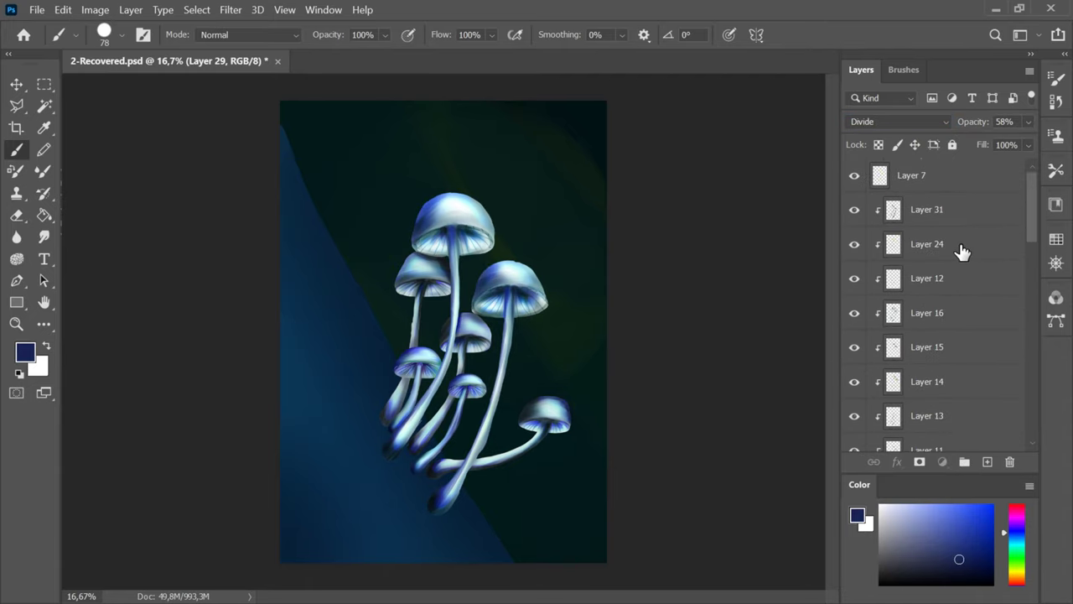
- Add a clipped layer above Layer 31 and cover the two tall mushrooms with blue in Normal mode using a 2844 px hard brush
{"action": "left_click", "coordinate": [962, 250]}
{"action": "left_click", "coordinate": [987, 462]}
{"action": "left_click_drag", "start_coordinate": [961, 244], "coordinate": [960, 195]}
{"action": "left_click", "coordinate": [1016, 539]}
{"action": "mouse_move", "coordinate": [956, 553]}
{"action": "left_mouse_down"}
{"action": "mouse_move", "coordinate": [903, 517]}
{"action": "mouse_move", "coordinate": [989, 543]}
{"action": "left_mouse_up"}
{"action": "left_click", "coordinate": [904, 70]}
{"action": "left_click_drag", "start_coordinate": [918, 117], "coordinate": [980, 115]}
{"action": "left_click", "coordinate": [861, 69]}
{"action": "left_click", "coordinate": [897, 122]}
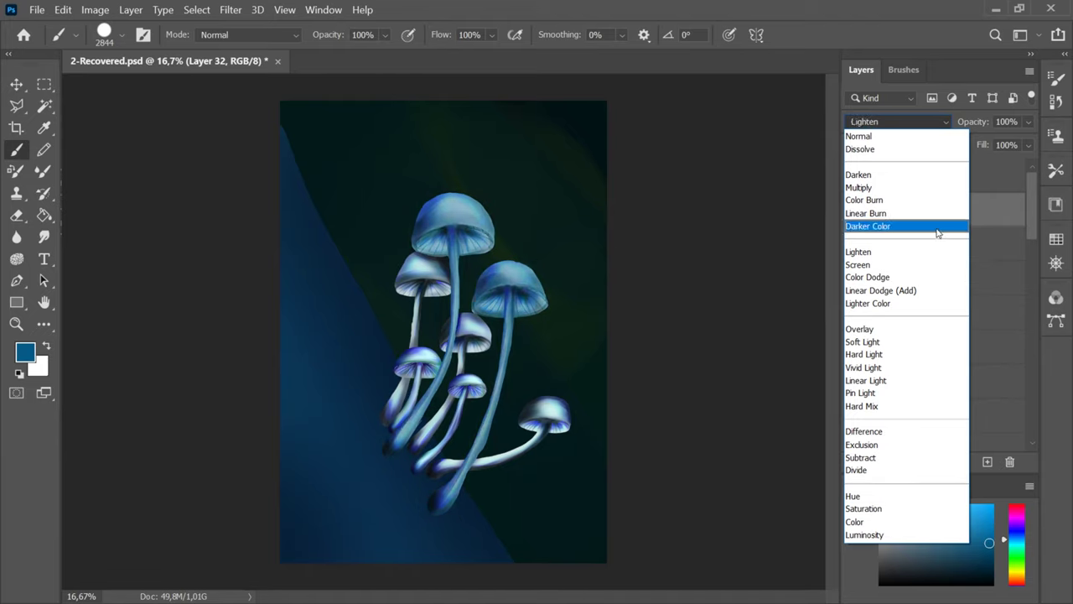
{"action": "left_click", "coordinate": [905, 136]}
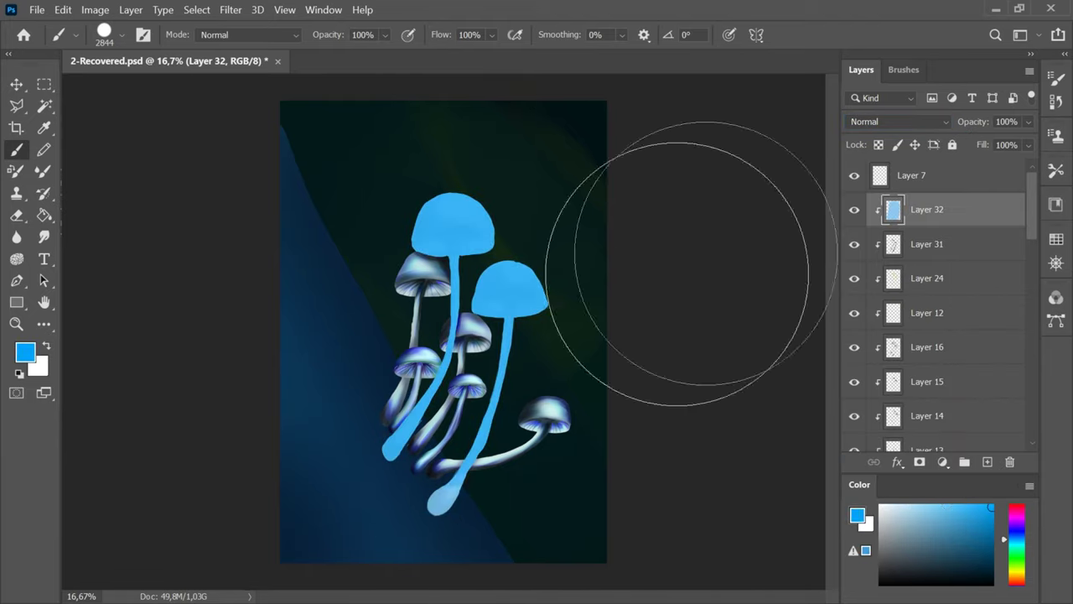
- Set the blue overlay layer on the two tall mushrooms to Screen at 17% opacity
{"action": "left_click", "coordinate": [897, 121]}
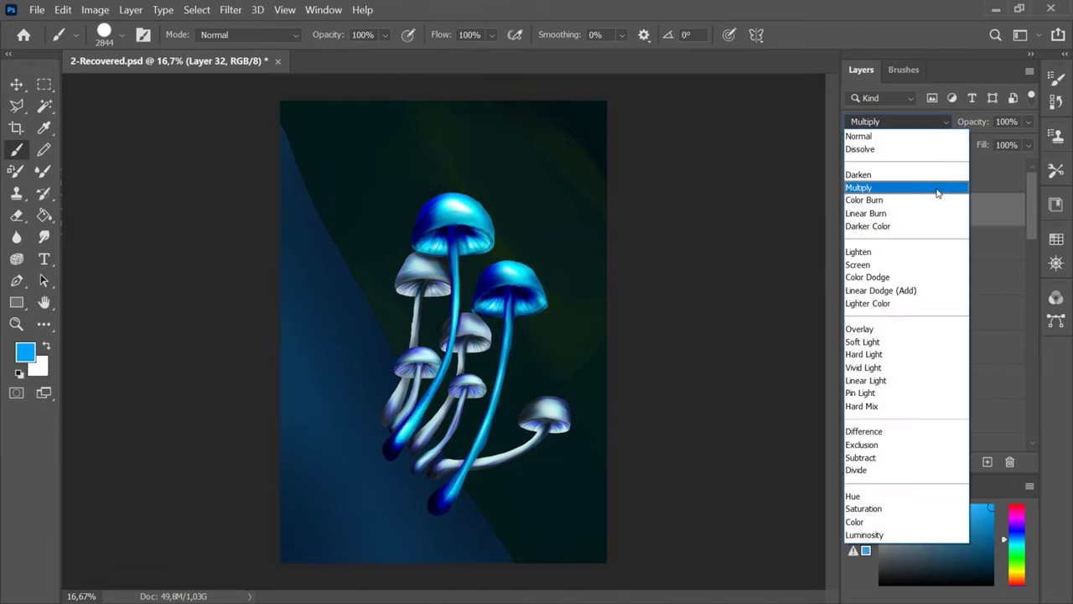
{"action": "left_click", "coordinate": [906, 266]}
{"action": "left_click", "coordinate": [1029, 123]}
{"action": "left_click_drag", "start_coordinate": [1029, 141], "coordinate": [962, 150]}
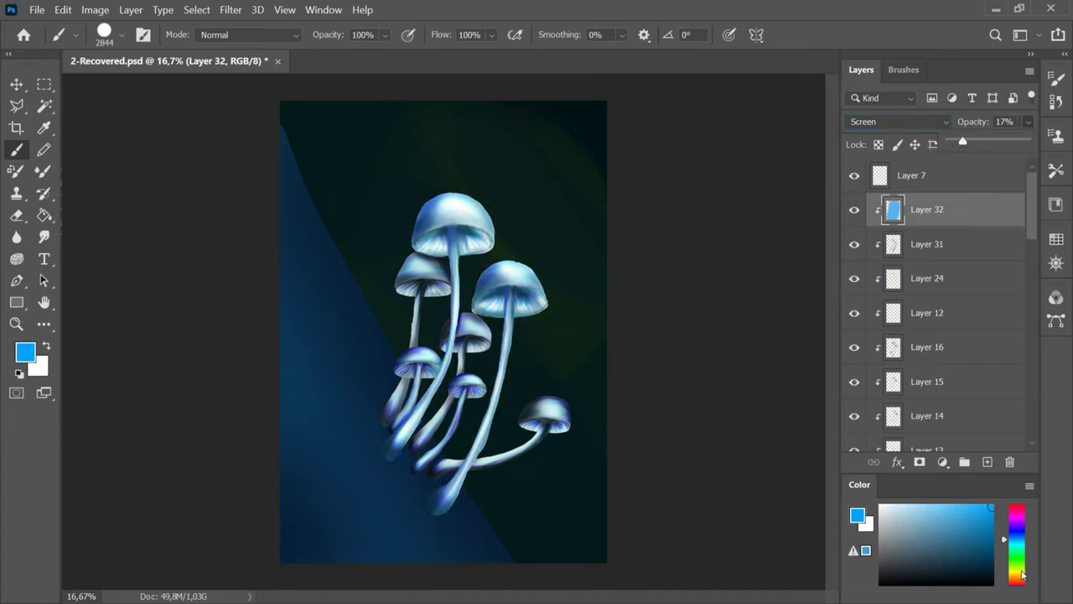
- Try yellow, green and light purple washes and other blend modes on the overlay layer, hide the layer and save the file
{"action": "left_click", "coordinate": [1017, 571]}
{"action": "left_click", "coordinate": [897, 122]}
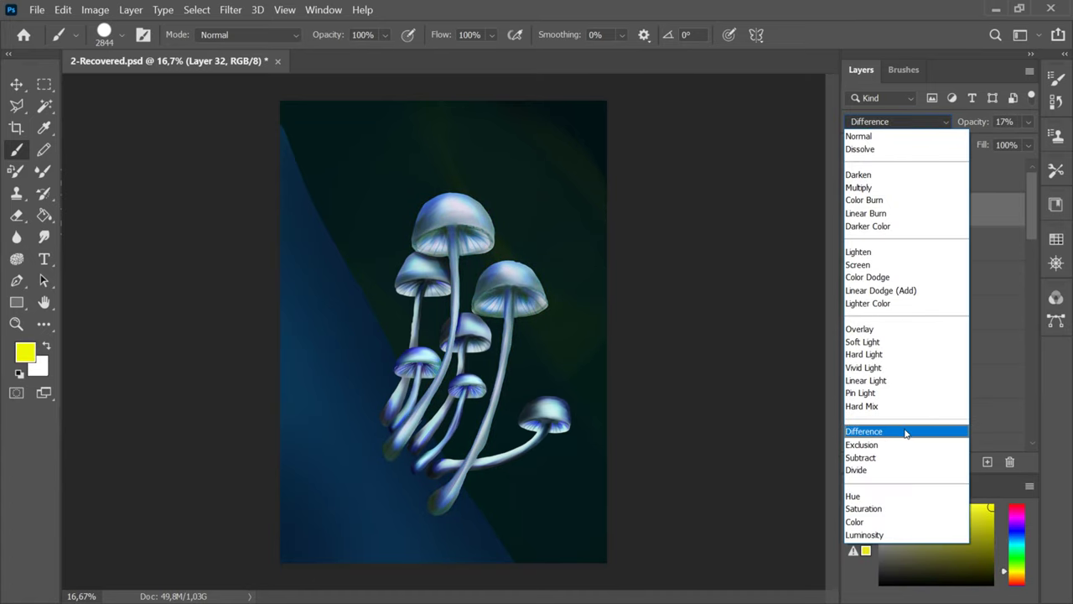
{"action": "left_click", "coordinate": [1017, 524]}
{"action": "left_click_drag", "start_coordinate": [972, 522], "coordinate": [900, 508]}
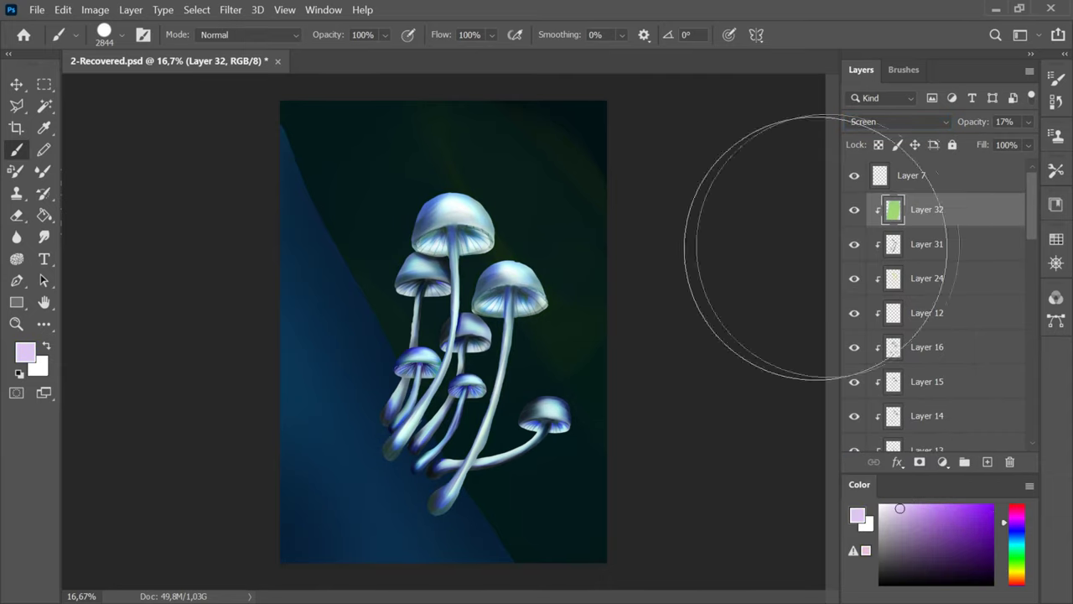
{"action": "left_click", "coordinate": [897, 122]}
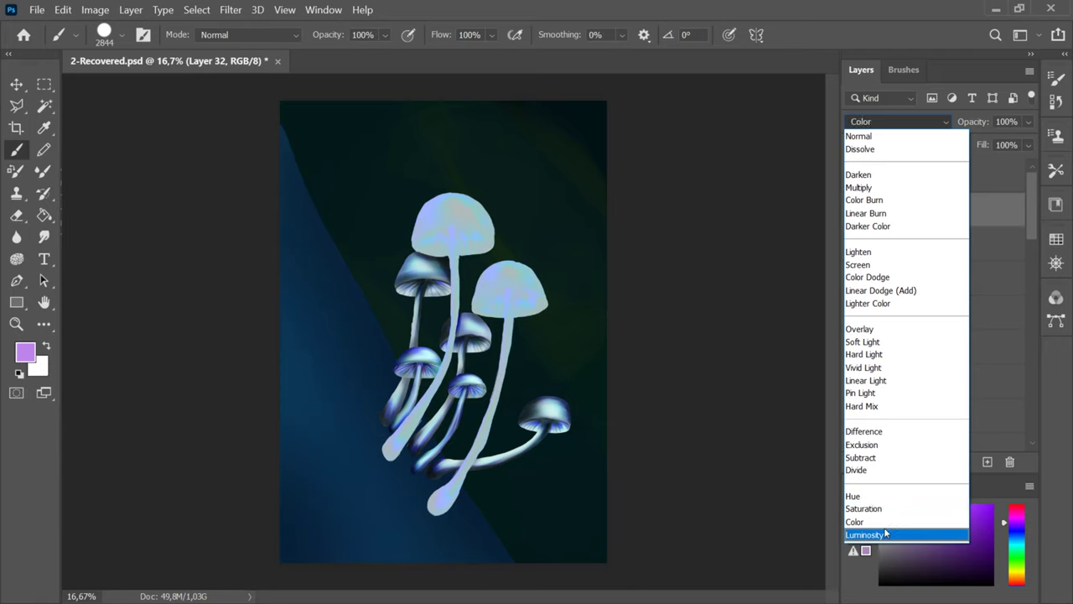
{"action": "key", "text": "Escape"}
{"action": "left_click", "coordinate": [854, 210]}
{"action": "key", "text": "ctrl+s"}
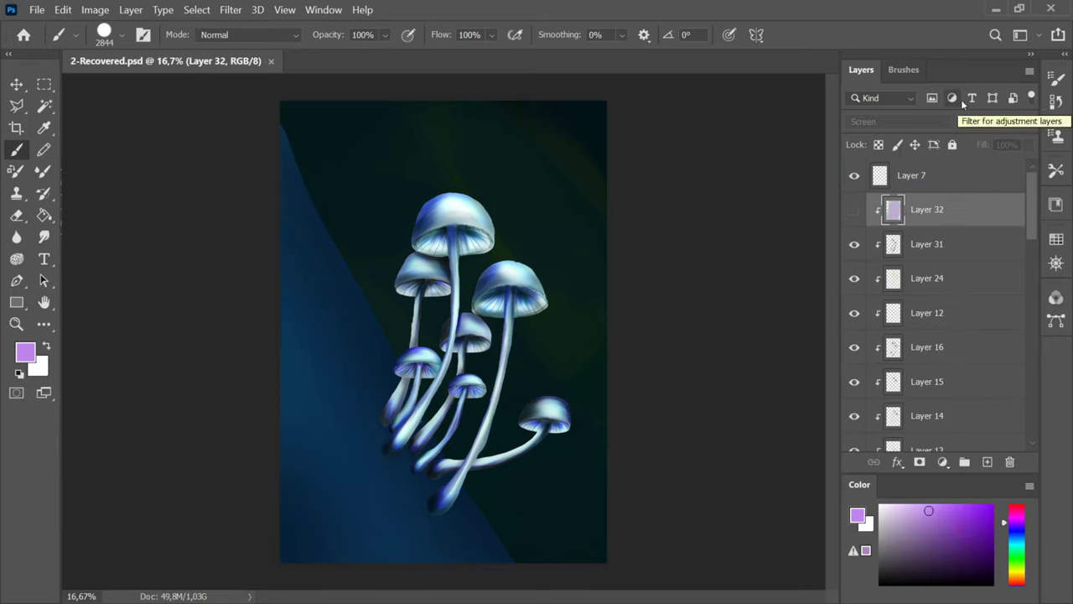
- Cover the two smallest mushrooms with light greyish blue on Layer 26 using the 2844 px brush and try Linear Burn blending
{"action": "scroll", "coordinate": [1025, 298], "scroll_direction": "down", "scroll_amount": 3}
{"action": "left_click", "coordinate": [1002, 326]}
{"action": "left_click", "coordinate": [1022, 536]}
{"action": "left_click", "coordinate": [922, 537]}
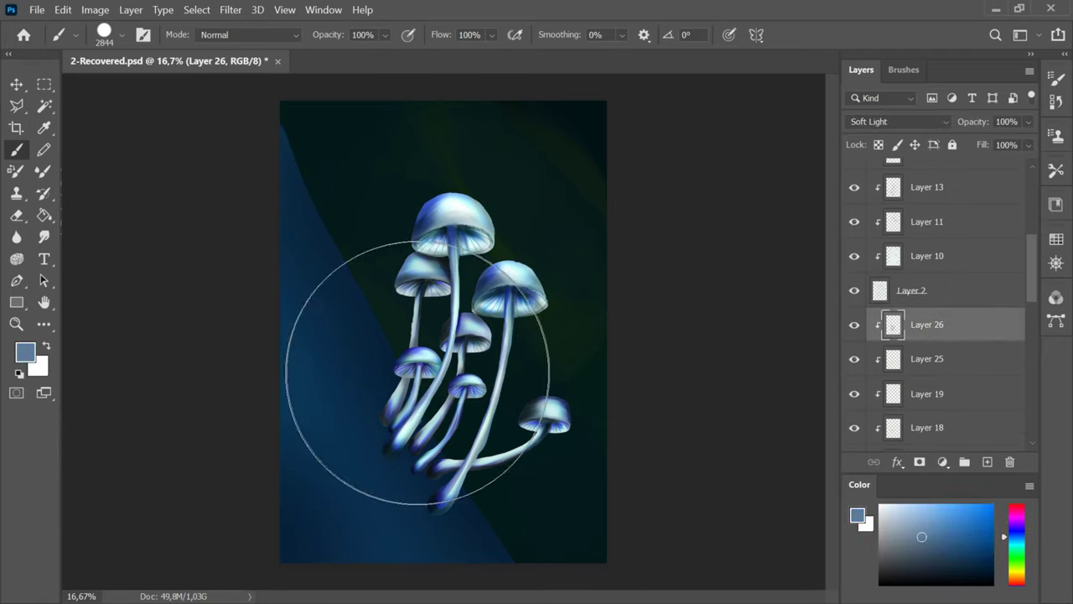
{"action": "left_click", "coordinate": [410, 424]}
{"action": "left_click", "coordinate": [909, 520]}
{"action": "left_click", "coordinate": [435, 358]}
{"action": "left_click", "coordinate": [897, 122]}
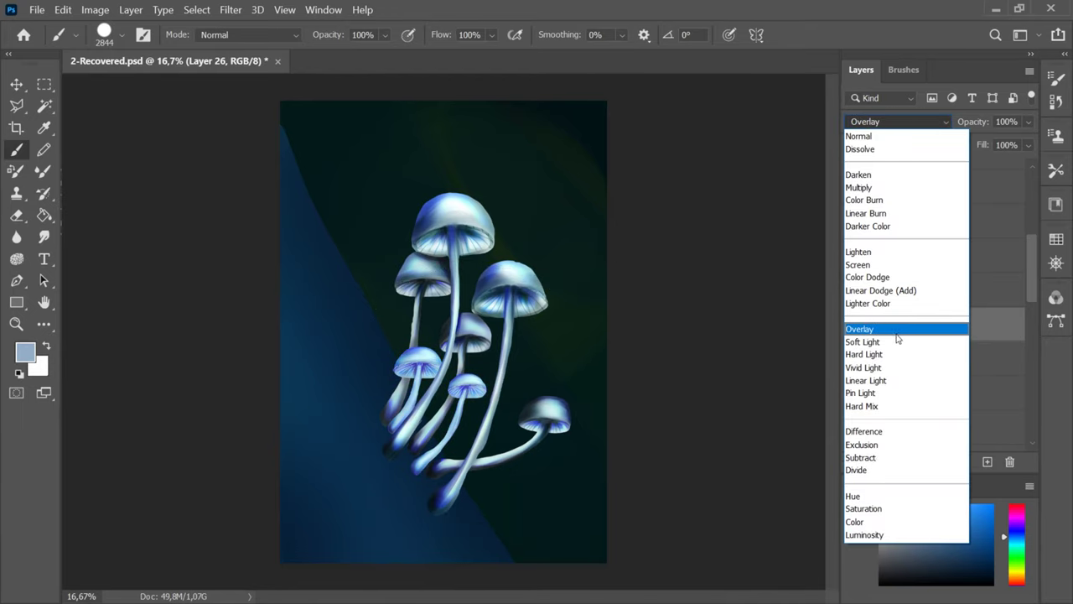
{"action": "left_click", "coordinate": [872, 213]}
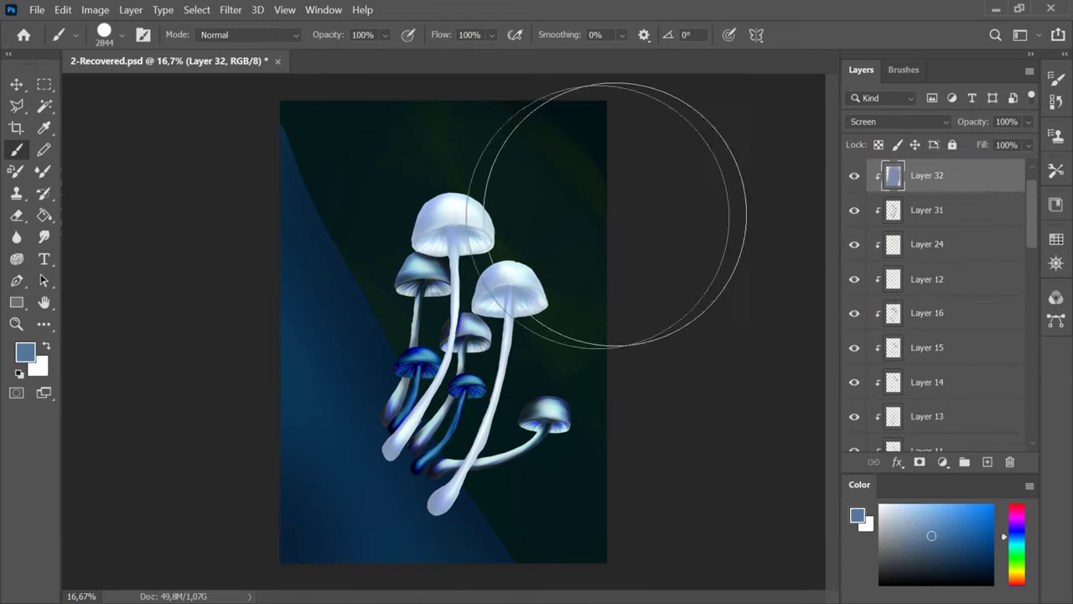
- Try Color Burn on the two tall mushrooms' overlay layer with pale, yellow, olive and dark blue washes
{"action": "left_click", "coordinate": [893, 121]}
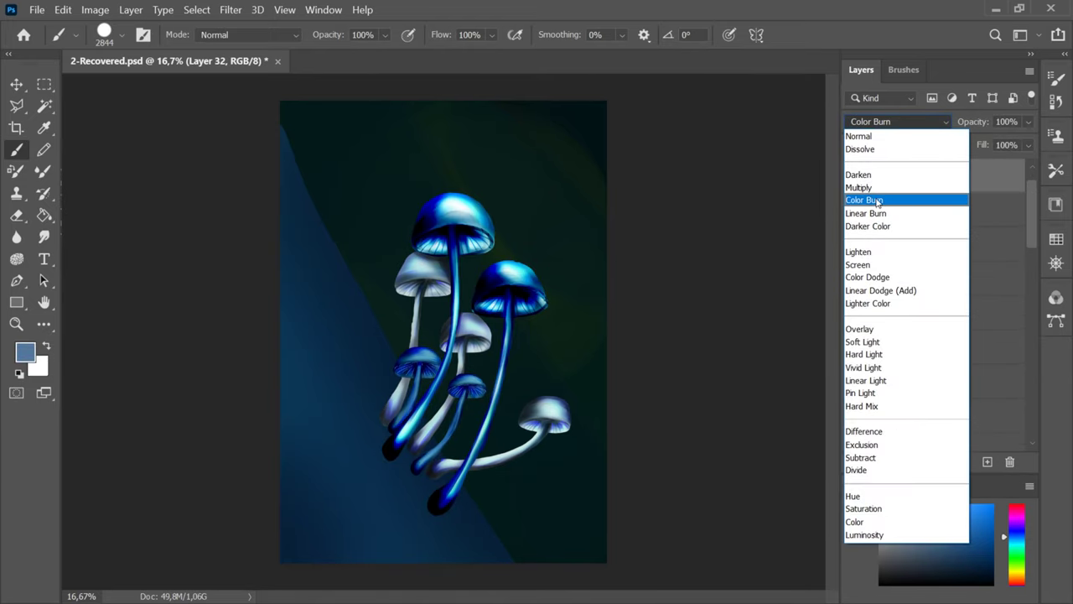
{"action": "left_click", "coordinate": [889, 200]}
{"action": "left_click", "coordinate": [883, 508]}
{"action": "mouse_move", "coordinate": [495, 294]}
{"action": "left_mouse_down"}
{"action": "mouse_move", "coordinate": [511, 347]}
{"action": "mouse_move", "coordinate": [456, 549]}
{"action": "left_mouse_up"}
{"action": "left_click", "coordinate": [1016, 517]}
{"action": "left_click", "coordinate": [1016, 572]}
{"action": "left_click", "coordinate": [907, 511]}
{"action": "left_click_drag", "start_coordinate": [503, 290], "coordinate": [440, 458]}
{"action": "left_click", "coordinate": [986, 554]}
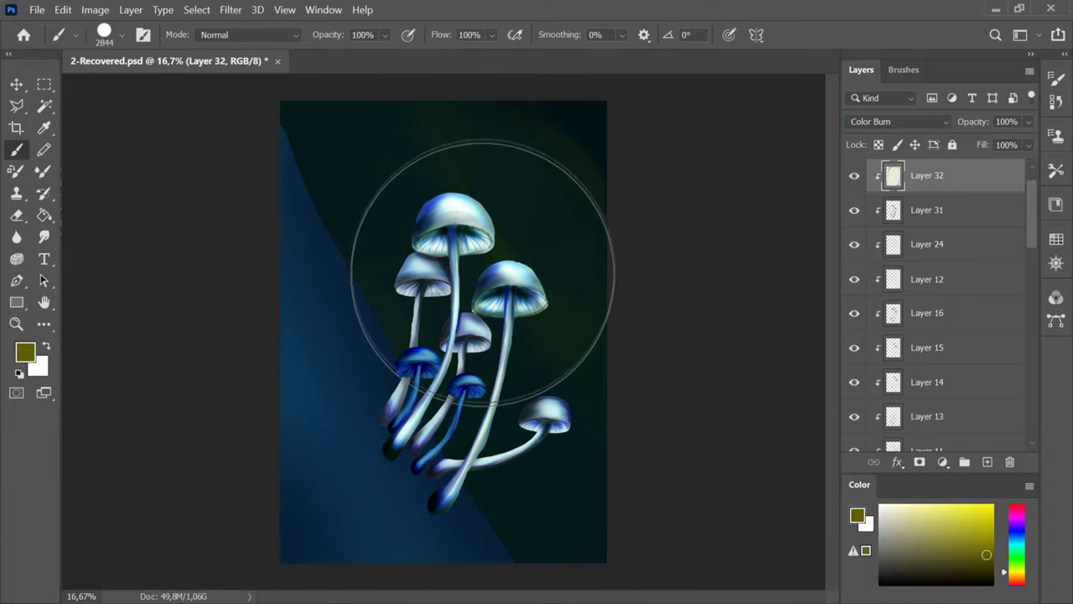
{"action": "mouse_move", "coordinate": [481, 274]}
{"action": "left_mouse_down"}
{"action": "mouse_move", "coordinate": [453, 453]}
{"action": "mouse_move", "coordinate": [443, 419]}
{"action": "left_mouse_up"}
{"action": "left_click", "coordinate": [1016, 536]}
{"action": "left_click", "coordinate": [989, 574]}
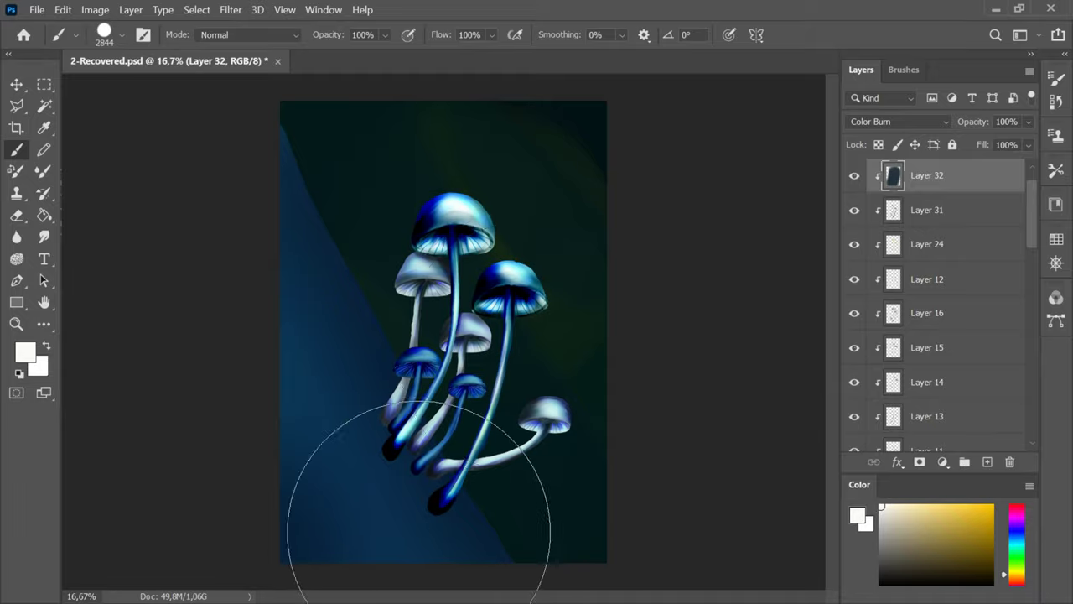
{"action": "left_click", "coordinate": [855, 176]}
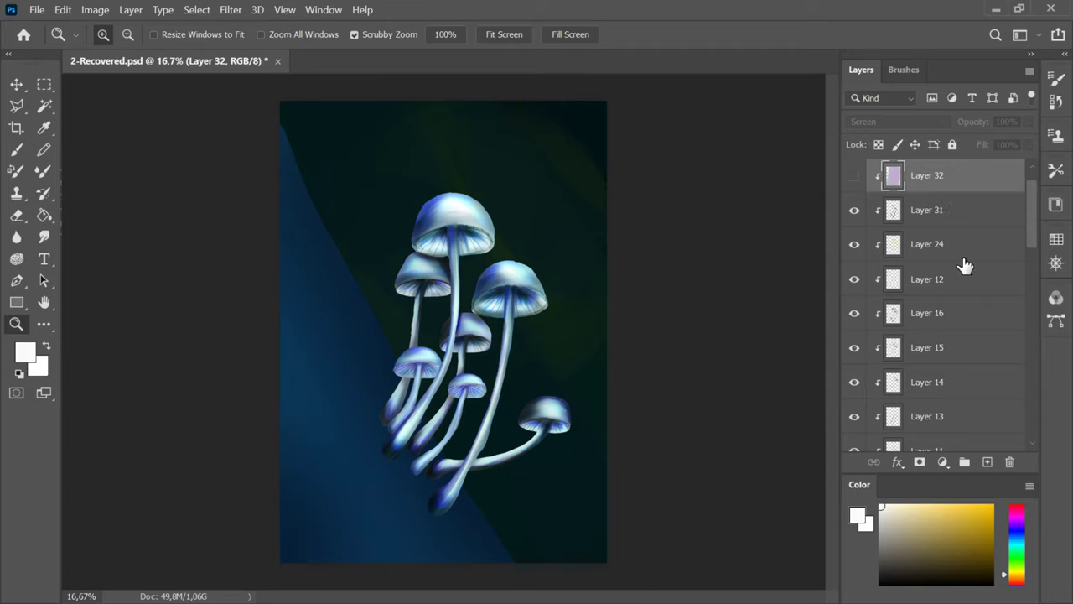
- Set Layer 26 on the two smallest mushrooms to Color Burn at 64% opacity and save the file
{"action": "left_click", "coordinate": [939, 251]}
{"action": "left_click", "coordinate": [895, 121]}
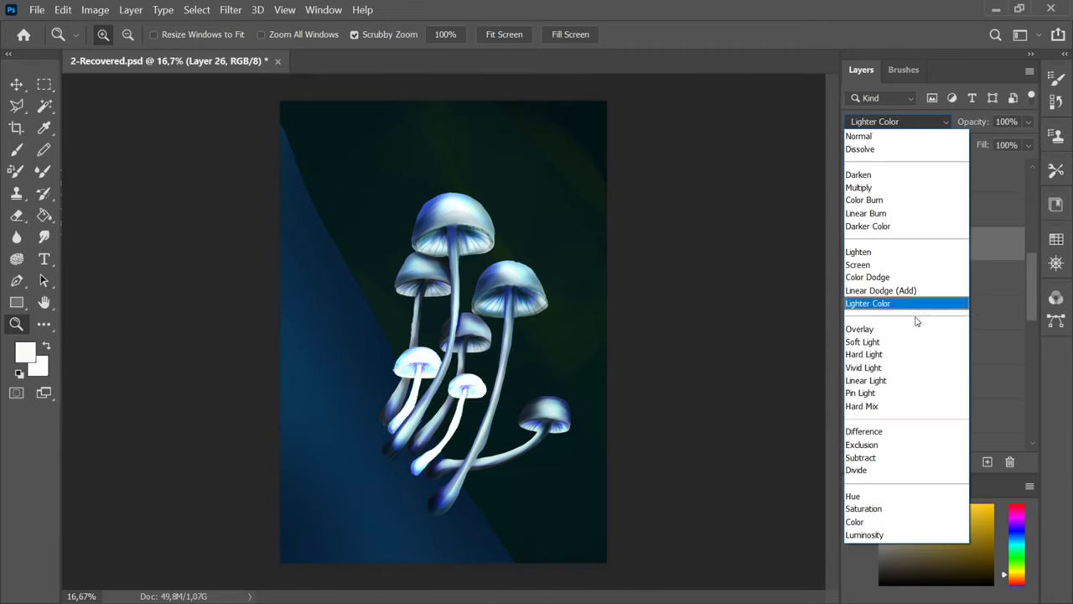
{"action": "left_click", "coordinate": [868, 226]}
{"action": "left_click", "coordinate": [1029, 122]}
{"action": "left_click_drag", "start_coordinate": [1028, 144], "coordinate": [973, 144]}
{"action": "left_click", "coordinate": [914, 123]}
{"action": "left_click", "coordinate": [912, 202]}
{"action": "left_click", "coordinate": [1029, 122]}
{"action": "left_click", "coordinate": [994, 144]}
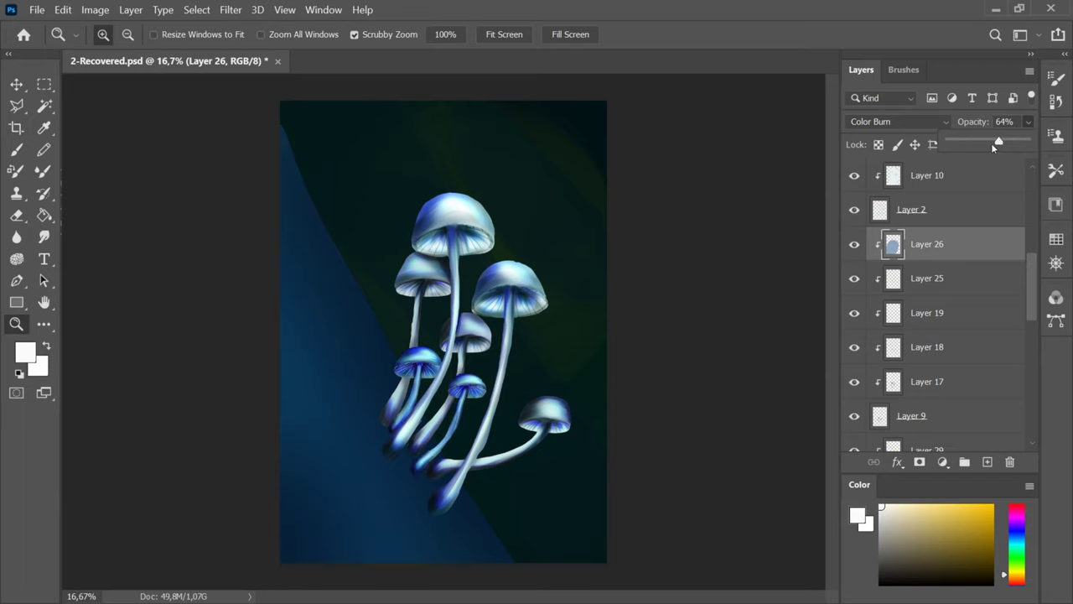
{"action": "left_click", "coordinate": [639, 424]}
{"action": "key", "text": "ctrl+s"}
- Try a teal wash over the two smallest mushrooms on a new clipped layer with Saturation blending, delete that layer and save
{"action": "left_click", "coordinate": [962, 278]}
{"action": "left_click", "coordinate": [987, 462]}
{"action": "left_click_drag", "start_coordinate": [964, 279], "coordinate": [965, 229]}
{"action": "left_click", "coordinate": [1017, 541]}
{"action": "left_click", "coordinate": [976, 540]}
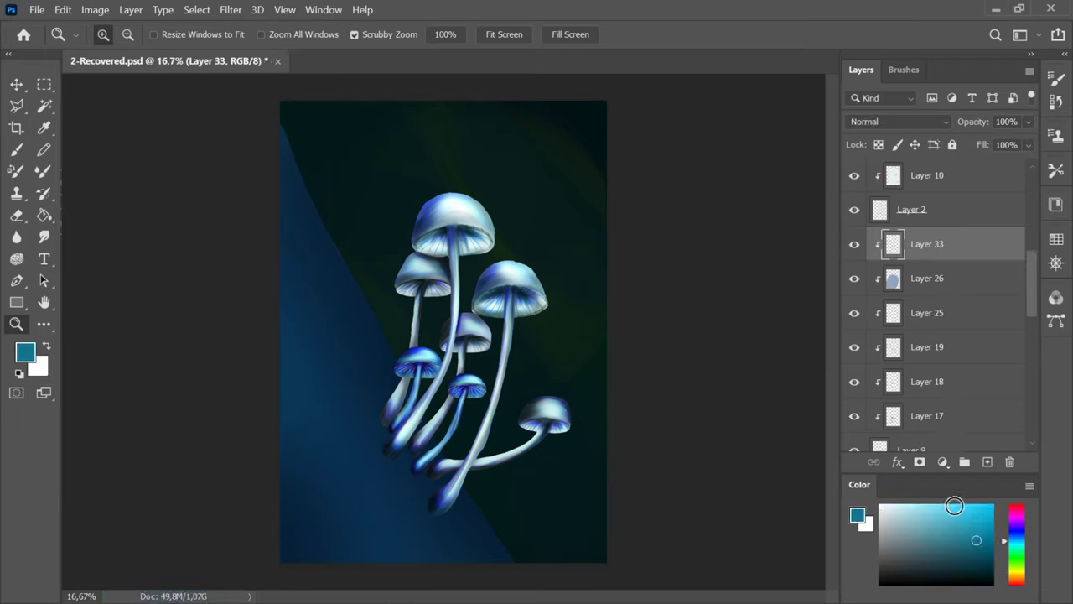
{"action": "key", "text": "b"}
{"action": "left_click", "coordinate": [432, 385]}
{"action": "left_click", "coordinate": [895, 122]}
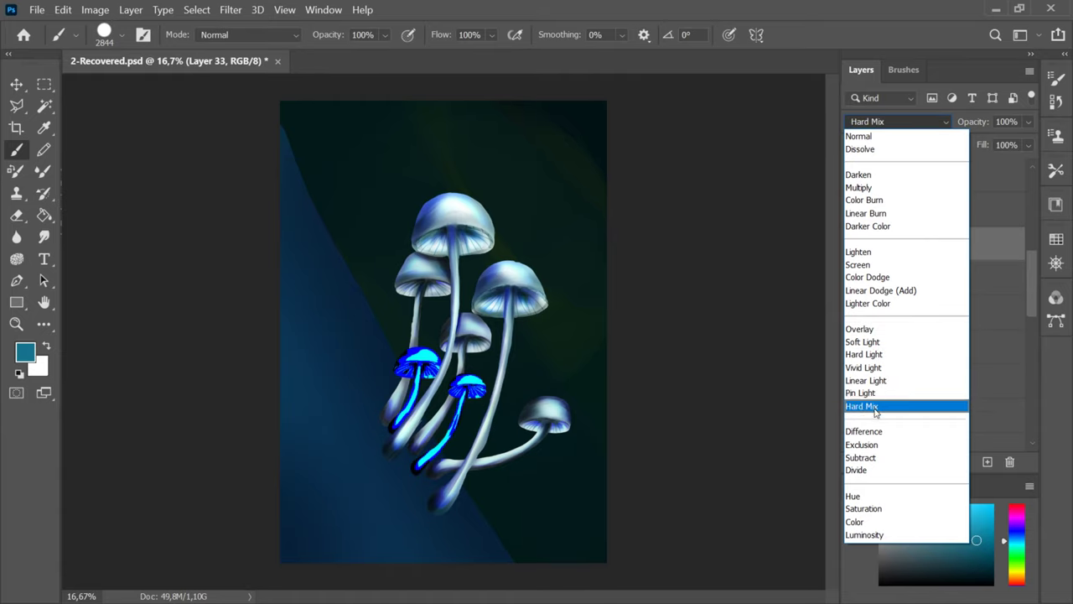
{"action": "left_click", "coordinate": [881, 508]}
{"action": "left_click", "coordinate": [1010, 462]}
{"action": "key", "text": "ctrl+s"}
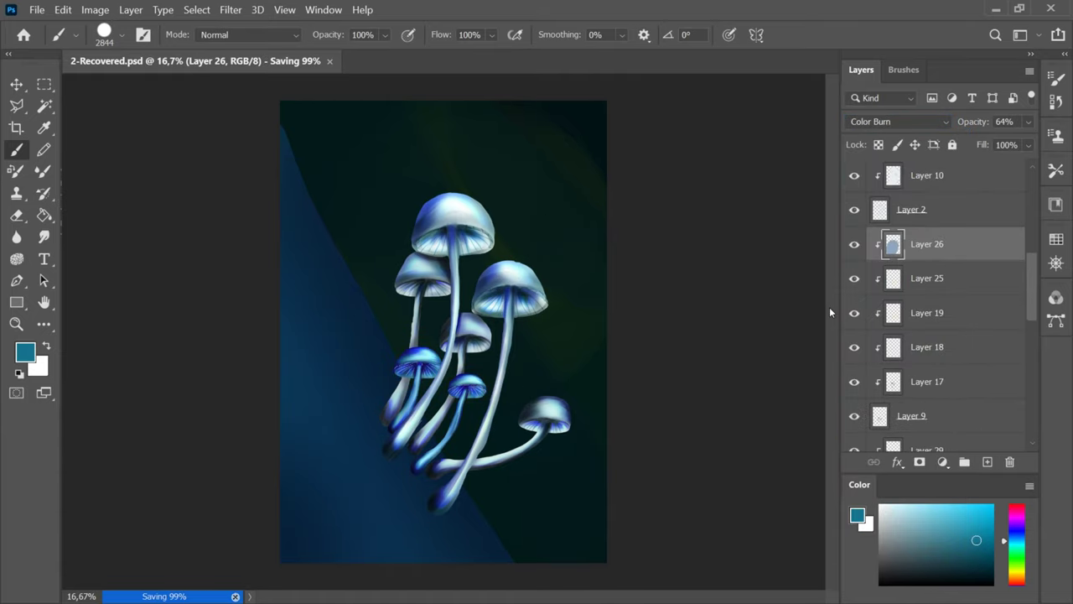
- On a new clipped layer above Layer 26, paint teal on the two smallest mushrooms' caps and stems with a 151 px soft brush
{"action": "left_click", "coordinate": [988, 462]}
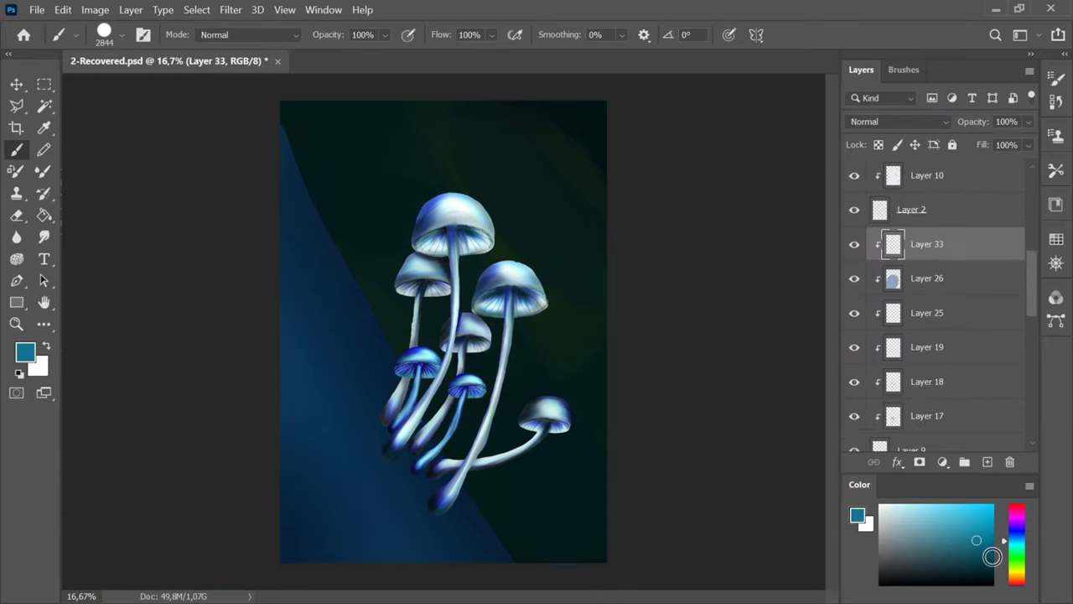
{"action": "left_click", "coordinate": [981, 556]}
{"action": "left_click", "coordinate": [904, 69]}
{"action": "left_click", "coordinate": [950, 369]}
{"action": "left_click", "coordinate": [934, 115]}
{"action": "left_click_drag", "start_coordinate": [431, 362], "coordinate": [417, 415]}
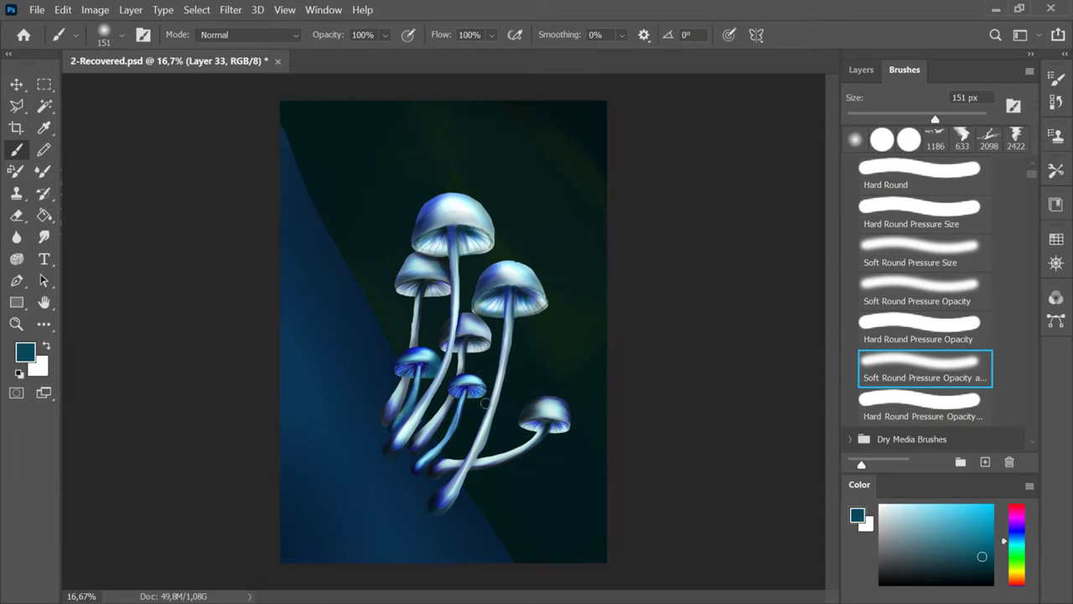
{"action": "left_click", "coordinate": [861, 70]}
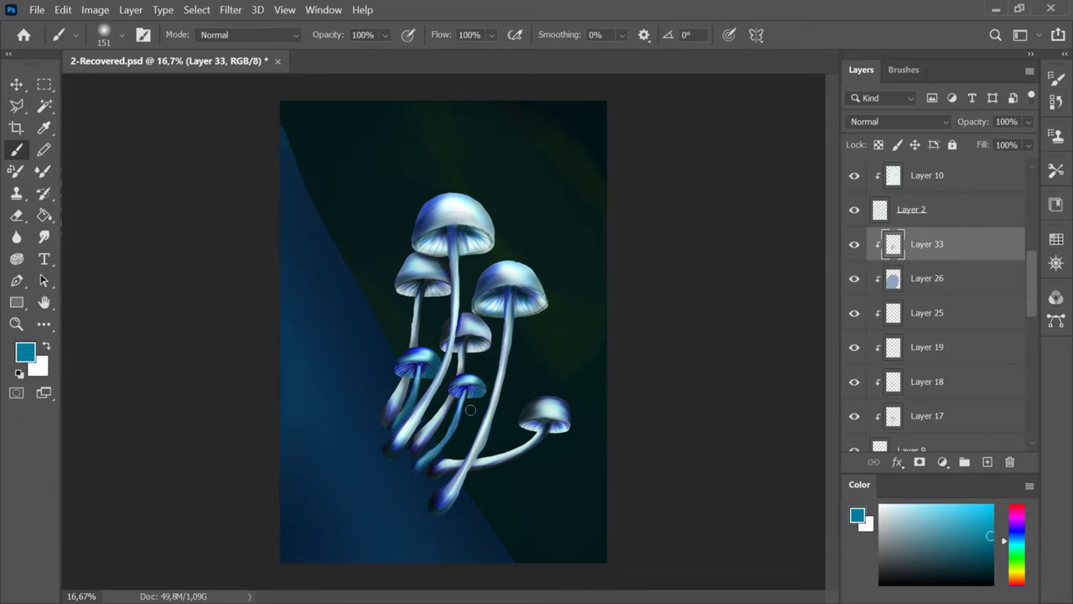
- Set the teal shading layer on the two smallest mushrooms to Linear Burn at 64% opacity
{"action": "left_click", "coordinate": [897, 122]}
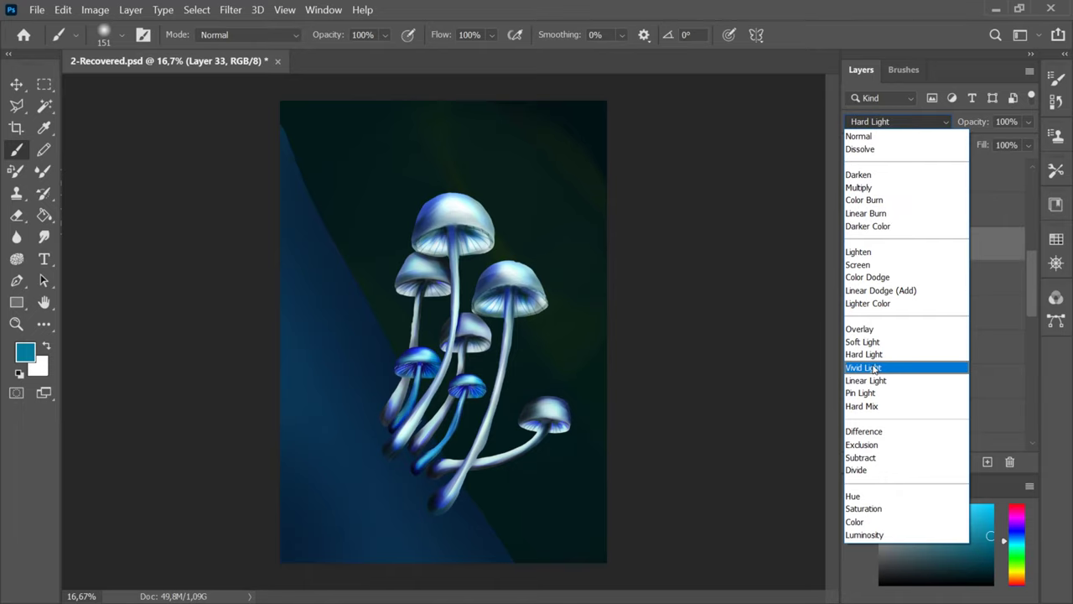
{"action": "left_click", "coordinate": [892, 213]}
{"action": "left_click", "coordinate": [1028, 123]}
{"action": "left_click_drag", "start_coordinate": [1030, 140], "coordinate": [999, 144]}
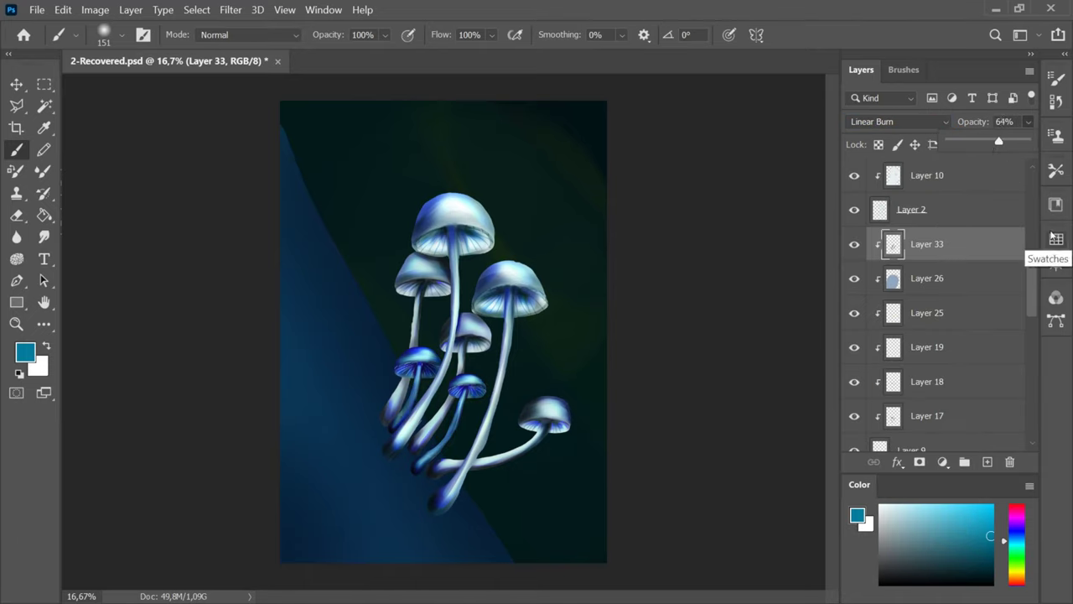
- Compare the two smallest mushrooms' lower clipped layers by toggling their visibility, and set Layer 17 to Luminosity with reduced opacity
{"action": "left_click_drag", "start_coordinate": [1032, 285], "coordinate": [1032, 286]}
{"action": "left_click", "coordinate": [854, 307]}
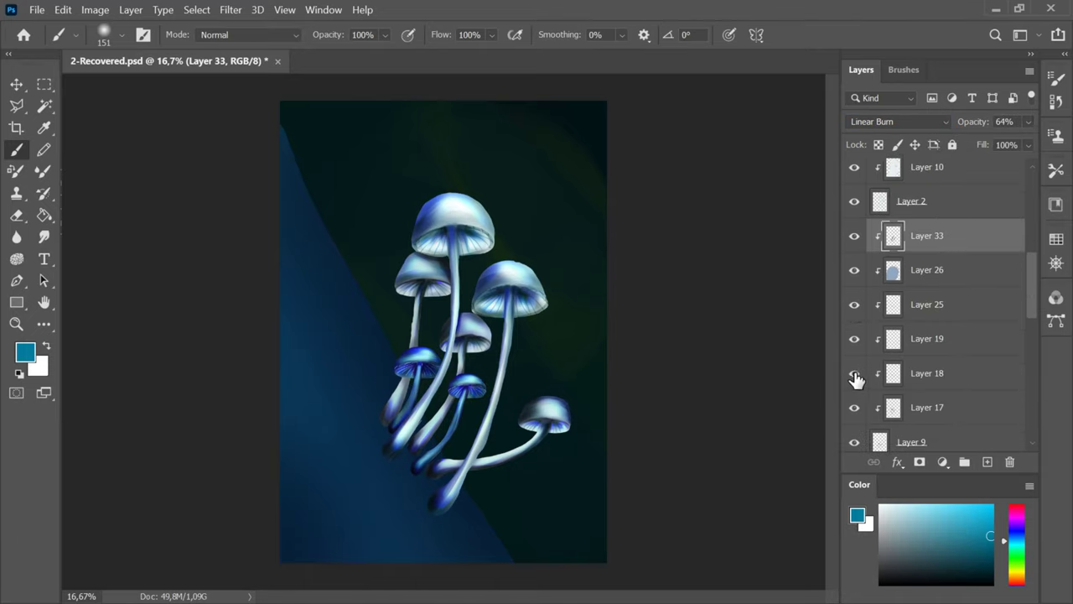
{"action": "left_click", "coordinate": [855, 376]}
{"action": "left_click", "coordinate": [855, 409]}
{"action": "left_click", "coordinate": [854, 410]}
{"action": "left_click", "coordinate": [854, 414]}
{"action": "left_click", "coordinate": [855, 413]}
{"action": "left_click", "coordinate": [927, 408]}
{"action": "left_click", "coordinate": [921, 123]}
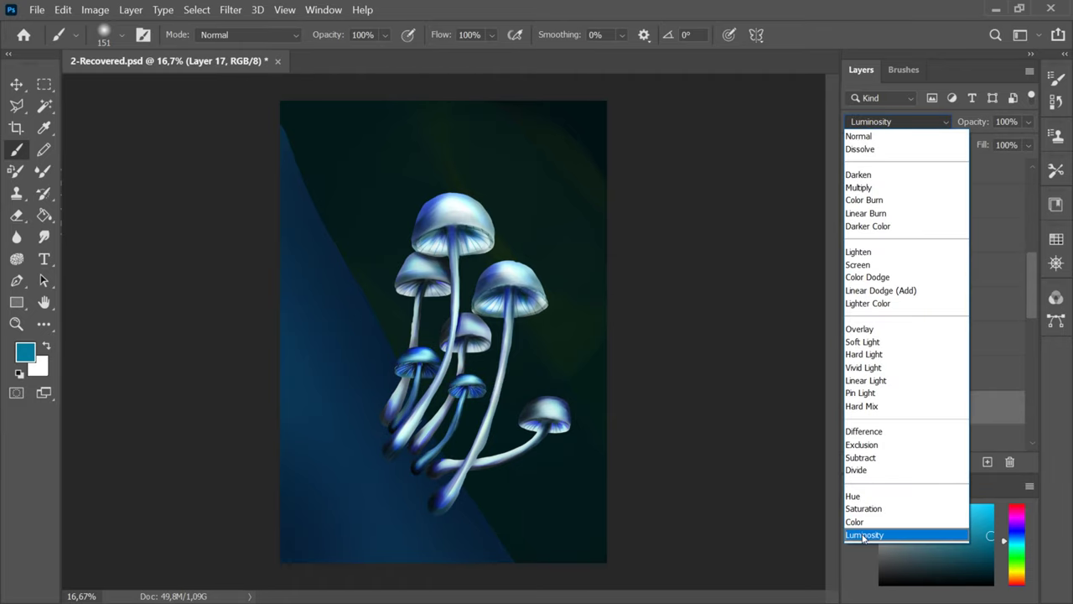
{"action": "left_click", "coordinate": [863, 536]}
{"action": "left_click", "coordinate": [1029, 124]}
{"action": "left_click_drag", "start_coordinate": [1030, 143], "coordinate": [1011, 144]}
- On a new clipped layer directly above Layer 26, brush purple over the two smallest mushrooms with a 958 px soft brush
{"action": "left_click", "coordinate": [1016, 523]}
{"action": "left_click_drag", "start_coordinate": [969, 521], "coordinate": [947, 521]}
{"action": "left_click", "coordinate": [988, 462]}
{"action": "left_click_drag", "start_coordinate": [977, 408], "coordinate": [982, 252]}
{"action": "left_click", "coordinate": [904, 69]}
{"action": "left_click_drag", "start_coordinate": [932, 117], "coordinate": [975, 117]}
{"action": "mouse_move", "coordinate": [432, 336]}
{"action": "left_mouse_down"}
{"action": "mouse_move", "coordinate": [410, 365]}
{"action": "mouse_move", "coordinate": [427, 457]}
{"action": "left_mouse_up"}
- Set the purple layer's blend mode to Linear Dodge (Add)
{"action": "left_click", "coordinate": [861, 69]}
{"action": "left_click", "coordinate": [931, 123]}
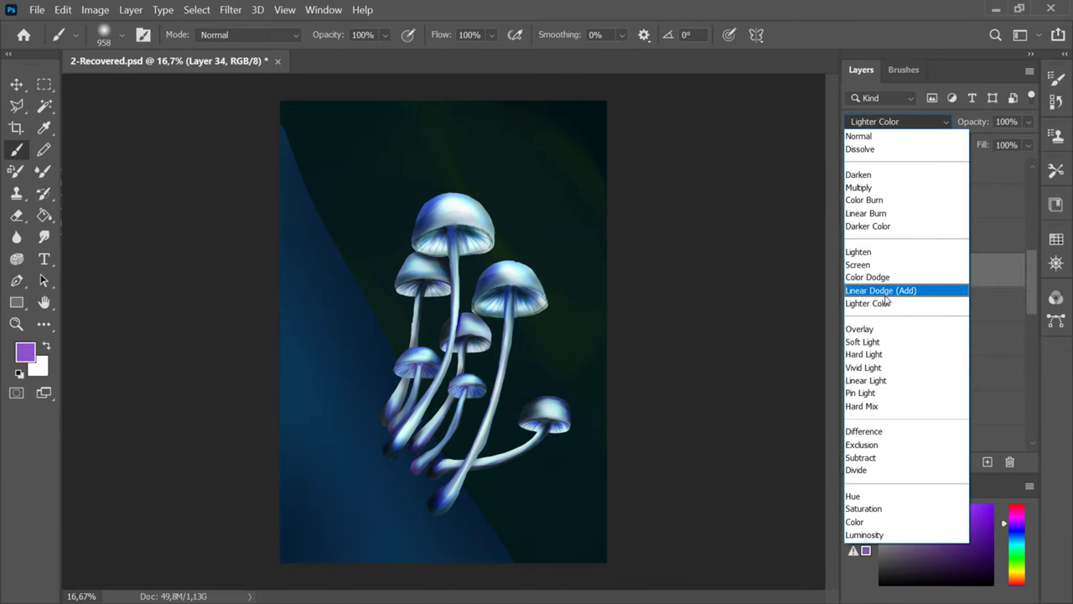
{"action": "left_click", "coordinate": [886, 294]}
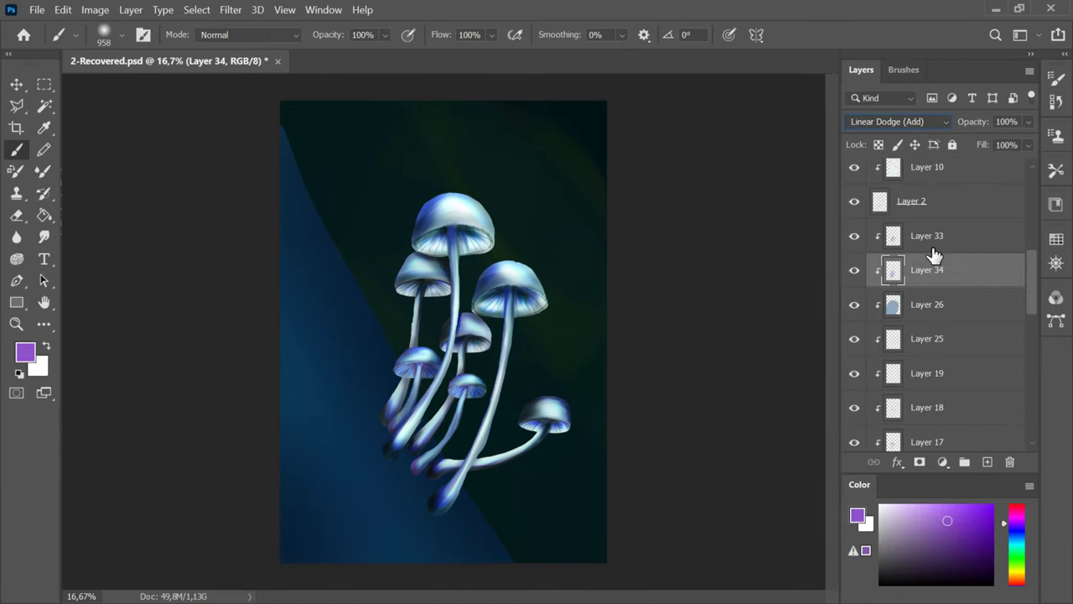
{"action": "left_click", "coordinate": [903, 70]}
{"action": "left_click", "coordinate": [861, 70]}
- On a new clipped layer, paint blue over the three back mushrooms' stems with a 269 px soft brush
{"action": "mouse_move", "coordinate": [1031, 288]}
{"action": "left_mouse_down"}
{"action": "mouse_move", "coordinate": [1021, 386]}
{"action": "mouse_move", "coordinate": [1024, 318]}
{"action": "left_mouse_up"}
{"action": "left_click", "coordinate": [947, 404]}
{"action": "left_click", "coordinate": [988, 462]}
{"action": "left_click_drag", "start_coordinate": [964, 414], "coordinate": [962, 351]}
{"action": "left_click", "coordinate": [979, 534]}
{"action": "left_click", "coordinate": [904, 70]}
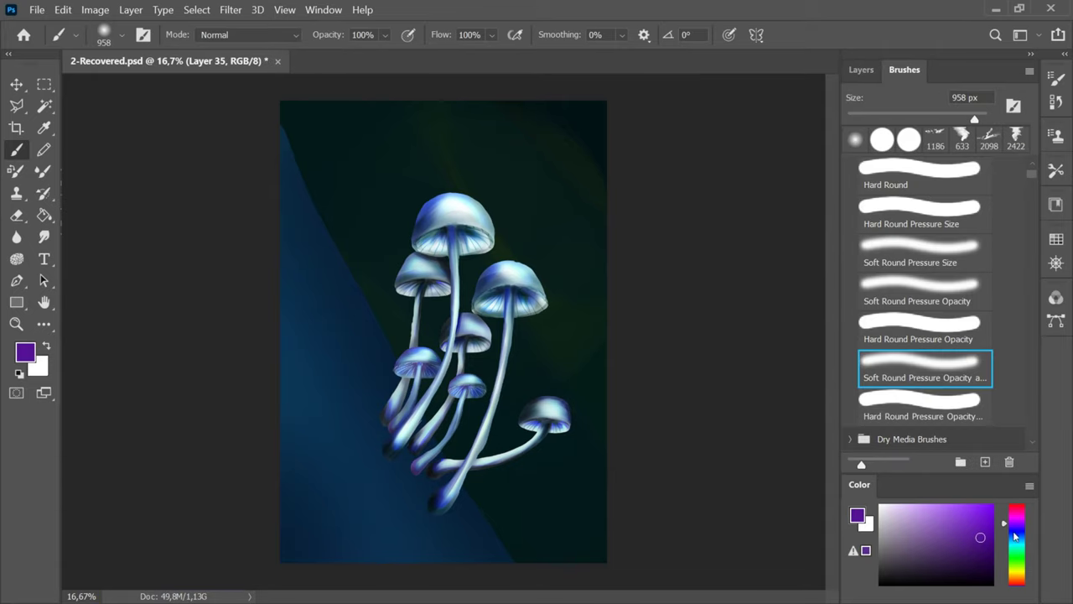
{"action": "left_click", "coordinate": [1016, 534]}
{"action": "left_click", "coordinate": [975, 529]}
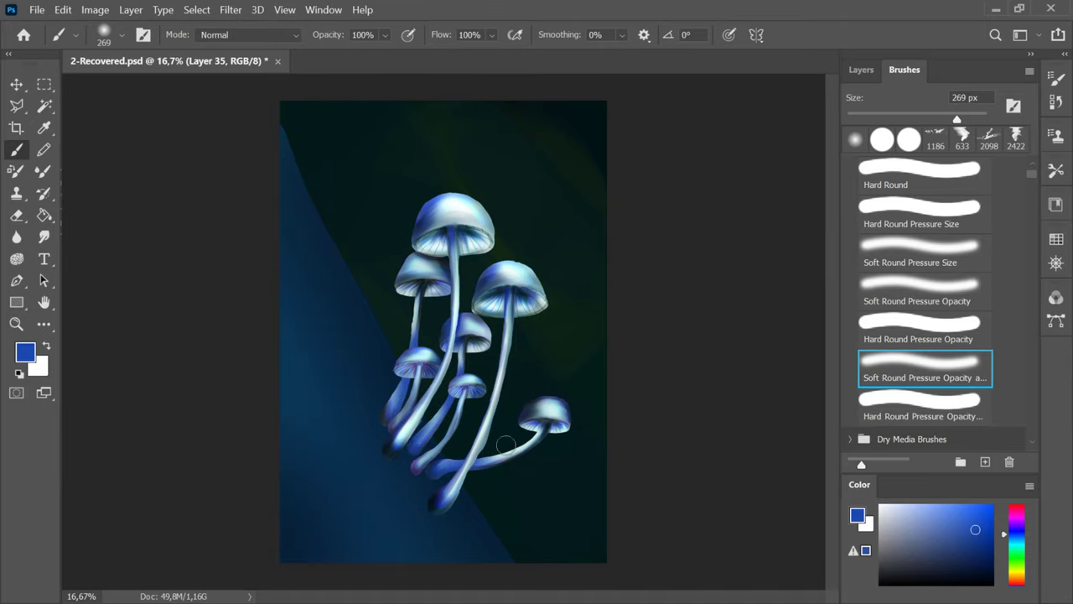
- Set the blue stem layer's blend mode to Linear Burn at 50% opacity and save the file
{"action": "left_click", "coordinate": [860, 70]}
{"action": "left_click", "coordinate": [897, 121]}
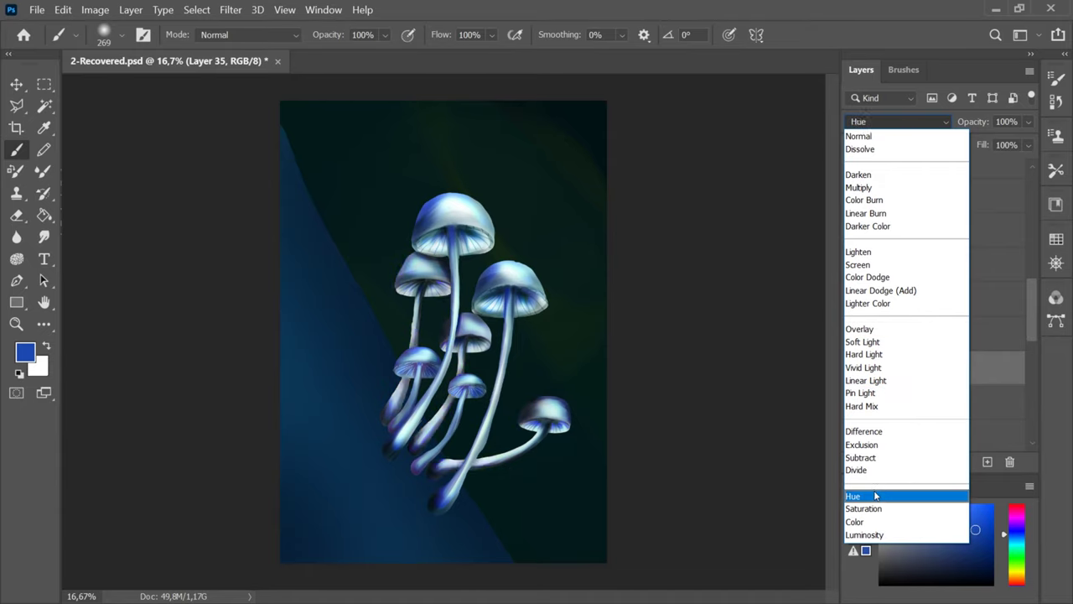
{"action": "left_click", "coordinate": [865, 213]}
{"action": "key", "text": "5"}
{"action": "key", "text": "ctrl+s"}
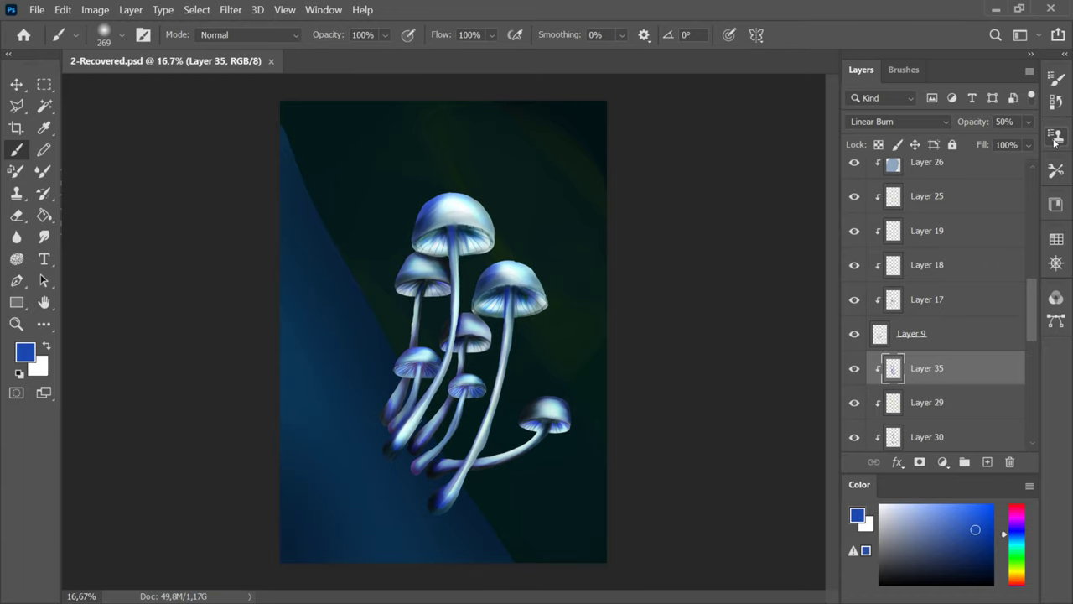
- Add a new layer at the top of the layer stack and choose a pale blue painting colour
{"action": "scroll", "coordinate": [968, 220], "scroll_direction": "up", "scroll_amount": 10}
{"action": "left_click", "coordinate": [939, 175]}
{"action": "left_click", "coordinate": [986, 462]}
{"action": "left_click", "coordinate": [897, 508]}
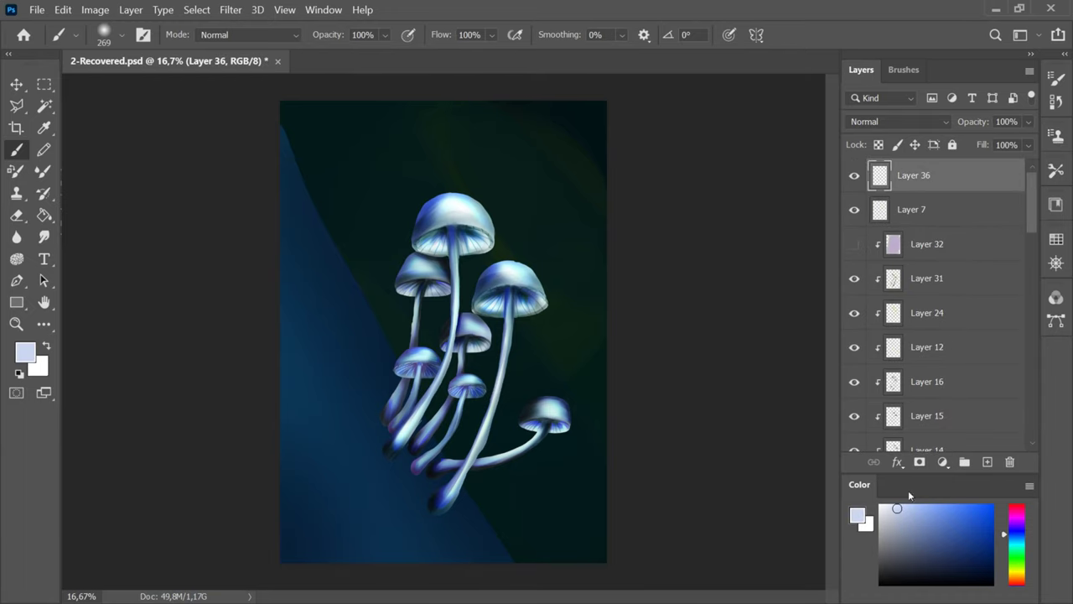
- Set the blend mode of Layer 30, clipped over the back mushrooms, to Vivid Light
{"action": "scroll", "coordinate": [445, 243], "scroll_direction": "up", "scroll_amount": 2}
{"action": "scroll", "coordinate": [731, 353], "scroll_direction": "down", "scroll_amount": 1}
{"action": "scroll", "coordinate": [970, 287], "scroll_direction": "down", "scroll_amount": 6}
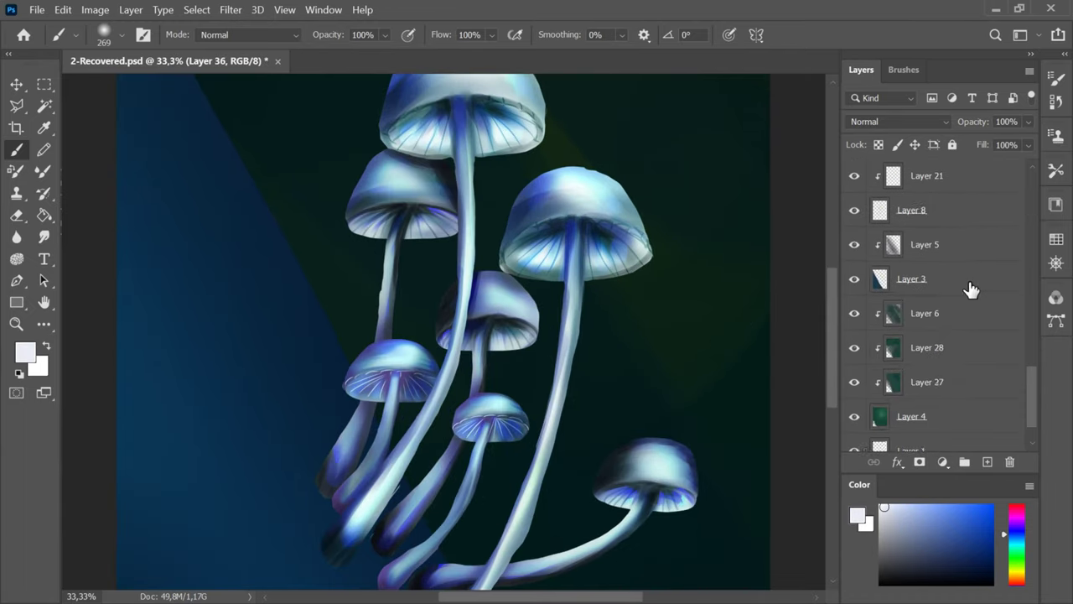
{"action": "left_click", "coordinate": [863, 261]}
{"action": "left_click", "coordinate": [898, 122]}
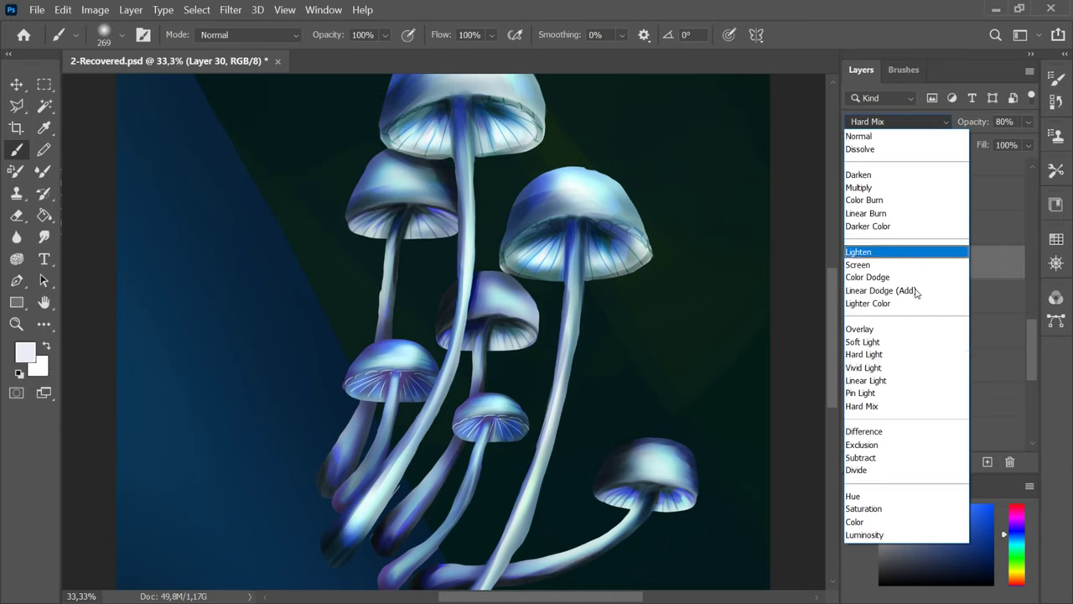
{"action": "left_click", "coordinate": [888, 364]}
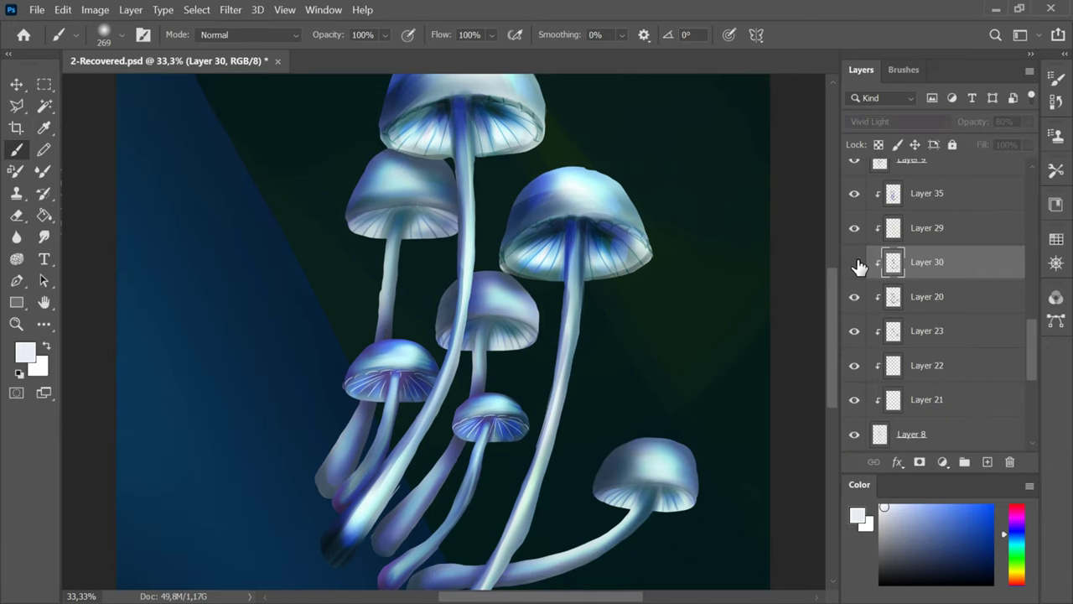
- On Layer 36, brush pale textured rims along the mushroom cap edges with the 64 px KYLE Ultimate Pencil Hard brush
{"action": "scroll", "coordinate": [931, 251], "scroll_direction": "up", "scroll_amount": 6}
{"action": "left_click", "coordinate": [929, 177]}
{"action": "left_click", "coordinate": [904, 70]}
{"action": "left_click", "coordinate": [850, 166]}
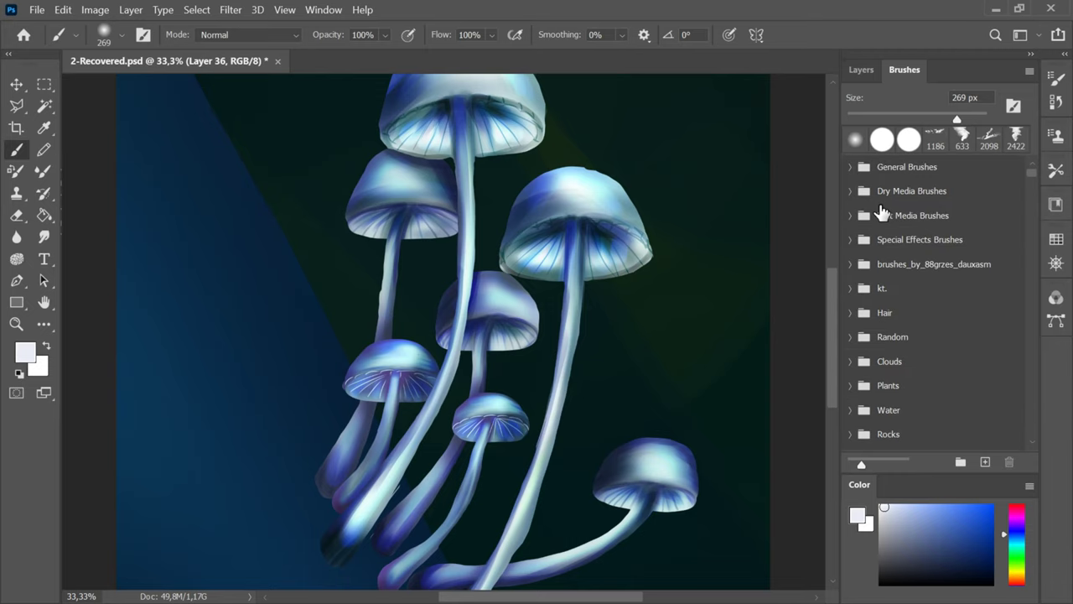
{"action": "left_click", "coordinate": [851, 191]}
{"action": "left_click", "coordinate": [922, 222]}
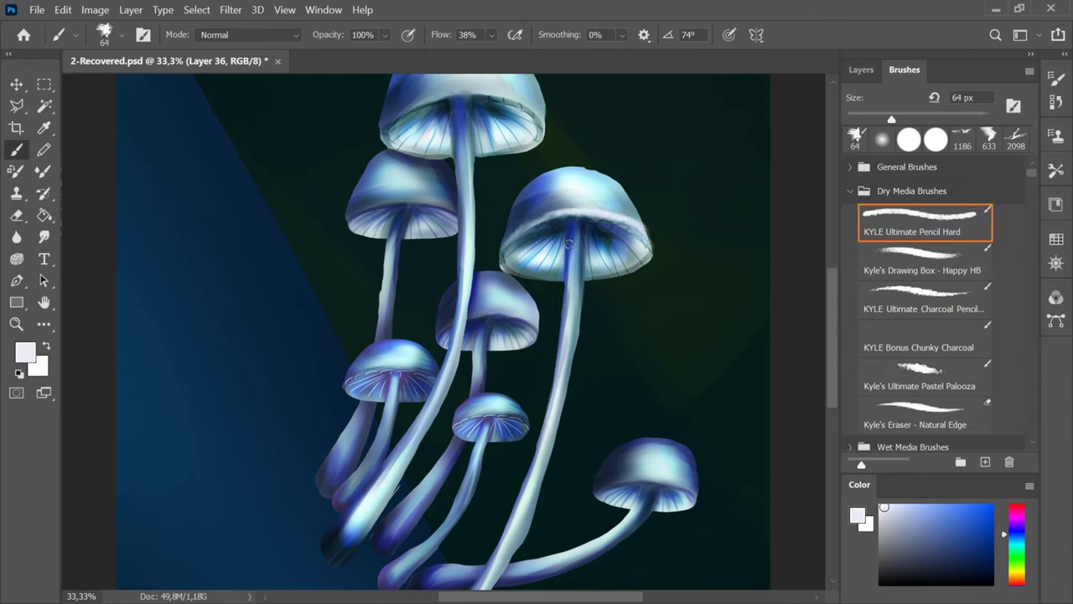
{"action": "mouse_move", "coordinate": [434, 102]}
{"action": "left_mouse_down"}
{"action": "mouse_move", "coordinate": [535, 112]}
{"action": "mouse_move", "coordinate": [543, 129]}
{"action": "left_mouse_up"}
{"action": "left_click_drag", "start_coordinate": [458, 99], "coordinate": [404, 109]}
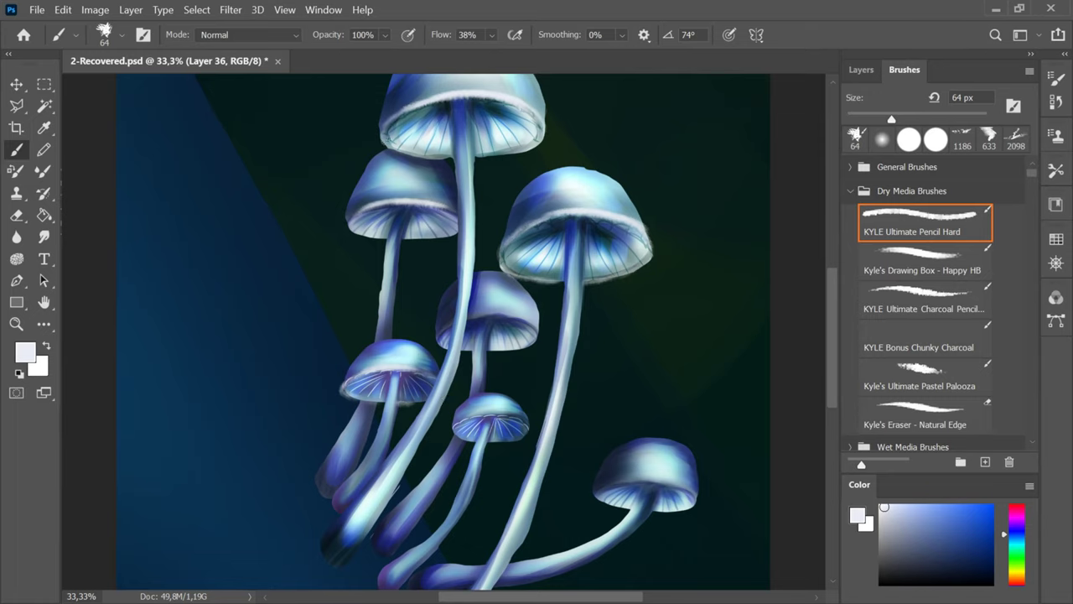
{"action": "scroll", "coordinate": [616, 317], "scroll_direction": "up", "scroll_amount": 1}
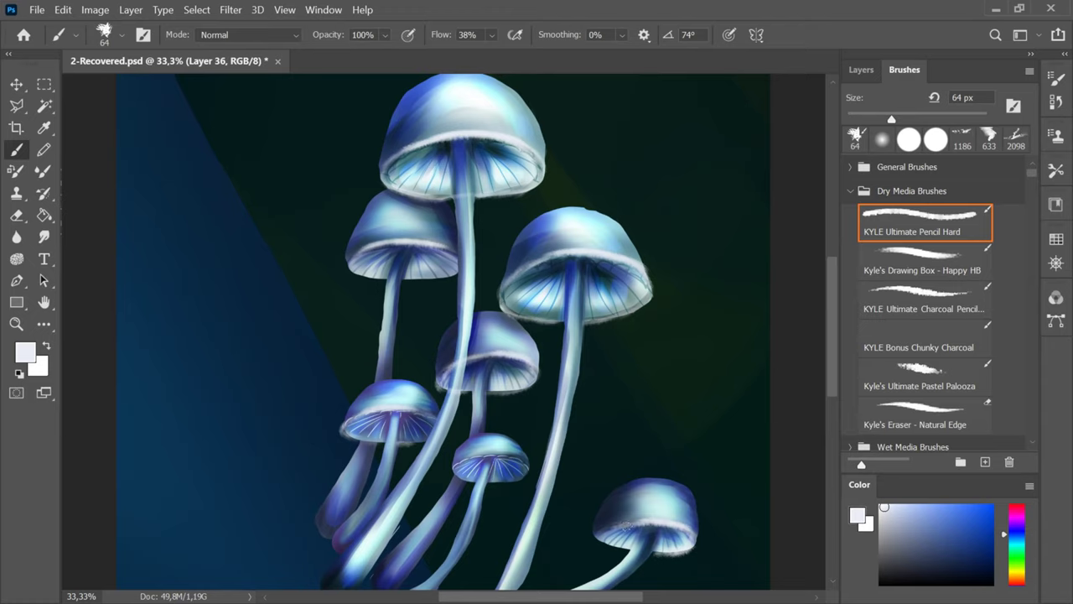
{"action": "left_click_drag", "start_coordinate": [358, 414], "coordinate": [436, 433]}
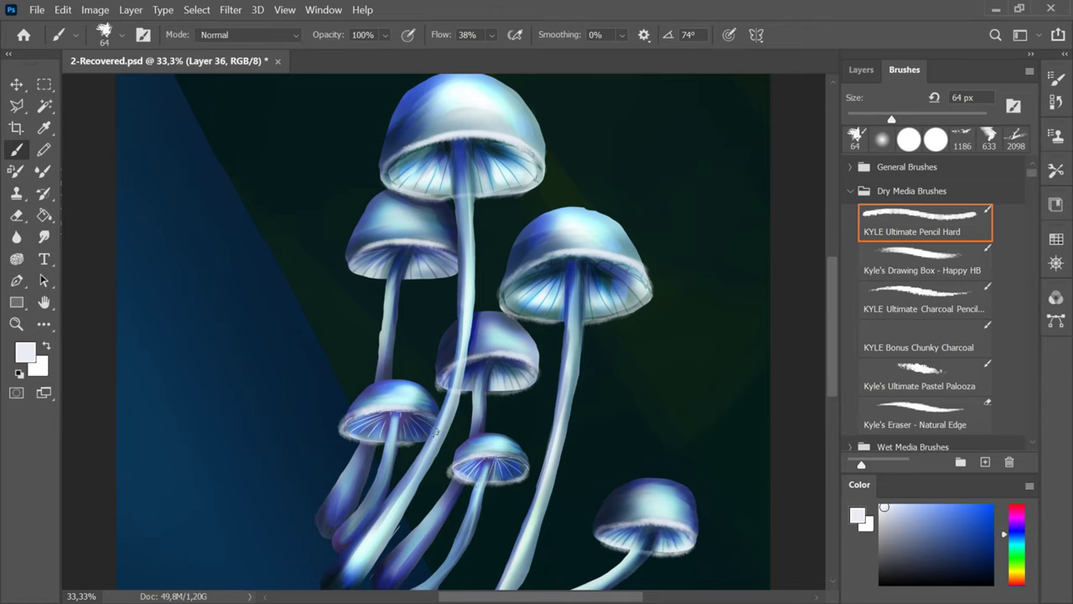
{"action": "key", "text": "ctrl+minus"}
{"action": "key", "text": "e"}
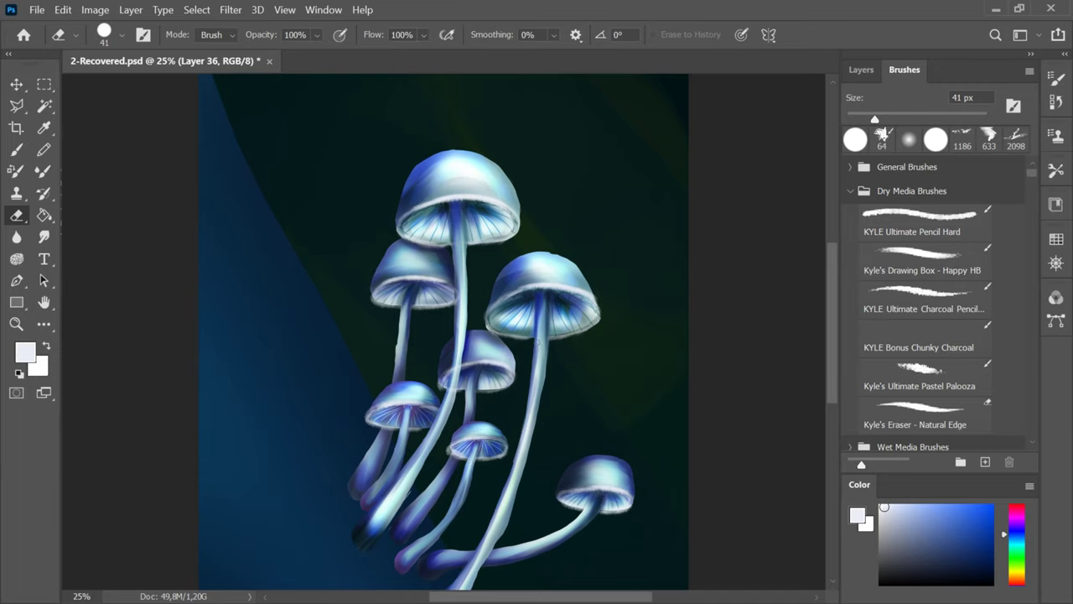
{"action": "left_click", "coordinate": [918, 550]}
{"action": "left_click", "coordinate": [861, 70]}
{"action": "left_click", "coordinate": [908, 121]}
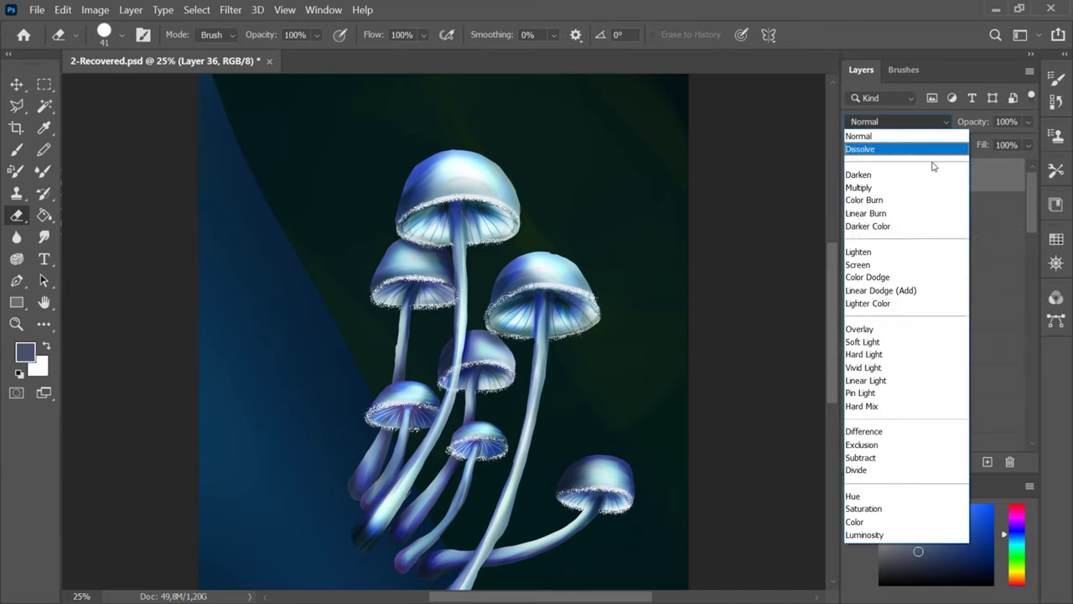
{"action": "left_click", "coordinate": [1061, 267]}
- Add a new layer directly above the cap rim layer and choose a dark blue colour
{"action": "left_click", "coordinate": [987, 462]}
{"action": "scroll", "coordinate": [803, 471], "scroll_direction": "down", "scroll_amount": 3}
{"action": "left_click", "coordinate": [944, 560]}
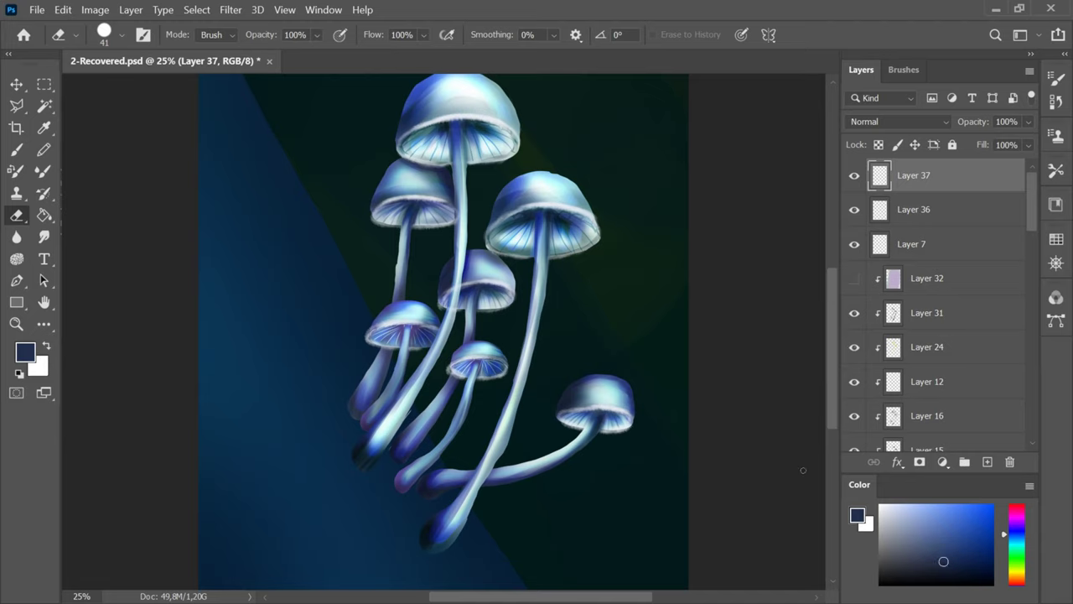
{"action": "left_click", "coordinate": [901, 529]}
{"action": "left_click", "coordinate": [914, 72]}
{"action": "key", "text": "bracketright"}
{"action": "key", "text": "bracketright"}
{"action": "key", "text": "bracketright"}
{"action": "key", "text": "bracketright"}
{"action": "key", "text": "bracketright"}
{"action": "left_click", "coordinate": [861, 70]}
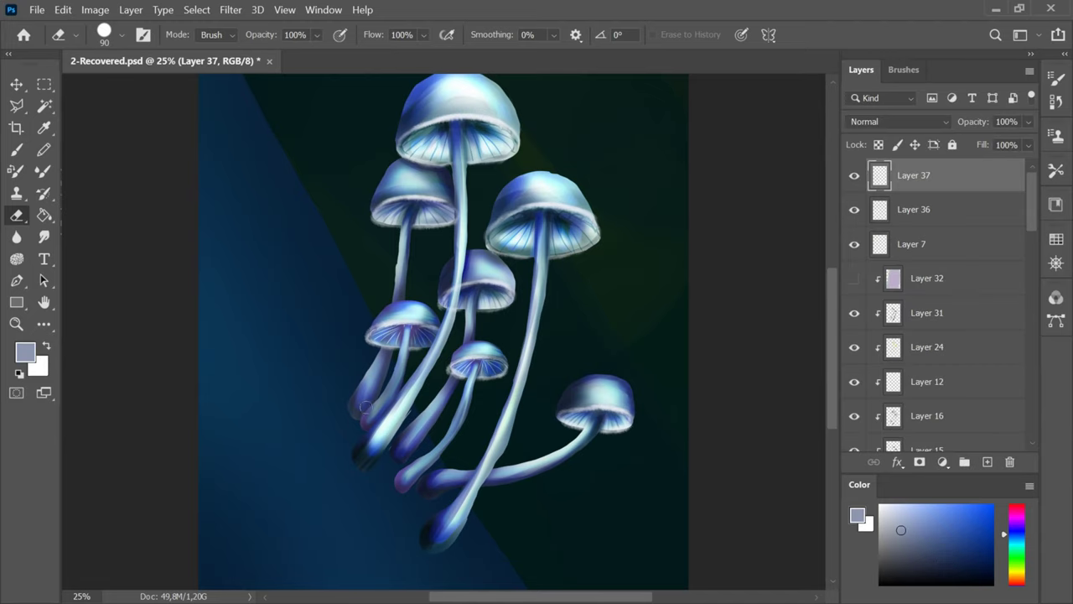
- Brush muted dark blue texture around the stem bases with KYLE Ultimate Pencil Hard at 91 px
{"action": "left_click", "coordinate": [973, 545]}
{"action": "left_click", "coordinate": [895, 516]}
{"action": "scroll", "coordinate": [355, 457], "scroll_direction": "up", "scroll_amount": 1}
{"action": "left_click", "coordinate": [17, 149]}
{"action": "left_click", "coordinate": [904, 69]}
{"action": "left_click", "coordinate": [893, 120]}
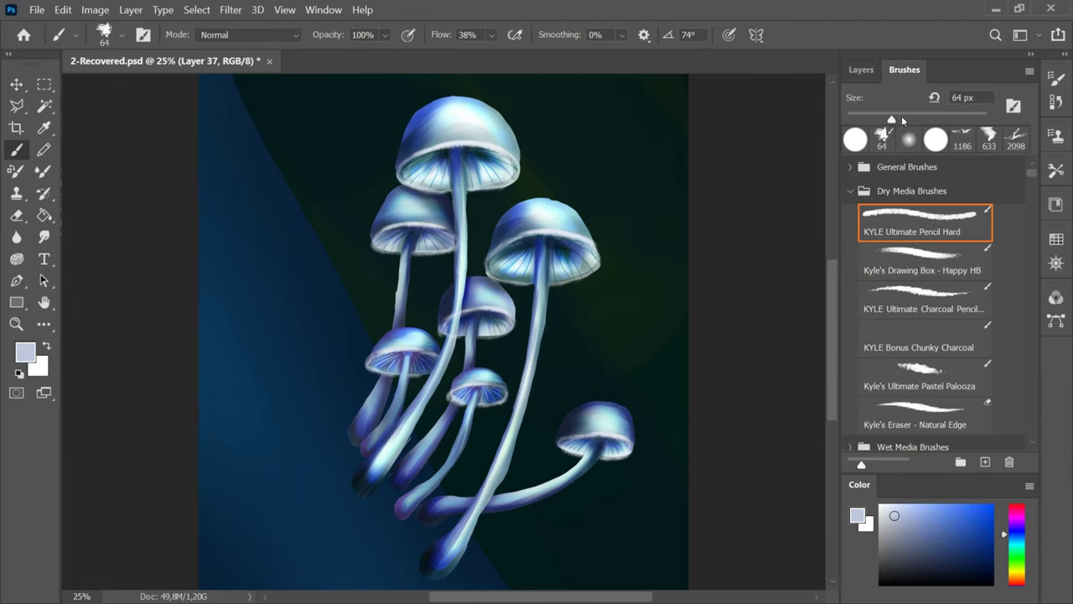
{"action": "left_click", "coordinate": [861, 70]}
{"action": "left_click_drag", "start_coordinate": [349, 431], "coordinate": [353, 422]}
{"action": "key", "text": "ctrl+z"}
{"action": "left_click", "coordinate": [924, 551]}
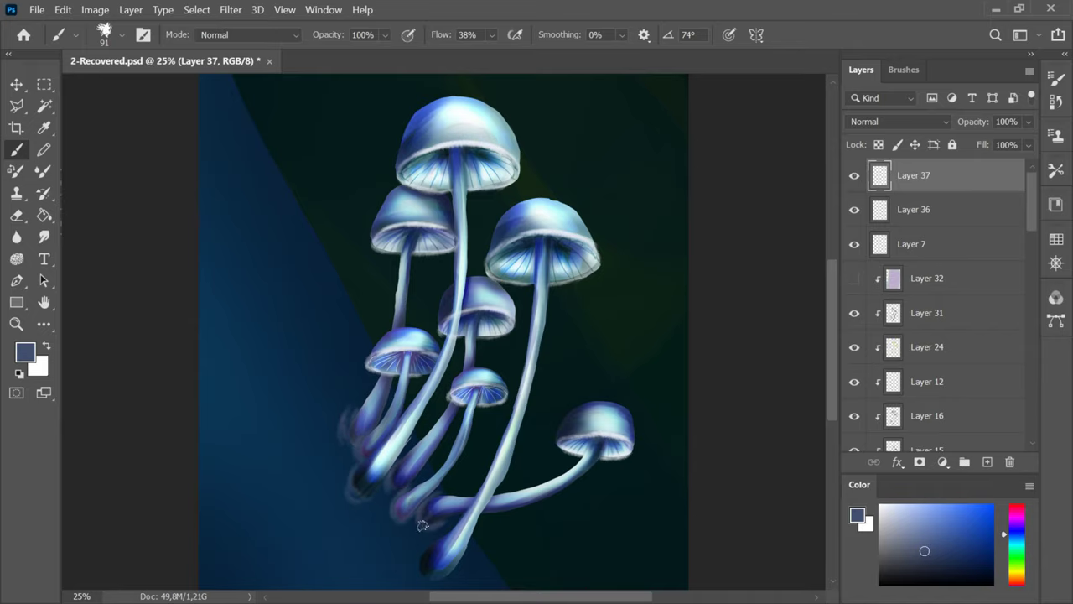
{"action": "scroll", "coordinate": [426, 371], "scroll_direction": "down", "scroll_amount": 1}
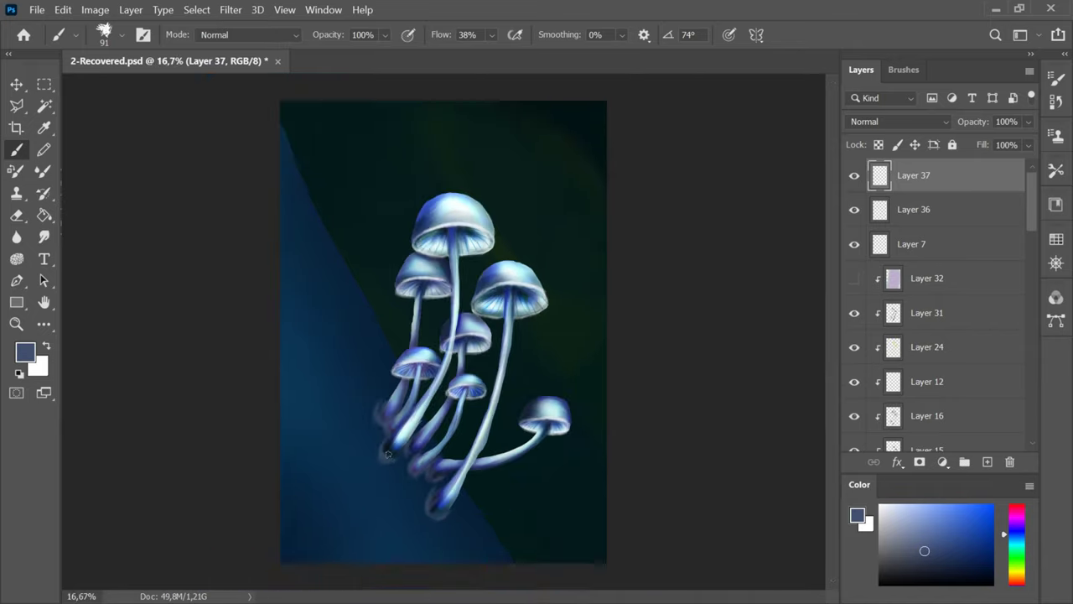
- On Layer 37, add pale blue highlights and dark navy accents to the textured stem bases, and save the file
{"action": "left_click", "coordinate": [382, 416], "text": "alt"}
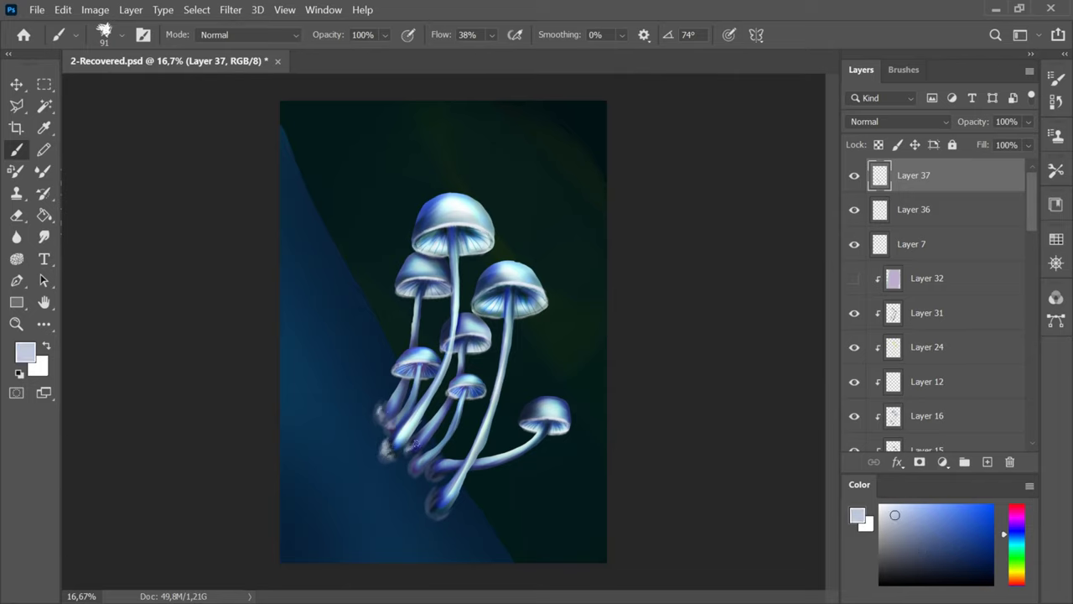
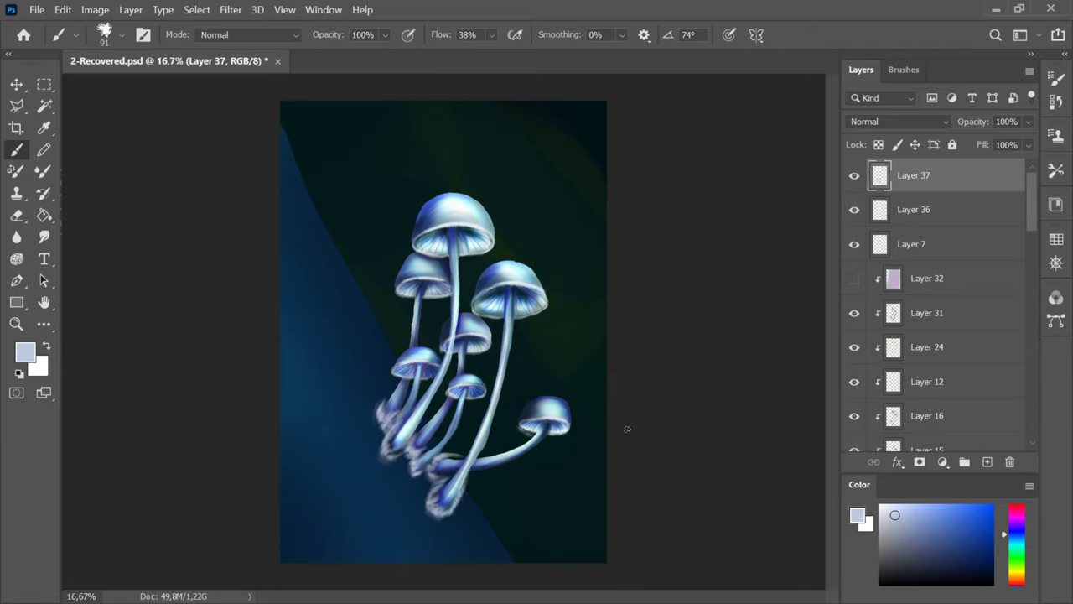
{"action": "left_click", "coordinate": [953, 217]}
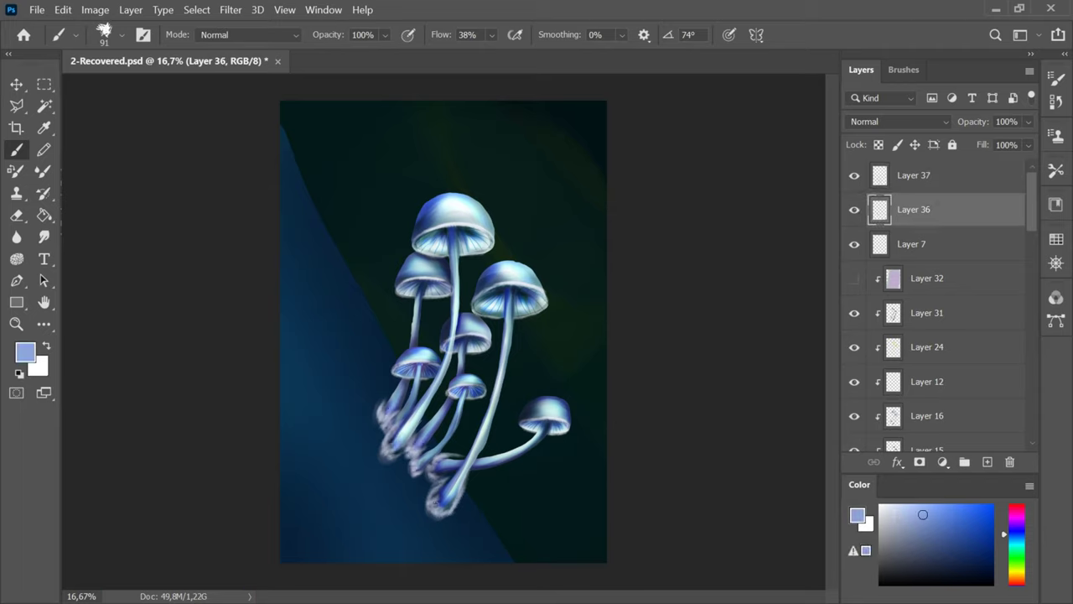
{"action": "left_click", "coordinate": [444, 499], "text": "alt"}
{"action": "key", "text": "alt+bracketright"}
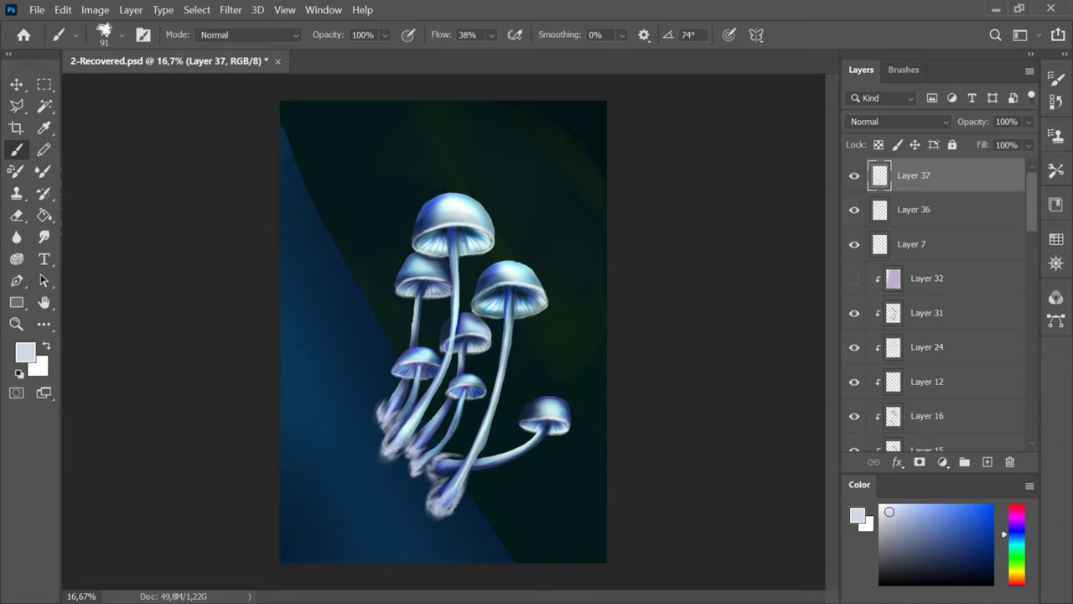
{"action": "left_click", "coordinate": [947, 564]}
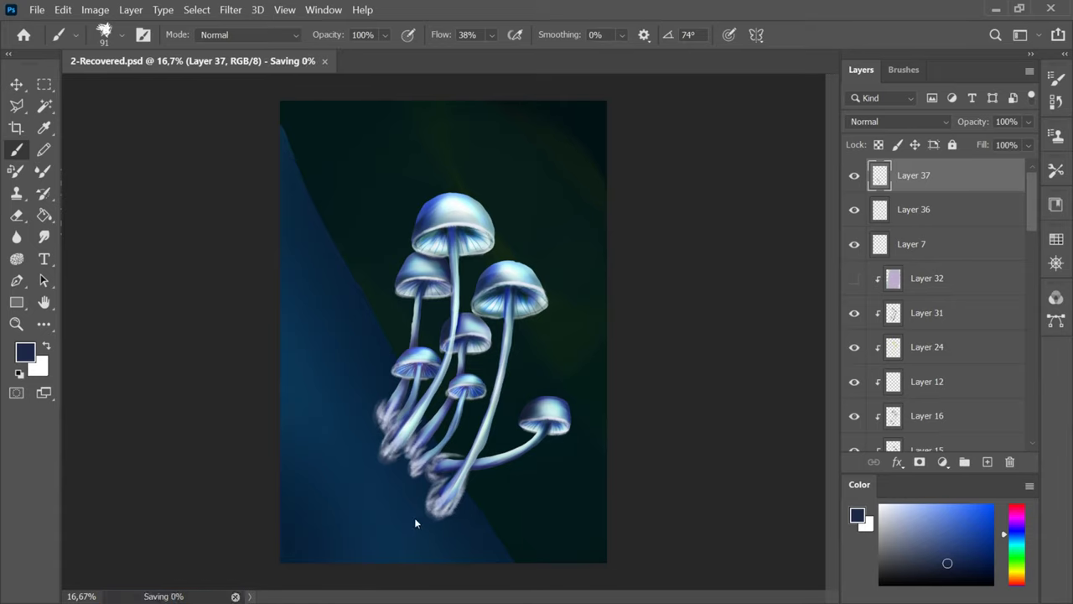
- On a new top layer, draw near-white gill highlights under the caps with Kyle's Drawing Box - Happy HB at 27 and 13 px
{"action": "key", "text": "ctrl+minus"}
{"action": "key", "text": "ctrl+plus"}
{"action": "left_click", "coordinate": [987, 462]}
{"action": "left_click", "coordinate": [882, 508]}
{"action": "left_click", "coordinate": [904, 69]}
{"action": "left_click", "coordinate": [881, 258]}
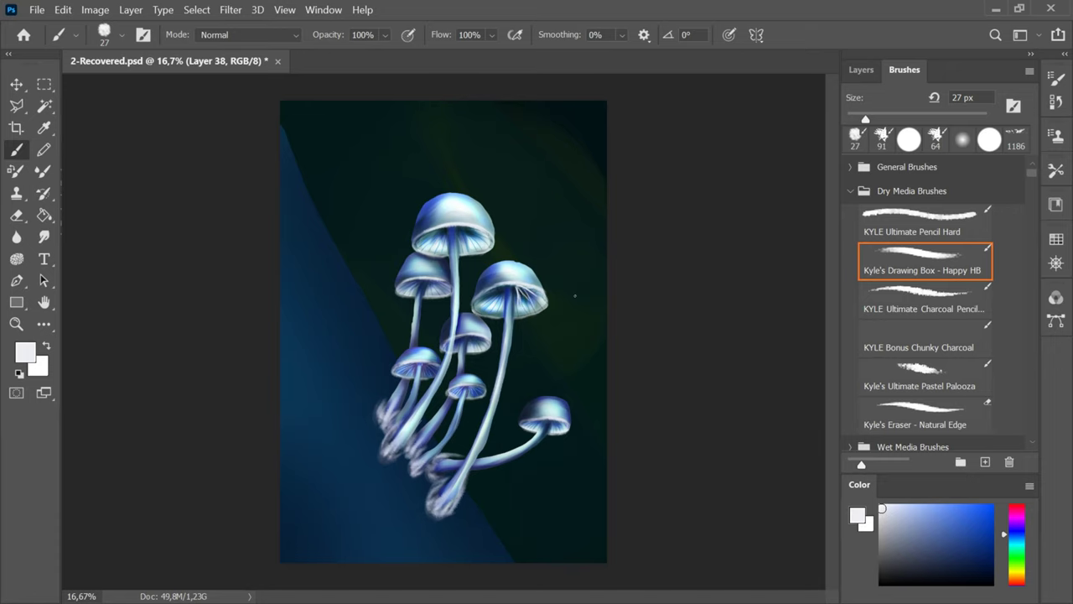
{"action": "scroll", "coordinate": [612, 279], "scroll_direction": "up", "scroll_amount": 2}
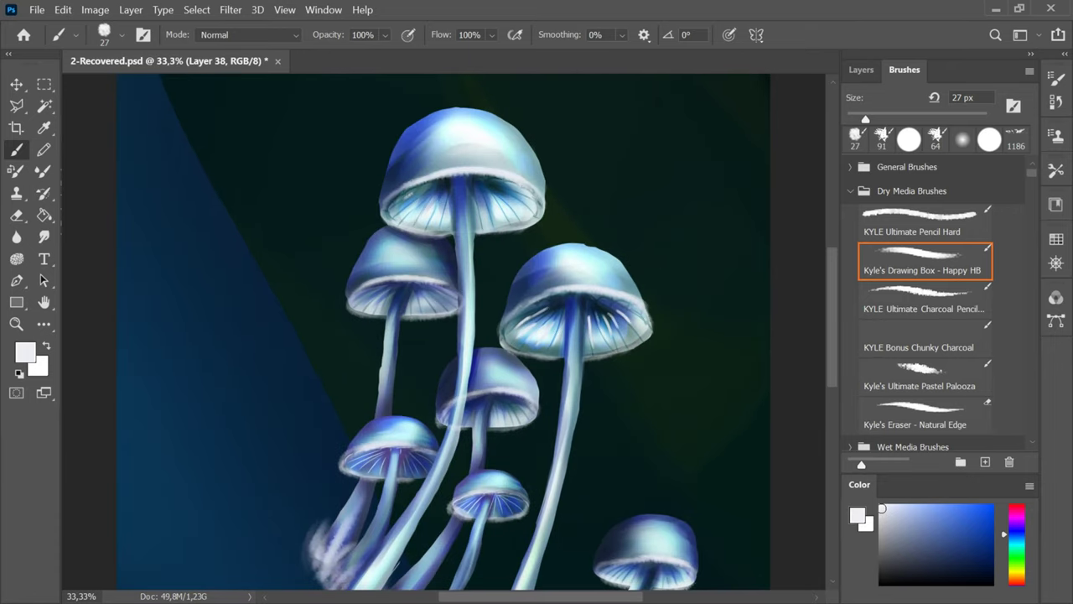
{"action": "key", "text": "bracketleft"}
{"action": "key", "text": "bracketleft"}
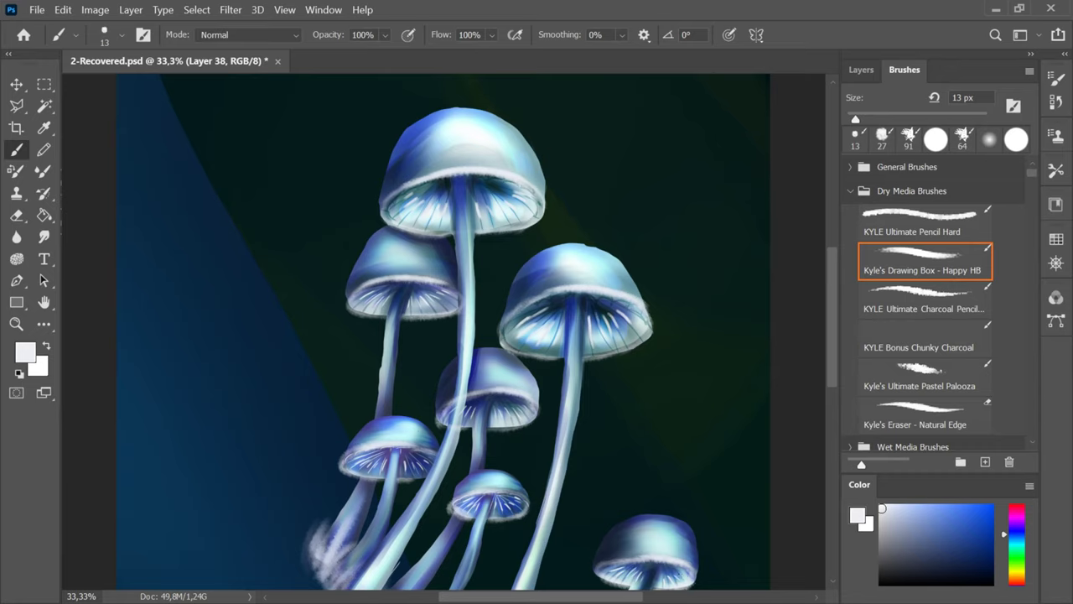
{"action": "scroll", "coordinate": [660, 298], "scroll_direction": "down", "scroll_amount": 2}
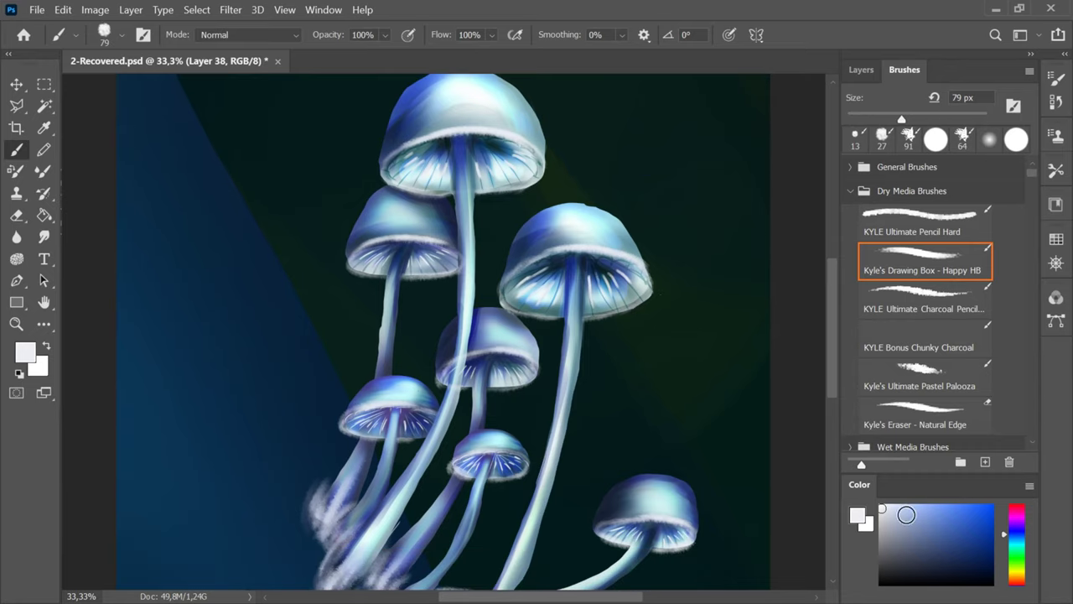
- Try pale blue and cyan strokes across the large right mushroom's cap with the Happy HB brush enlarged to 183 px
{"action": "left_click", "coordinate": [908, 509]}
{"action": "key", "text": "bracketright"}
{"action": "key", "text": "bracketright"}
{"action": "key", "text": "bracketright"}
{"action": "key", "text": "bracketright"}
{"action": "left_click_drag", "start_coordinate": [526, 246], "coordinate": [594, 241]}
{"action": "left_click_drag", "start_coordinate": [629, 243], "coordinate": [642, 253]}
{"action": "key", "text": "ctrl+z"}
{"action": "left_click", "coordinate": [1017, 542]}
{"action": "left_click_drag", "start_coordinate": [536, 240], "coordinate": [606, 238]}
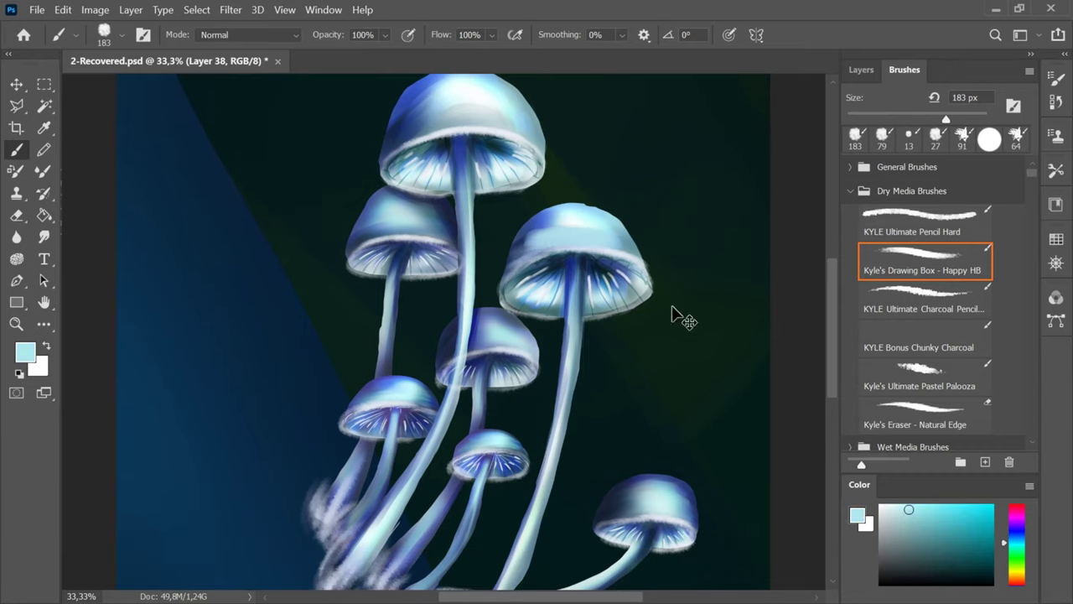
{"action": "key", "text": "ctrl+z"}
{"action": "key", "text": "ctrl+z"}
- Brush sampled pale grey-blue highlights across the lower parts of the mushroom caps with the Happy HB brush at 78 px
{"action": "left_click", "coordinate": [628, 504], "text": "alt"}
{"action": "left_click", "coordinate": [619, 521], "text": "alt"}
{"action": "key", "text": "bracketleft"}
{"action": "key", "text": "bracketleft"}
{"action": "key", "text": "bracketleft"}
{"action": "key", "text": "bracketleft"}
{"action": "left_click_drag", "start_coordinate": [607, 521], "coordinate": [681, 516]}
{"action": "left_click_drag", "start_coordinate": [557, 243], "coordinate": [617, 242]}
{"action": "left_click_drag", "start_coordinate": [434, 128], "coordinate": [500, 126]}
{"action": "left_click_drag", "start_coordinate": [387, 235], "coordinate": [442, 232]}
{"action": "key", "text": "ctrl+minus"}
{"action": "key", "text": "ctrl+minus"}
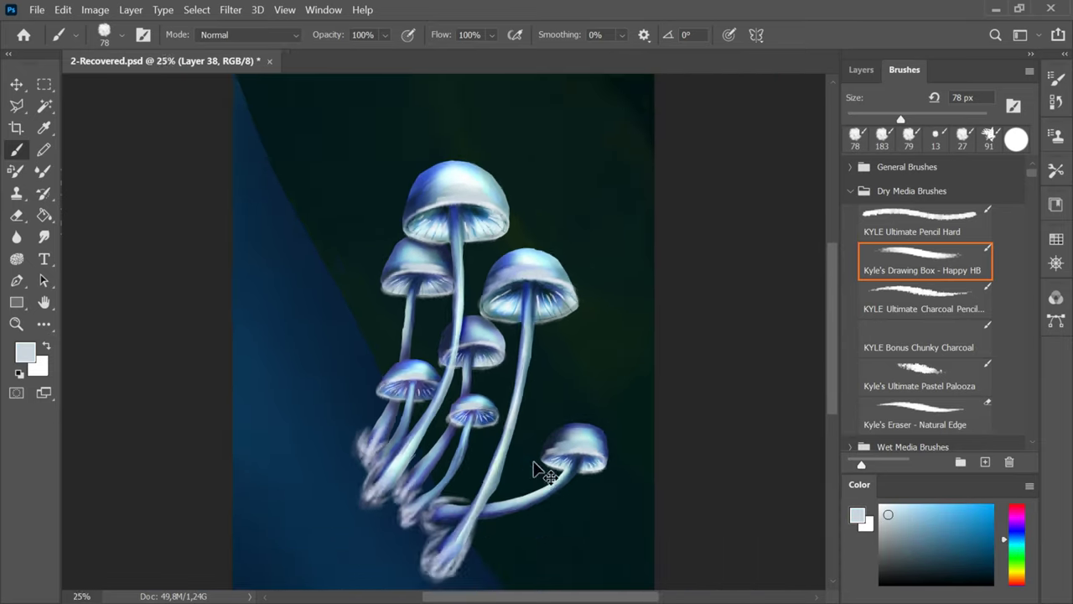
- Set the gill and cap highlight layer's blend mode to Overlay and save the file
{"action": "left_click", "coordinate": [861, 69]}
{"action": "left_click", "coordinate": [895, 122]}
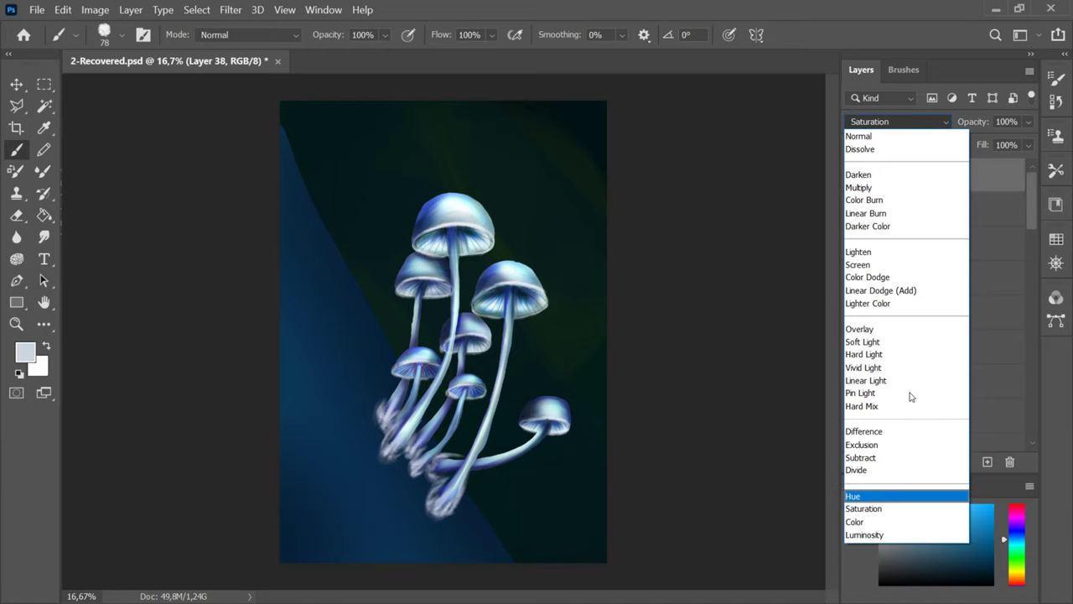
{"action": "left_click", "coordinate": [922, 329]}
{"action": "key", "text": "ctrl+s"}
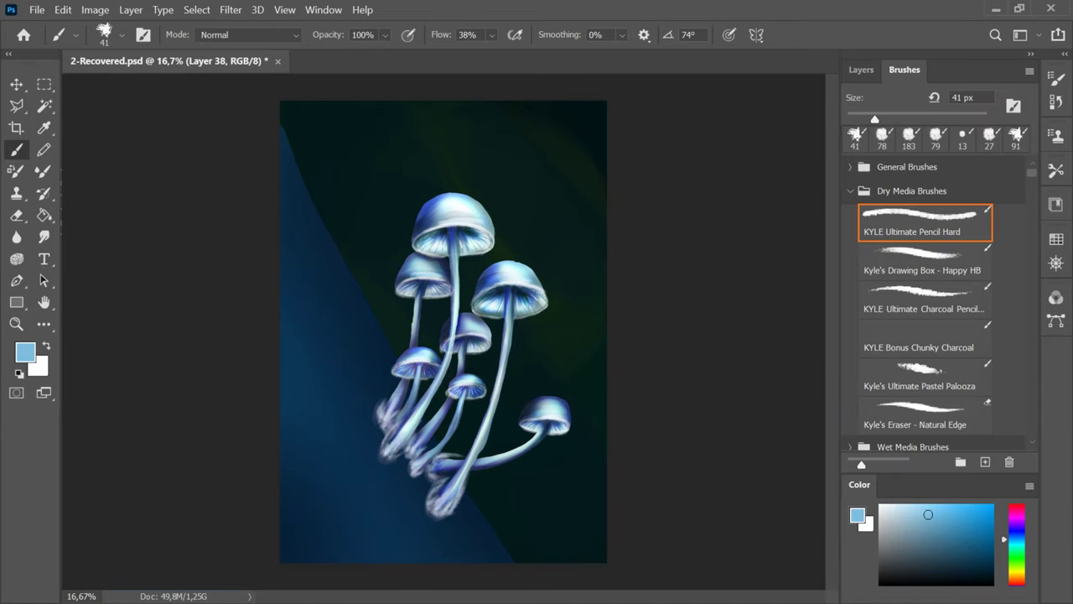
- Tint the stem bases light blue with KYLE Ultimate Pencil Hard enlarged to 63 px, and save the file
{"action": "key", "text": "]"}
{"action": "key", "text": "]"}
{"action": "key", "text": "]"}
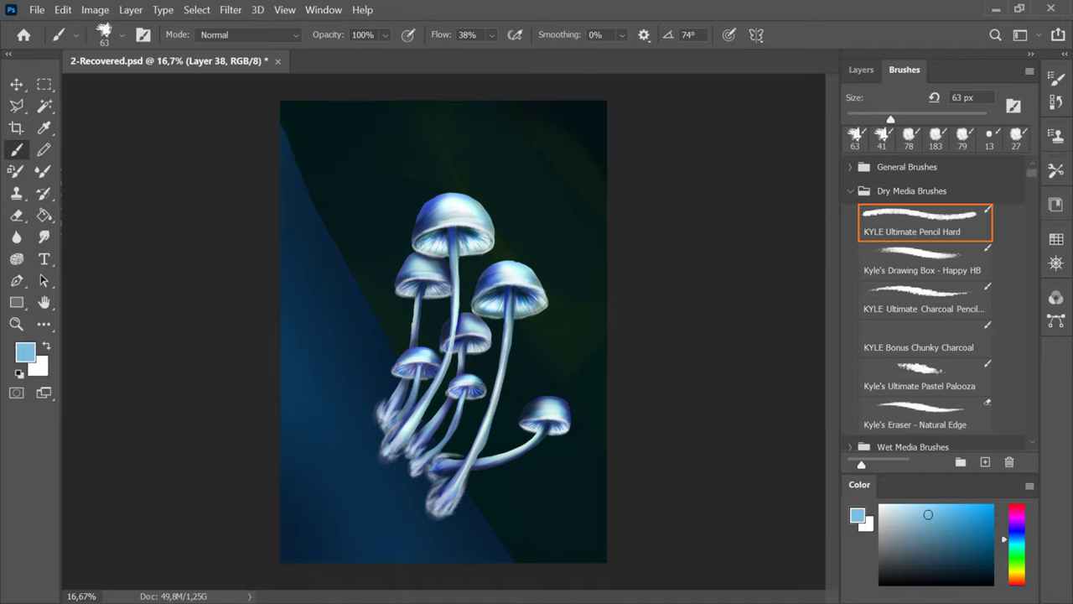
{"action": "key", "text": "ctrl+s"}
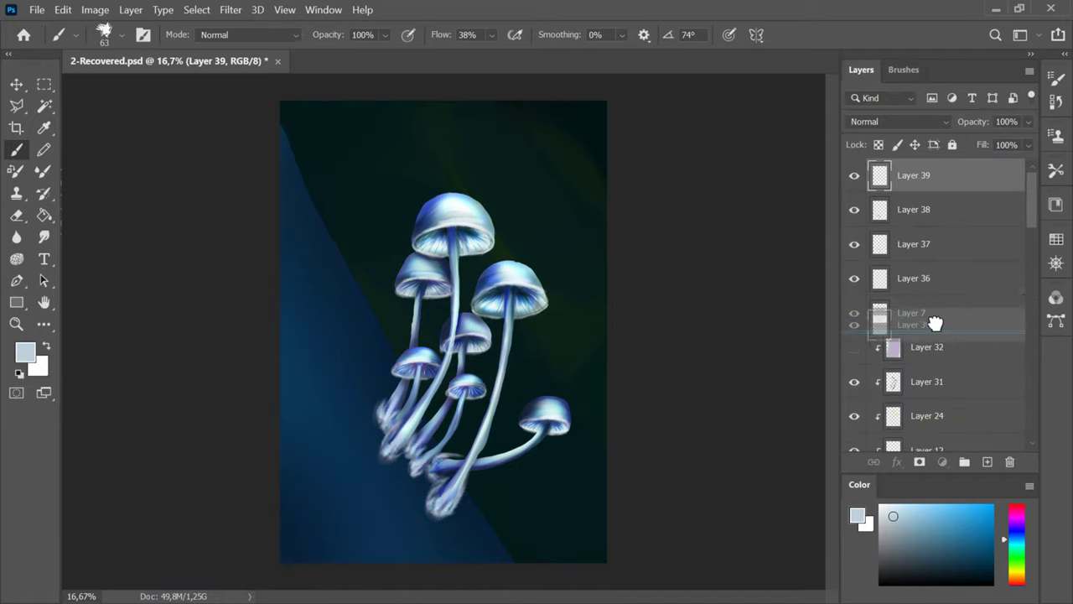
- Move Layer 39 directly below Layer 7 as a clipped layer and cover the two large mushrooms in pale grey-blue with a 3922 px brush
{"action": "left_click_drag", "start_coordinate": [954, 319], "coordinate": [958, 307]}
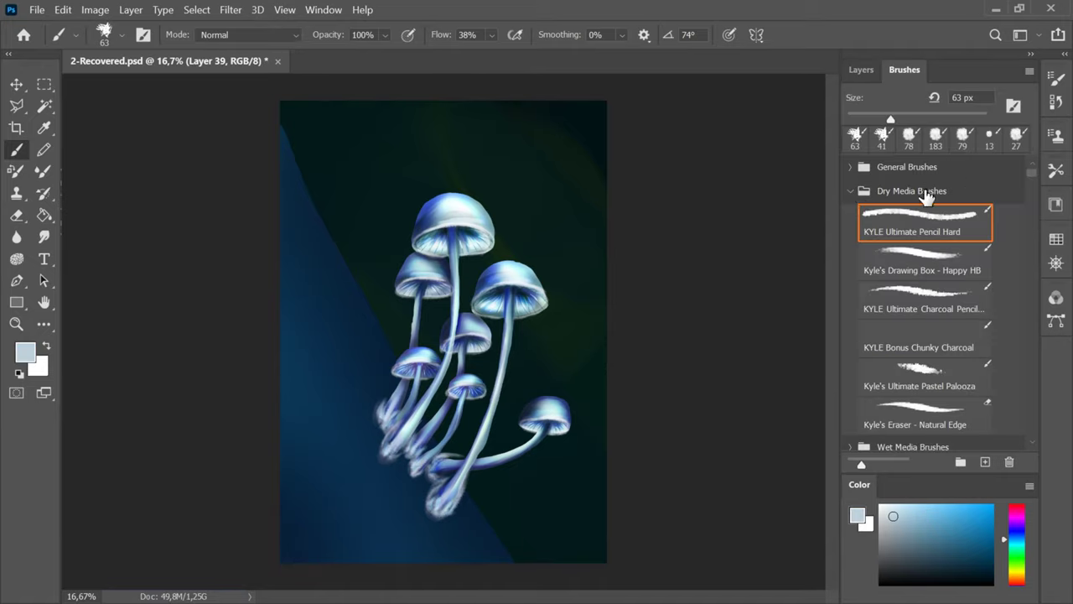
{"action": "left_click", "coordinate": [927, 191]}
{"action": "left_click", "coordinate": [861, 69]}
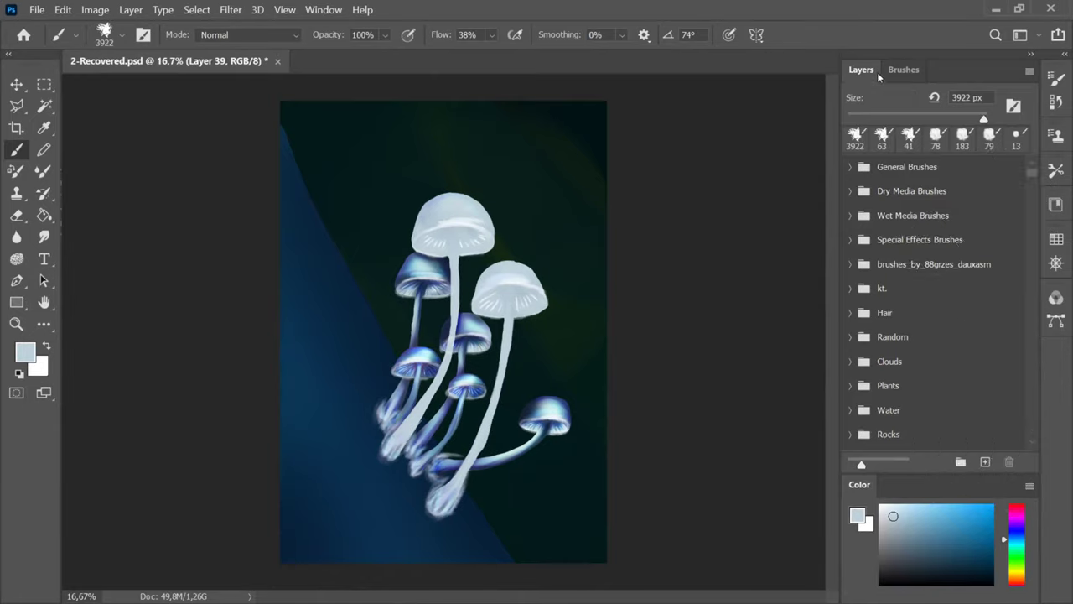
- Set the blend mode of Layer 39 to Soft Light
{"action": "left_click", "coordinate": [897, 122]}
{"action": "left_click", "coordinate": [864, 341]}
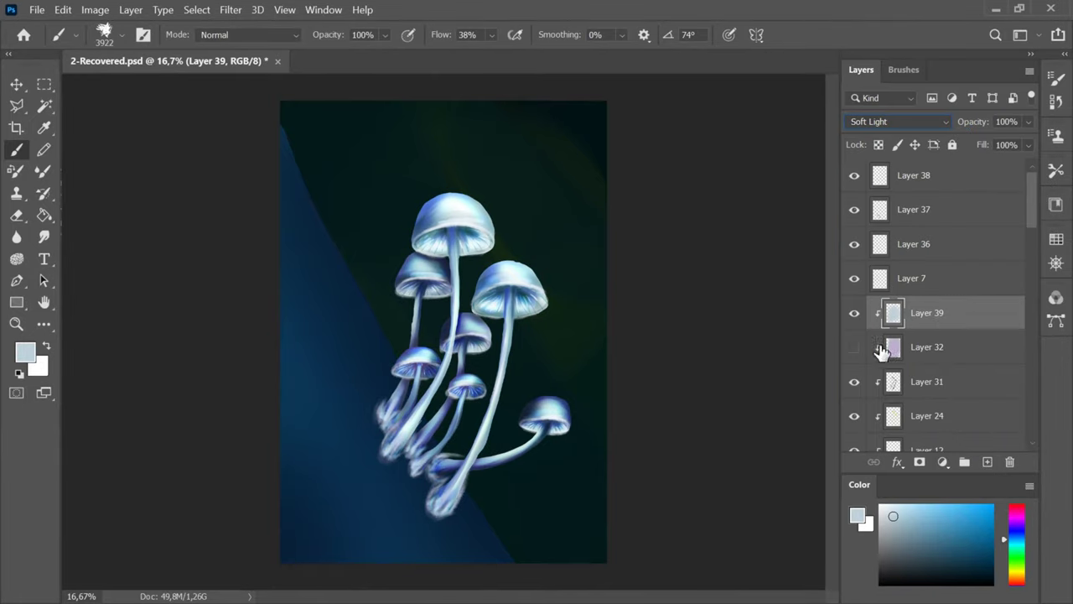
- Cover the mid-sized mushrooms in pale grey-blue on new Layer 40 with the 3922 px brush and set the layer to Soft Light
{"action": "scroll", "coordinate": [1027, 359], "scroll_direction": "down", "scroll_amount": 3}
{"action": "left_click_drag", "start_coordinate": [1029, 359], "coordinate": [1029, 347]}
{"action": "left_click", "coordinate": [956, 324]}
{"action": "left_click", "coordinate": [988, 462]}
{"action": "left_click_drag", "start_coordinate": [978, 324], "coordinate": [980, 288]}
{"action": "left_click", "coordinate": [469, 222]}
{"action": "left_click", "coordinate": [897, 121]}
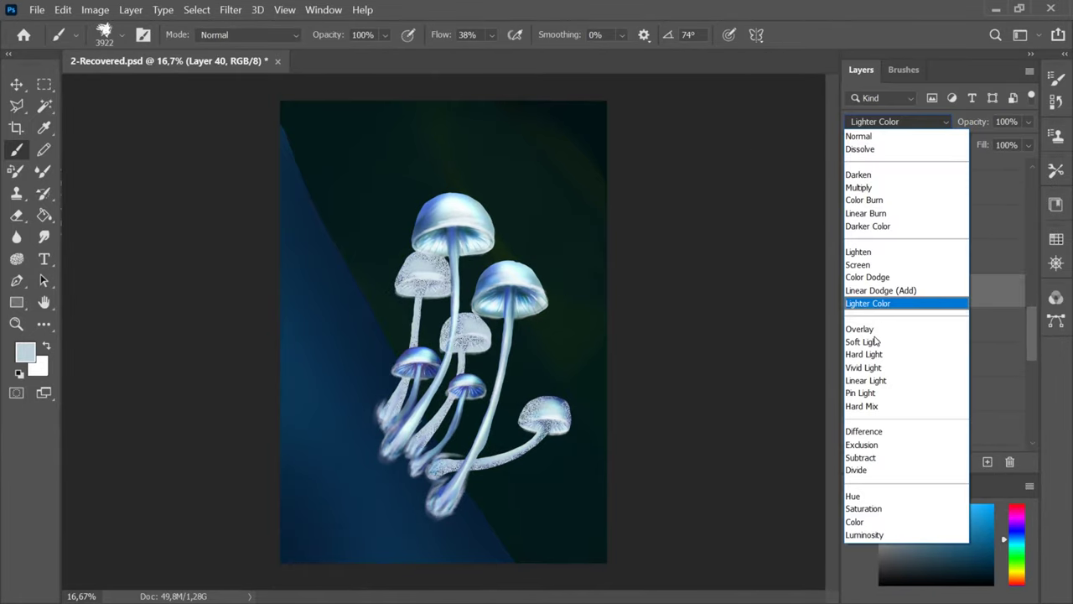
{"action": "left_click", "coordinate": [869, 342]}
- Add a layer above Layer 33 and tint the small front mushrooms pale grey-blue with the 3922 px brush
{"action": "scroll", "coordinate": [995, 317], "scroll_direction": "up", "scroll_amount": 5}
{"action": "left_click", "coordinate": [989, 383]}
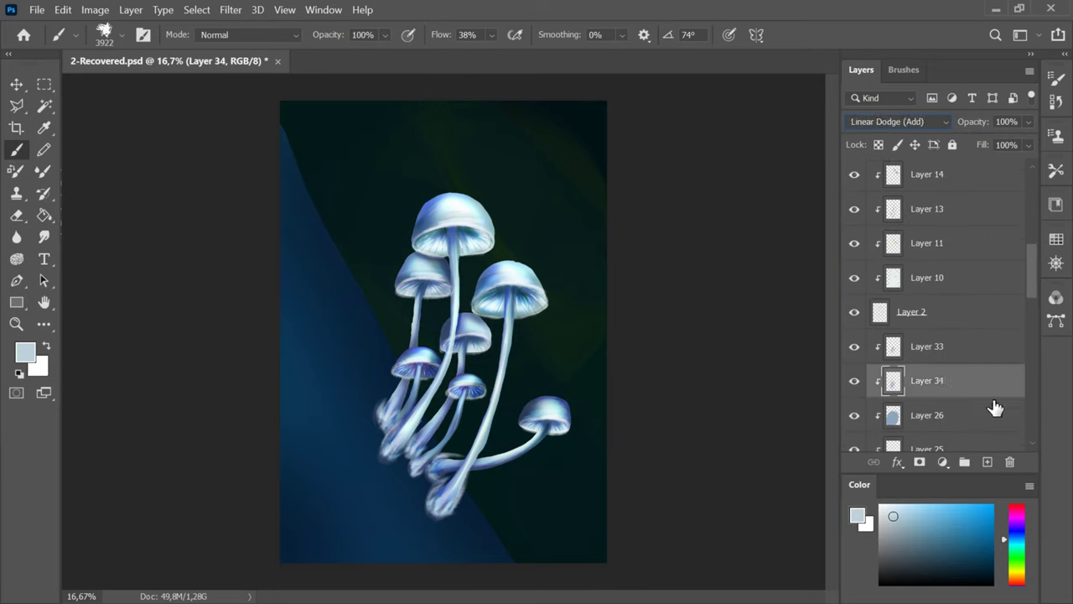
{"action": "left_click", "coordinate": [983, 347]}
{"action": "left_click", "coordinate": [988, 462]}
{"action": "left_click", "coordinate": [423, 461]}
{"action": "mouse_move", "coordinate": [1030, 286]}
{"action": "left_mouse_down"}
{"action": "mouse_move", "coordinate": [1030, 311]}
{"action": "mouse_move", "coordinate": [1036, 202]}
{"action": "left_mouse_up"}
{"action": "key", "text": "ctrl+minus"}
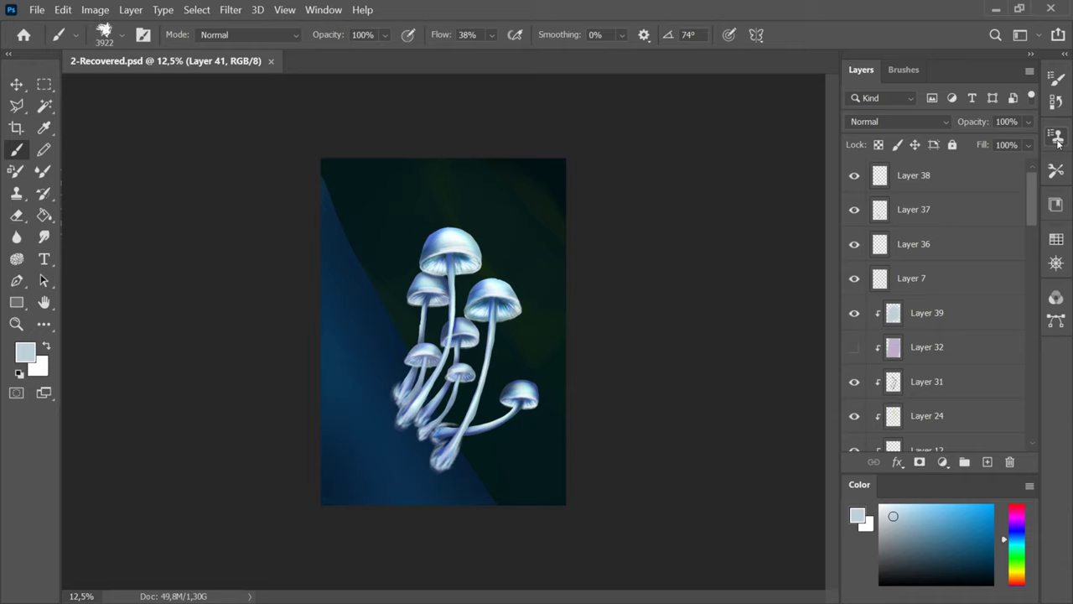
- On a new layer above Layer 38, paint a peach glow around the two large caps with Soft Round Pressure Opacity at 166 px
{"action": "left_click", "coordinate": [999, 180]}
{"action": "left_click", "coordinate": [1017, 580]}
{"action": "left_click", "coordinate": [906, 513]}
{"action": "left_click", "coordinate": [903, 69]}
{"action": "left_click", "coordinate": [918, 348]}
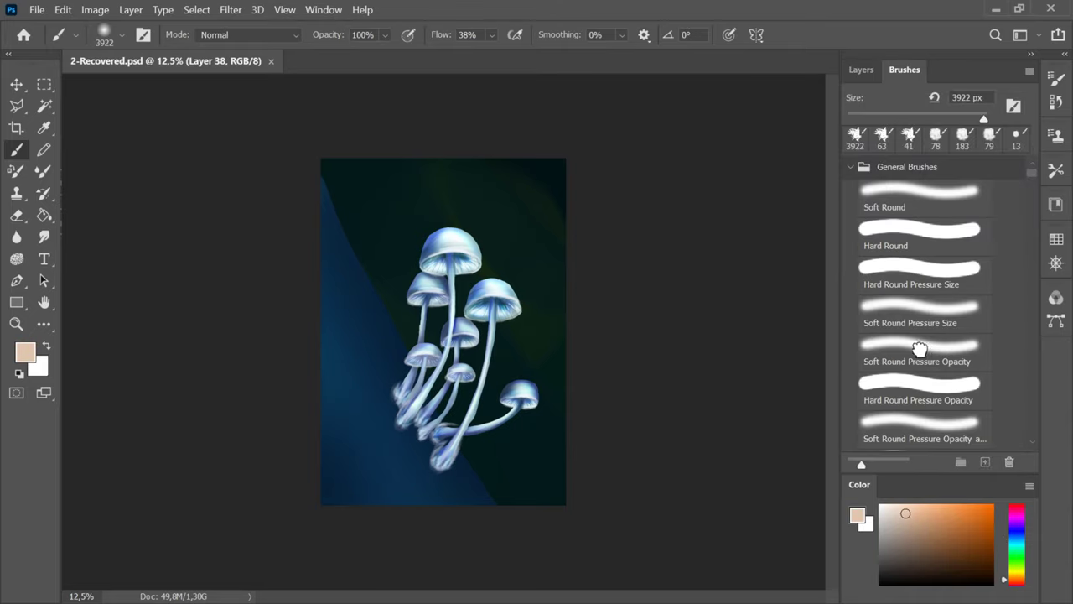
{"action": "left_click", "coordinate": [905, 115]}
{"action": "key", "text": "F7"}
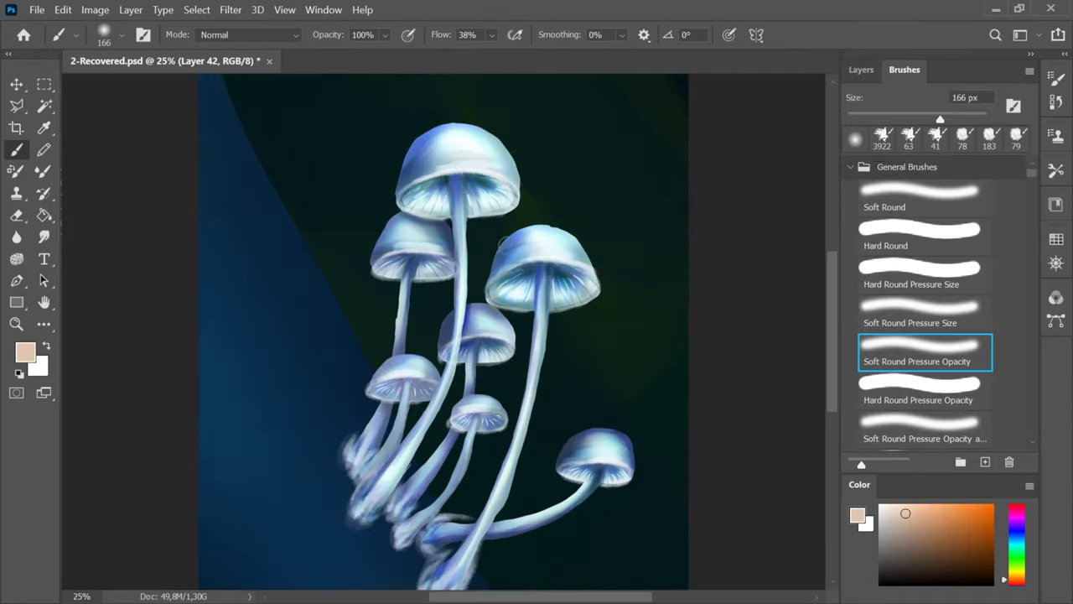
{"action": "mouse_move", "coordinate": [503, 244]}
{"action": "left_mouse_down"}
{"action": "mouse_move", "coordinate": [587, 251]}
{"action": "mouse_move", "coordinate": [539, 318]}
{"action": "left_mouse_up"}
{"action": "mouse_move", "coordinate": [397, 198]}
{"action": "left_mouse_down"}
{"action": "mouse_move", "coordinate": [407, 152]}
{"action": "mouse_move", "coordinate": [522, 198]}
{"action": "left_mouse_up"}
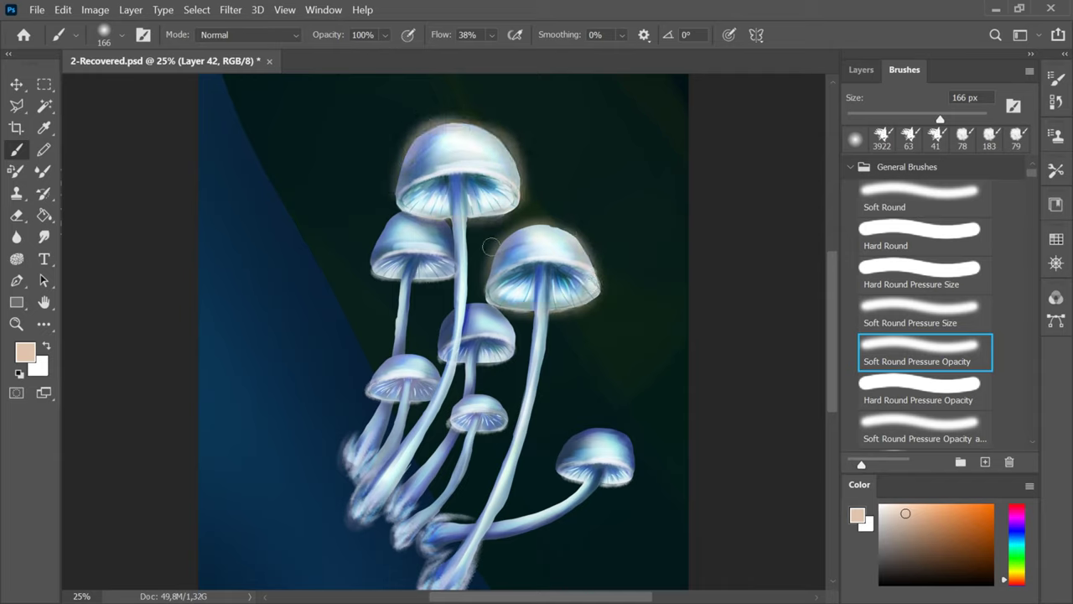
{"action": "left_click_drag", "start_coordinate": [443, 122], "coordinate": [492, 127]}
{"action": "key", "text": "ctrl+z"}
{"action": "mouse_move", "coordinate": [399, 189]}
{"action": "left_mouse_down"}
{"action": "mouse_move", "coordinate": [476, 126]}
{"action": "mouse_move", "coordinate": [522, 200]}
{"action": "left_mouse_up"}
{"action": "key", "text": "ctrl+z"}
- Paint the same peach glow around the five smaller mushroom caps
{"action": "left_click_drag", "start_coordinate": [388, 224], "coordinate": [376, 275]}
{"action": "left_click_drag", "start_coordinate": [448, 313], "coordinate": [441, 361]}
{"action": "mouse_move", "coordinate": [480, 364]}
{"action": "left_mouse_down"}
{"action": "mouse_move", "coordinate": [515, 343]}
{"action": "mouse_move", "coordinate": [472, 302]}
{"action": "left_mouse_up"}
{"action": "left_click_drag", "start_coordinate": [367, 397], "coordinate": [404, 353]}
{"action": "left_click_drag", "start_coordinate": [404, 353], "coordinate": [441, 396]}
{"action": "mouse_move", "coordinate": [469, 394]}
{"action": "left_mouse_down"}
{"action": "mouse_move", "coordinate": [449, 426]}
{"action": "mouse_move", "coordinate": [508, 431]}
{"action": "left_mouse_up"}
{"action": "left_click_drag", "start_coordinate": [558, 466], "coordinate": [635, 475]}
- Set the cap glow layer's blend mode to Linear Dodge (Add) and save the file
{"action": "left_click", "coordinate": [861, 70]}
{"action": "left_click", "coordinate": [914, 122]}
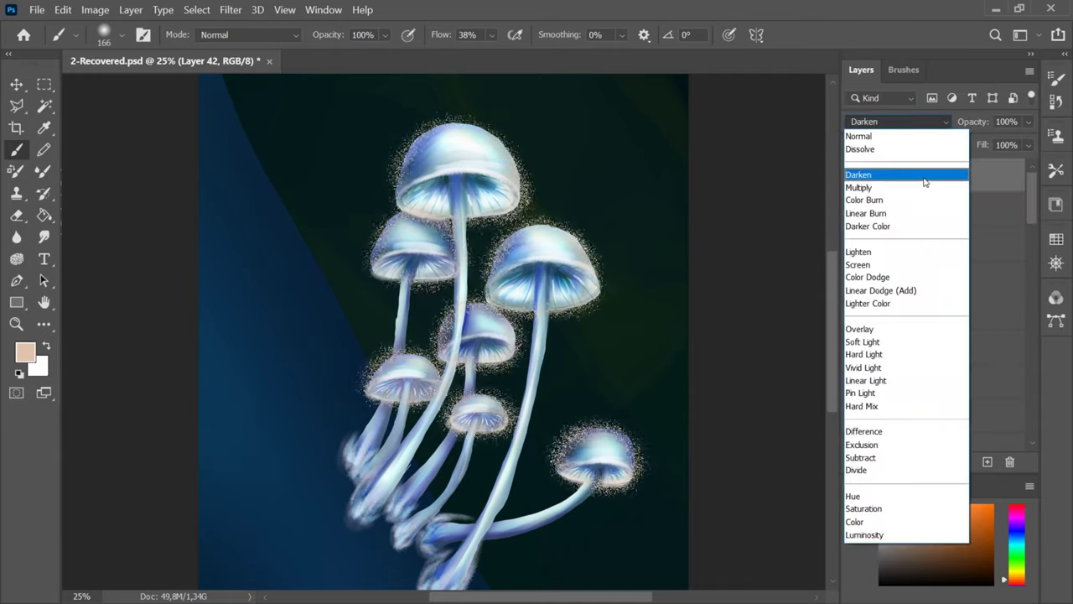
{"action": "left_click", "coordinate": [914, 290]}
{"action": "key", "text": "ctrl+minus"}
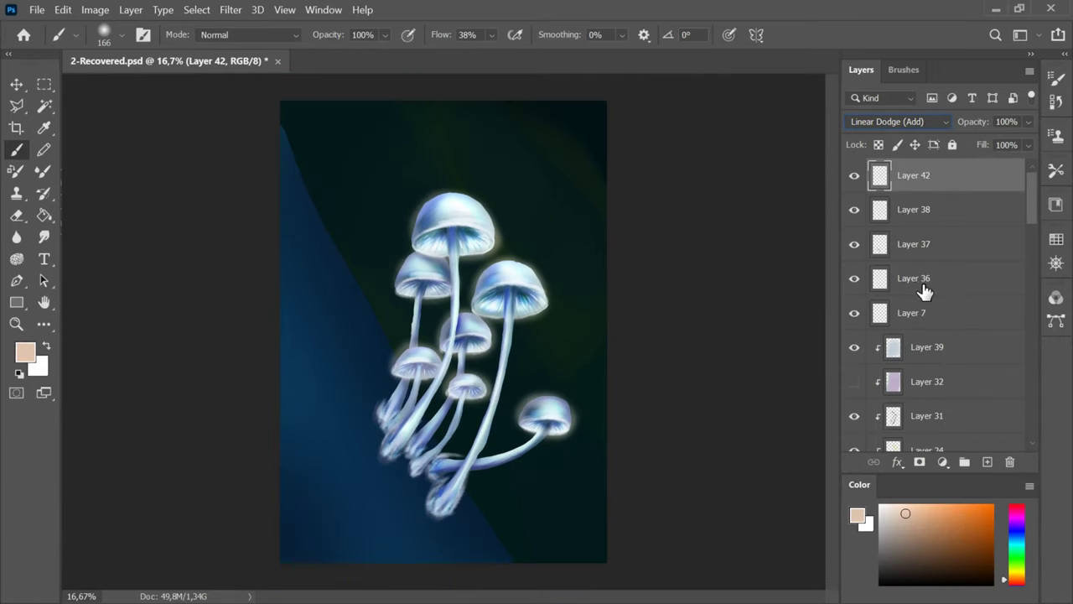
{"action": "key", "text": "ctrl+s"}
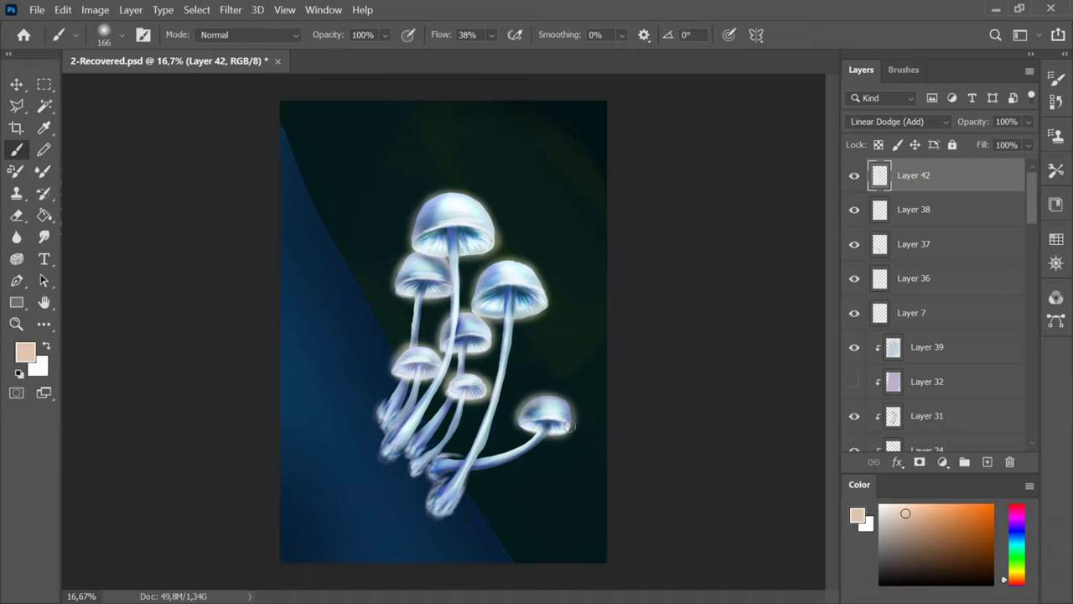
- Strengthen the peach glow around the middle caps and the stem bases, and save the file
{"action": "key", "text": "ctrl+s"}
{"action": "mouse_move", "coordinate": [479, 304]}
{"action": "left_mouse_down"}
{"action": "mouse_move", "coordinate": [487, 270]}
{"action": "mouse_move", "coordinate": [518, 318]}
{"action": "mouse_move", "coordinate": [491, 352]}
{"action": "left_mouse_up"}
{"action": "key", "text": "ctrl+s"}
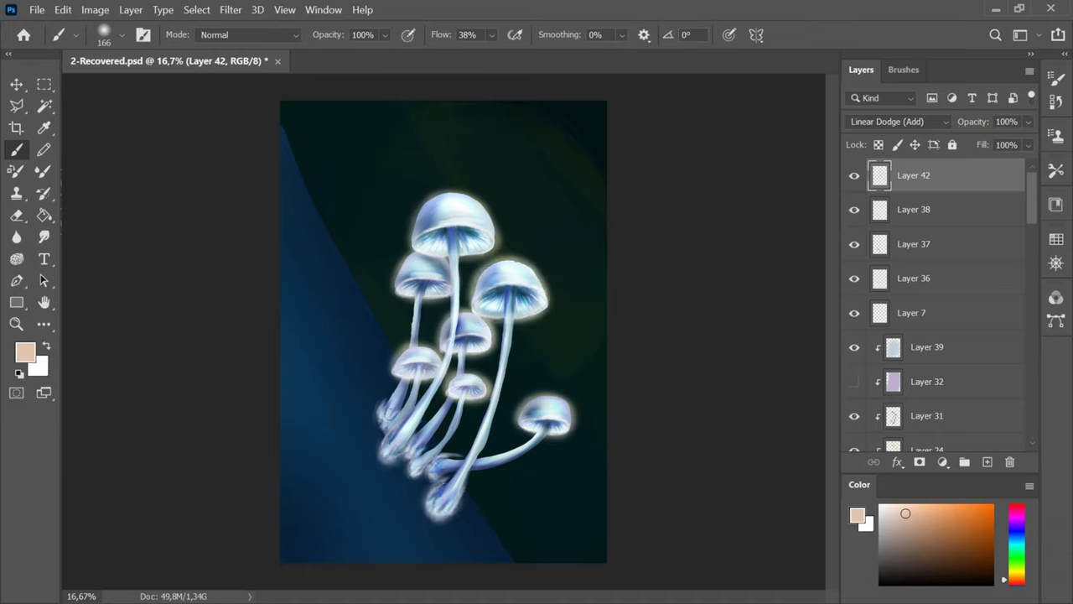
{"action": "key", "text": "ctrl+minus"}
{"action": "key", "text": "ctrl+s"}
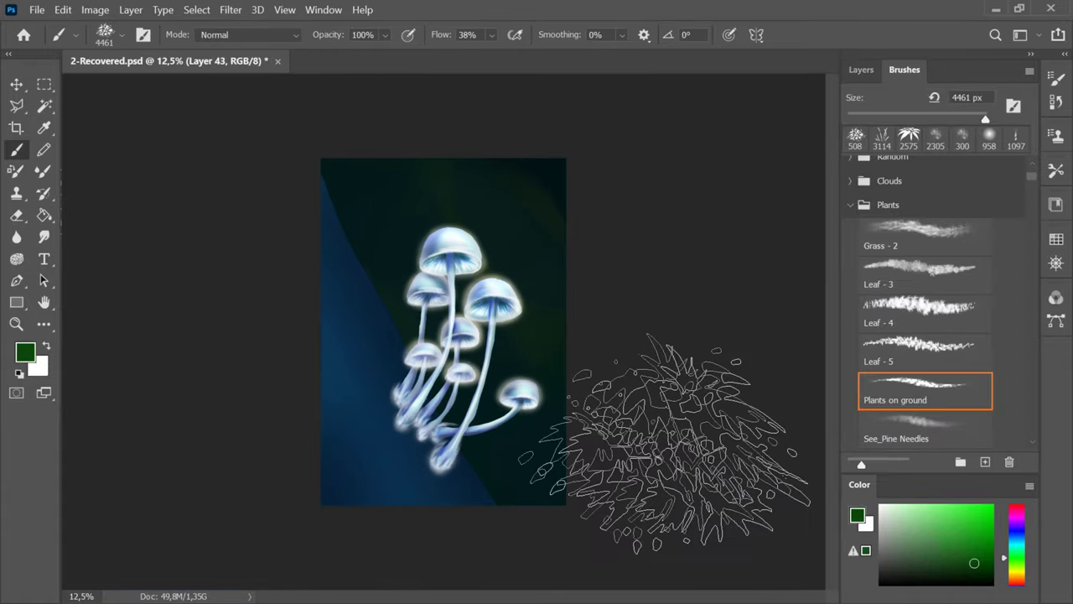
- Paint dark green foliage over the background with Plants on ground at 4461 px, set Layer 43 to Color Dodge, and save
{"action": "left_click_drag", "start_coordinate": [695, 450], "coordinate": [623, 515]}
{"action": "left_click", "coordinate": [861, 70]}
{"action": "left_click", "coordinate": [897, 122]}
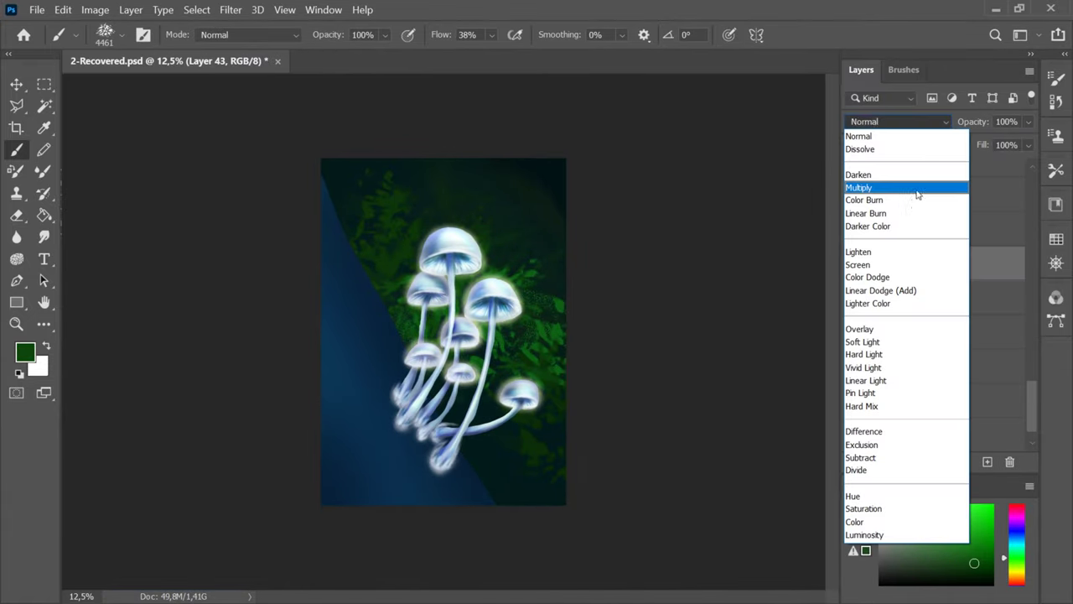
{"action": "left_click", "coordinate": [926, 276]}
{"action": "key", "text": "ctrl+s"}
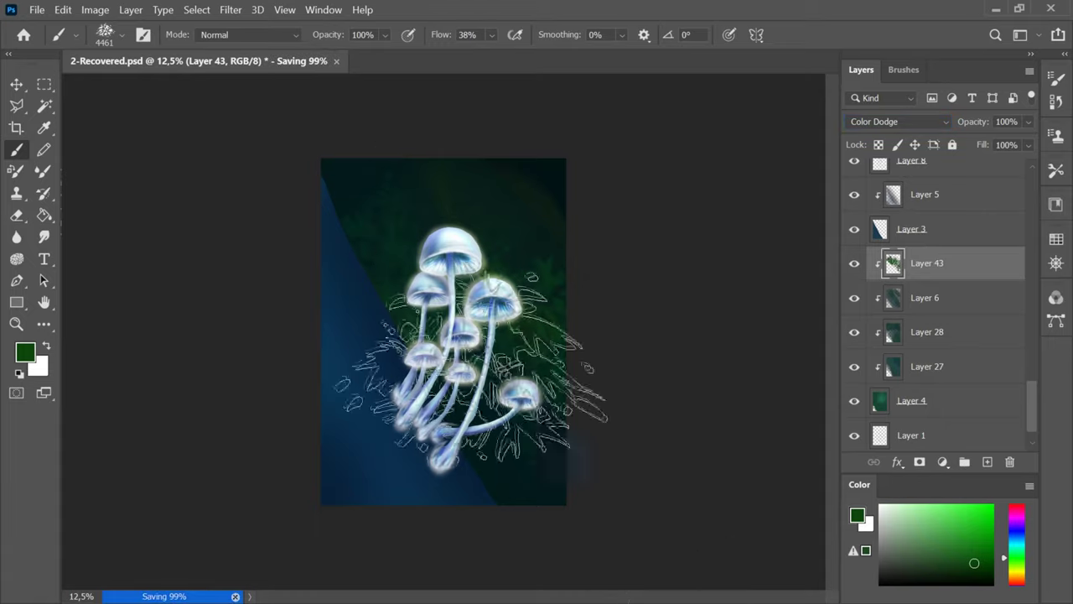
- Add finer dark green foliage behind the mushrooms with Plants on ground at 958 px, and save the file
{"action": "left_click", "coordinate": [904, 70]}
{"action": "left_click_drag", "start_coordinate": [984, 119], "coordinate": [974, 119]}
{"action": "left_click_drag", "start_coordinate": [533, 236], "coordinate": [500, 472]}
{"action": "key", "text": "ctrl+s"}
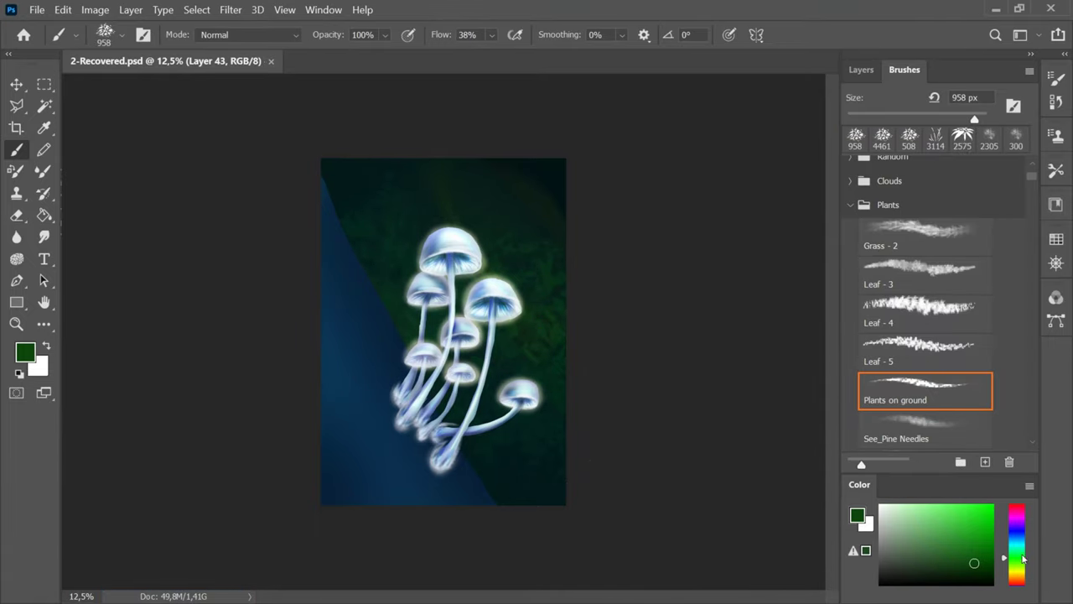
- Add teal-green foliage to the background with Plants on ground at 2844 px, and save the file
{"action": "left_click_drag", "start_coordinate": [1022, 557], "coordinate": [1022, 547]}
{"action": "left_click", "coordinate": [979, 550]}
{"action": "left_click_drag", "start_coordinate": [974, 119], "coordinate": [980, 119]}
{"action": "left_click_drag", "start_coordinate": [503, 243], "coordinate": [525, 386]}
{"action": "key", "text": "ctrl+s"}
- Reduce the opacity of the glow on Layer 42 to 63% and save the file
{"action": "left_click", "coordinate": [861, 70]}
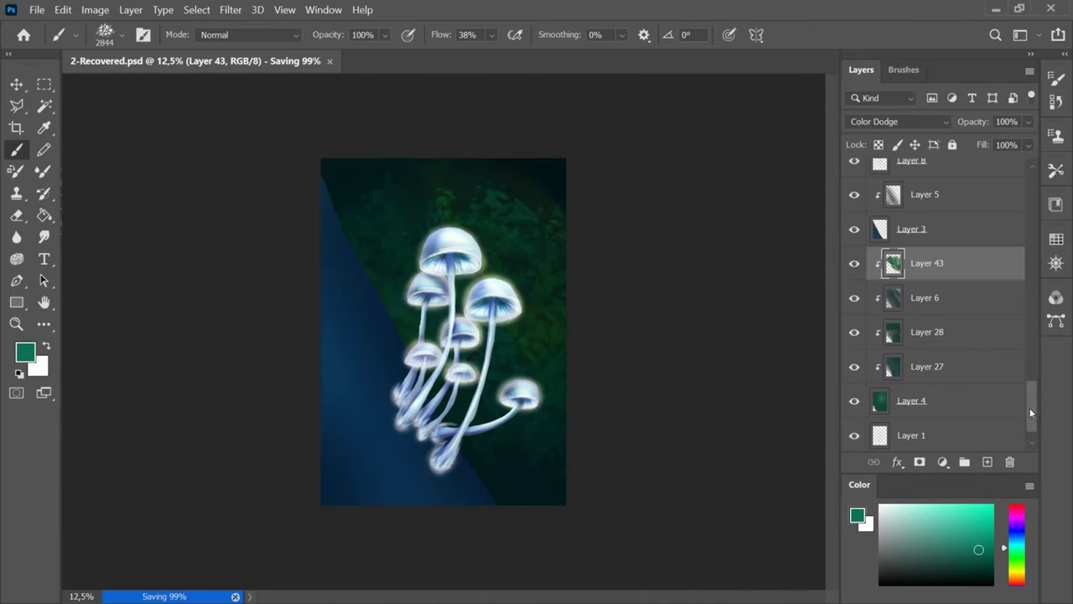
{"action": "left_click_drag", "start_coordinate": [1029, 408], "coordinate": [1030, 193]}
{"action": "left_click", "coordinate": [936, 186]}
{"action": "key", "text": "ctrl+s"}
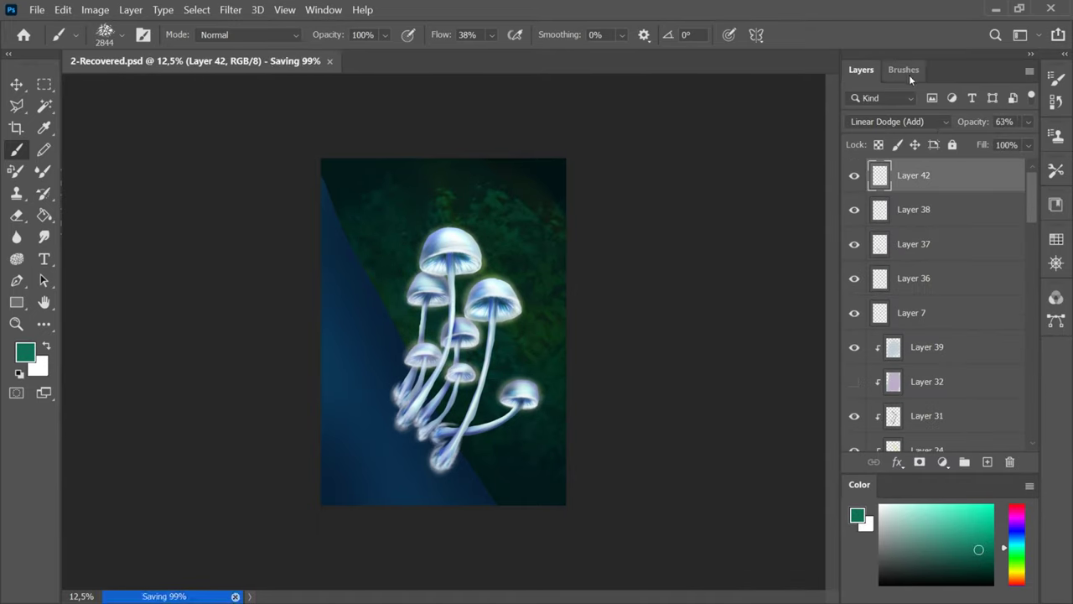
- Scatter pale cyan specks beside the tallest cap and below the far-right mushroom with the Dots brush at 389 px
{"action": "left_click", "coordinate": [904, 69]}
{"action": "scroll", "coordinate": [1034, 442], "scroll_direction": "down", "scroll_amount": 2}
{"action": "left_click", "coordinate": [961, 411]}
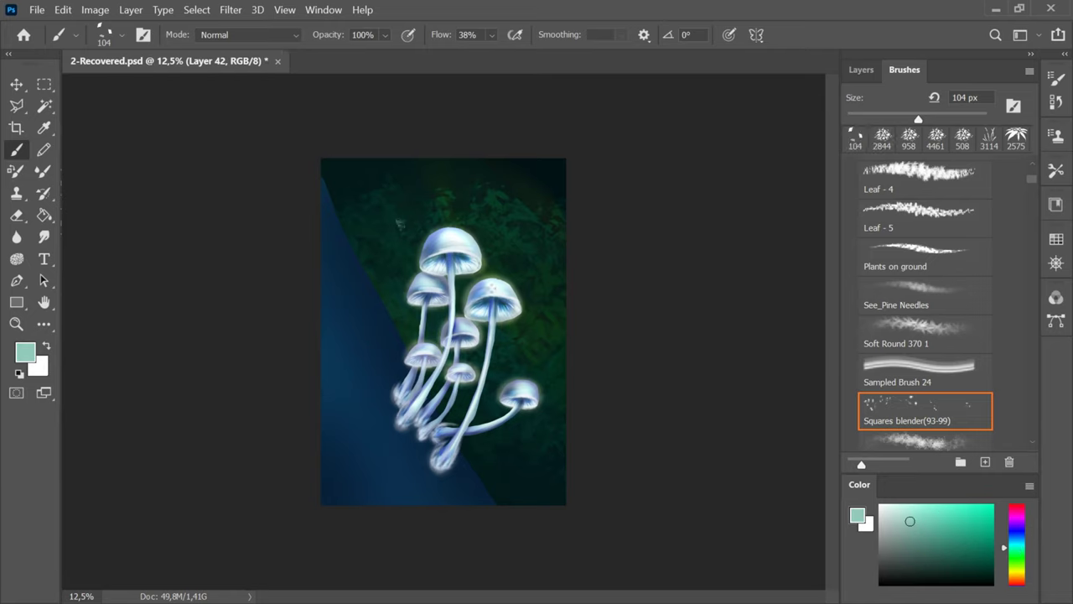
{"action": "left_click", "coordinate": [908, 520]}
{"action": "scroll", "coordinate": [1032, 442], "scroll_direction": "down", "scroll_amount": 2}
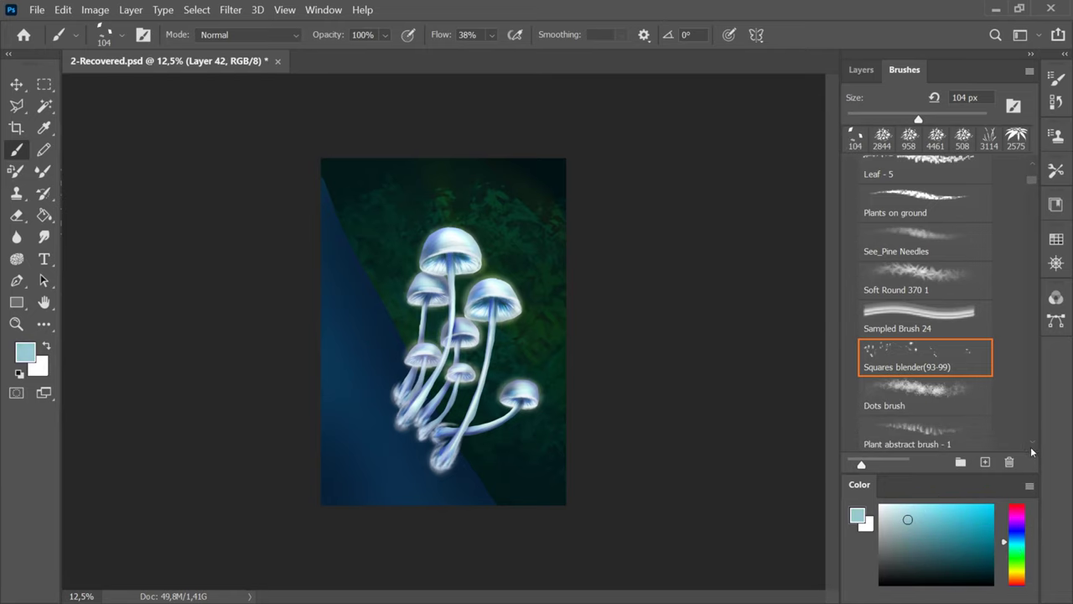
{"action": "left_click", "coordinate": [930, 395]}
{"action": "left_click_drag", "start_coordinate": [921, 119], "coordinate": [965, 119]}
{"action": "left_click_drag", "start_coordinate": [391, 219], "coordinate": [413, 234]}
{"action": "left_click_drag", "start_coordinate": [527, 411], "coordinate": [546, 434]}
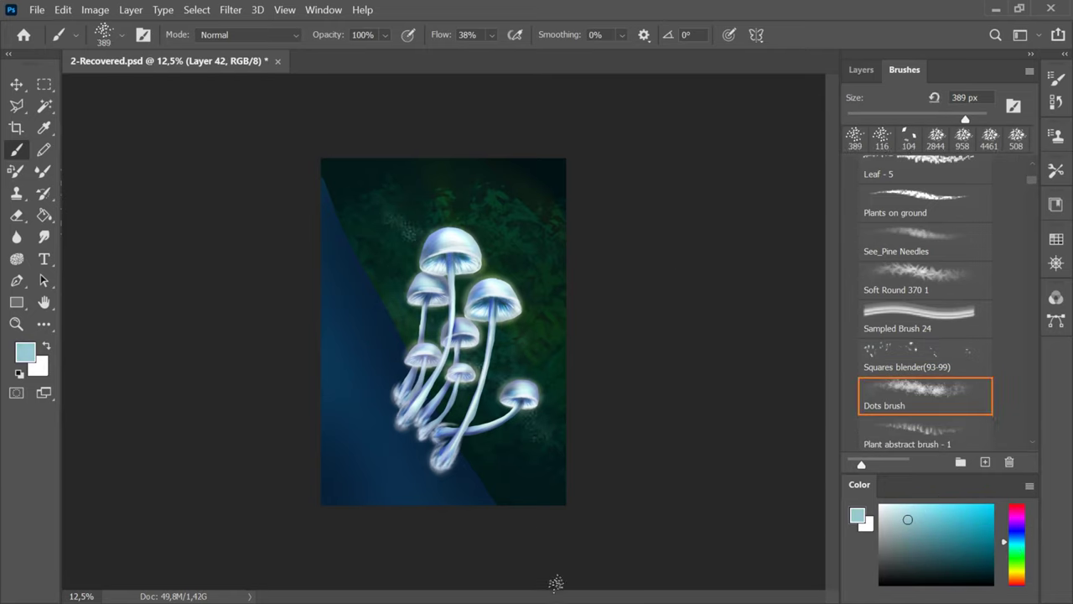
- Scatter pale blue-grey specks around the mushroom cluster with Sampled Brush 175 1 at 405 px
{"action": "left_click", "coordinate": [973, 369]}
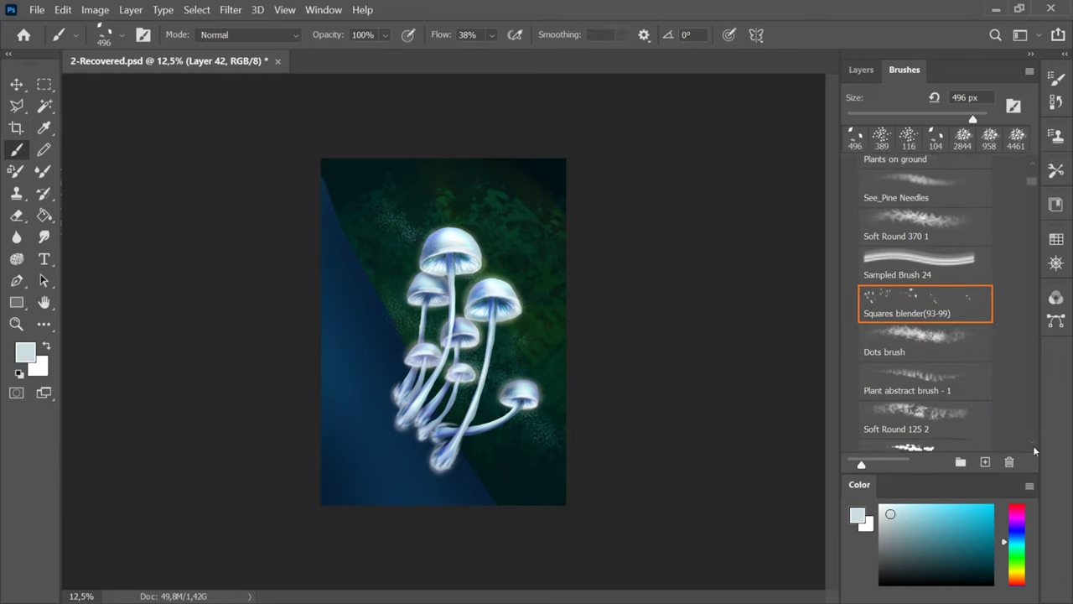
{"action": "scroll", "coordinate": [924, 353], "scroll_direction": "down", "scroll_amount": 2}
{"action": "left_click", "coordinate": [893, 354]}
{"action": "left_click_drag", "start_coordinate": [394, 328], "coordinate": [409, 344]}
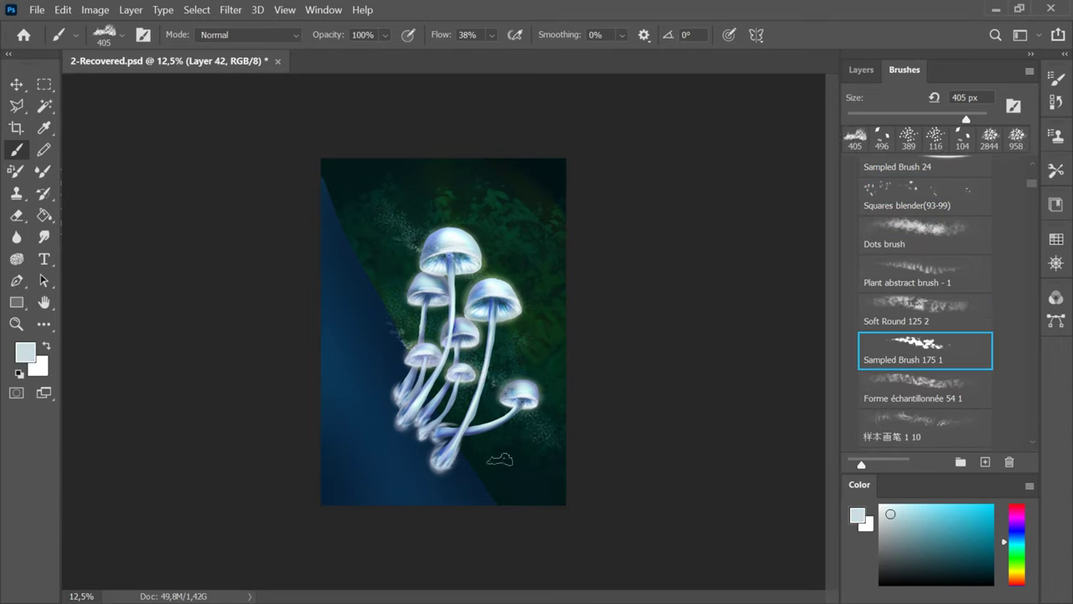
{"action": "left_click_drag", "start_coordinate": [493, 350], "coordinate": [507, 362]}
{"action": "left_click_drag", "start_coordinate": [397, 235], "coordinate": [416, 248]}
{"action": "left_click_drag", "start_coordinate": [522, 302], "coordinate": [538, 322]}
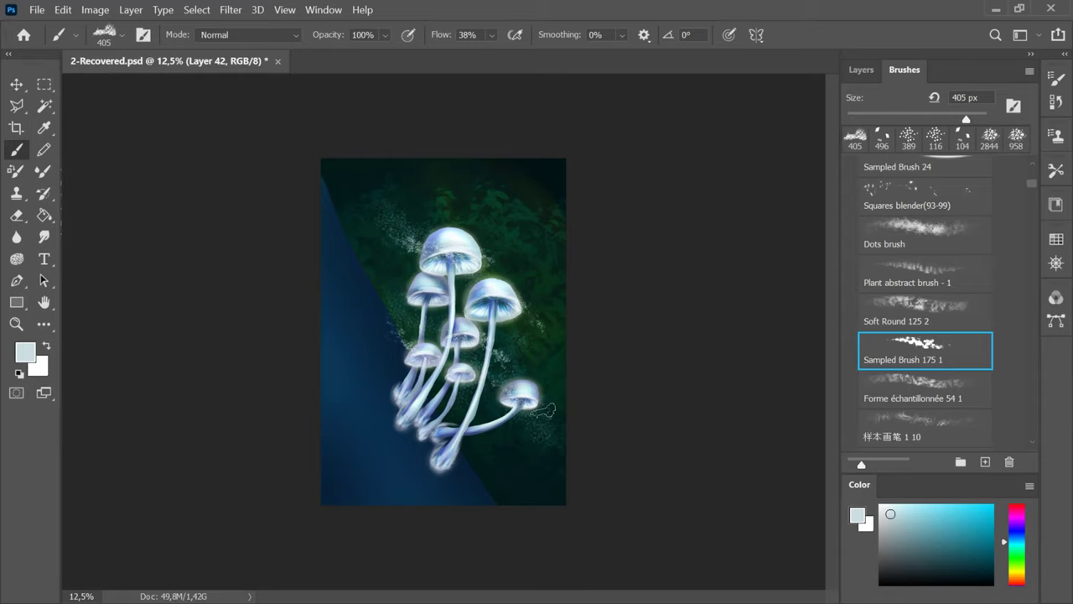
{"action": "left_click", "coordinate": [512, 251]}
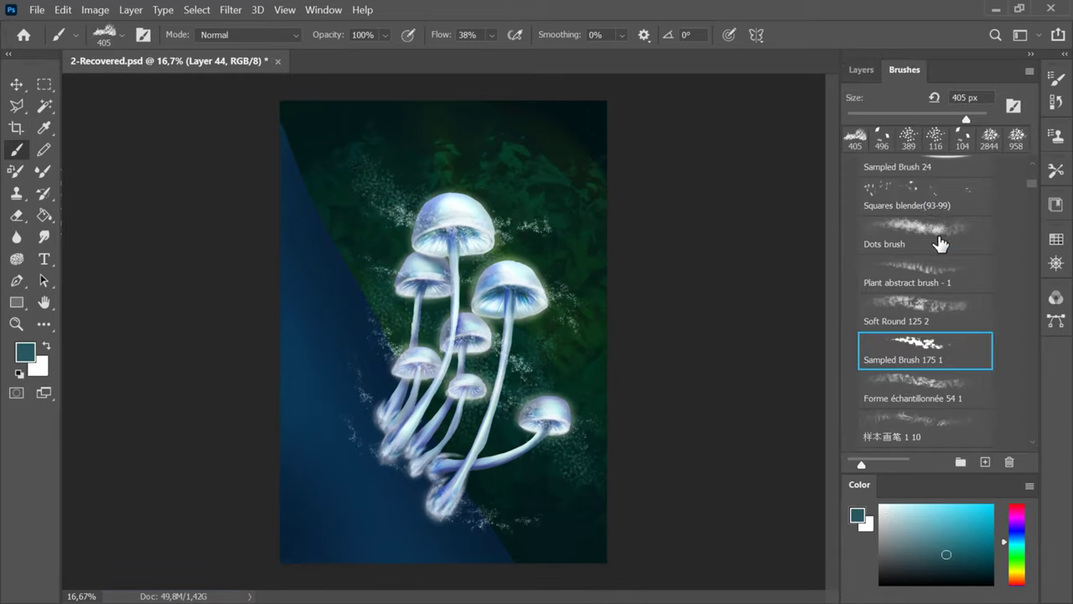
- Stipple dark teal and navy dots over the mushroom caps on Layer 44 with the Dots brush at 437, 353 and 195 px, and save
{"action": "left_click", "coordinate": [939, 243]}
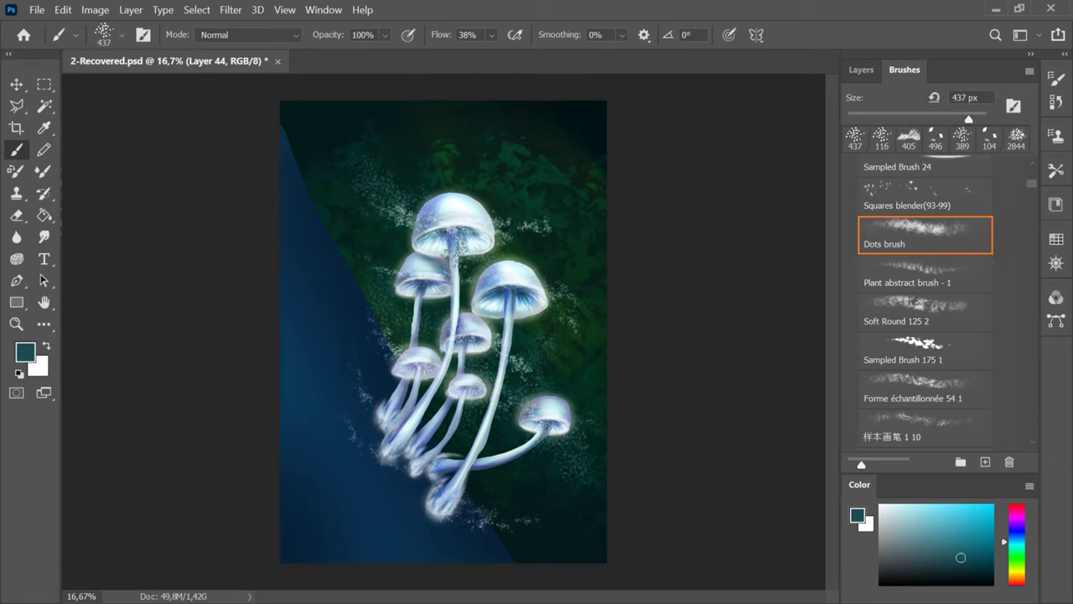
{"action": "left_click", "coordinate": [509, 275]}
{"action": "left_click_drag", "start_coordinate": [968, 119], "coordinate": [962, 119]}
{"action": "left_click", "coordinate": [546, 411]}
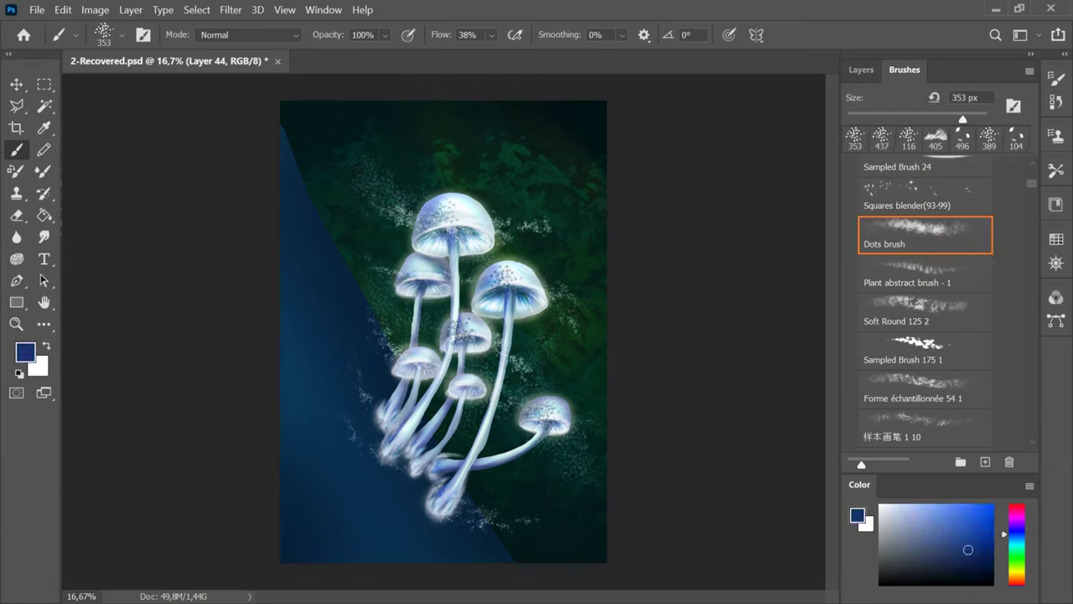
{"action": "left_click", "coordinate": [420, 360]}
{"action": "left_click", "coordinate": [426, 355]}
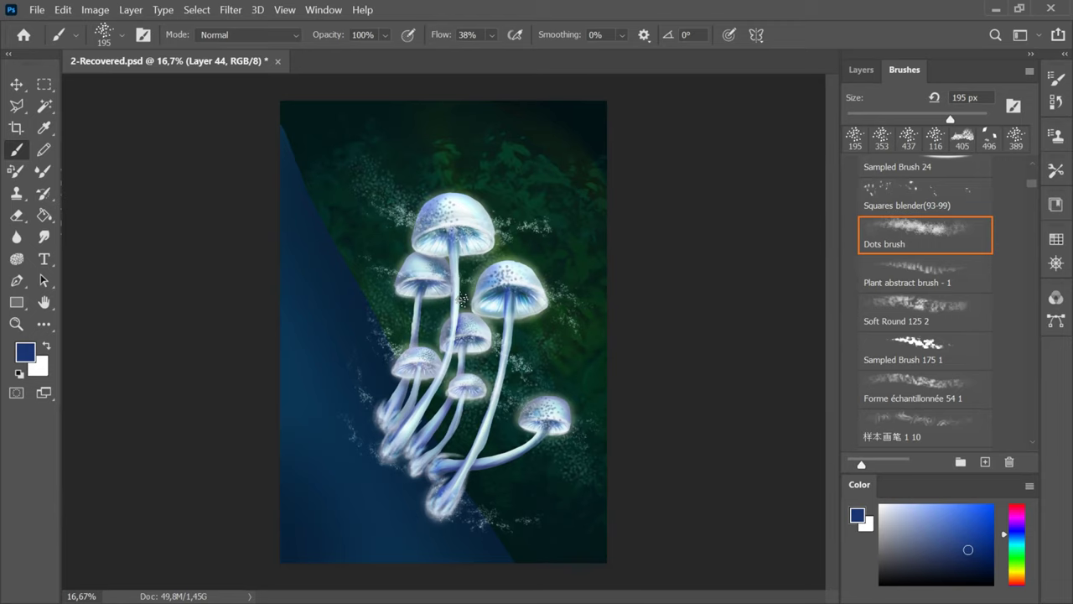
{"action": "key", "text": "ctrl+minus"}
{"action": "key", "text": "ctrl+s"}
- Set Layer 44's blend mode to Hard Light, lower its opacity, and save the file
{"action": "left_click", "coordinate": [861, 70]}
{"action": "left_click", "coordinate": [907, 121]}
{"action": "left_click", "coordinate": [879, 522]}
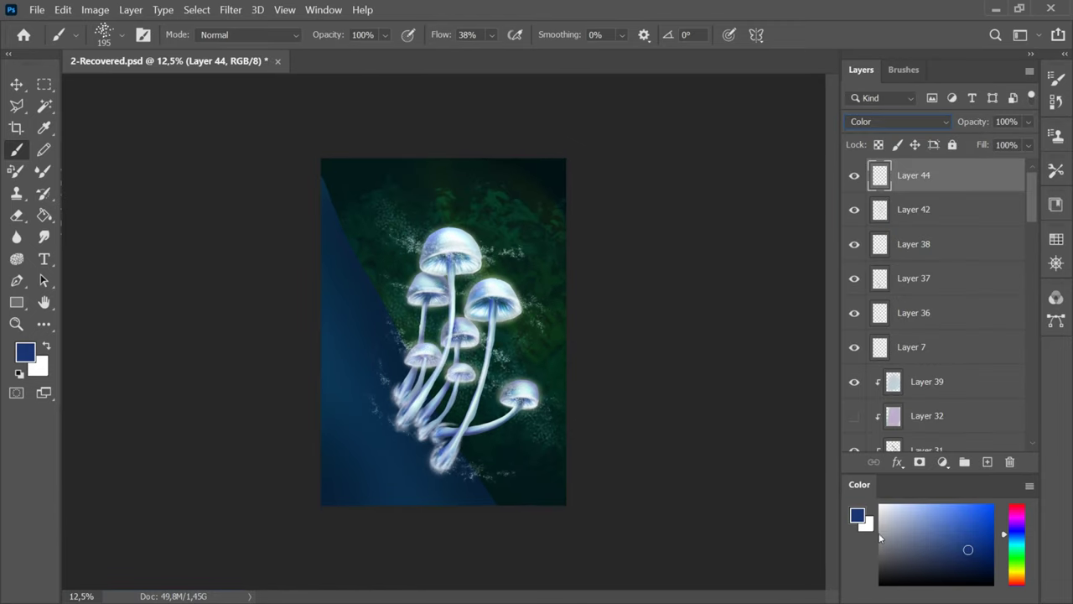
{"action": "left_click", "coordinate": [899, 122]}
{"action": "left_click", "coordinate": [883, 354]}
{"action": "left_click", "coordinate": [1029, 122]}
{"action": "left_click_drag", "start_coordinate": [1030, 143], "coordinate": [998, 142]}
{"action": "key", "text": "ctrl+s"}
- Add a clipped layer directly above Layer 3 for the slope and choose a muted blue colour
{"action": "left_click", "coordinate": [905, 70]}
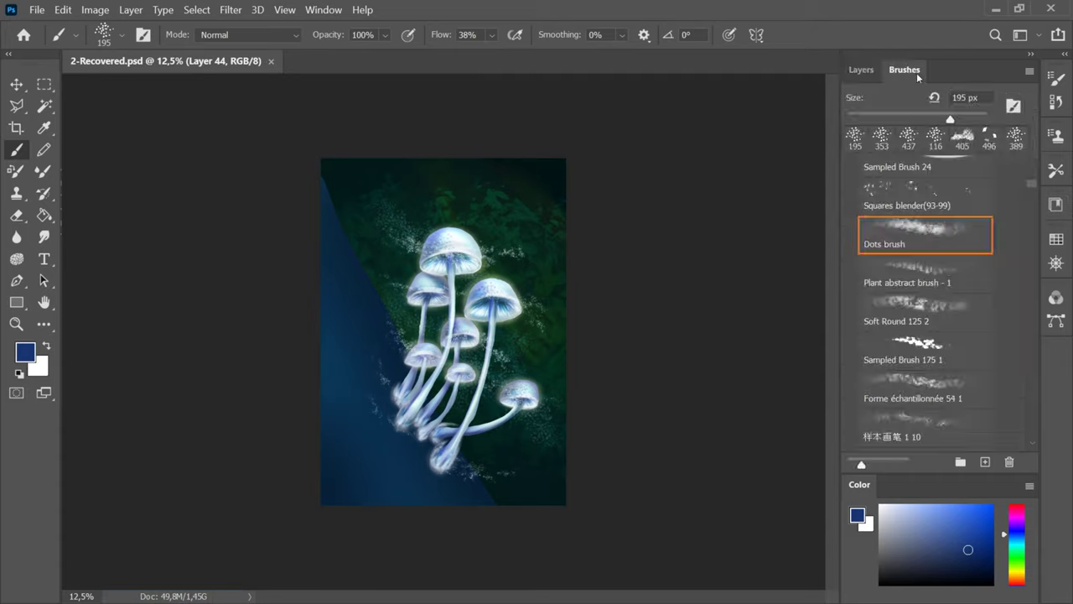
{"action": "left_click", "coordinate": [864, 70]}
{"action": "scroll", "coordinate": [1009, 369], "scroll_direction": "down", "scroll_amount": 20}
{"action": "left_click", "coordinate": [956, 196]}
{"action": "scroll", "coordinate": [965, 226], "scroll_direction": "up", "scroll_amount": 6}
{"action": "left_click", "coordinate": [987, 463]}
{"action": "left_click", "coordinate": [928, 542]}
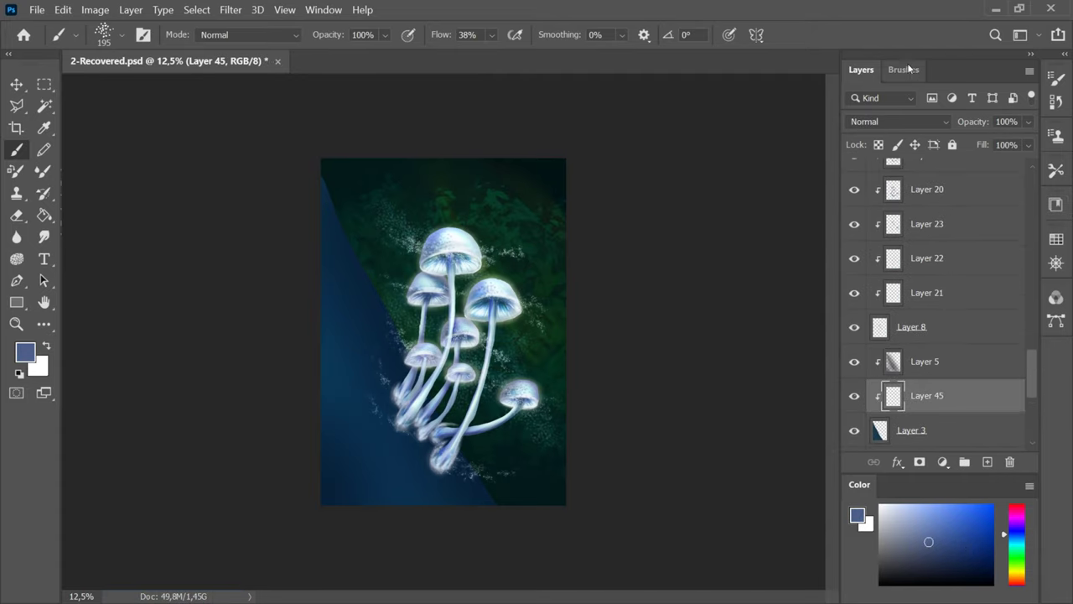
- Paint dark navy patches over the lower slope with the Untitled-1 copy 1 brush at 1497 px
{"action": "left_click", "coordinate": [904, 70]}
{"action": "scroll", "coordinate": [922, 294], "scroll_direction": "down", "scroll_amount": 5}
{"action": "left_click", "coordinate": [922, 417]}
{"action": "left_click", "coordinate": [953, 551]}
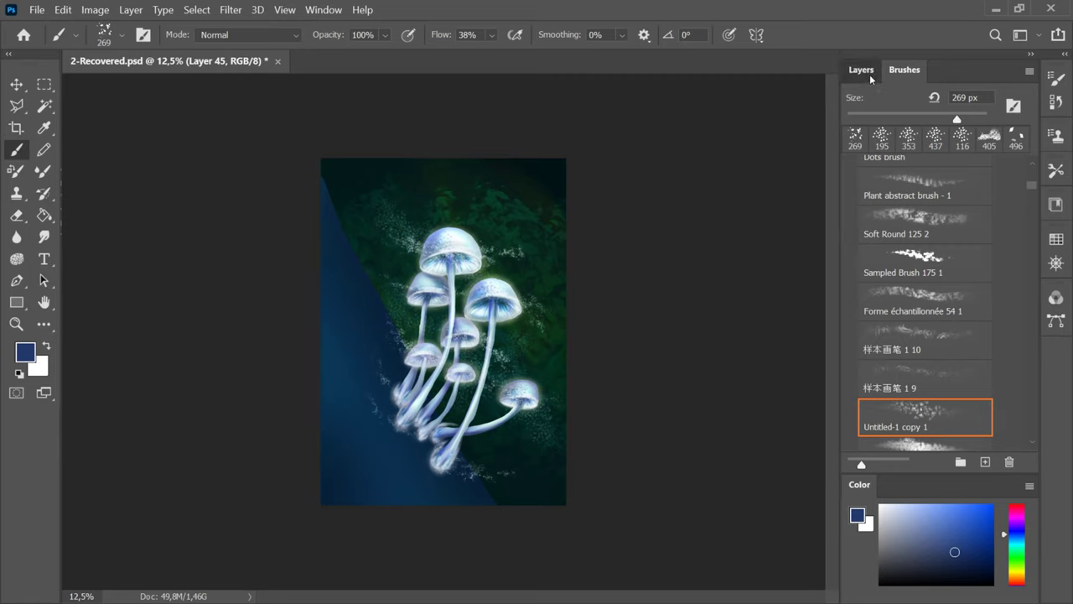
{"action": "left_click", "coordinate": [868, 72]}
{"action": "left_click", "coordinate": [912, 73]}
{"action": "left_click_drag", "start_coordinate": [957, 119], "coordinate": [976, 119]}
{"action": "left_click", "coordinate": [977, 564]}
{"action": "mouse_move", "coordinate": [386, 432]}
{"action": "left_mouse_down"}
{"action": "mouse_move", "coordinate": [357, 381]}
{"action": "mouse_move", "coordinate": [395, 539]}
{"action": "left_mouse_up"}
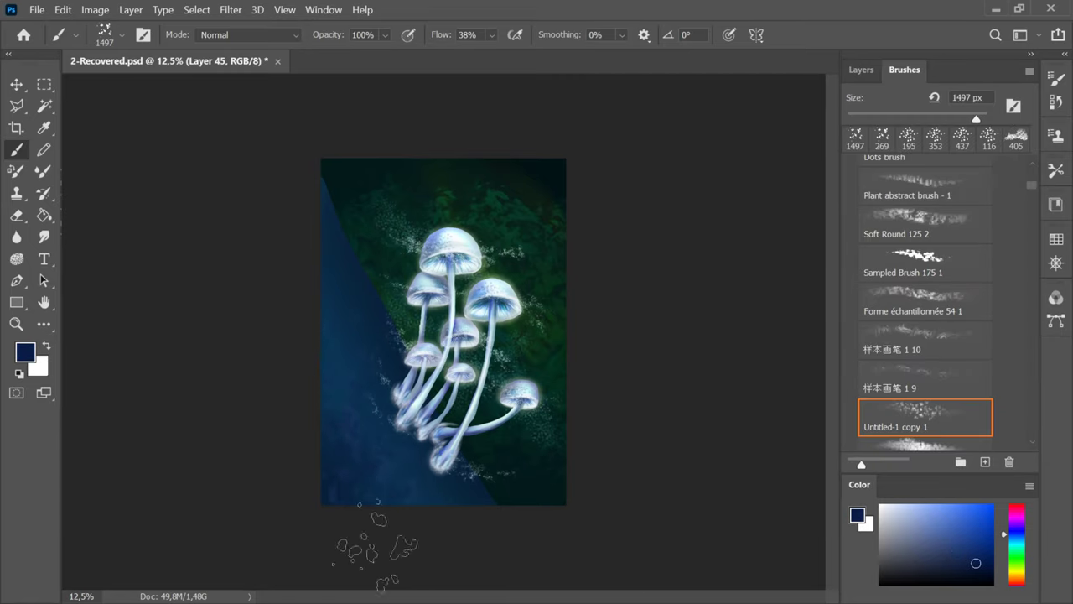
- Add dark navy marks near the slope's lower left edge with the 样本画笔 1 9 brush at 1228 px
{"action": "left_click", "coordinate": [924, 380]}
{"action": "left_click_drag", "start_coordinate": [896, 119], "coordinate": [975, 119]}
{"action": "left_click_drag", "start_coordinate": [342, 443], "coordinate": [361, 466]}
- Texture the whole slope in navy and brighter blue with brush 24 at 508 and 1766 px
{"action": "left_click", "coordinate": [1032, 445]}
{"action": "left_click", "coordinate": [1032, 445]}
{"action": "left_click", "coordinate": [925, 400]}
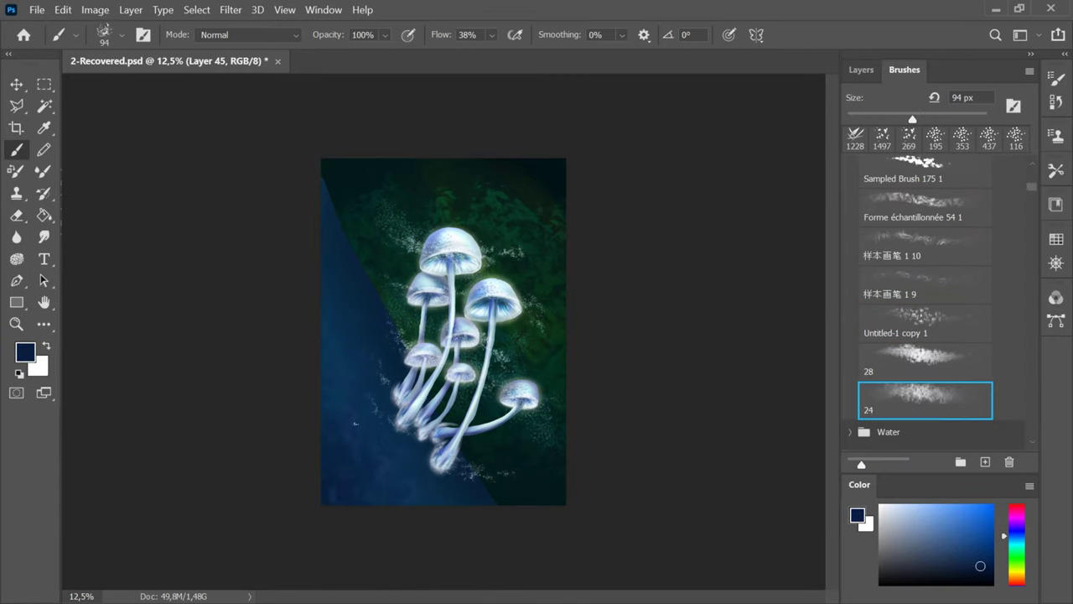
{"action": "left_click_drag", "start_coordinate": [913, 119], "coordinate": [972, 119]}
{"action": "left_click_drag", "start_coordinate": [352, 416], "coordinate": [327, 419]}
{"action": "left_click_drag", "start_coordinate": [973, 119], "coordinate": [977, 119]}
{"action": "left_click", "coordinate": [979, 530]}
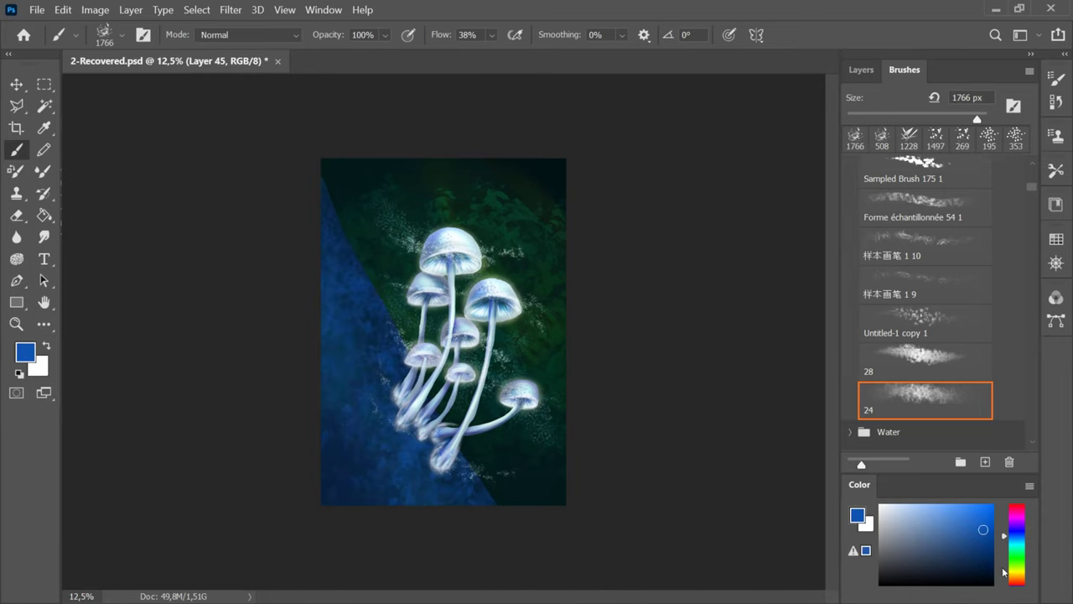
{"action": "left_click", "coordinate": [985, 551]}
- Set Layer 45's blend mode to Hard Mix and save the file
{"action": "left_click", "coordinate": [861, 70]}
{"action": "left_click", "coordinate": [897, 122]}
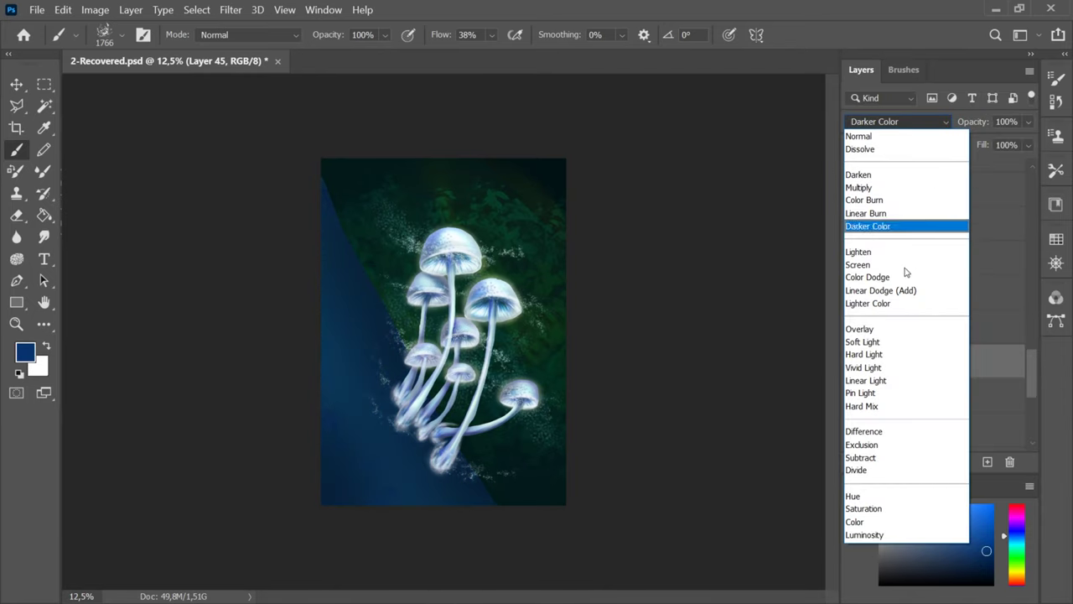
{"action": "left_click", "coordinate": [862, 405]}
{"action": "key", "text": "ctrl+s"}
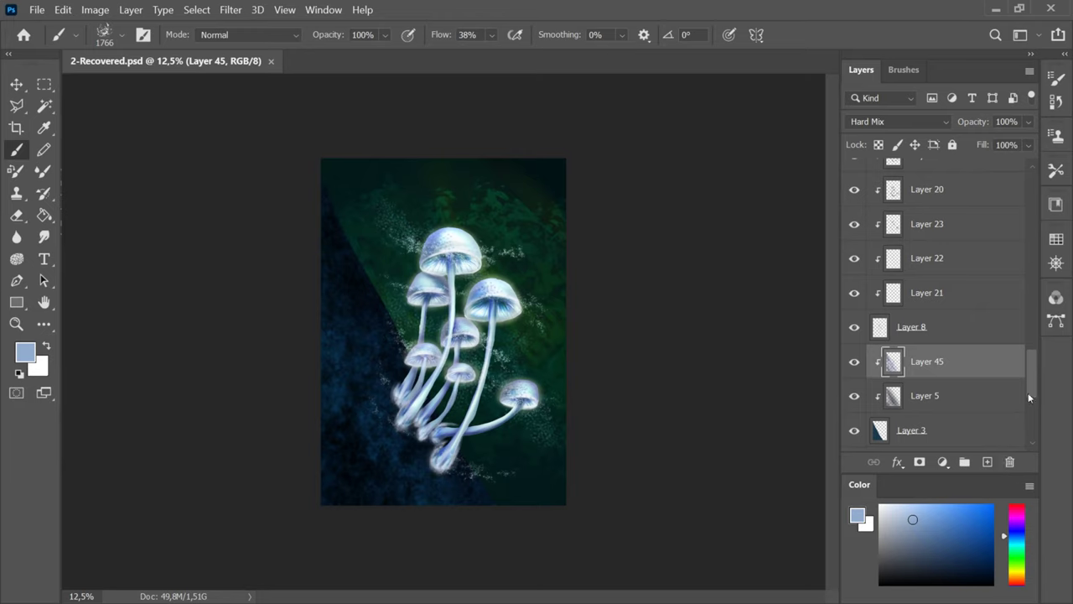
- On a new clipped layer above Layer 45, texture the slope around the mushroom bases in pale blue with brush 24 at 317 px
{"action": "left_click", "coordinate": [988, 462]}
{"action": "left_click", "coordinate": [905, 513]}
{"action": "left_click", "coordinate": [903, 69]}
{"action": "mouse_move", "coordinate": [976, 119]}
{"action": "left_mouse_down"}
{"action": "mouse_move", "coordinate": [930, 119]}
{"action": "mouse_move", "coordinate": [960, 119]}
{"action": "left_mouse_up"}
{"action": "mouse_move", "coordinate": [380, 364]}
{"action": "left_mouse_down"}
{"action": "mouse_move", "coordinate": [451, 493]}
{"action": "mouse_move", "coordinate": [342, 304]}
{"action": "mouse_move", "coordinate": [457, 488]}
{"action": "left_mouse_up"}
{"action": "left_click_drag", "start_coordinate": [457, 488], "coordinate": [334, 292]}
{"action": "key", "text": "ctrl+z"}
{"action": "key", "text": "ctrl+z"}
{"action": "key", "text": "ctrl+z"}
{"action": "left_click_drag", "start_coordinate": [388, 392], "coordinate": [454, 482]}
{"action": "left_click_drag", "start_coordinate": [342, 298], "coordinate": [387, 478]}
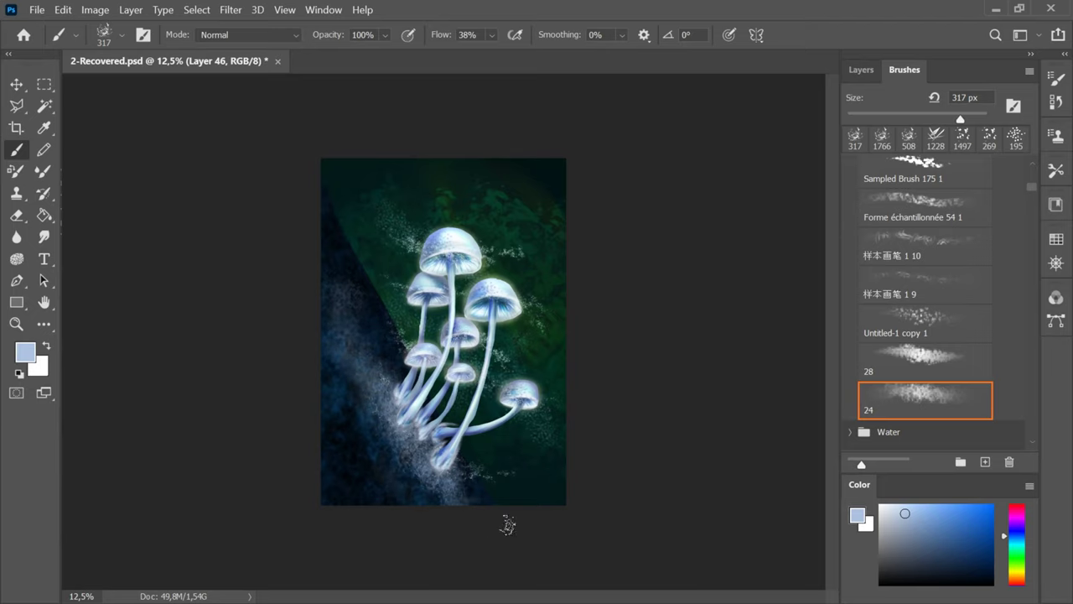
- Add blue texture to the lower slope on Layer 45 with brush 24 at 496 px
{"action": "left_click", "coordinate": [976, 565]}
{"action": "left_click", "coordinate": [864, 71]}
{"action": "left_click", "coordinate": [927, 396]}
{"action": "left_click", "coordinate": [991, 516]}
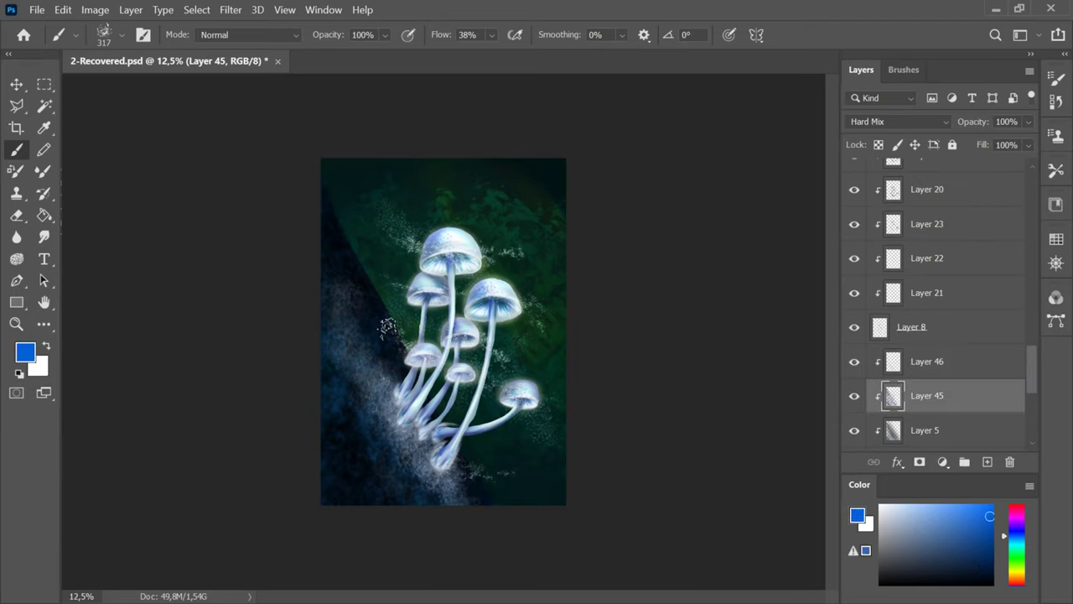
{"action": "left_click", "coordinate": [945, 521]}
{"action": "left_click", "coordinate": [904, 70]}
{"action": "left_click", "coordinate": [924, 401]}
{"action": "left_click_drag", "start_coordinate": [373, 400], "coordinate": [412, 472]}
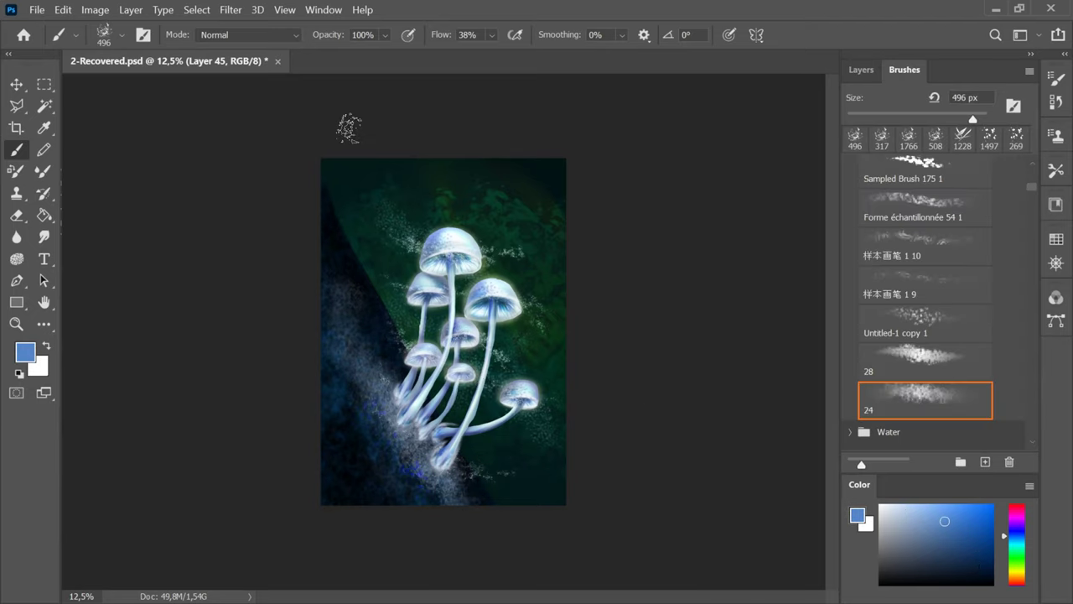
- Set Layer 46's blend mode to Color Dodge and adjust its opacity
{"action": "left_click", "coordinate": [861, 69]}
{"action": "left_click", "coordinate": [987, 461]}
{"action": "left_click", "coordinate": [897, 121]}
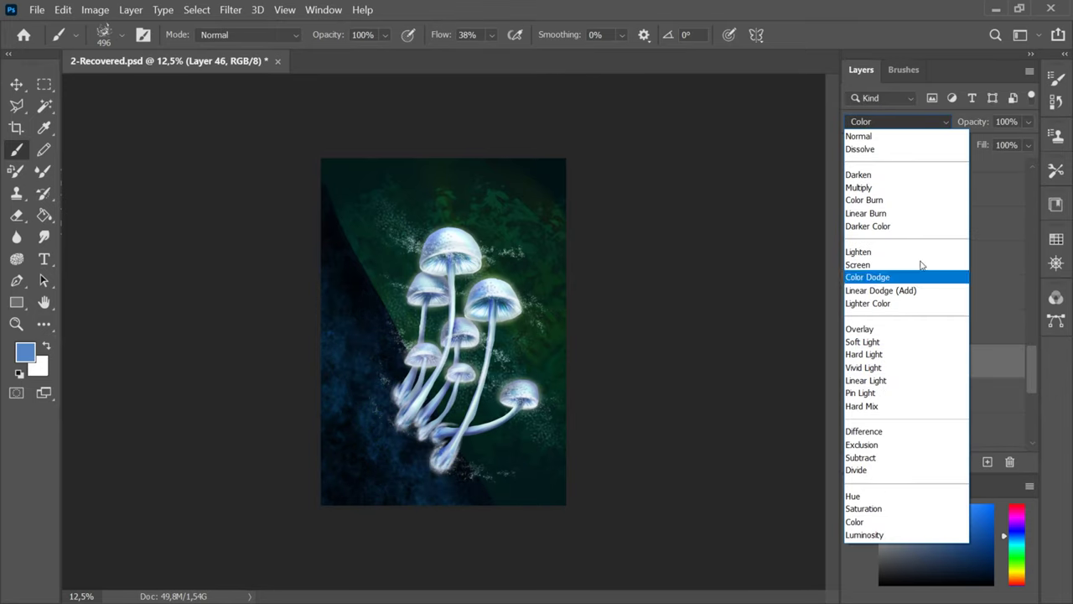
{"action": "left_click", "coordinate": [867, 277]}
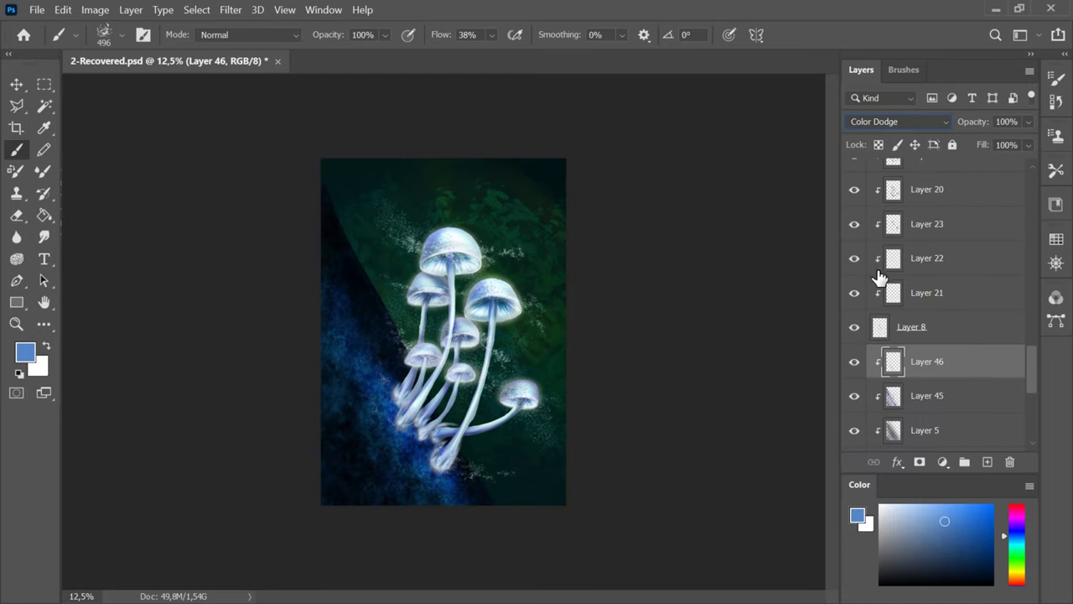
{"action": "left_click_drag", "start_coordinate": [1028, 121], "coordinate": [1059, 140]}
- On a new clipped layer above Layer 46, scatter pale blue specks around the mushroom bases with brush 28 at 142 and 329 px
{"action": "left_click", "coordinate": [987, 461]}
{"action": "left_click", "coordinate": [891, 511]}
{"action": "left_click", "coordinate": [904, 70]}
{"action": "left_click", "coordinate": [924, 362]}
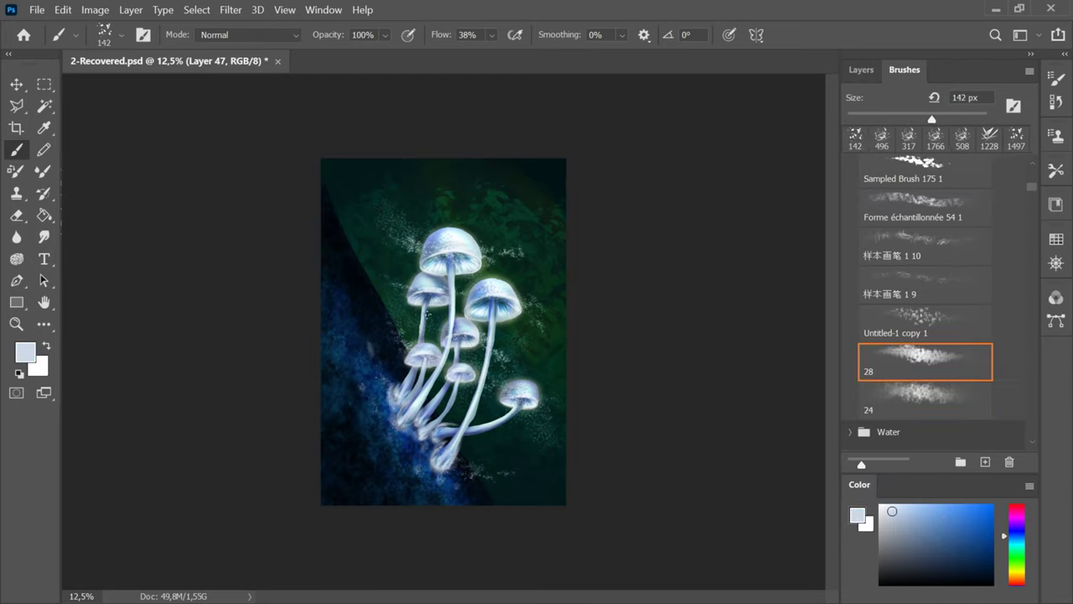
{"action": "mouse_move", "coordinate": [377, 369]}
{"action": "left_mouse_down"}
{"action": "mouse_move", "coordinate": [436, 470]}
{"action": "mouse_move", "coordinate": [424, 404]}
{"action": "left_mouse_up"}
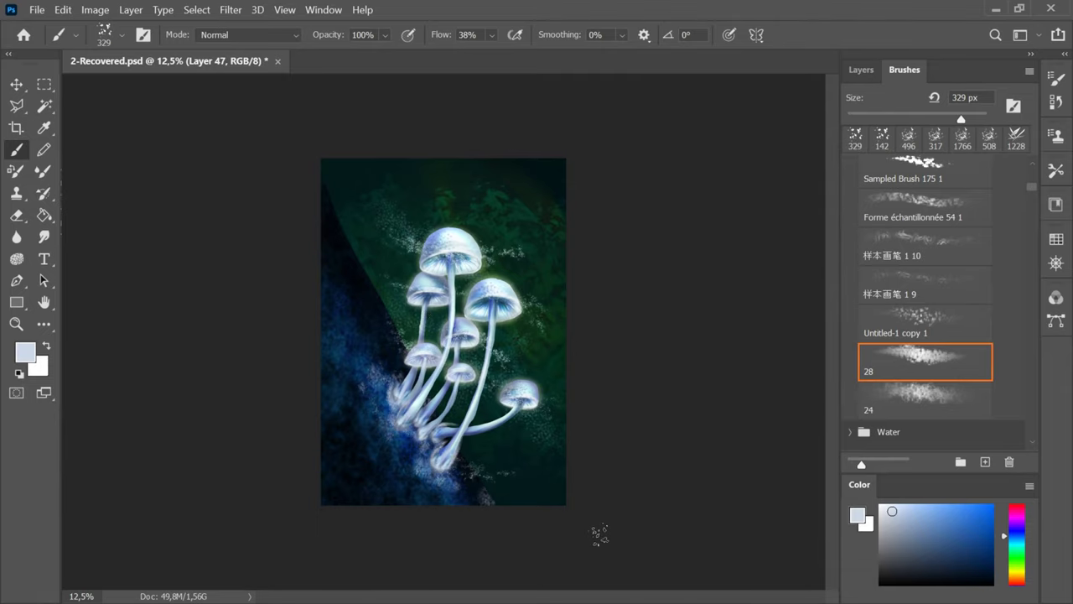
- Paint a slate-blue rim along the slope's diagonal edge with brush 28 at 329 px and save the file
{"action": "left_click", "coordinate": [937, 557]}
{"action": "left_click_drag", "start_coordinate": [323, 189], "coordinate": [481, 495]}
{"action": "key", "text": "ctrl+z"}
{"action": "left_click_drag", "start_coordinate": [328, 192], "coordinate": [483, 495]}
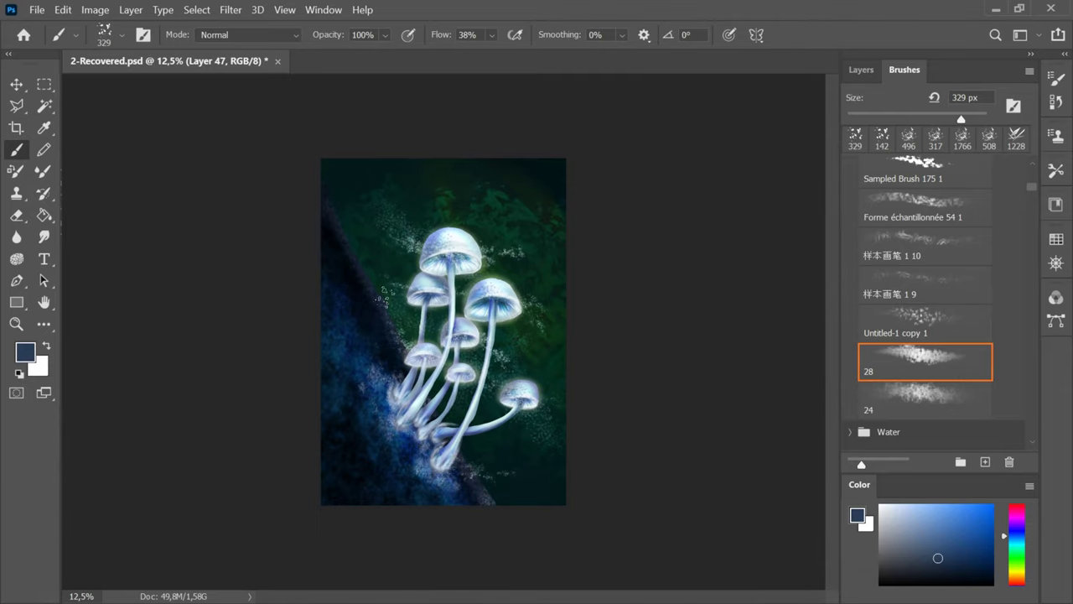
{"action": "key", "text": "ctrl+s"}
- Clean up the cap edges of the back mushrooms on Layer 8 with the hard round eraser at 31 px
{"action": "key", "text": "ctrl+plus"}
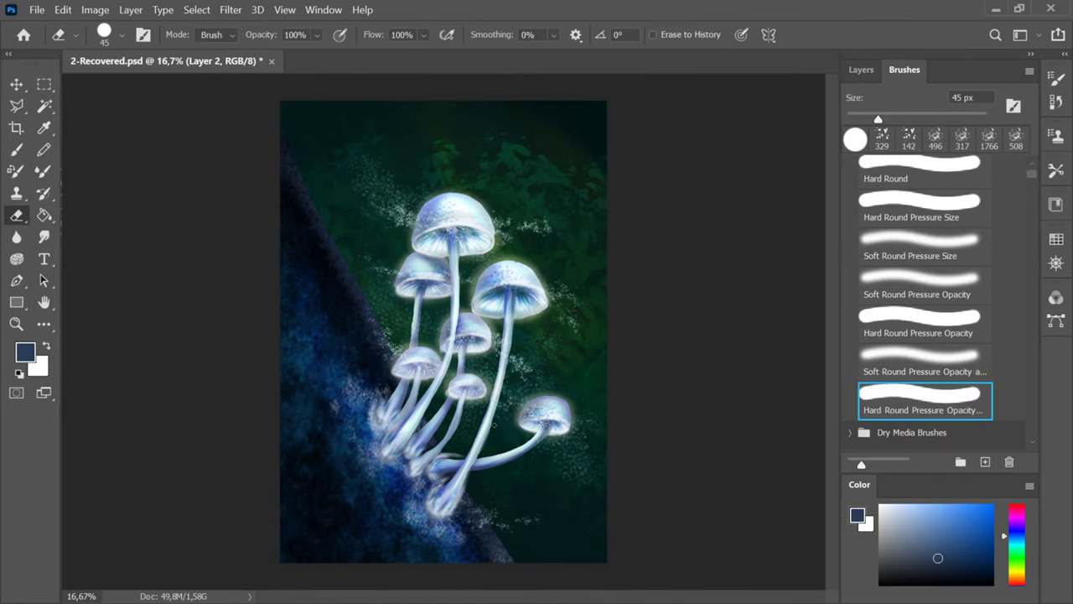
{"action": "key", "text": "ctrl+plus"}
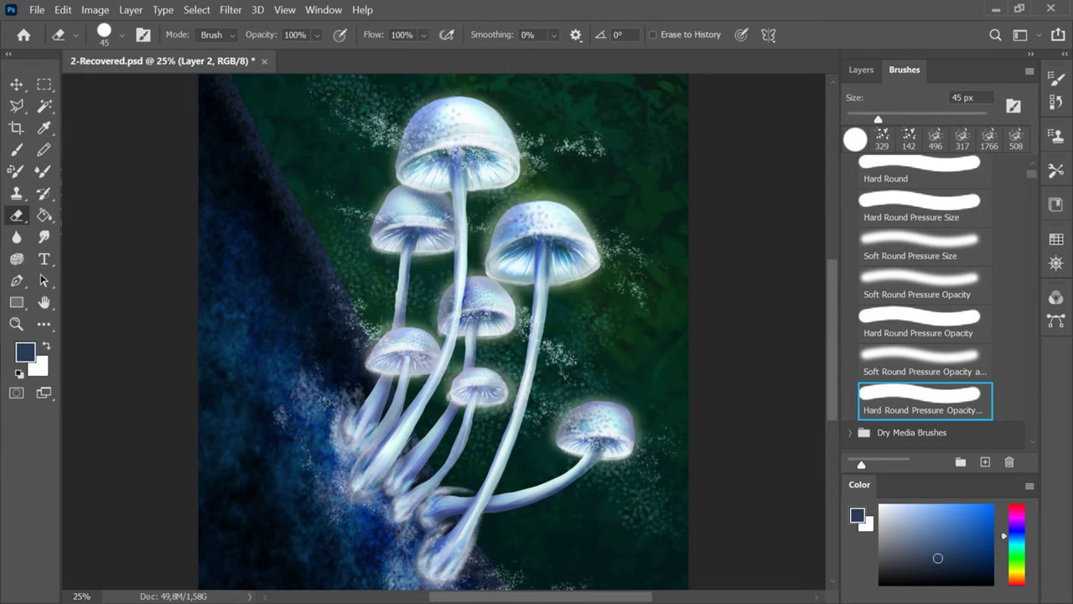
{"action": "left_click_drag", "start_coordinate": [877, 119], "coordinate": [853, 119]}
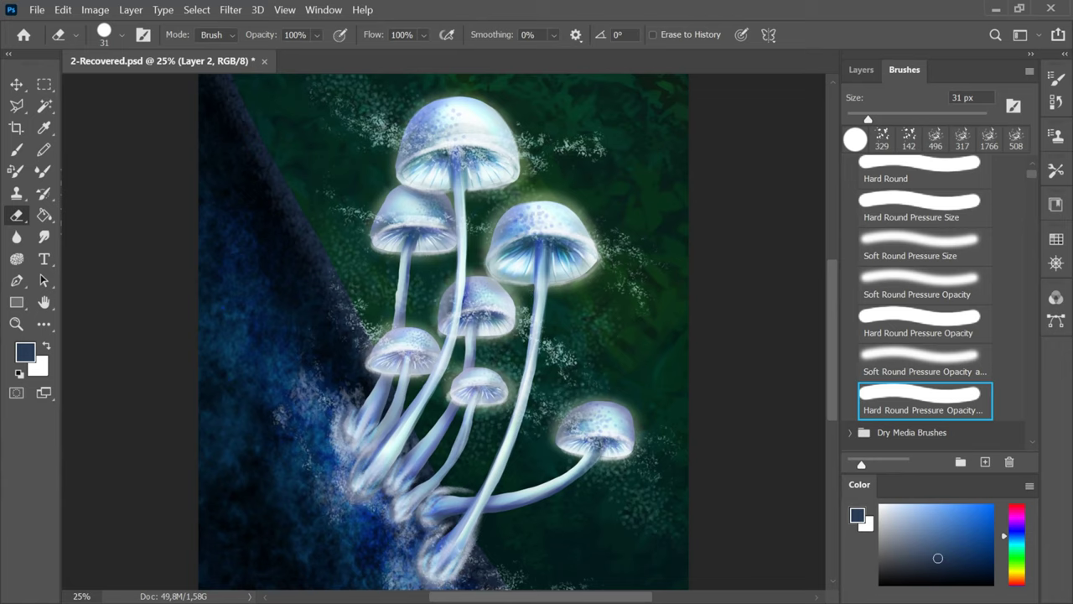
{"action": "left_click", "coordinate": [861, 70]}
{"action": "left_click", "coordinate": [970, 366]}
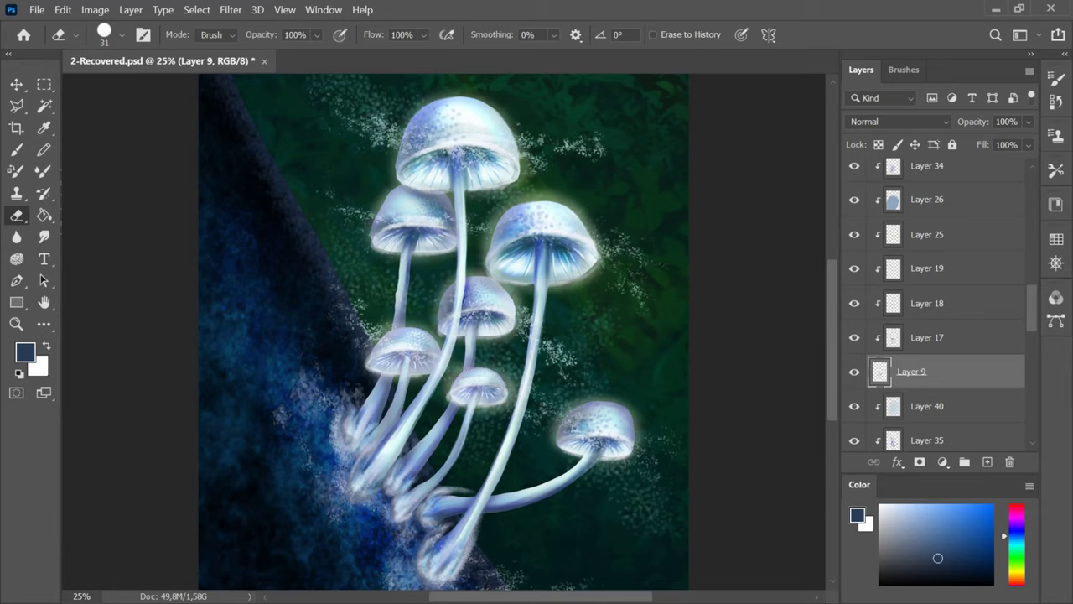
{"action": "scroll", "coordinate": [1007, 374], "scroll_direction": "down", "scroll_amount": 5}
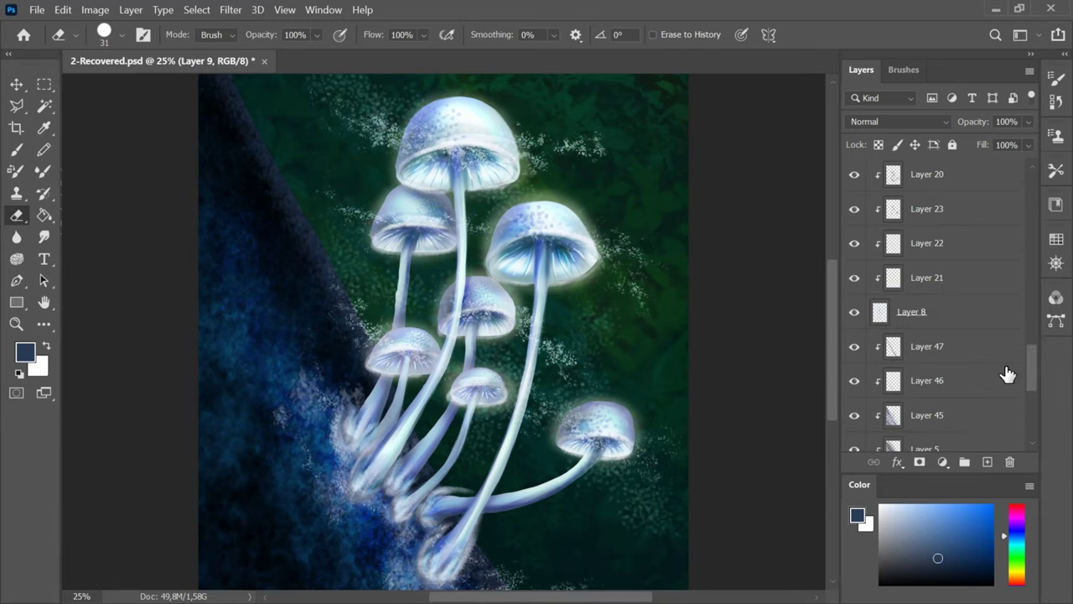
{"action": "left_click", "coordinate": [855, 312]}
{"action": "left_click", "coordinate": [855, 312]}
{"action": "left_click", "coordinate": [948, 312]}
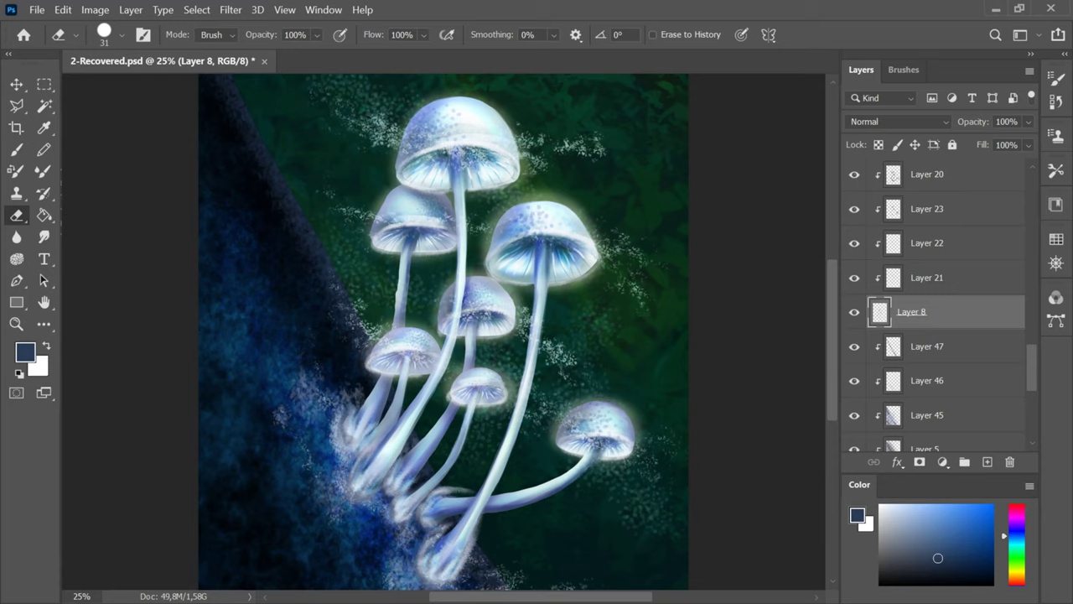
{"action": "left_click_drag", "start_coordinate": [509, 293], "coordinate": [514, 314]}
{"action": "left_click_drag", "start_coordinate": [478, 280], "coordinate": [498, 283]}
{"action": "left_click_drag", "start_coordinate": [392, 189], "coordinate": [450, 208]}
{"action": "left_click_drag", "start_coordinate": [495, 284], "coordinate": [513, 309]}
{"action": "left_click_drag", "start_coordinate": [452, 284], "coordinate": [439, 320]}
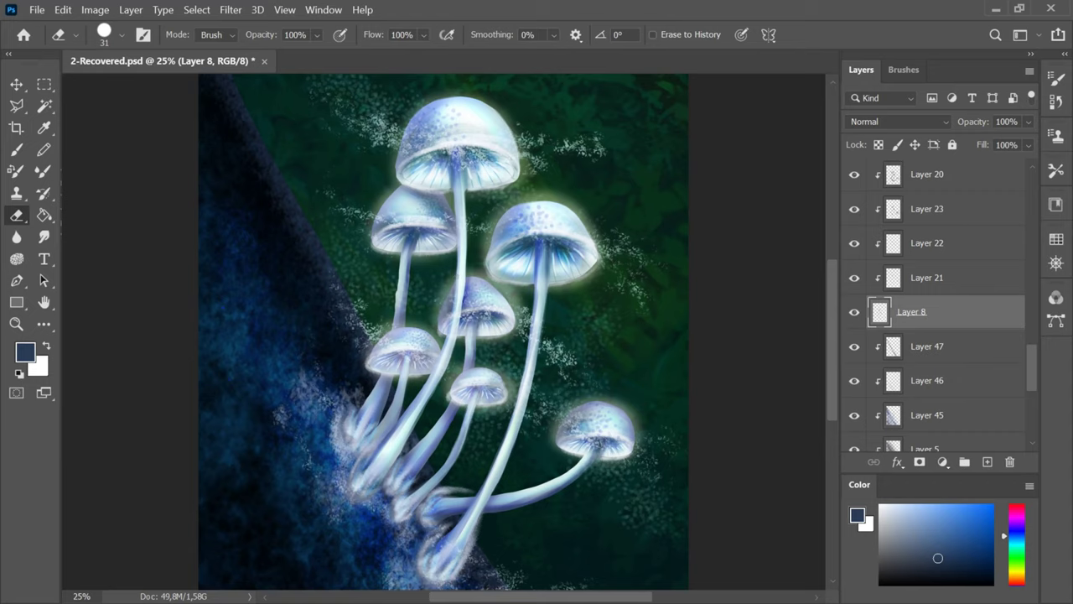
- Trim the left edges of the two small lower caps on Layer 9 with the 31 px eraser
{"action": "left_click_drag", "start_coordinate": [1031, 369], "coordinate": [1031, 326]}
{"action": "left_click", "coordinate": [931, 270]}
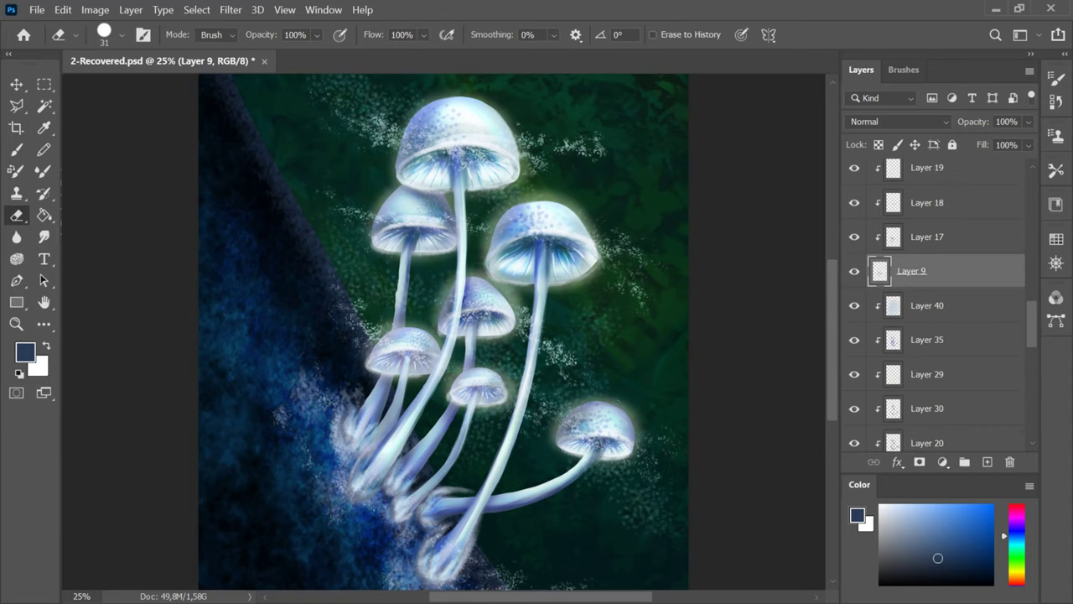
{"action": "left_click_drag", "start_coordinate": [461, 372], "coordinate": [450, 390]}
{"action": "left_click_drag", "start_coordinate": [386, 335], "coordinate": [372, 353]}
- Reshape the sides of the far-right mushroom's cap on Layer 8 with the 31 px eraser
{"action": "left_click_drag", "start_coordinate": [1033, 332], "coordinate": [1033, 372]}
{"action": "left_click", "coordinate": [855, 334]}
{"action": "left_click", "coordinate": [855, 334]}
{"action": "left_click", "coordinate": [920, 338]}
{"action": "mouse_move", "coordinate": [633, 442]}
{"action": "left_mouse_down"}
{"action": "mouse_move", "coordinate": [617, 408]}
{"action": "mouse_move", "coordinate": [624, 418]}
{"action": "mouse_move", "coordinate": [550, 437]}
{"action": "left_mouse_up"}
{"action": "key", "text": "ctrl+z"}
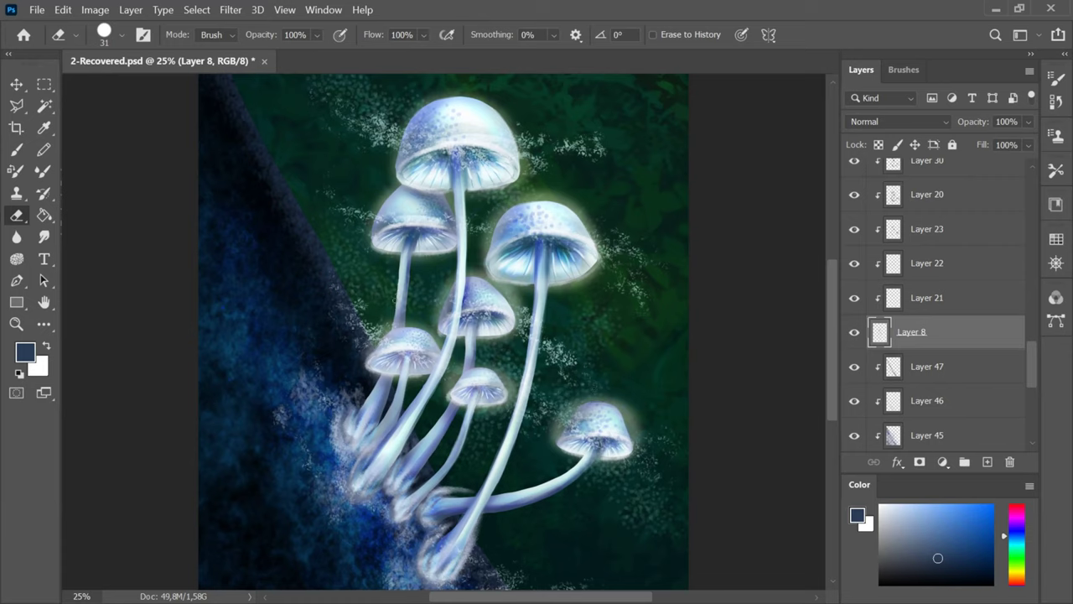
- Trim the right edge of the tallest mushroom's stem on Layer 2 with the 31 px eraser and save the file
{"action": "left_click", "coordinate": [1033, 181]}
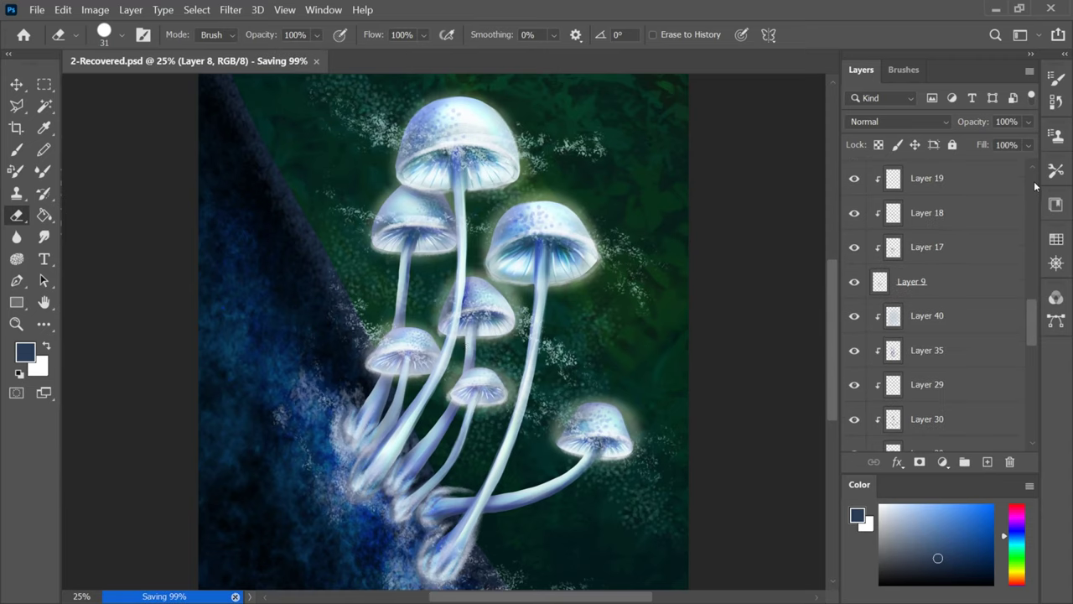
{"action": "left_click", "coordinate": [923, 283]}
{"action": "left_click_drag", "start_coordinate": [1033, 325], "coordinate": [1033, 271]}
{"action": "left_click", "coordinate": [918, 308]}
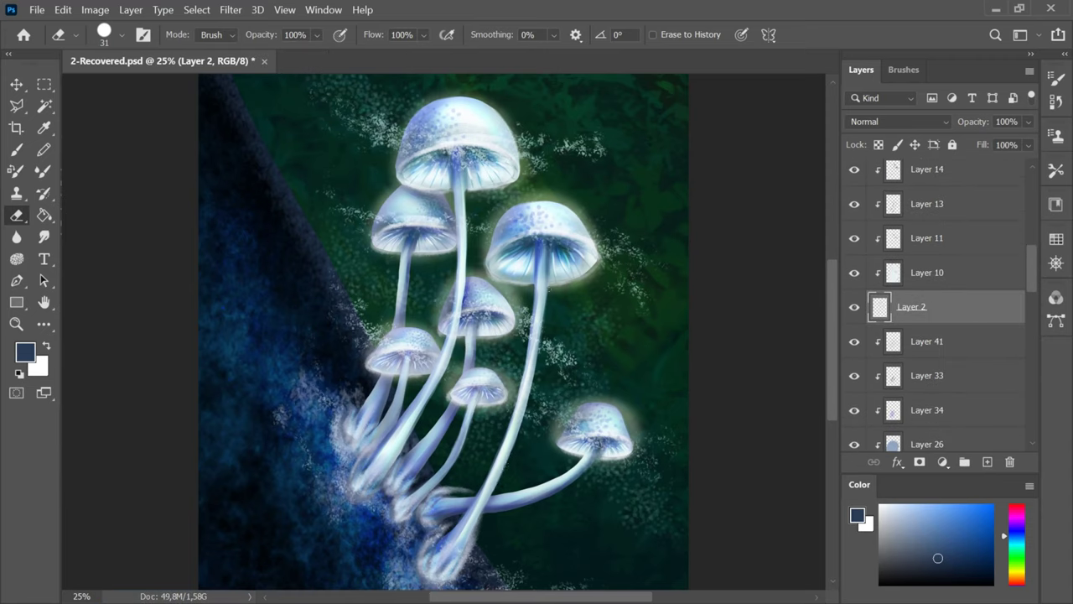
{"action": "left_click_drag", "start_coordinate": [467, 266], "coordinate": [466, 295]}
{"action": "key", "text": "ctrl+z"}
{"action": "left_click_drag", "start_coordinate": [467, 204], "coordinate": [467, 270]}
{"action": "key", "text": "ctrl+z"}
{"action": "left_click_drag", "start_coordinate": [467, 230], "coordinate": [467, 275]}
{"action": "key", "text": "ctrl+s"}
{"action": "key", "text": "ctrl+minus"}
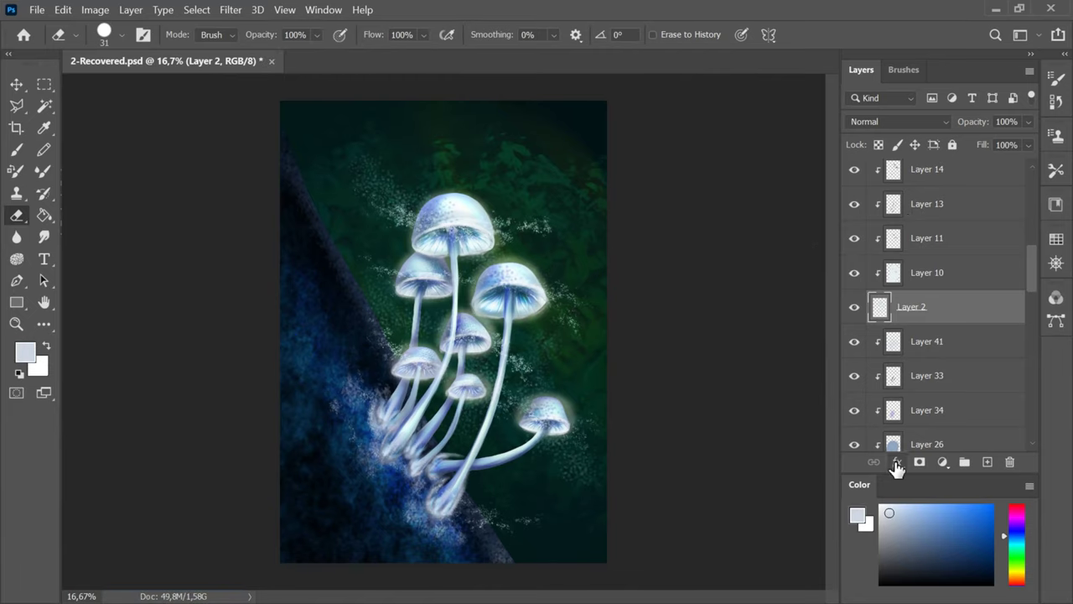
- Touch up Layer 31 with a pale 35 px Hard Round Pressure Opacity brush and the 31 px eraser, and save the file
{"action": "left_click", "coordinate": [903, 69]}
{"action": "key", "text": "b"}
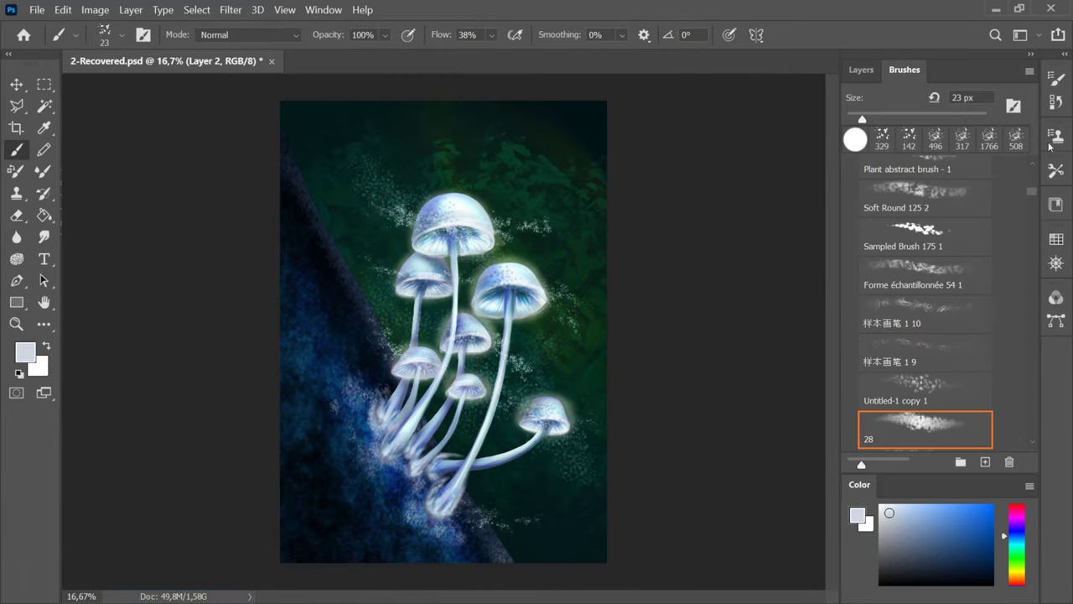
{"action": "scroll", "coordinate": [929, 399], "scroll_direction": "up", "scroll_amount": 20}
{"action": "left_click", "coordinate": [929, 424]}
{"action": "left_click", "coordinate": [927, 427]}
{"action": "left_click_drag", "start_coordinate": [862, 119], "coordinate": [870, 119]}
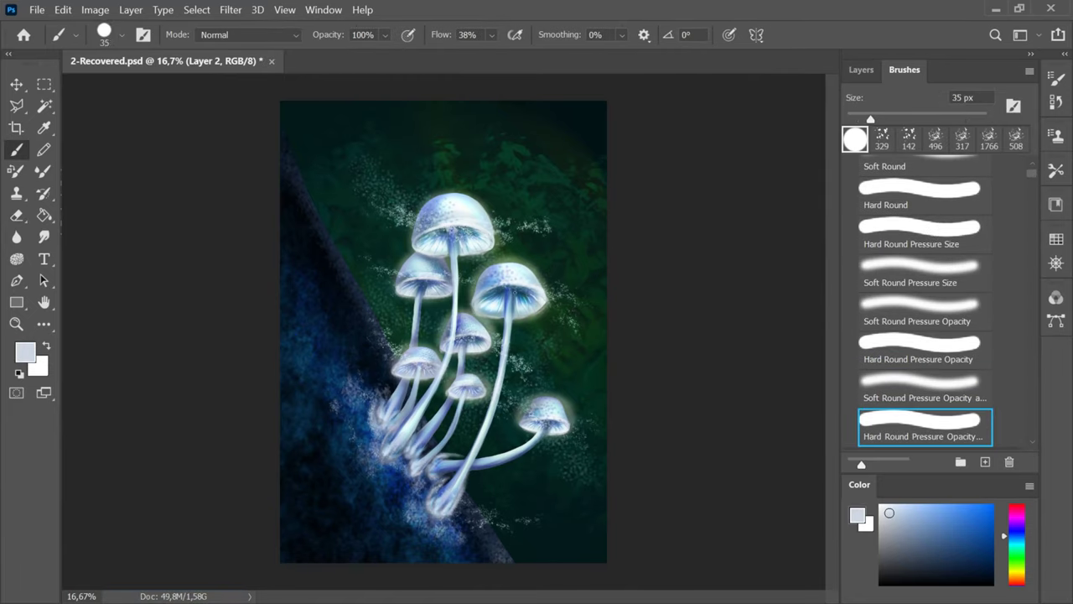
{"action": "left_click", "coordinate": [861, 70]}
{"action": "left_click", "coordinate": [926, 296]}
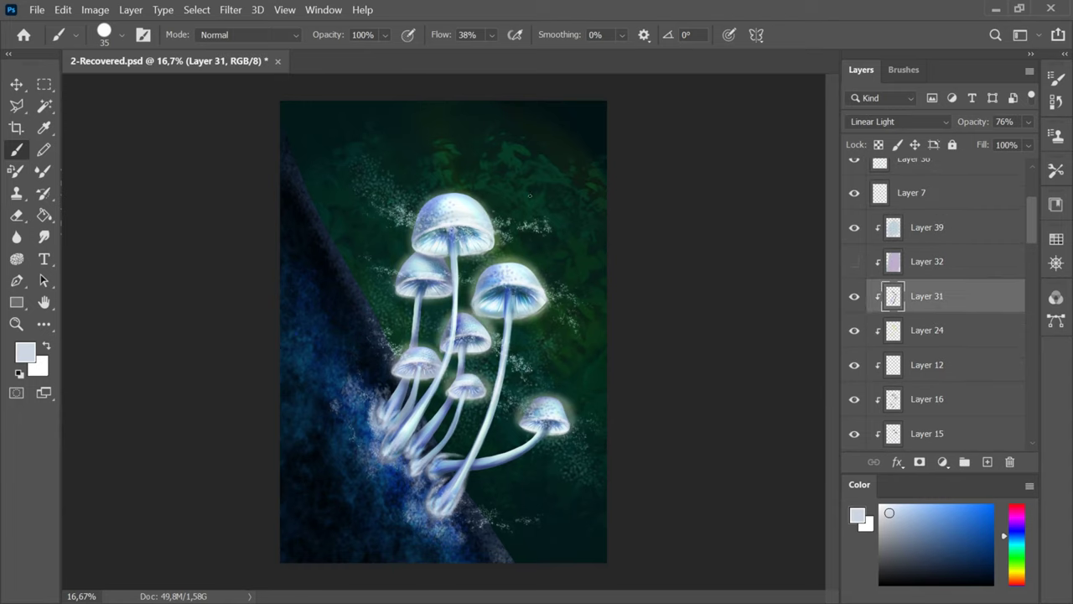
{"action": "key", "text": "e"}
{"action": "key", "text": "b"}
{"action": "key", "text": "e"}
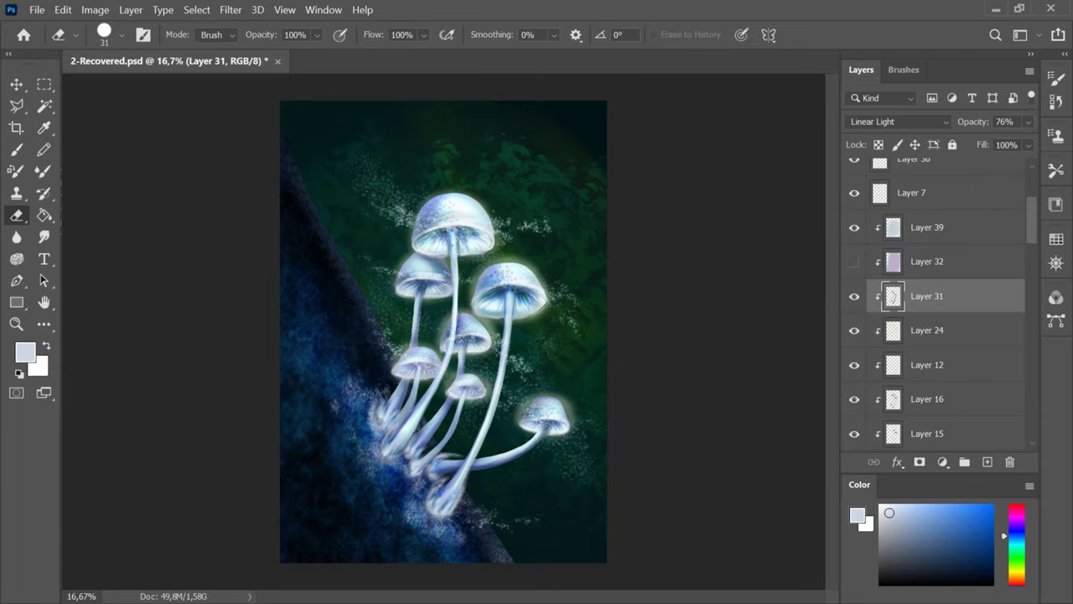
{"action": "key", "text": "ctrl+s"}
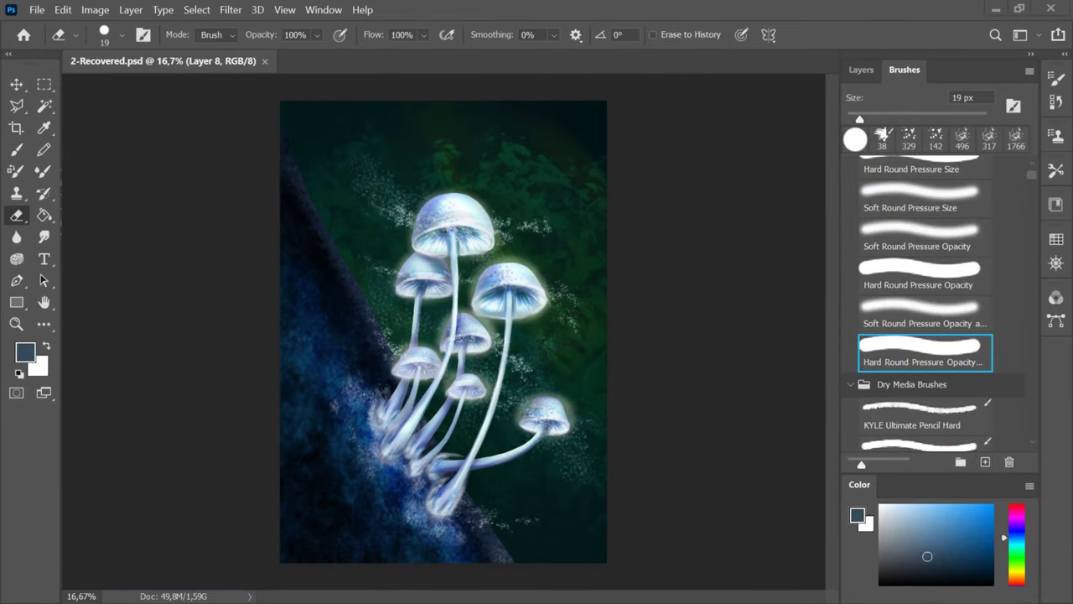
- On new Layer 49, shade the stem tops under the two largest caps in dark teal with the hard round brush at 18 and 38 px
{"action": "left_click", "coordinate": [861, 70]}
{"action": "left_click_drag", "start_coordinate": [1033, 358], "coordinate": [1033, 216]}
{"action": "left_click", "coordinate": [948, 291]}
{"action": "left_click", "coordinate": [855, 281]}
{"action": "left_click", "coordinate": [855, 282]}
{"action": "left_click", "coordinate": [942, 550]}
{"action": "key", "text": "b"}
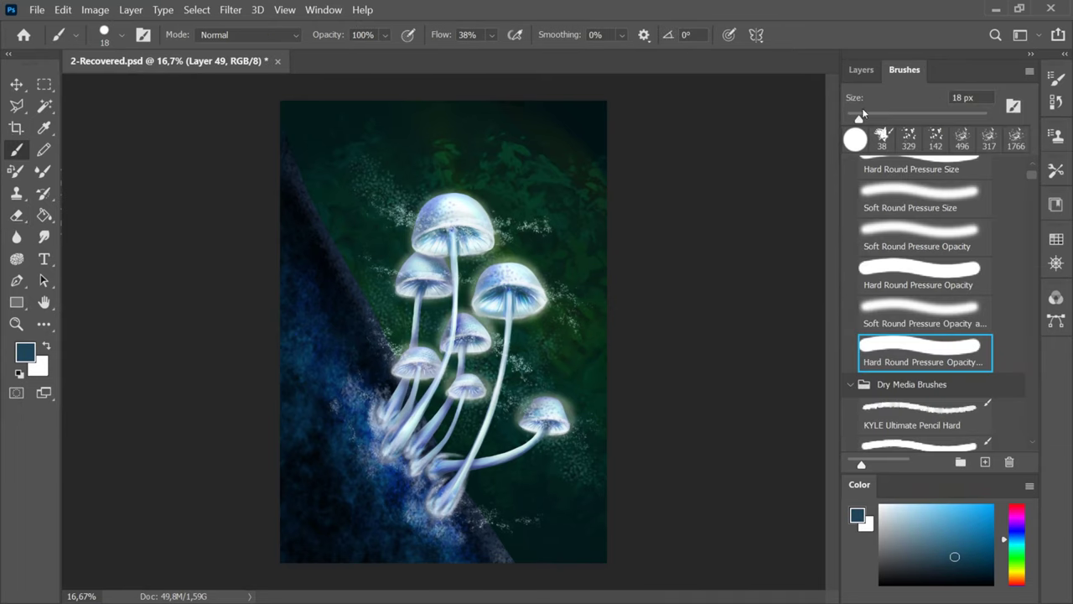
{"action": "left_click_drag", "start_coordinate": [509, 291], "coordinate": [510, 308]}
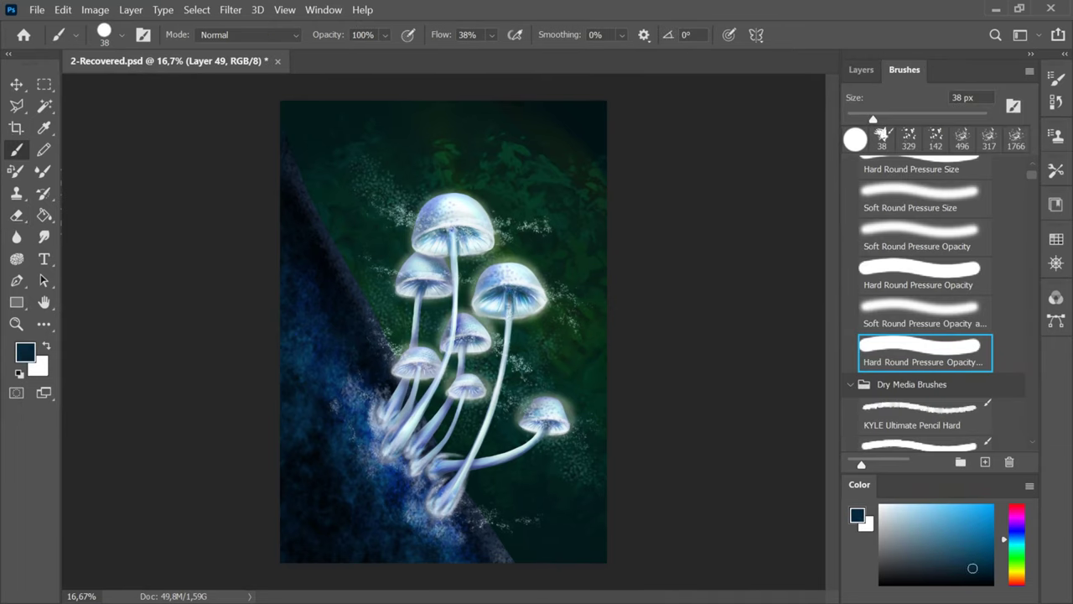
{"action": "left_click_drag", "start_coordinate": [454, 232], "coordinate": [454, 249]}
- Shade the stem bases, the tallest stem and the two largest caps in dark teal with the hard round brush at 99 px
{"action": "left_click_drag", "start_coordinate": [873, 119], "coordinate": [915, 119]}
{"action": "left_click_drag", "start_coordinate": [458, 486], "coordinate": [449, 501]}
{"action": "left_click_drag", "start_coordinate": [419, 417], "coordinate": [400, 443]}
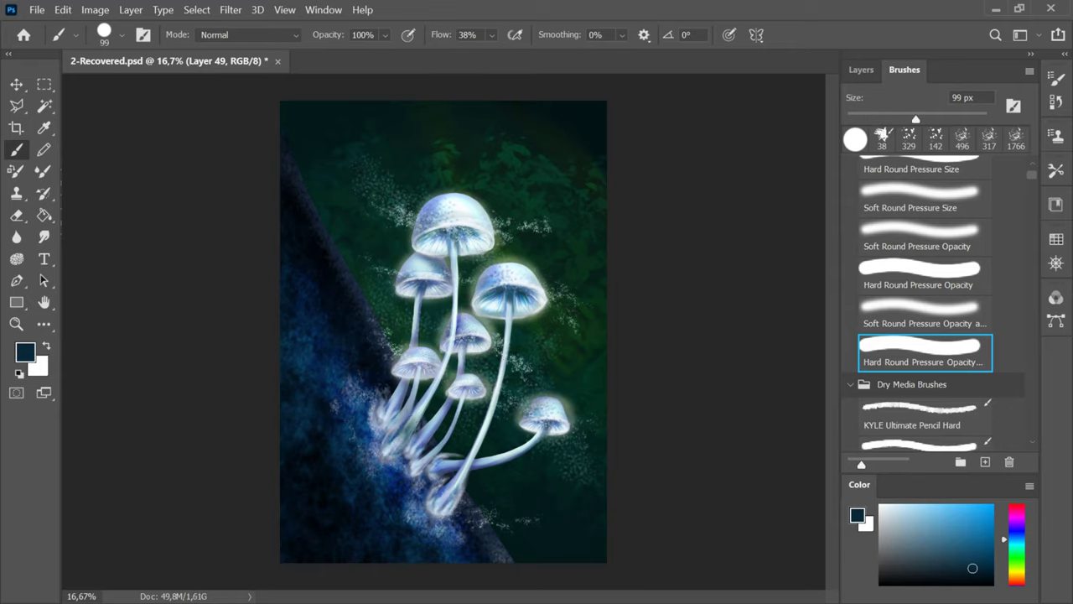
{"action": "left_click_drag", "start_coordinate": [454, 238], "coordinate": [454, 275]}
{"action": "mouse_move", "coordinate": [449, 218]}
{"action": "left_mouse_down"}
{"action": "mouse_move", "coordinate": [421, 225]}
{"action": "mouse_move", "coordinate": [426, 215]}
{"action": "left_mouse_up"}
{"action": "left_click_drag", "start_coordinate": [500, 283], "coordinate": [481, 291]}
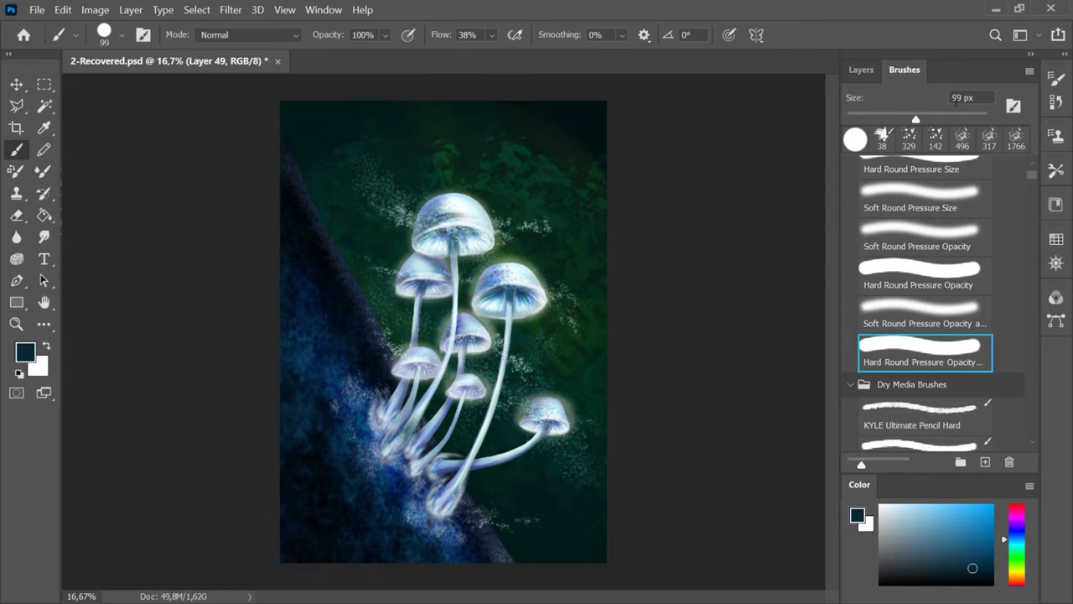
- Adjust the blend mode, opacity and fill of the shading on Layer 49
{"action": "left_click", "coordinate": [861, 70]}
{"action": "left_click", "coordinate": [897, 122]}
{"action": "left_click", "coordinate": [1037, 126]}
{"action": "left_click", "coordinate": [1028, 123]}
{"action": "mouse_move", "coordinate": [1027, 143]}
{"action": "left_mouse_down"}
{"action": "mouse_move", "coordinate": [1003, 143]}
{"action": "mouse_move", "coordinate": [1025, 144]}
{"action": "left_mouse_up"}
- Erase excess shading from the tallest mushroom's cap on Layer 49 with the hard round eraser at 72 px and save the file
{"action": "left_click", "coordinate": [21, 217]}
{"action": "left_click", "coordinate": [903, 70]}
{"action": "left_click", "coordinate": [861, 69]}
{"action": "left_click", "coordinate": [904, 70]}
{"action": "left_click", "coordinate": [922, 352]}
{"action": "mouse_move", "coordinate": [463, 220]}
{"action": "left_mouse_down"}
{"action": "mouse_move", "coordinate": [426, 214]}
{"action": "mouse_move", "coordinate": [466, 203]}
{"action": "left_mouse_up"}
{"action": "key", "text": "ctrl+s"}
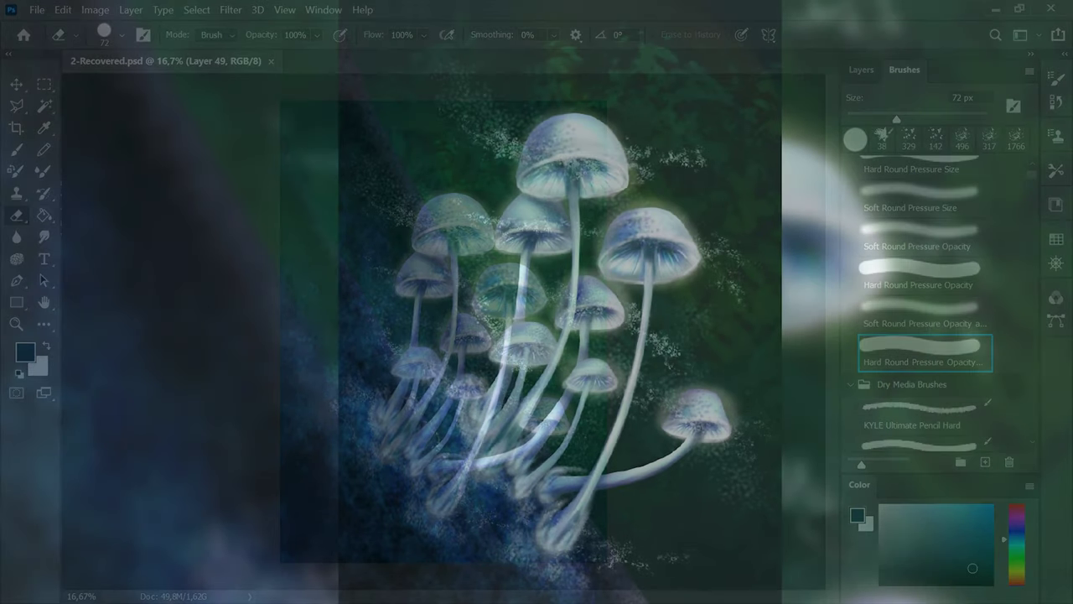